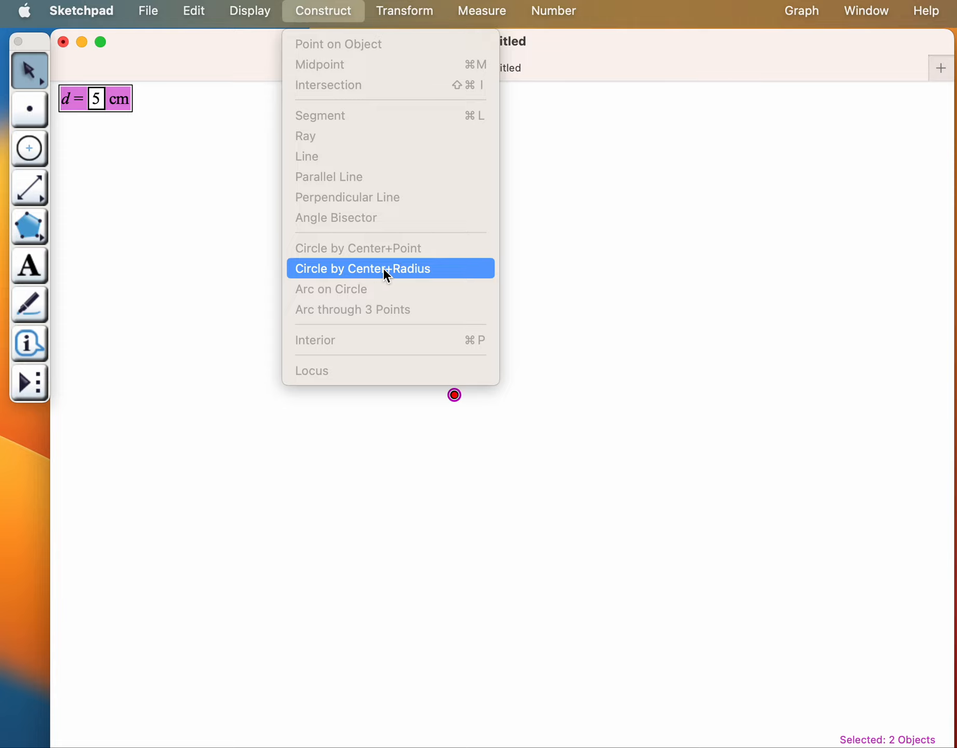
Construct a circle around the centre point with radius d, and draw a vertical line through its centre and topmost point.
left_click(383, 269)
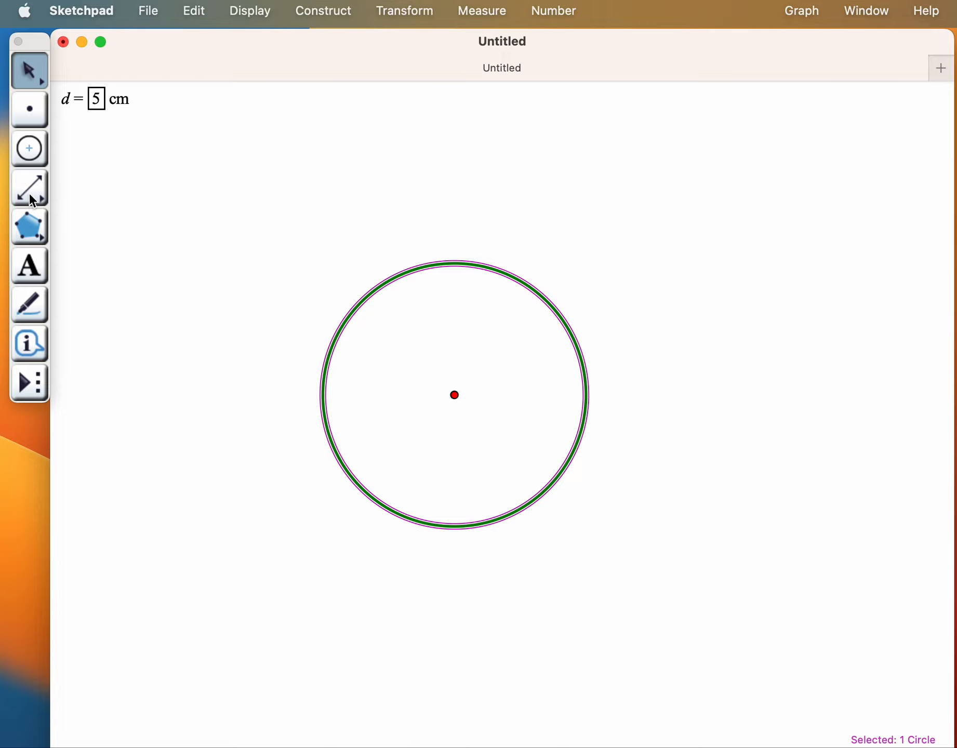
left_click_drag(29, 193, 157, 188)
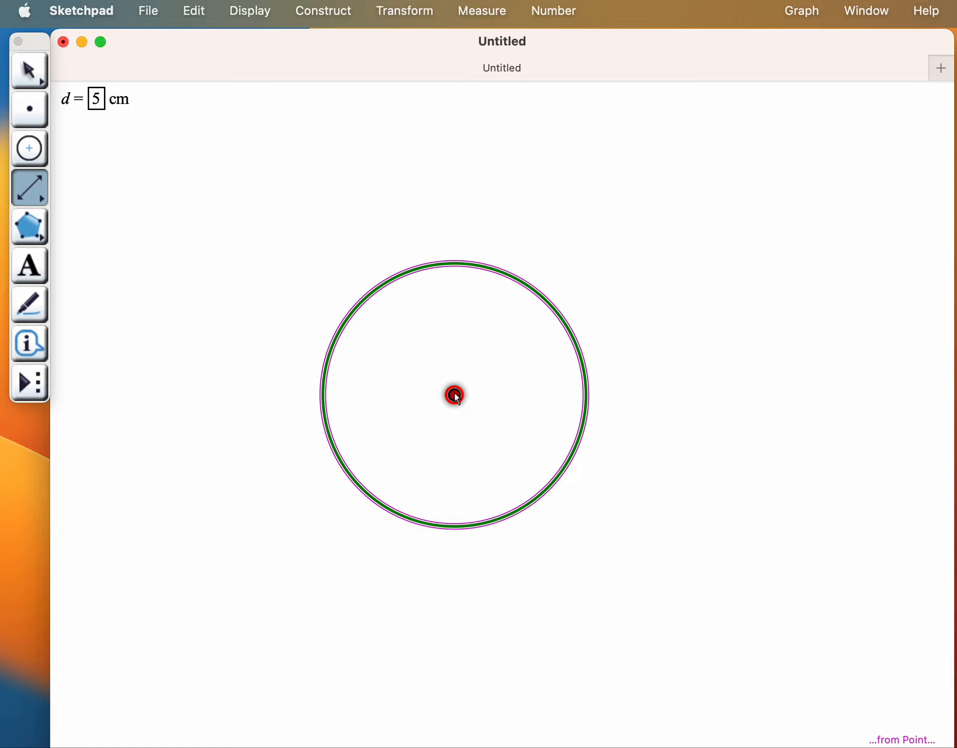
left_click_drag(455, 396, 460, 267)
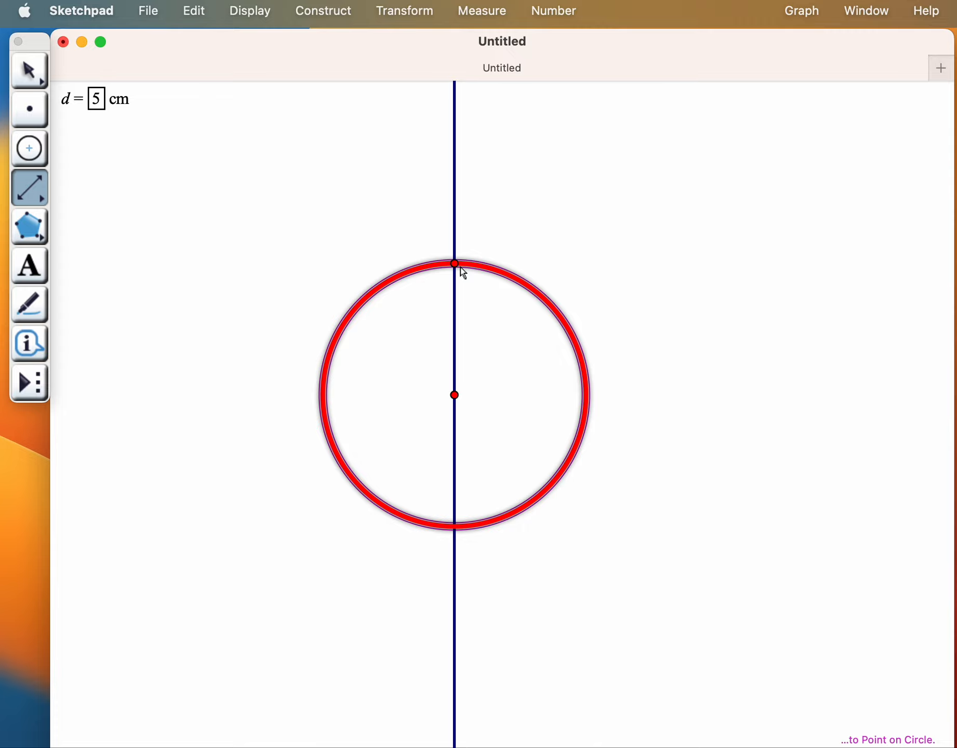
mouse_move(461, 267)
left_mouse_down()
mouse_move(497, 272)
mouse_move(561, 322)
mouse_move(517, 285)
mouse_move(462, 265)
left_mouse_up()
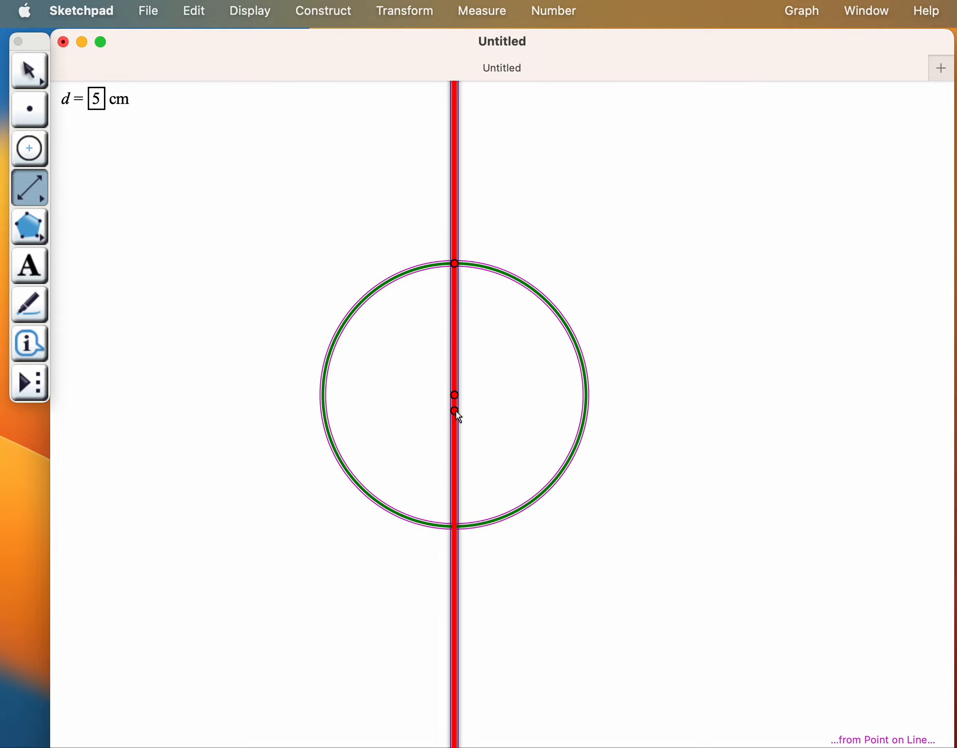
Draw two circles centred where the vertical line meets the first circle, above and below, both passing through the original centre.
left_click(30, 150)
left_click(454, 264)
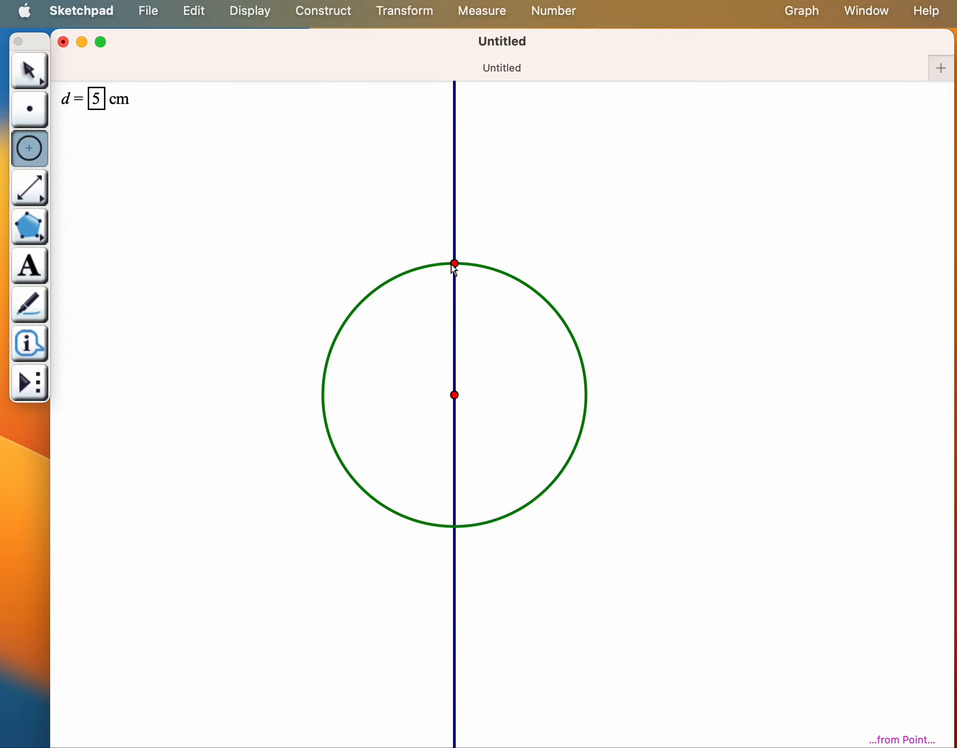
left_click(453, 395)
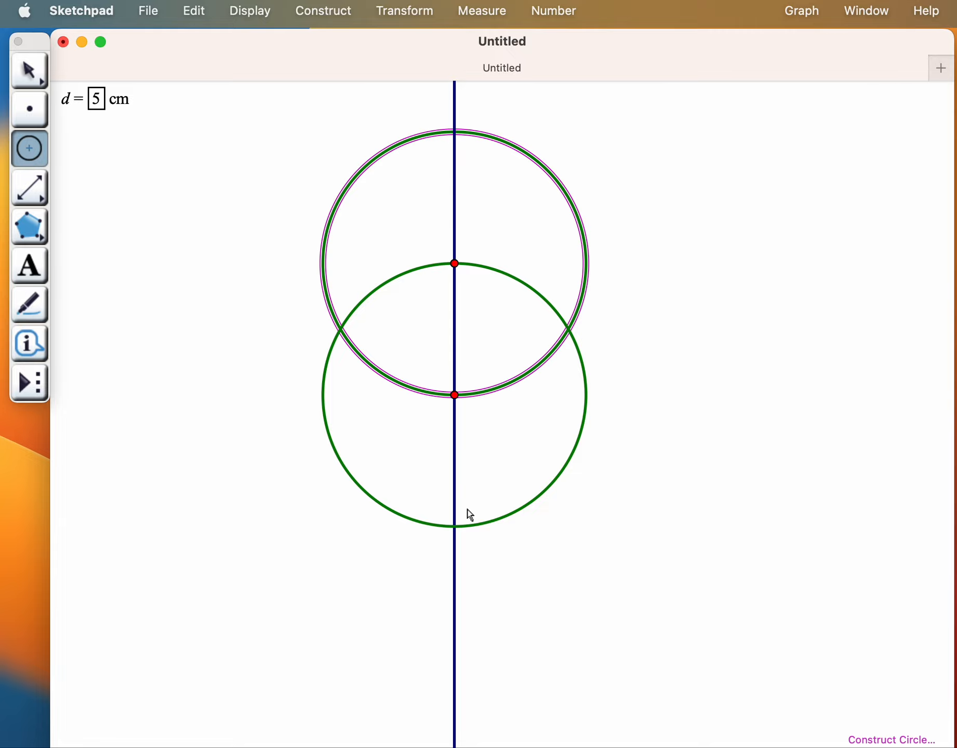
left_click(455, 525)
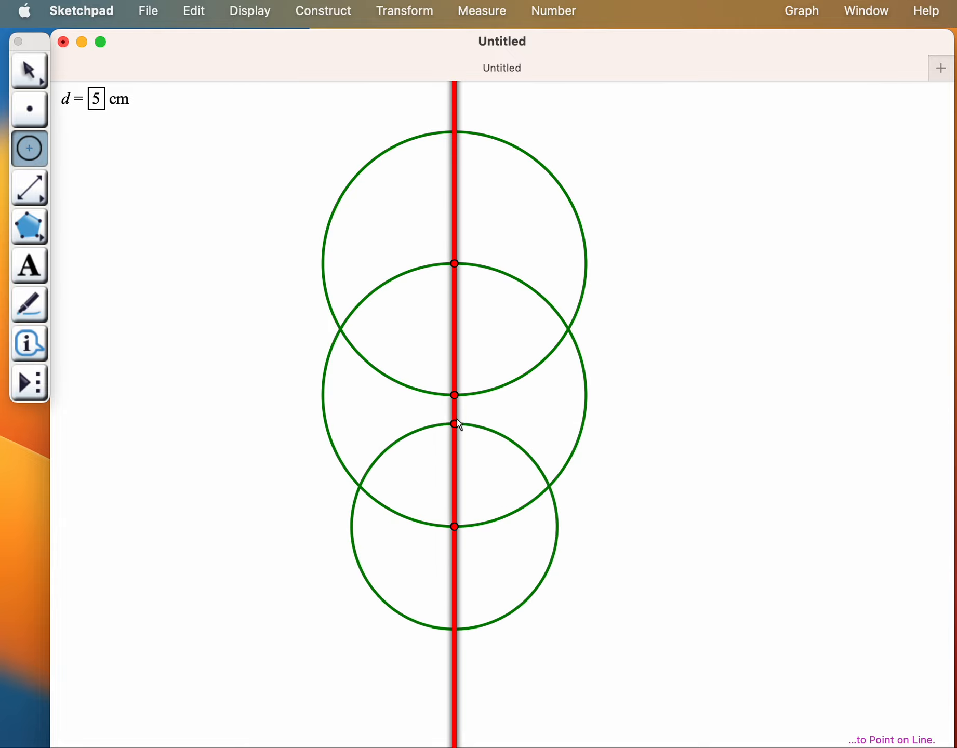
left_click(454, 395)
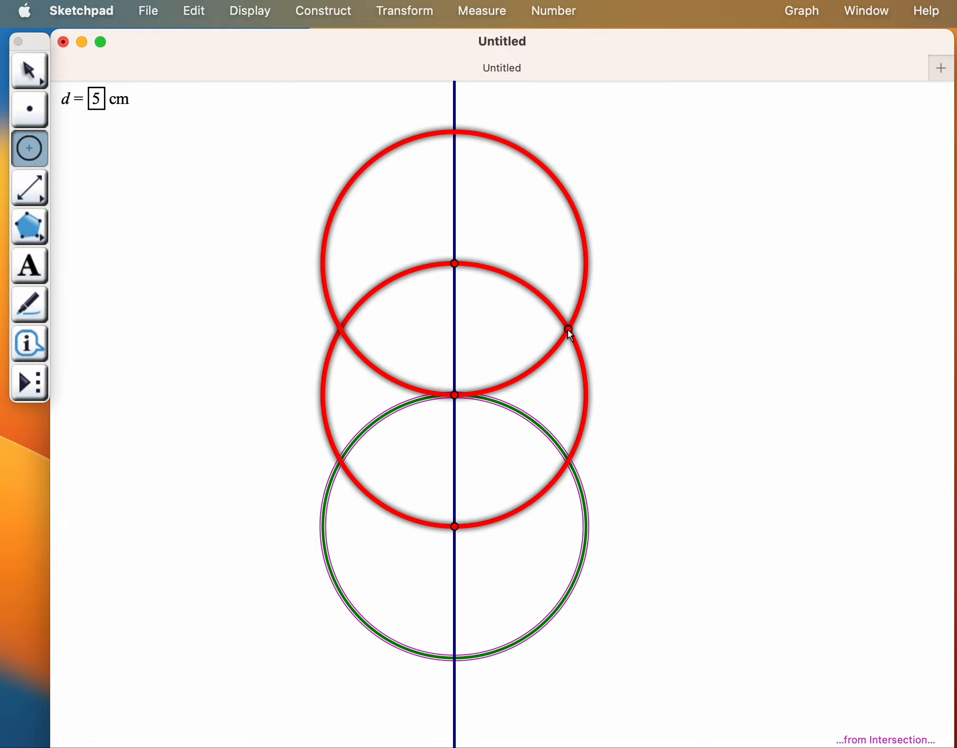
Draw four circles through the original centre, centred on the two right and two left circle intersections, completing the inner ring of six.
left_click(568, 329)
left_click(455, 395)
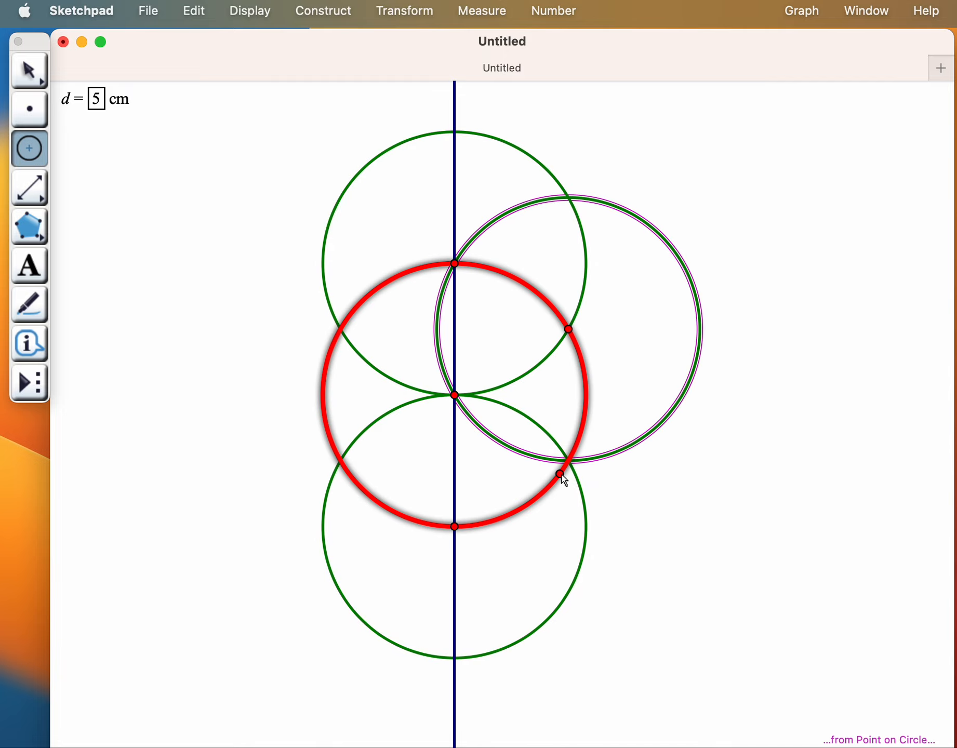
left_click(568, 460)
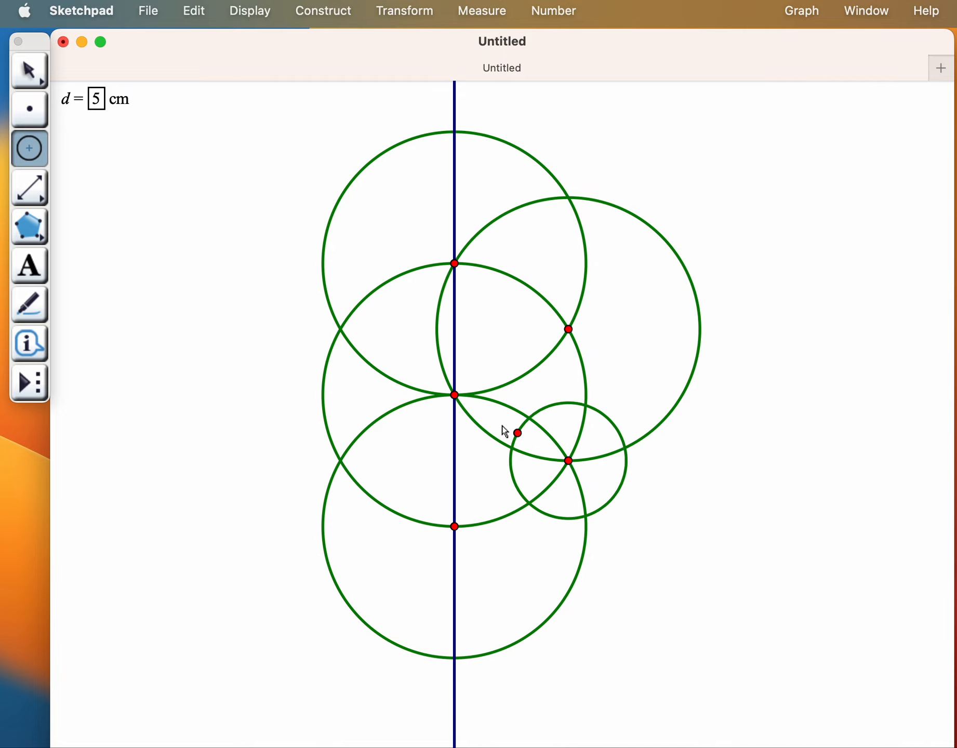
left_click(455, 396)
left_click(340, 330)
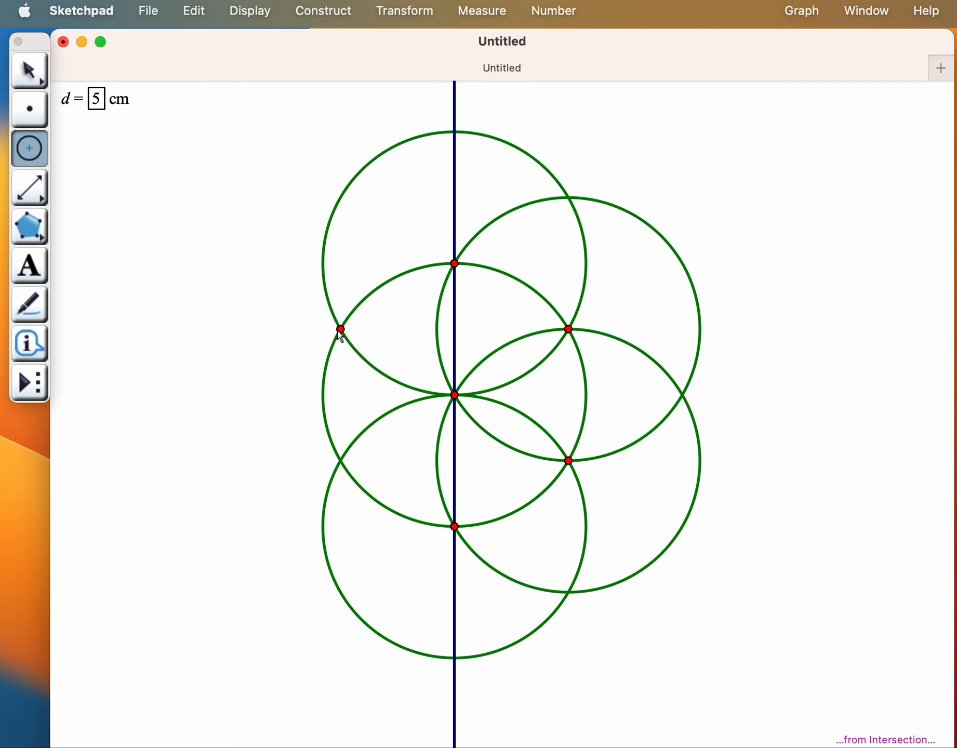
left_click(454, 395)
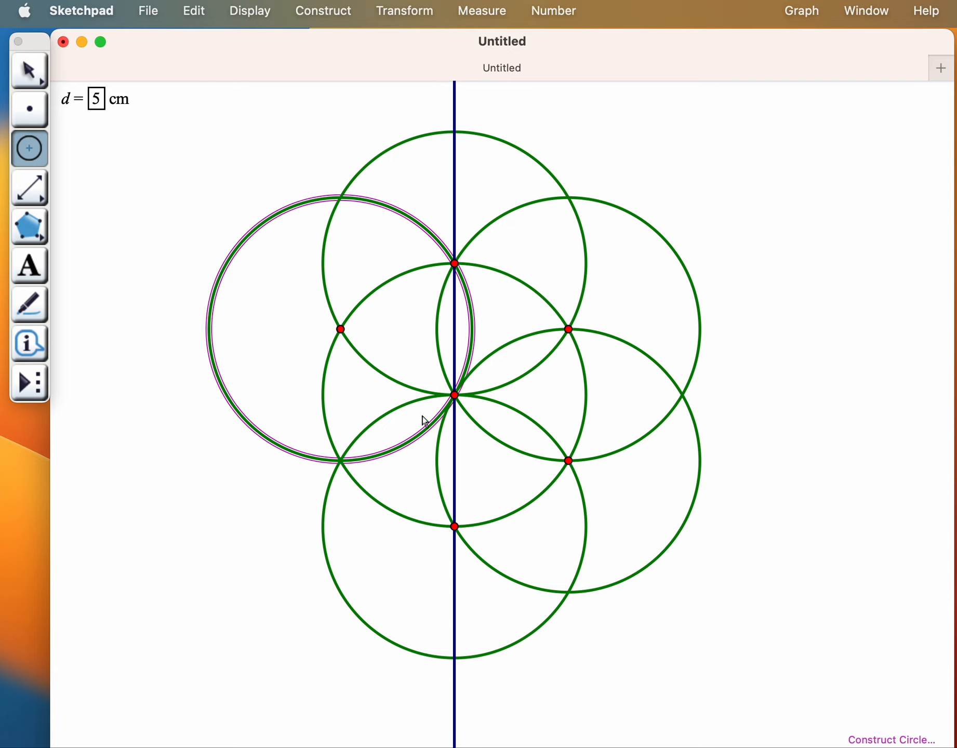
left_click(341, 460)
left_click(454, 395)
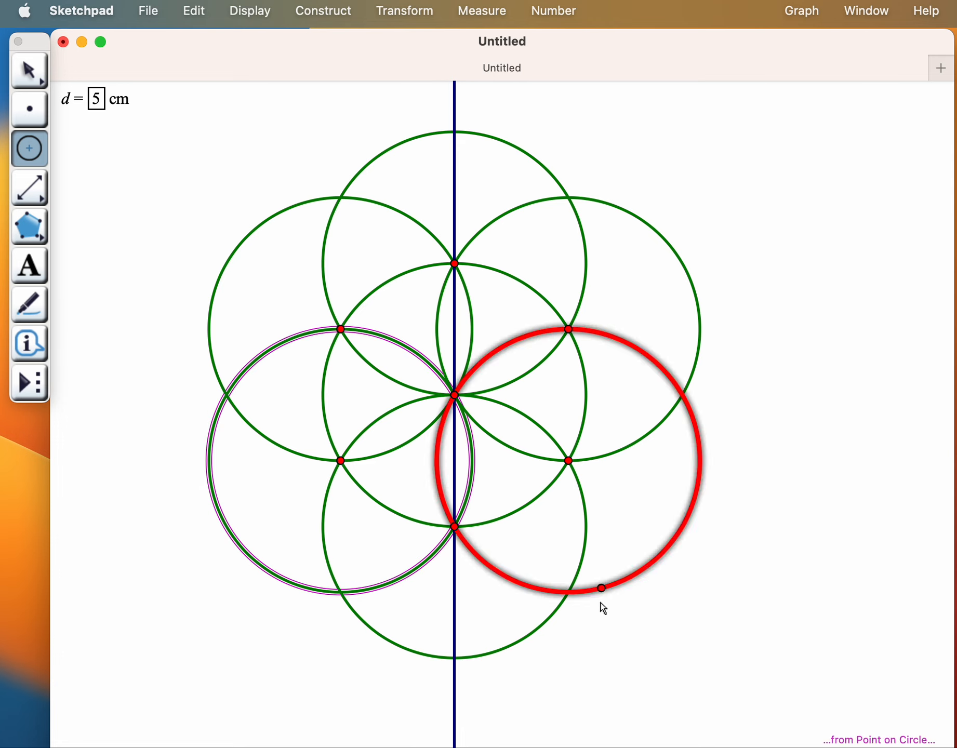
Add three outer-ring circles of the same radius, centred on the outer intersections from the lower right up to the middle right.
left_click(568, 592)
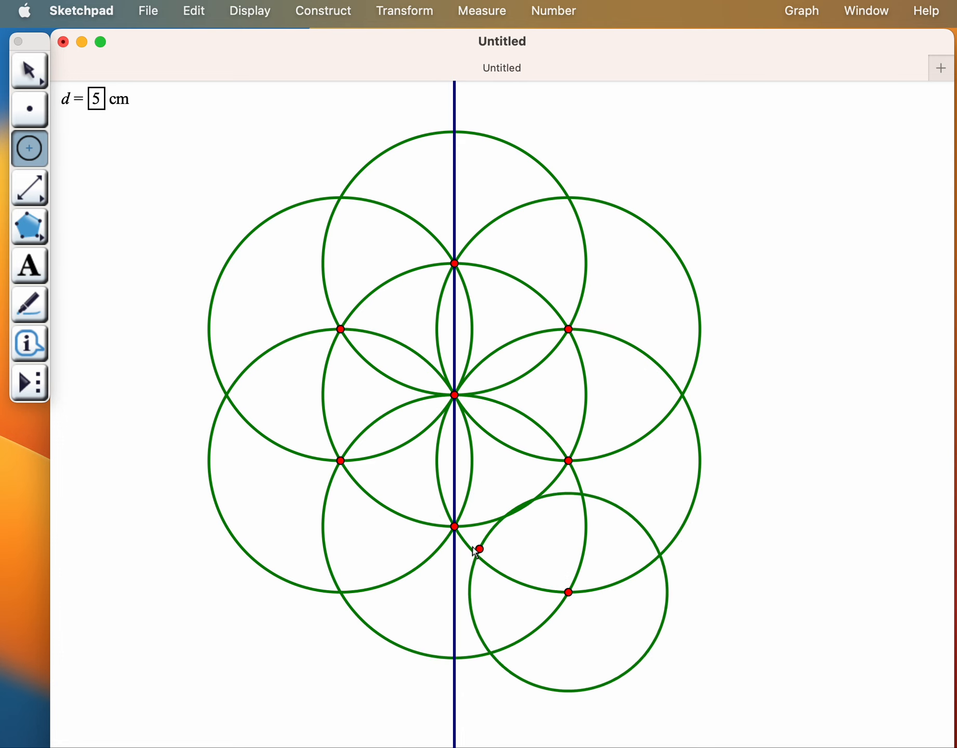
left_click(456, 532)
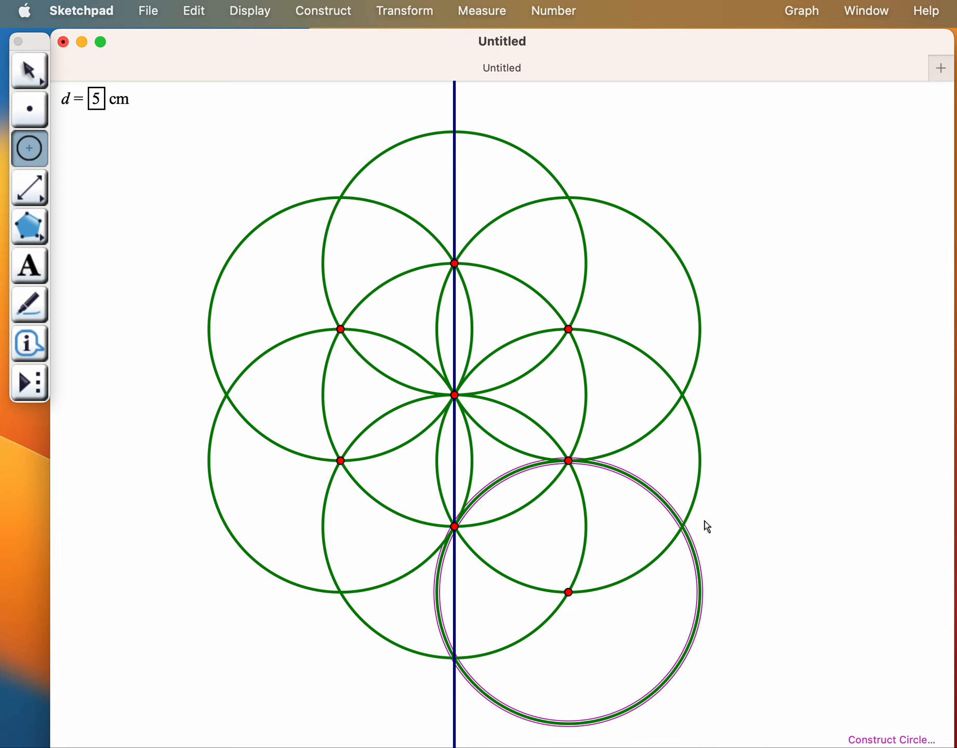
left_click(682, 526)
left_click(568, 461)
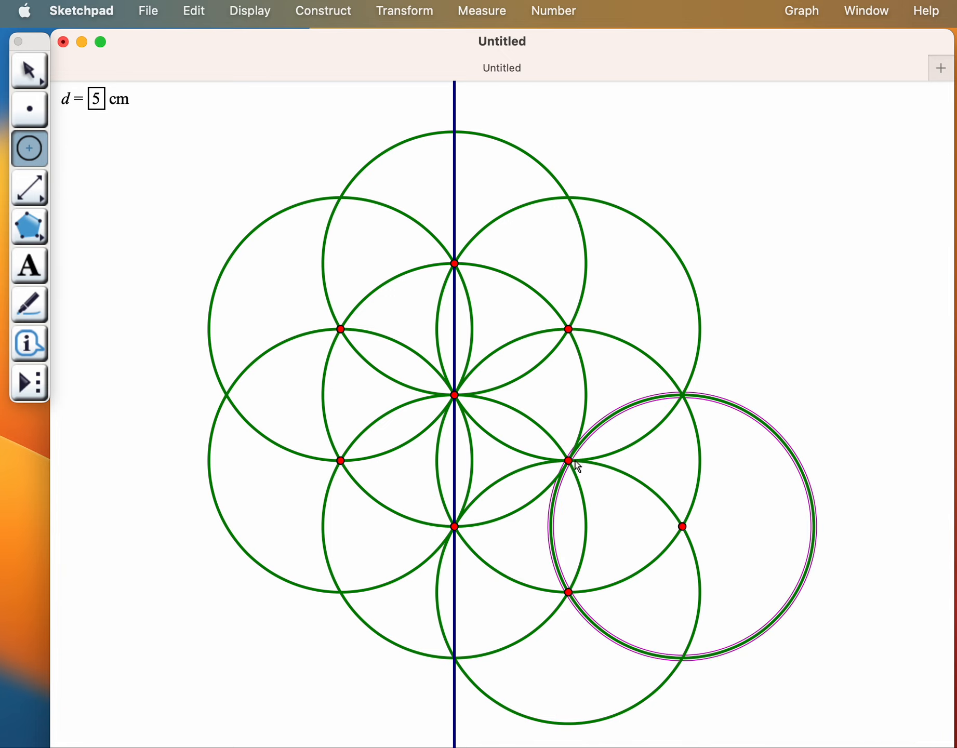
left_click(683, 395)
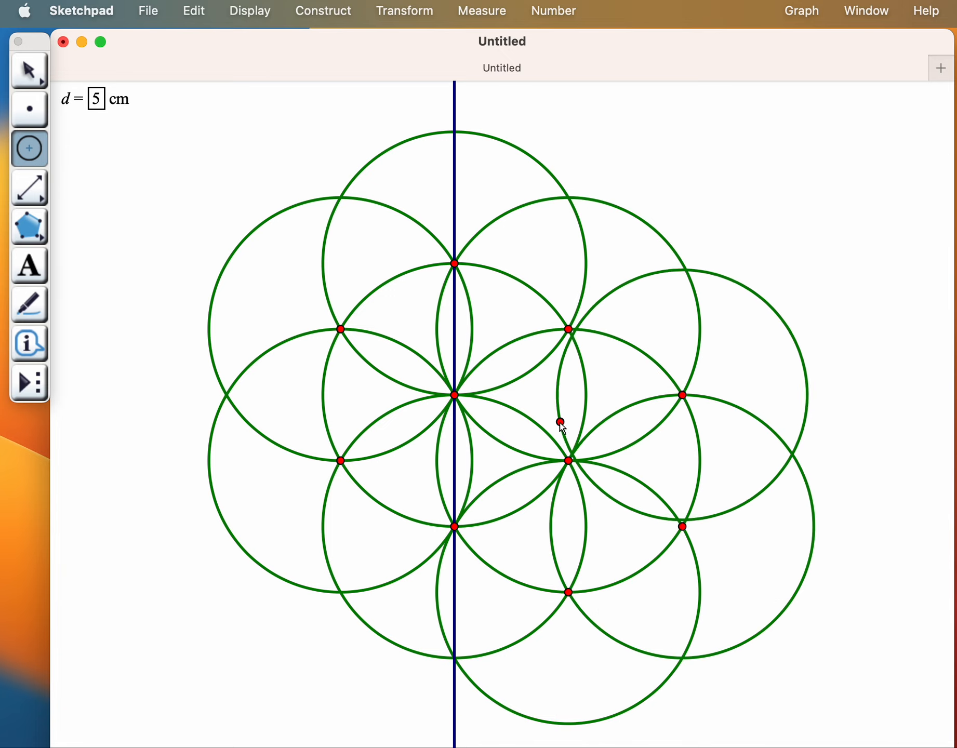
left_click(568, 460)
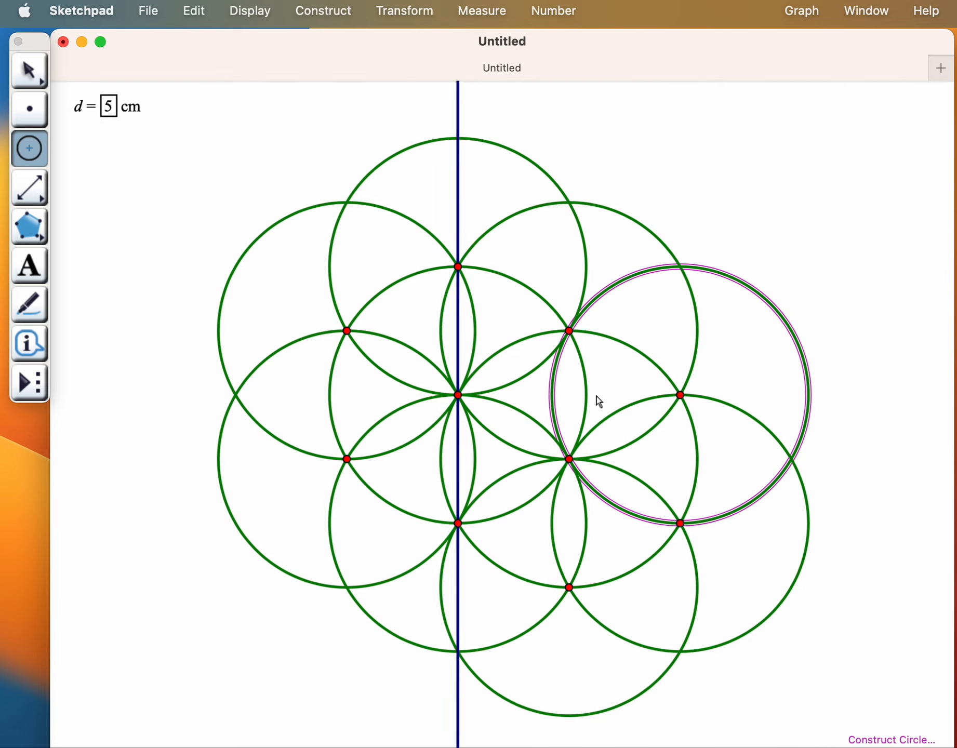
Add three outer-ring circles of the same radius, centred on the two upper-right intersections and the topmost intersection on the vertical line.
scroll(597, 397, "down", 3)
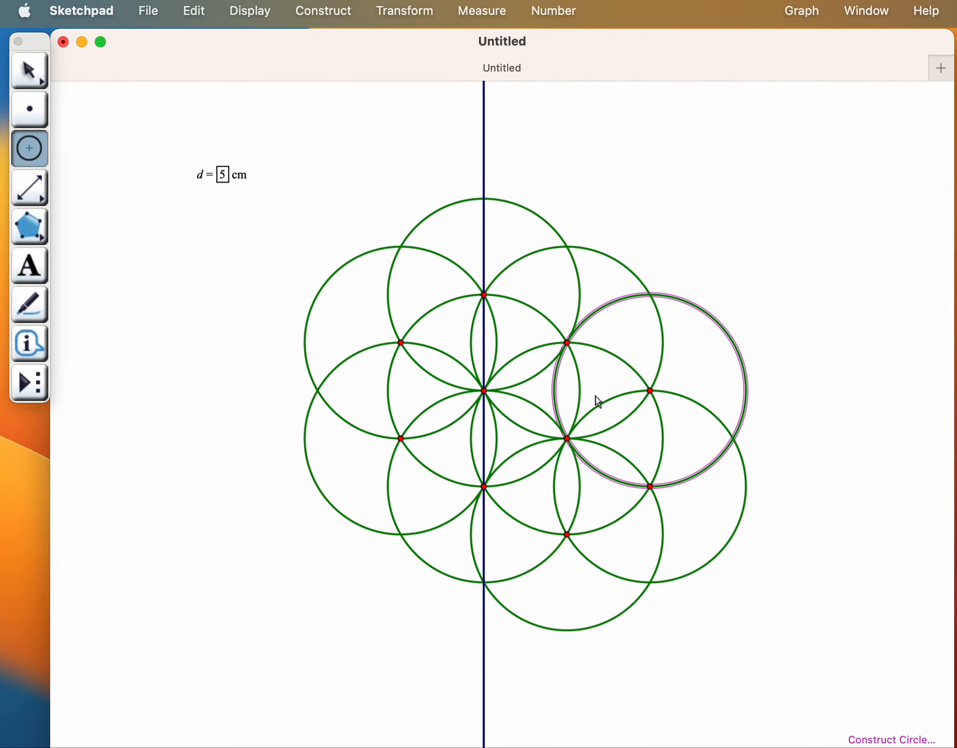
left_click(650, 295)
left_click(567, 343)
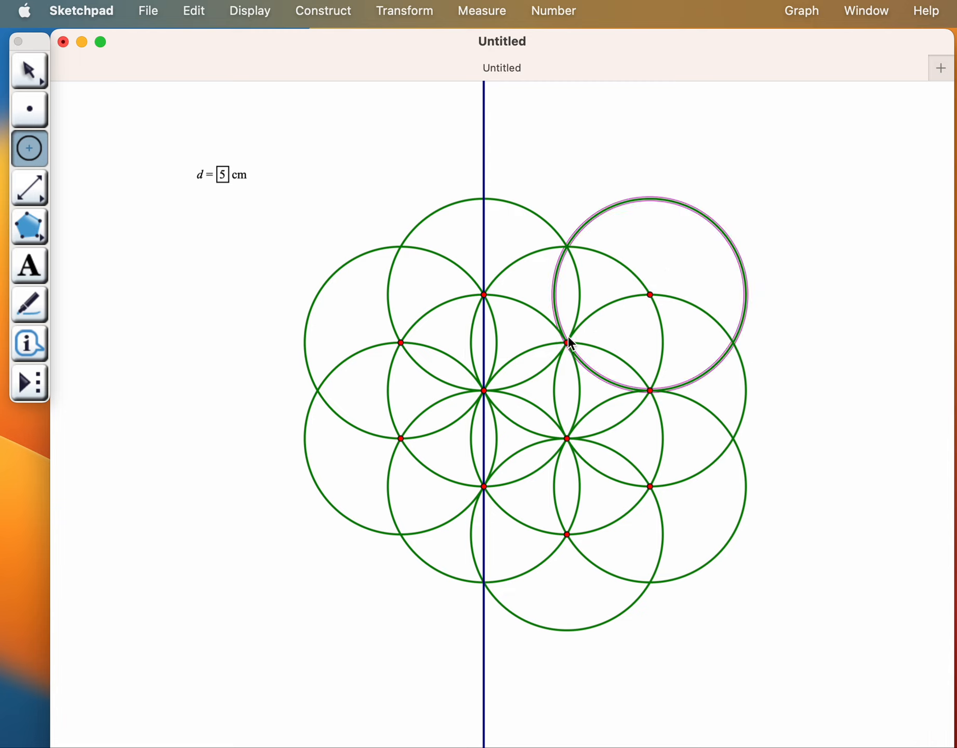
left_click(567, 247)
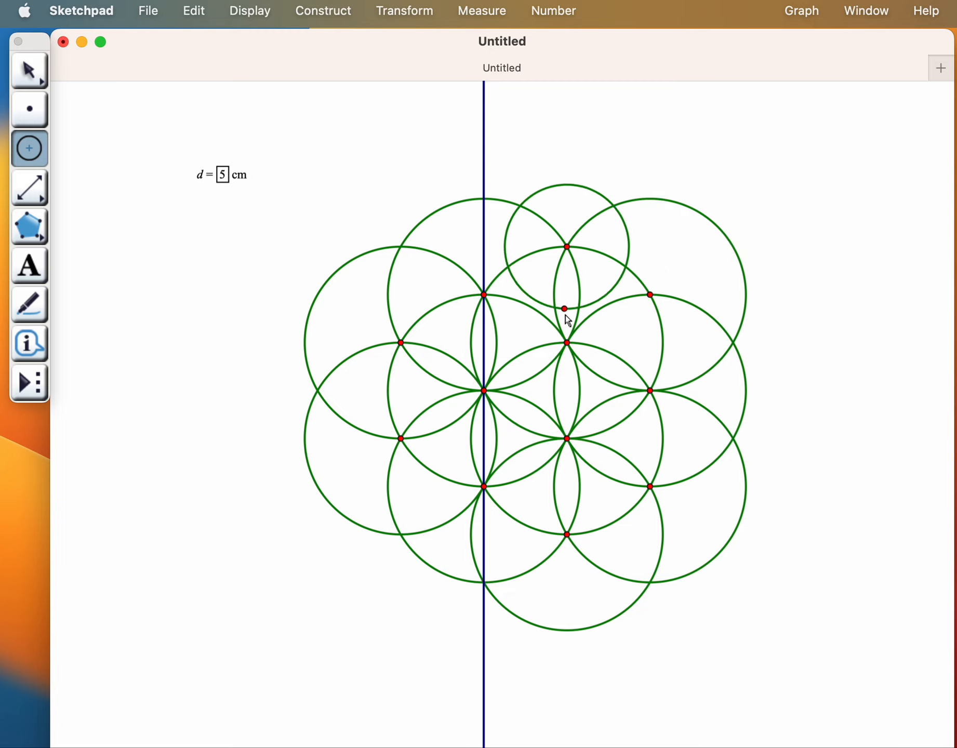
left_click(567, 343)
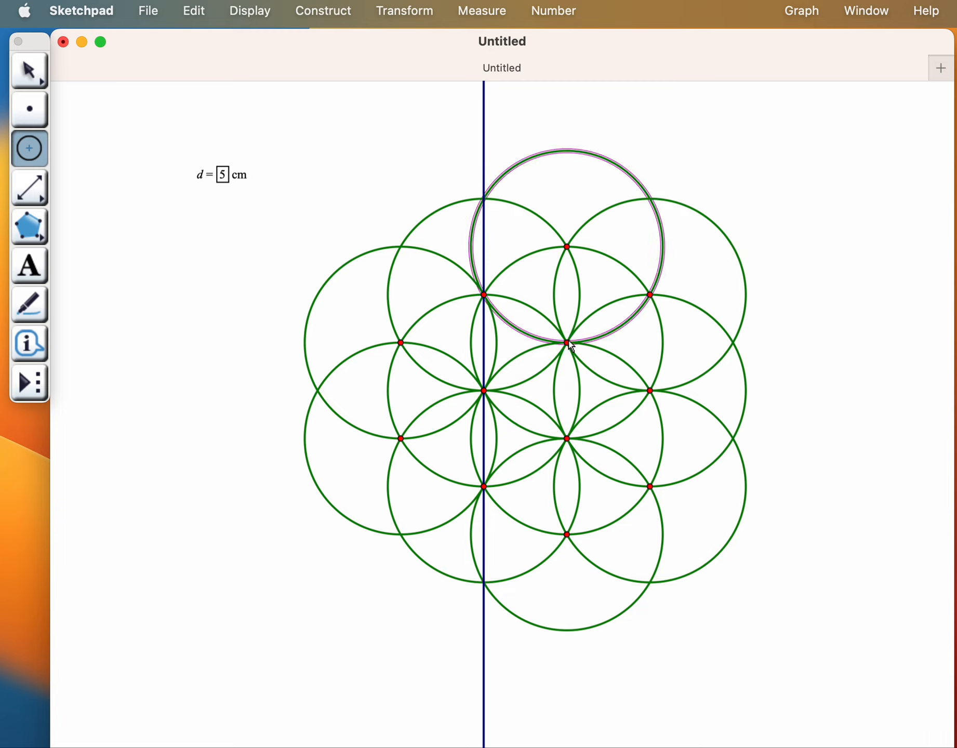
left_click(483, 198)
left_click(401, 247)
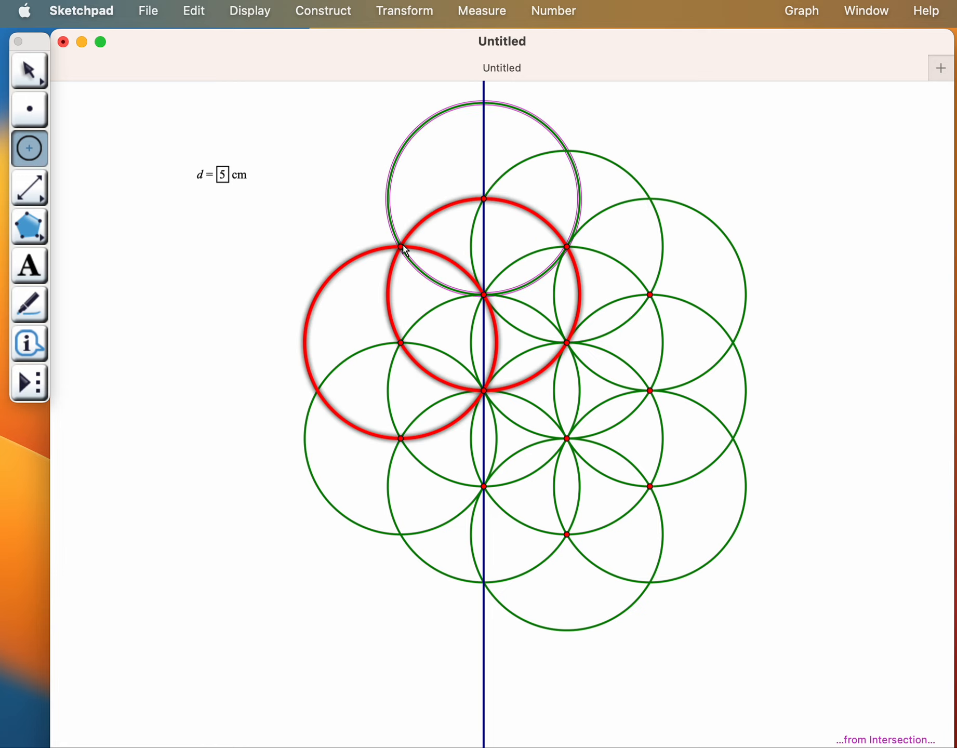
Add three outer-ring circles of the same radius, centred on the outer intersections from the upper left down to the middle left.
left_click(401, 247)
left_click(483, 294)
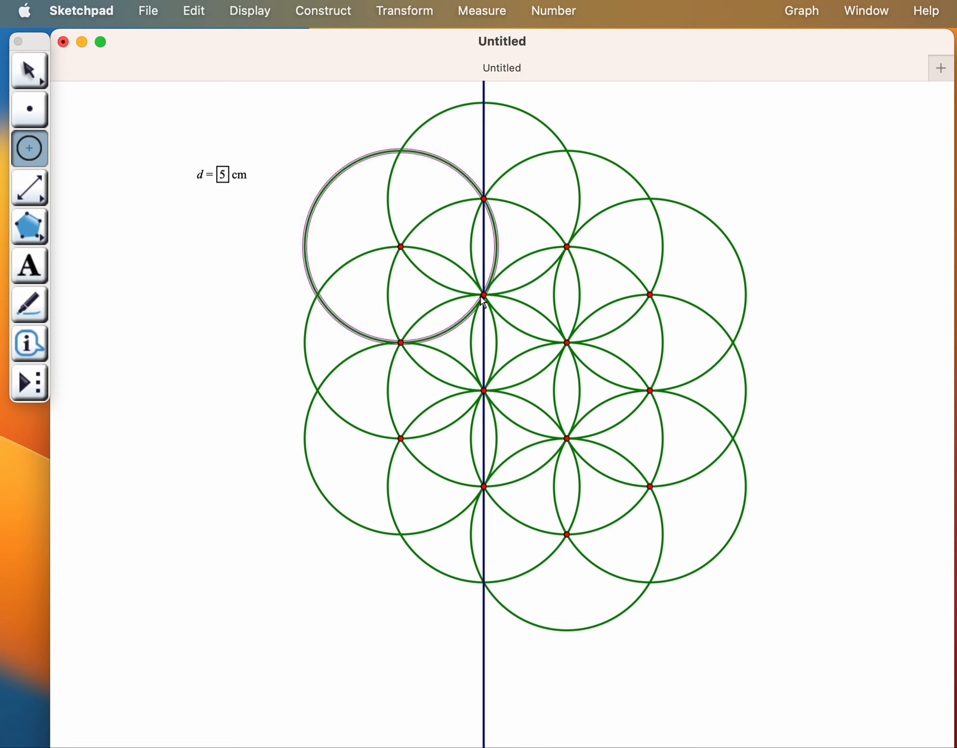
left_click(317, 295)
left_click(400, 342)
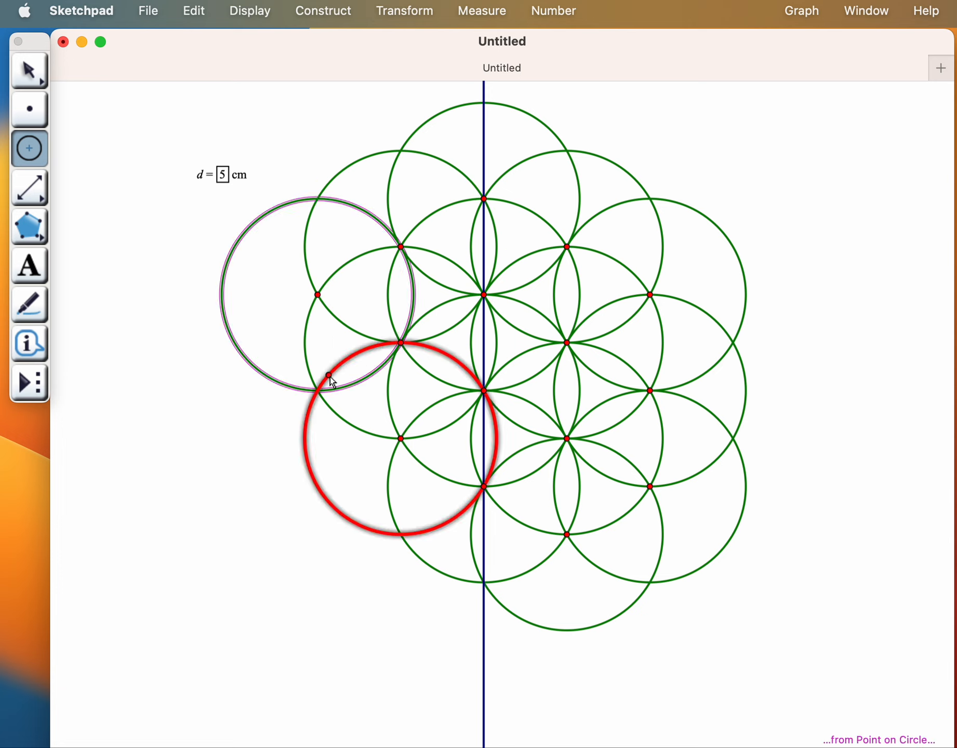
left_click(317, 390)
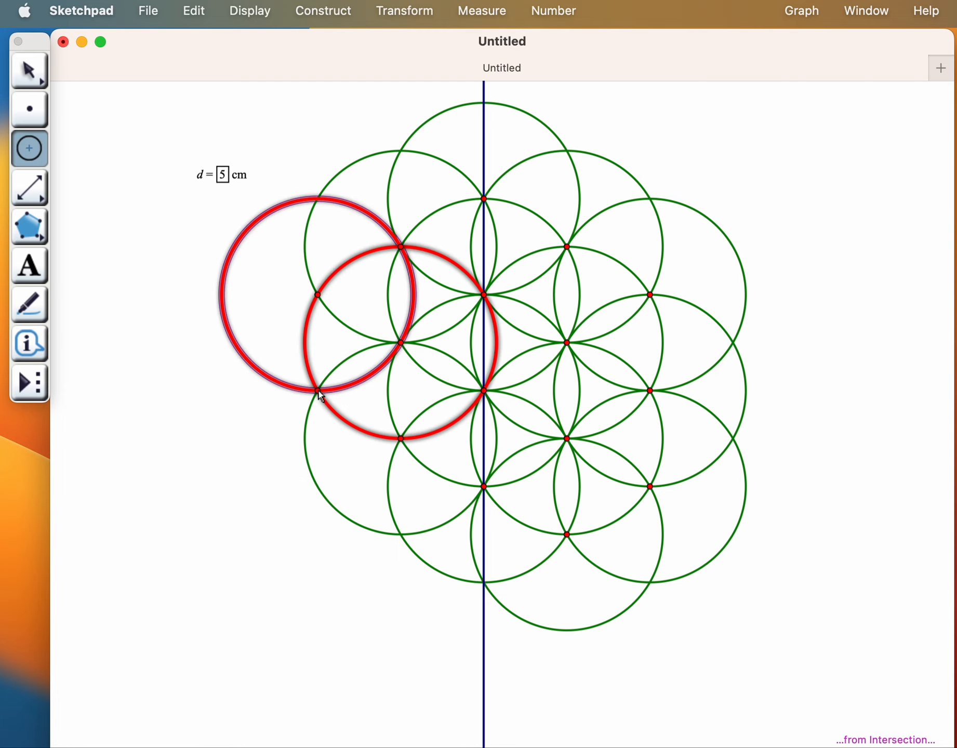
left_click(401, 343)
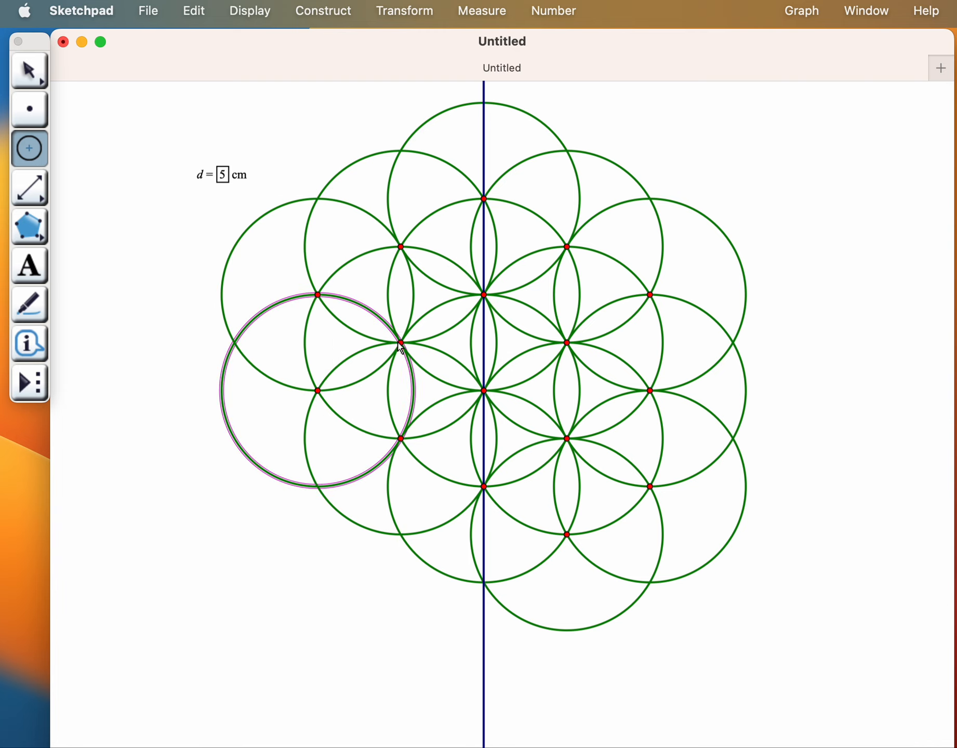
Close the outer ring with three equal circles centred on the two lower-left intersections and the lowest intersection on the vertical line.
left_click(318, 486)
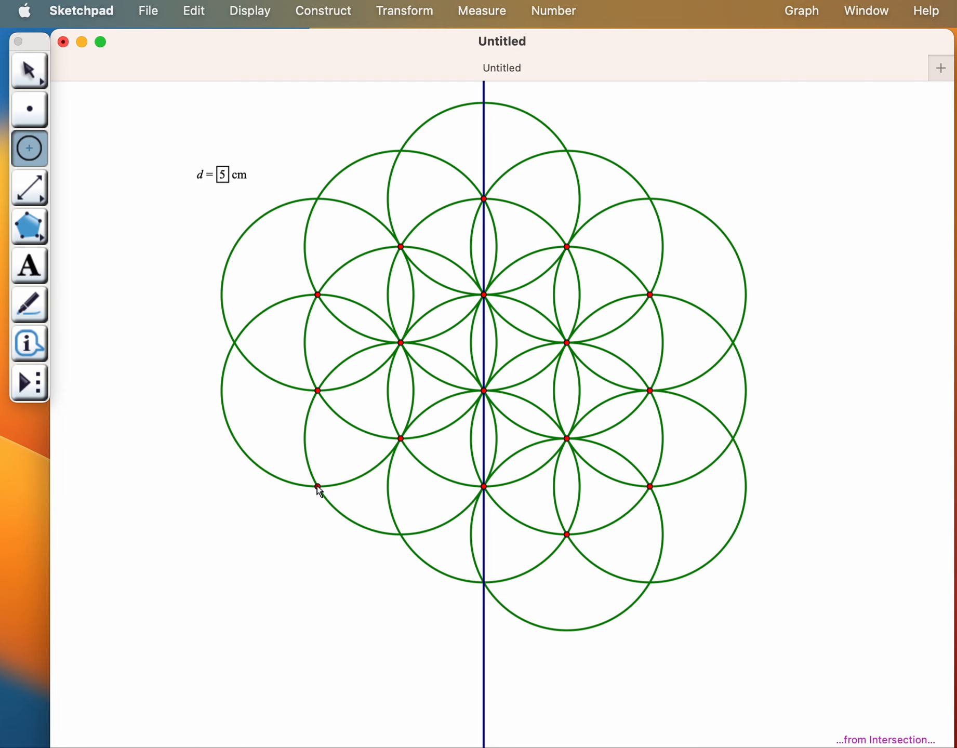
left_click(401, 438)
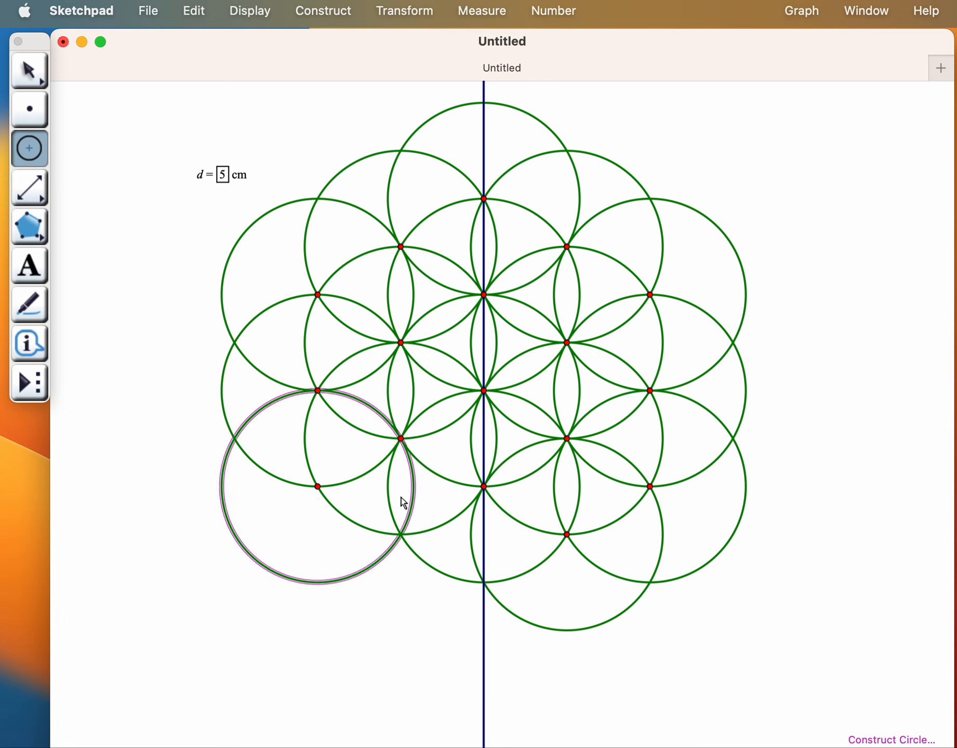
left_click(401, 535)
left_click(401, 439)
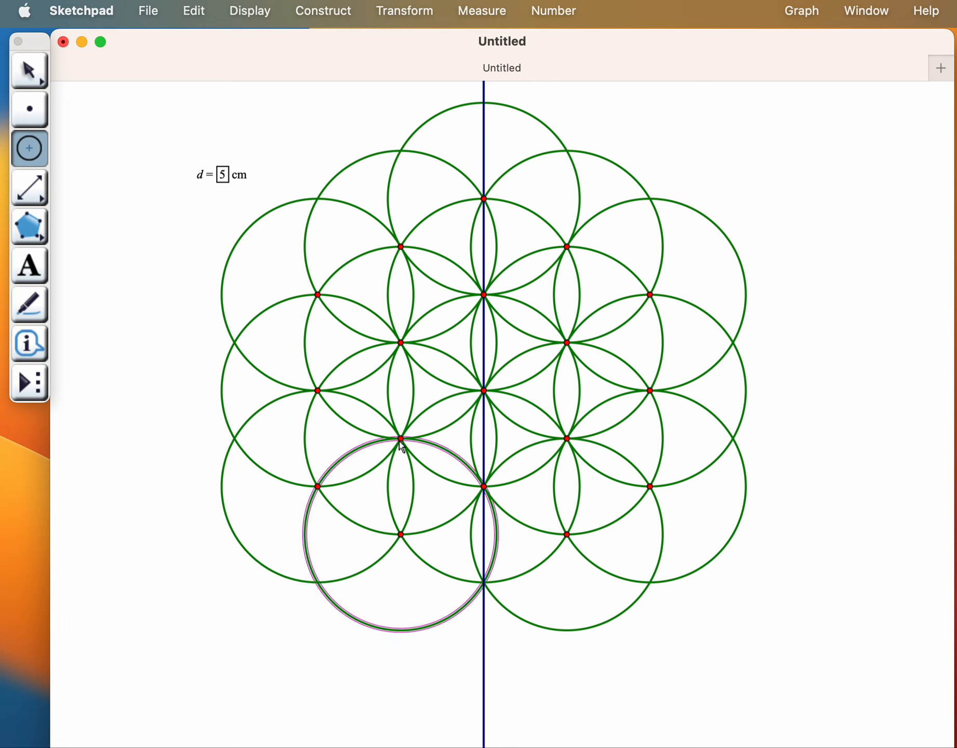
left_click(484, 582)
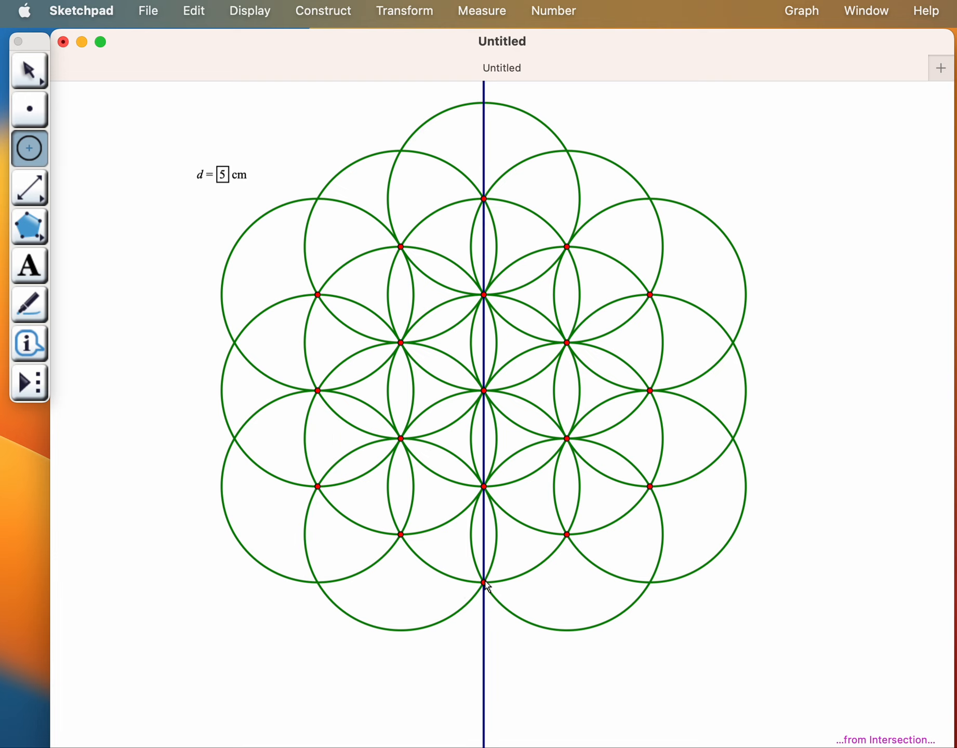
left_click(483, 486)
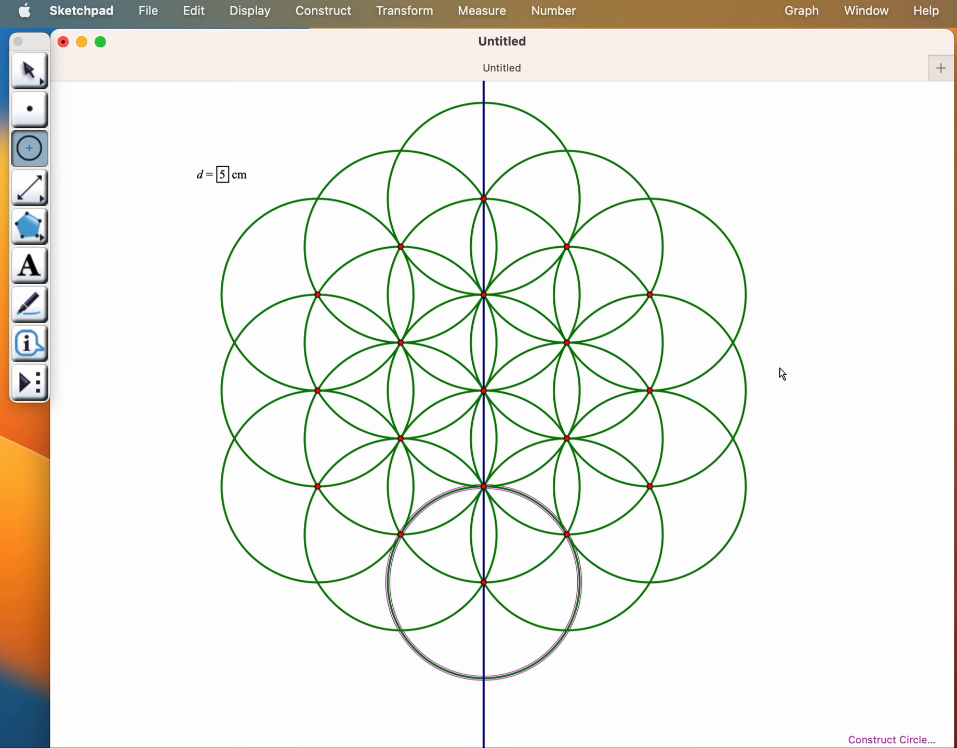
Deselect the last circle and move the parameter d away from the pattern to the upper-left corner of the sketch.
left_click(46, 82)
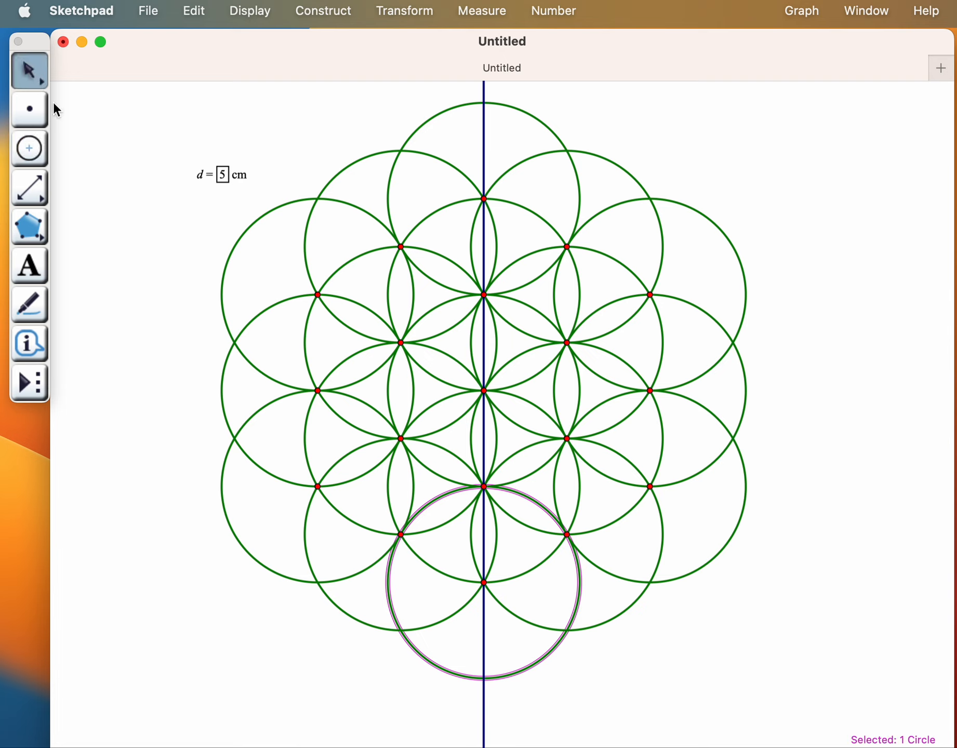
left_click(102, 158)
left_click_drag(166, 142, 44, 80)
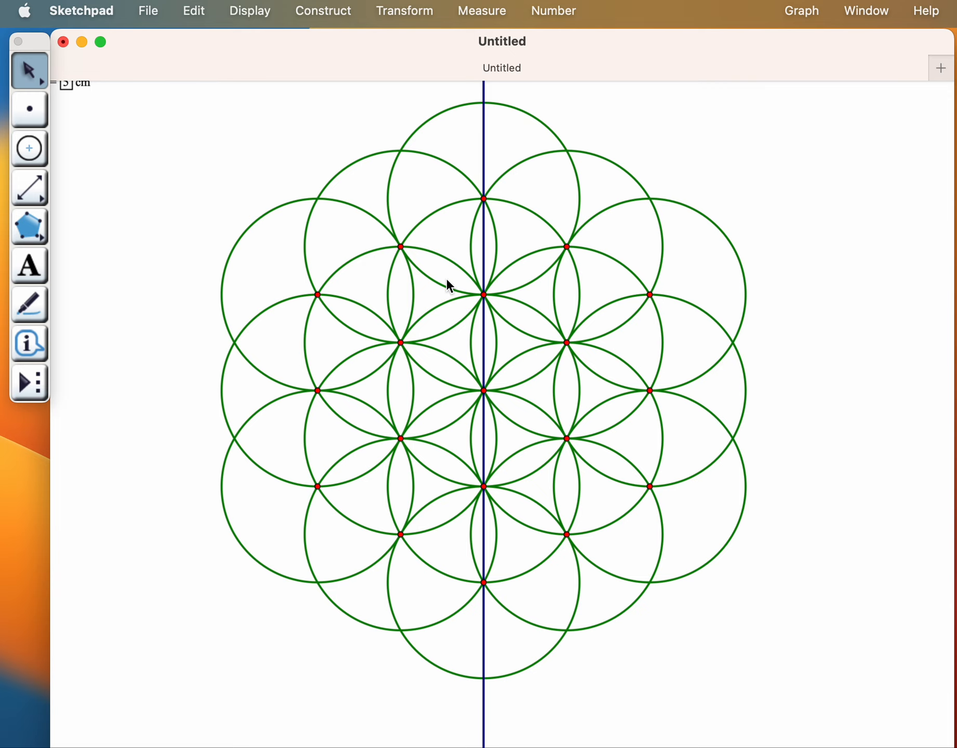
scroll(446, 278, "up", 3)
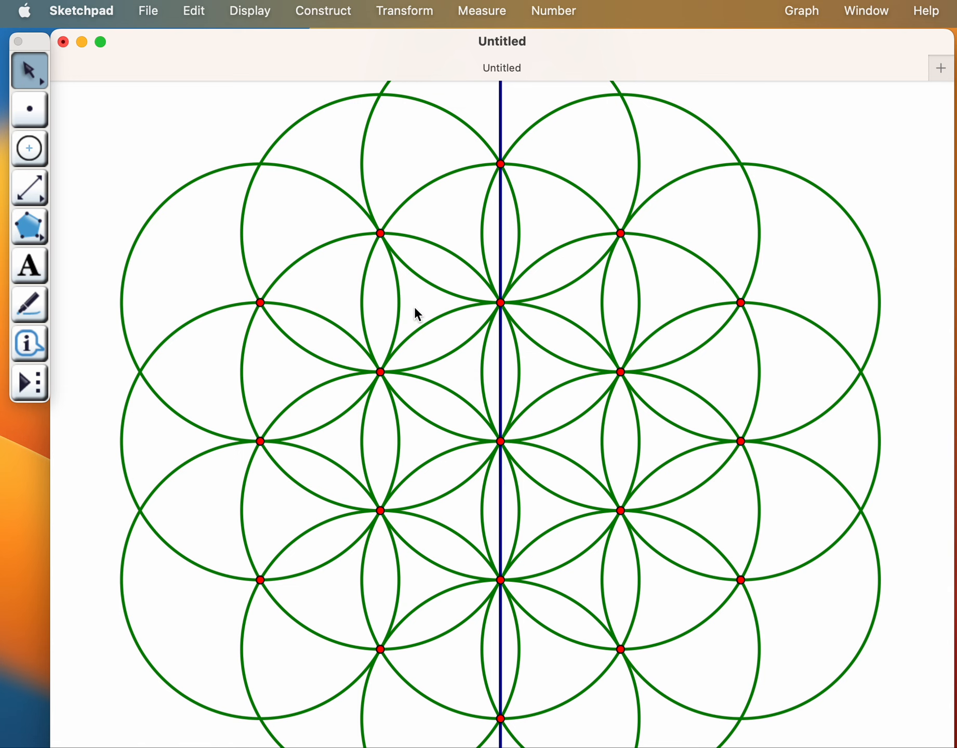
Draw a segment from the topmost point on the vertical line to the upper-left point of the inner ring.
scroll(414, 301, "up", 1)
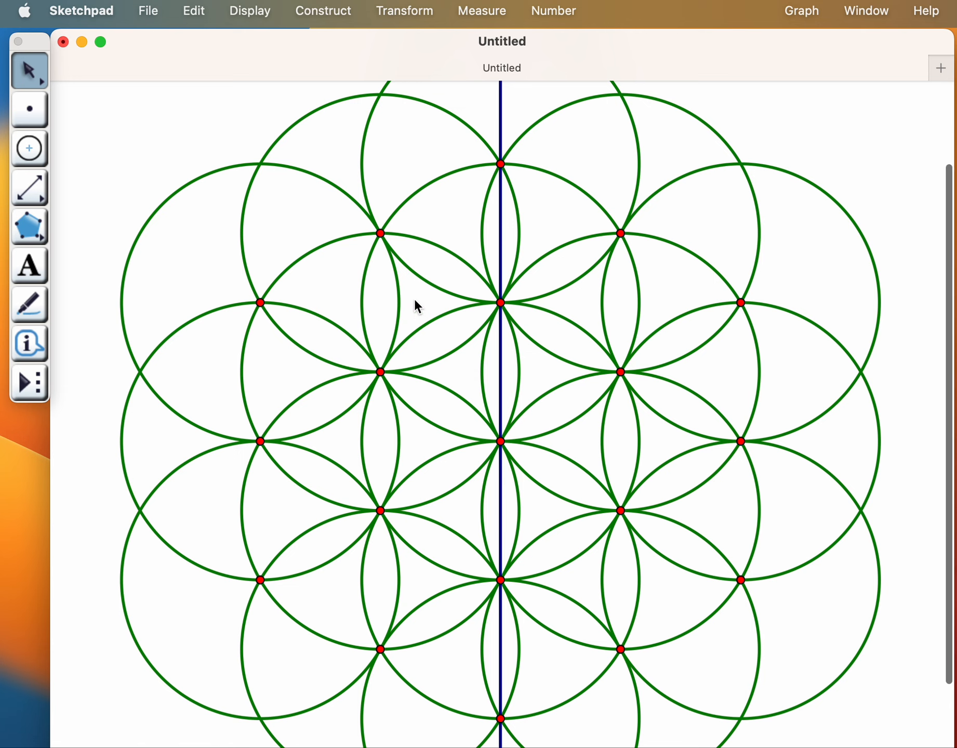
left_click_drag(39, 187, 73, 190)
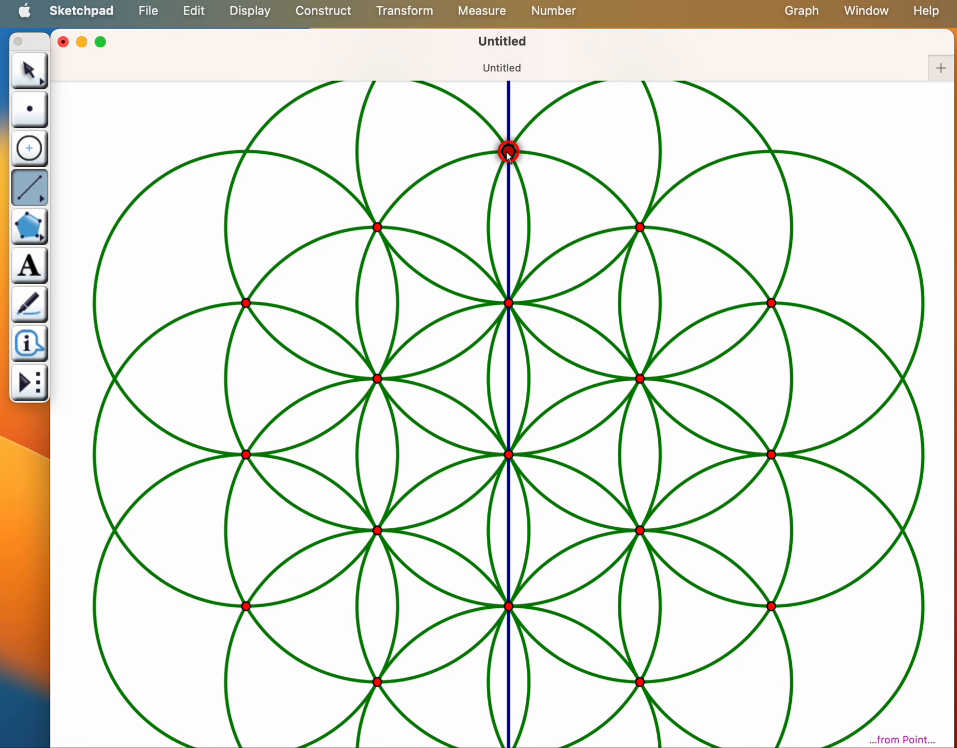
left_click_drag(508, 152, 379, 379)
left_click(37, 71)
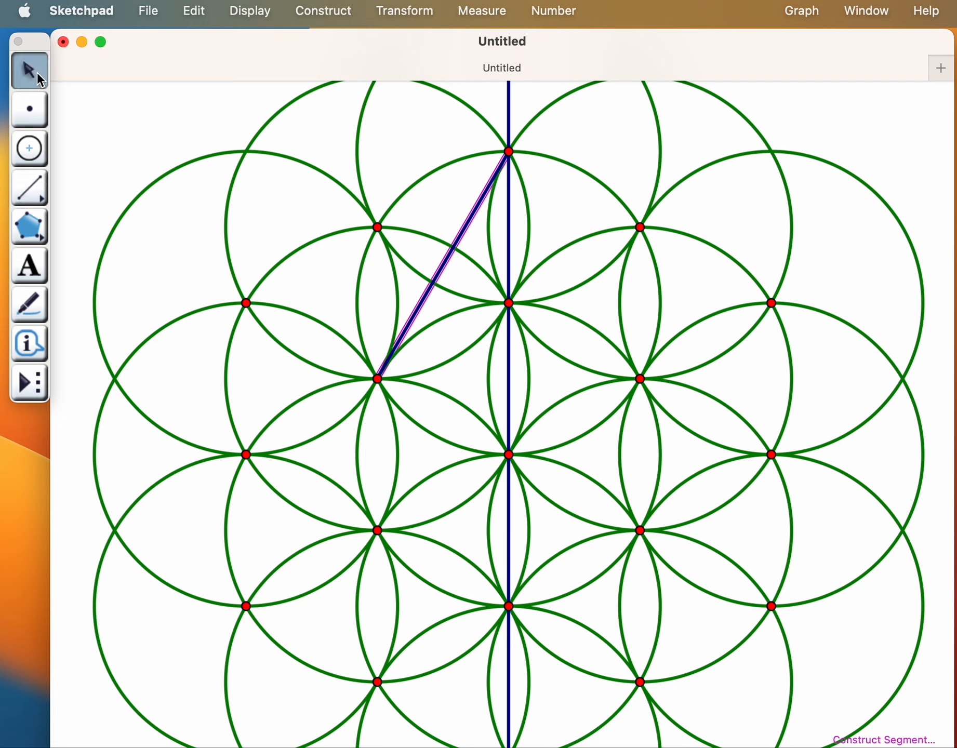
left_click(155, 119)
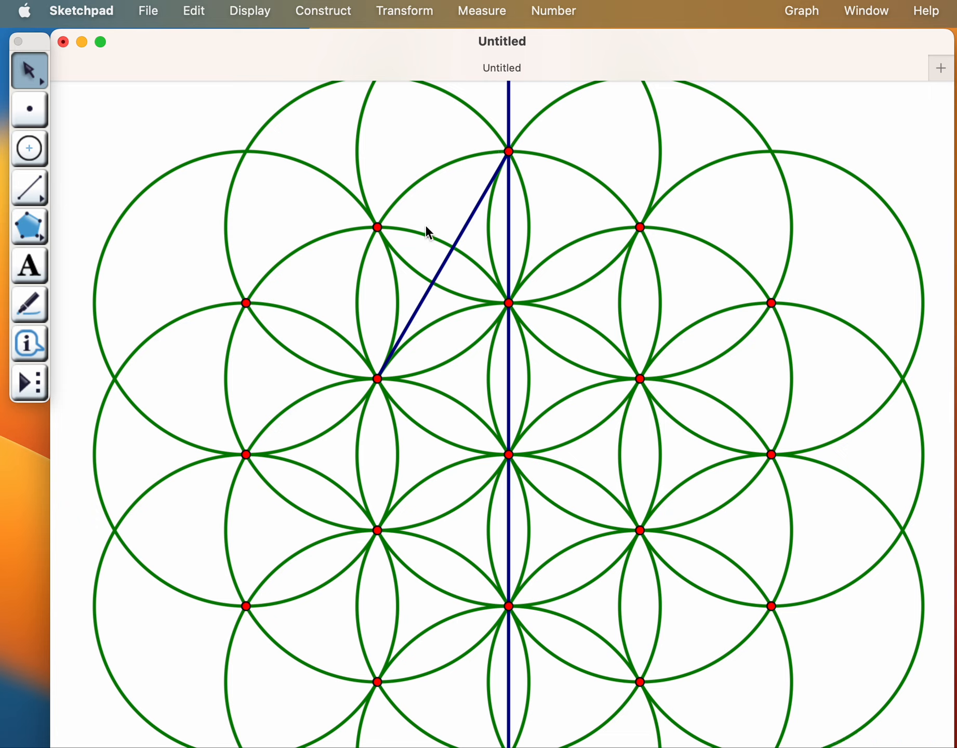
Construct an arc between the segment's endpoints on the circle centred directly above the central one, running around its left side.
left_click(509, 151)
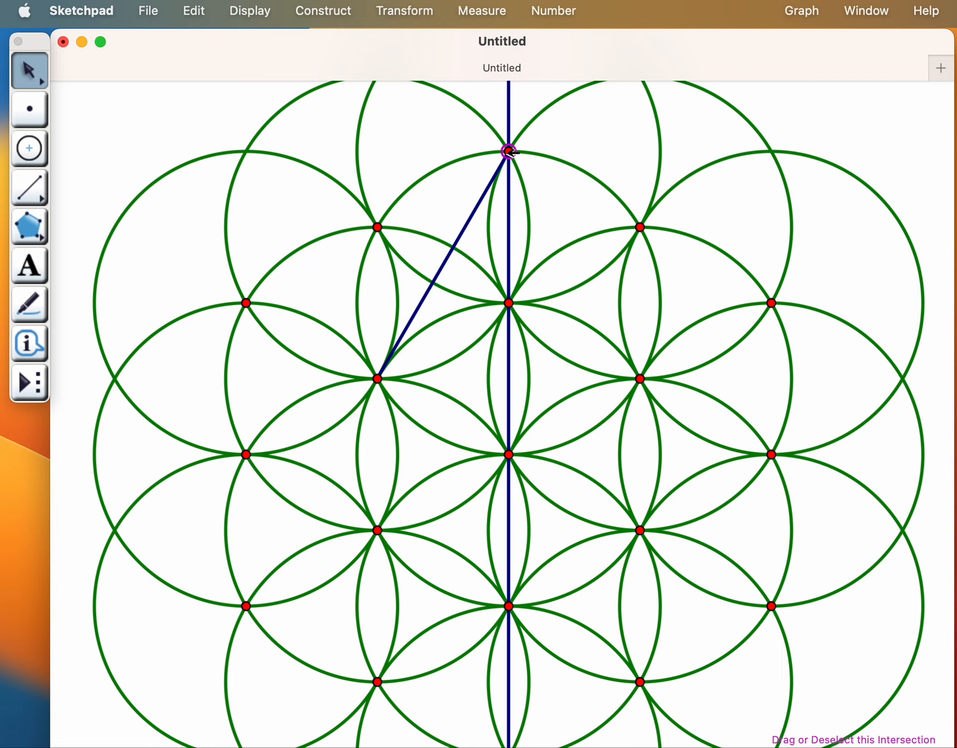
left_click(449, 164)
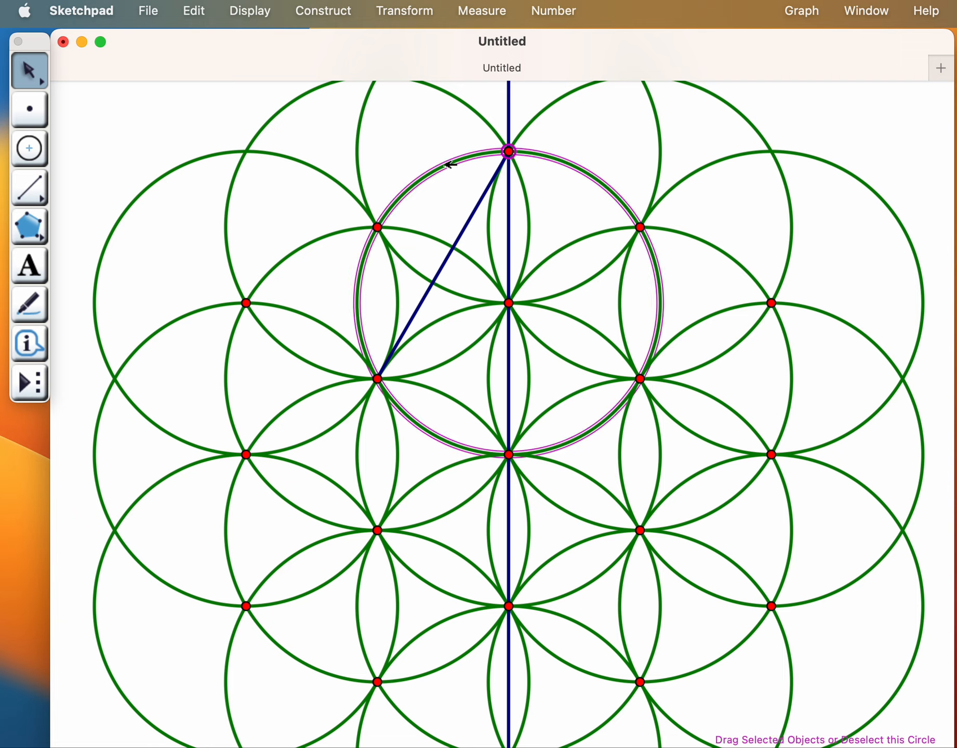
left_click(378, 378)
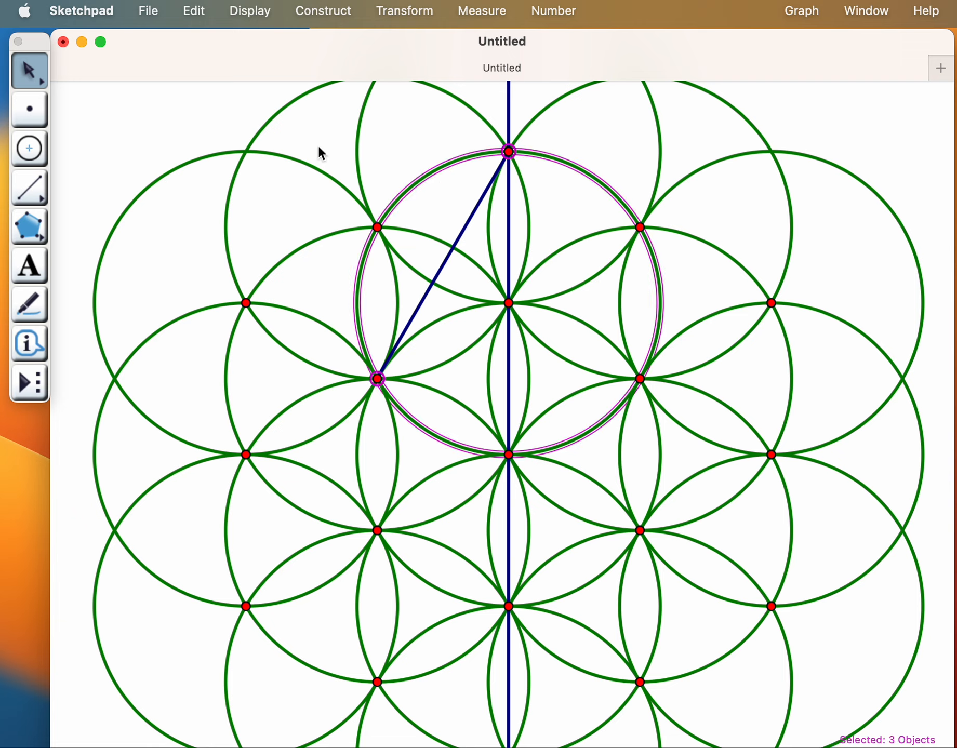
left_click(324, 11)
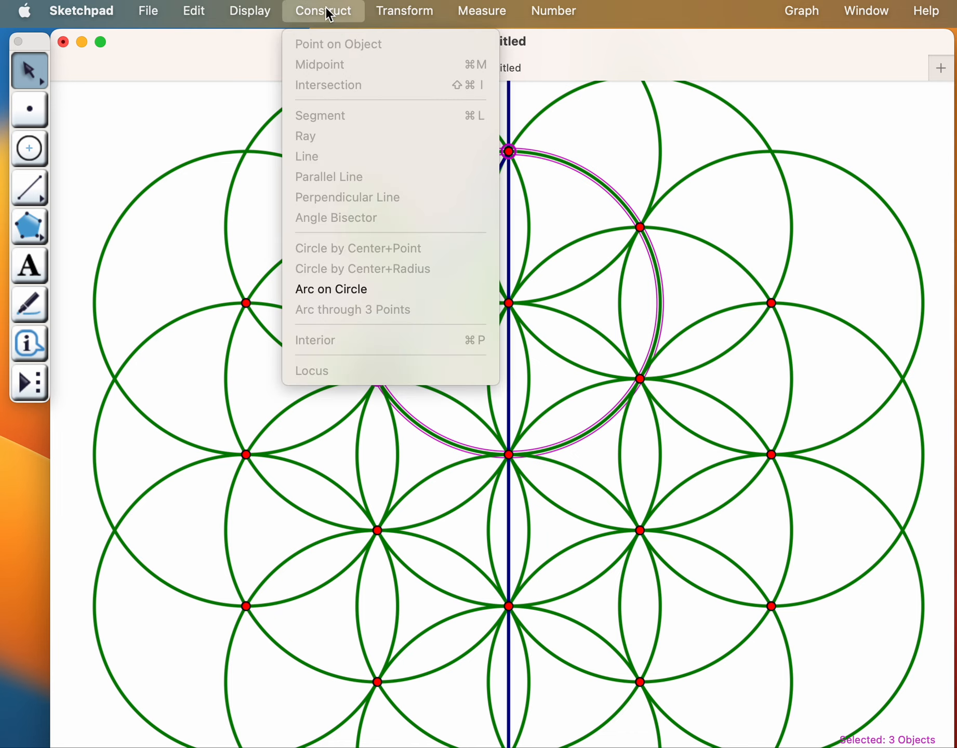
left_click(325, 289)
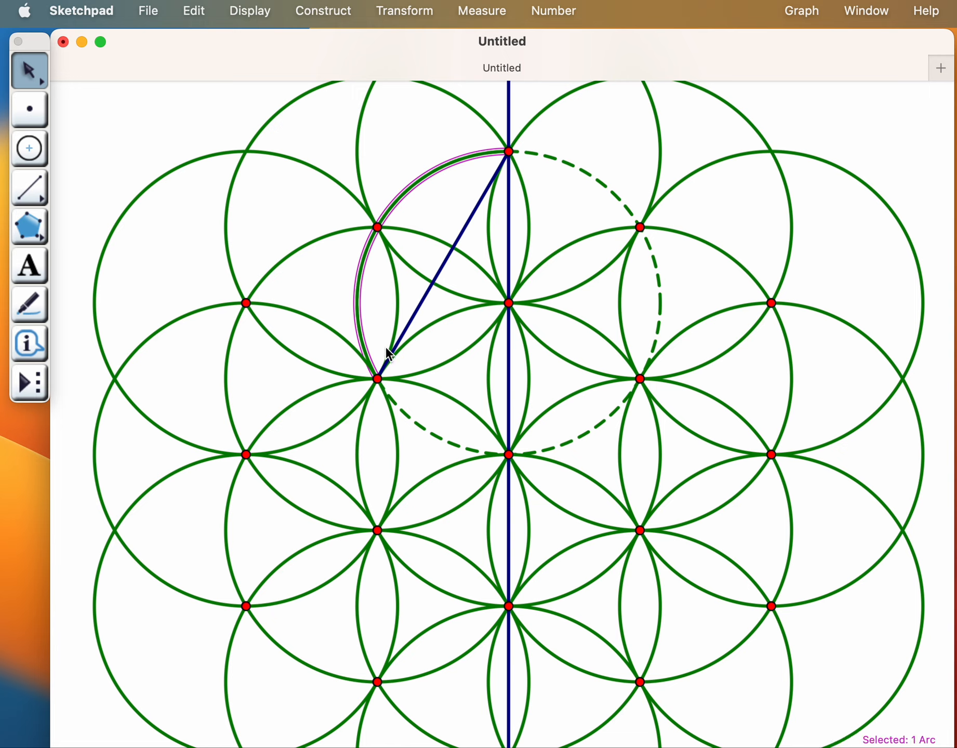
Color the new arc red and give it a solid line style.
left_click(256, 12)
mouse_move(259, 65)
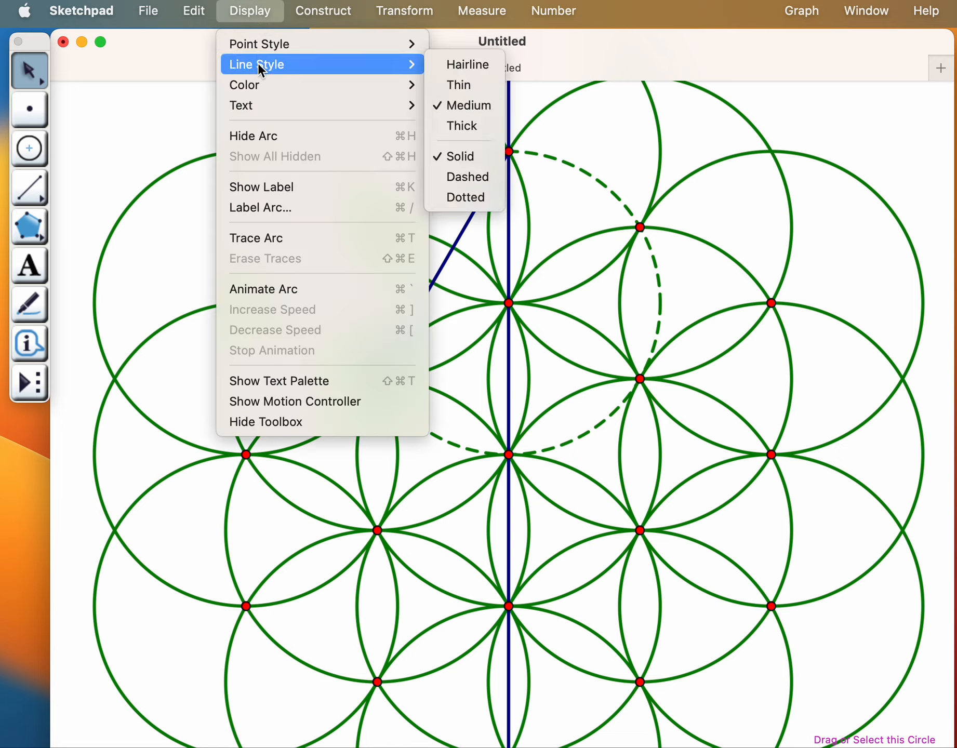
mouse_move(357, 85)
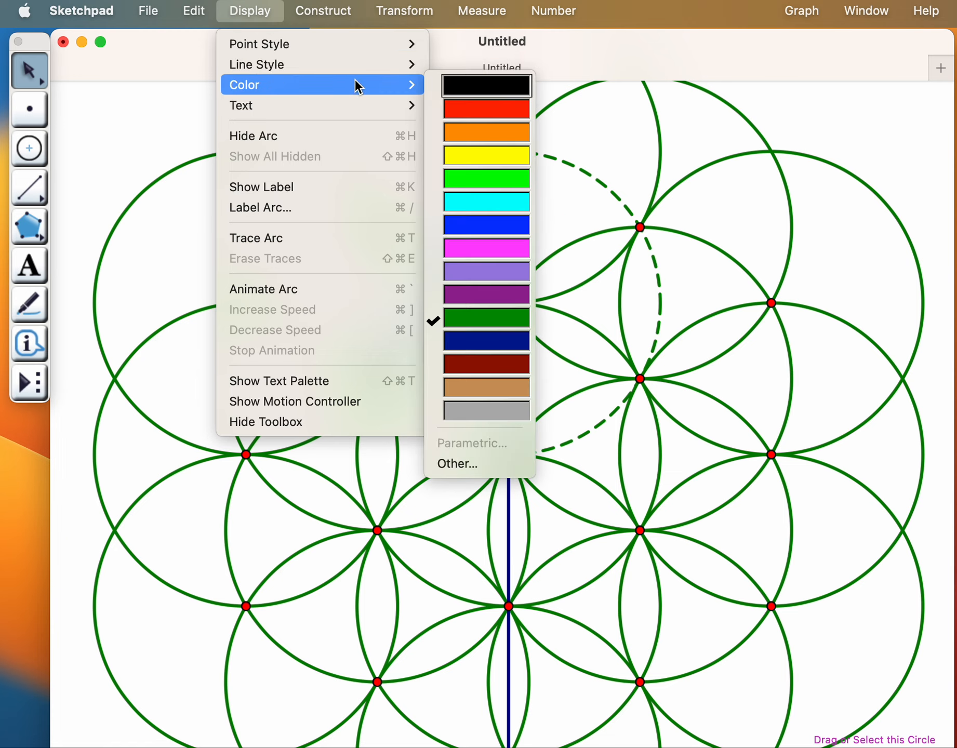
left_click(478, 106)
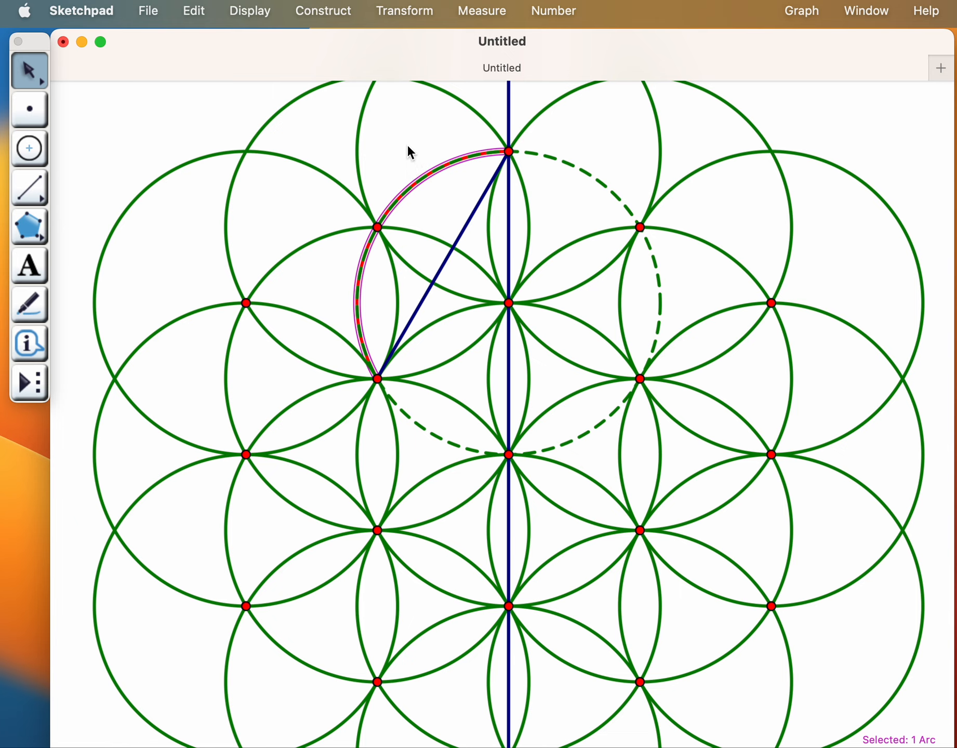
left_click(258, 13)
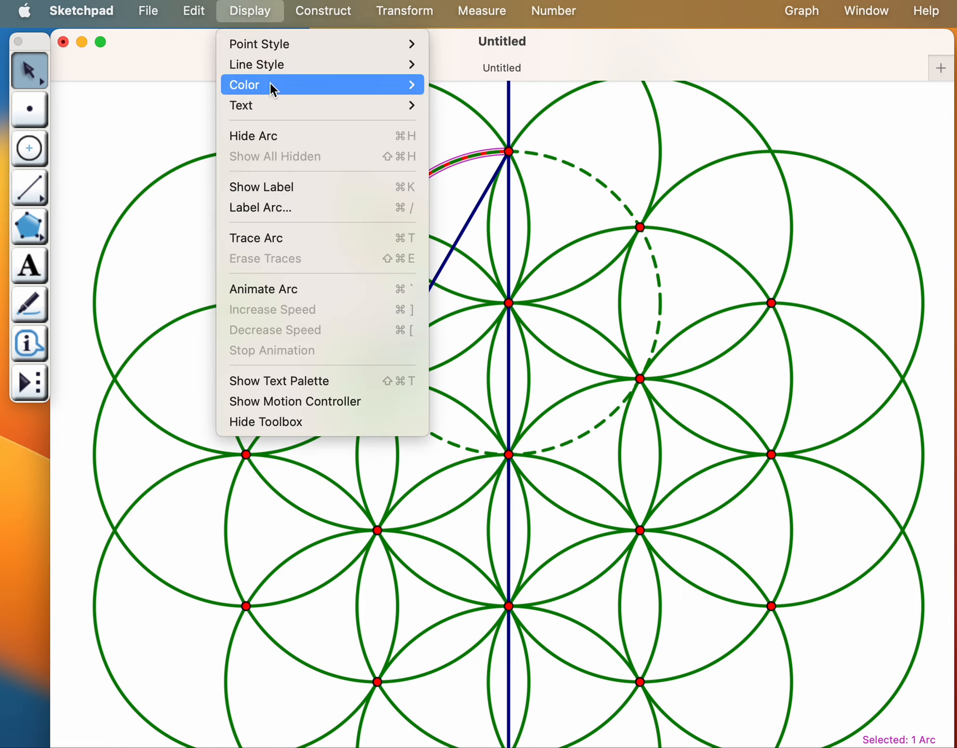
mouse_move(283, 66)
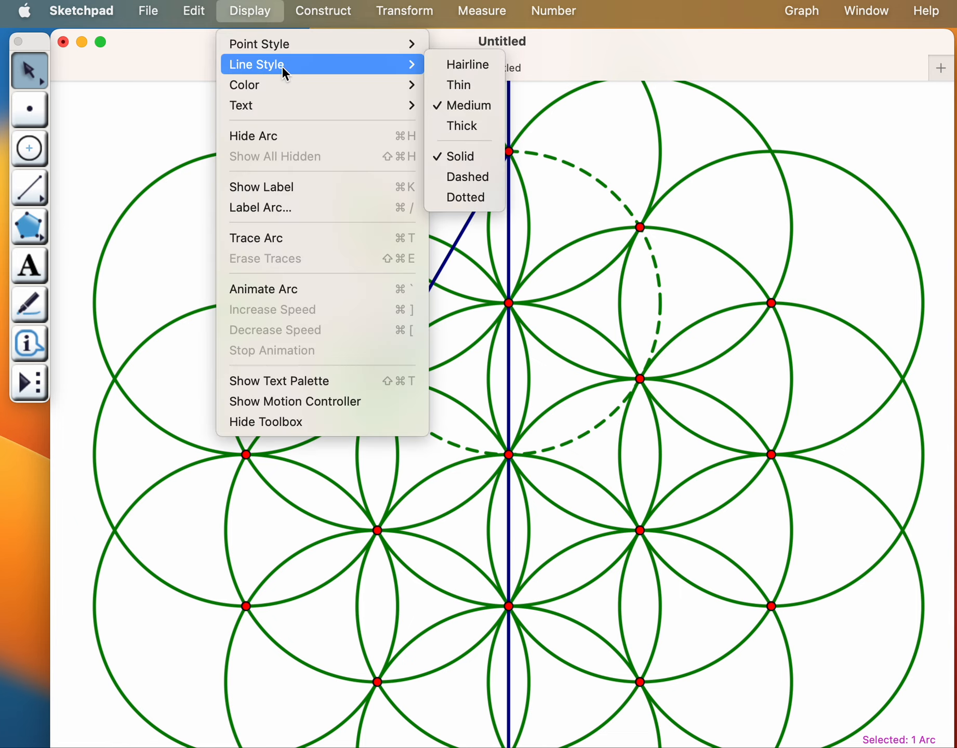
left_click(456, 158)
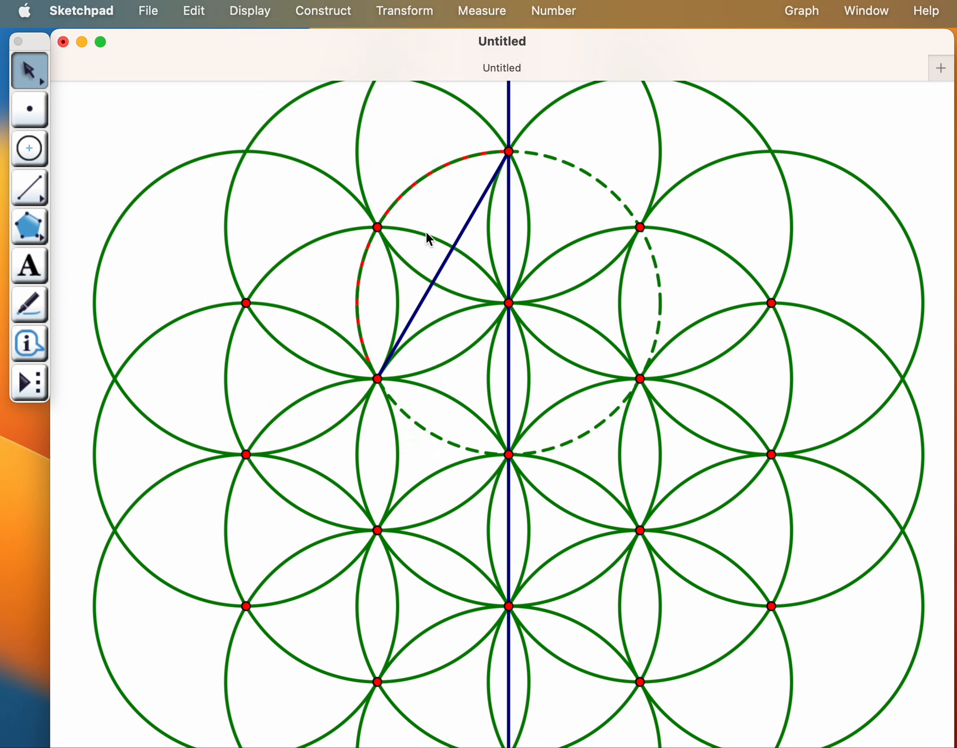
Select all circles and set their line style to thin and dotted.
left_click(31, 147)
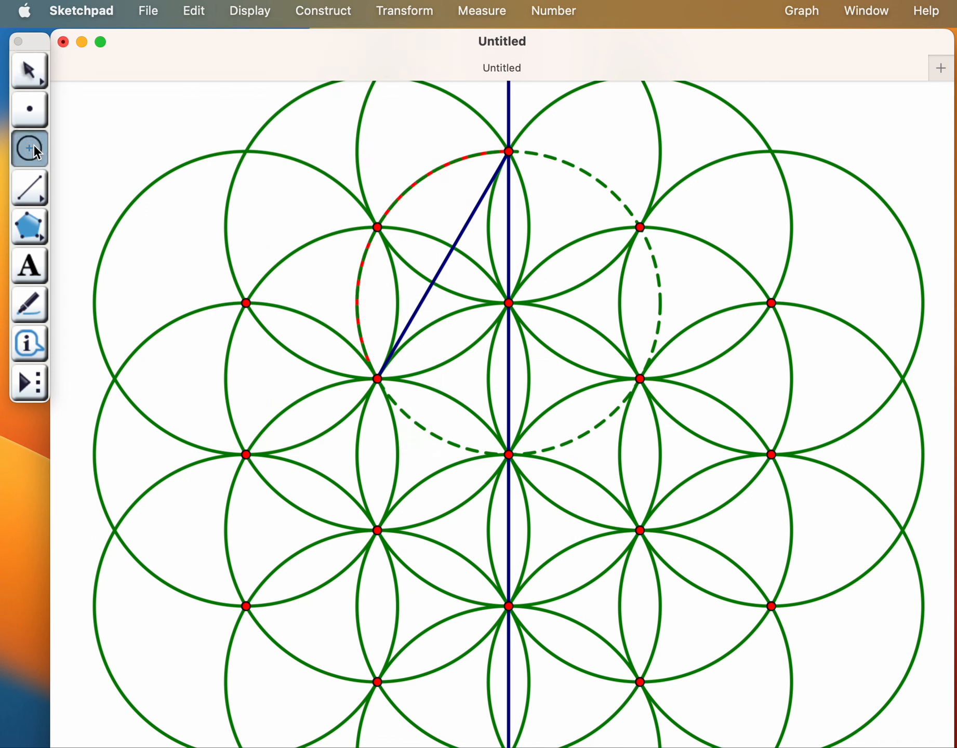
left_click(198, 12)
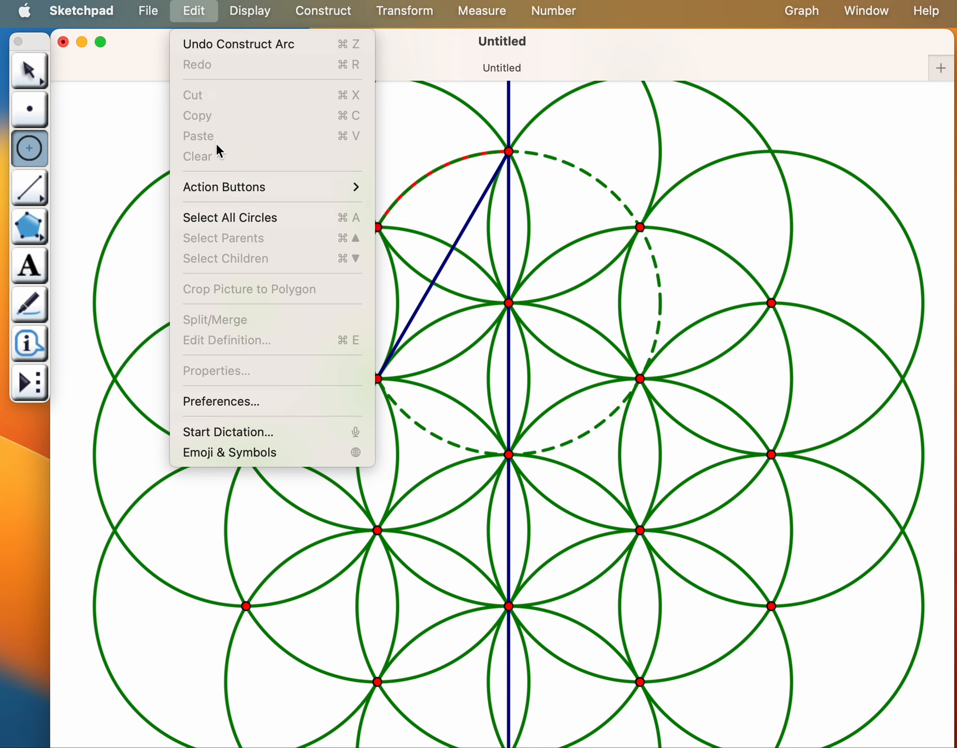
left_click(225, 216)
left_click(250, 11)
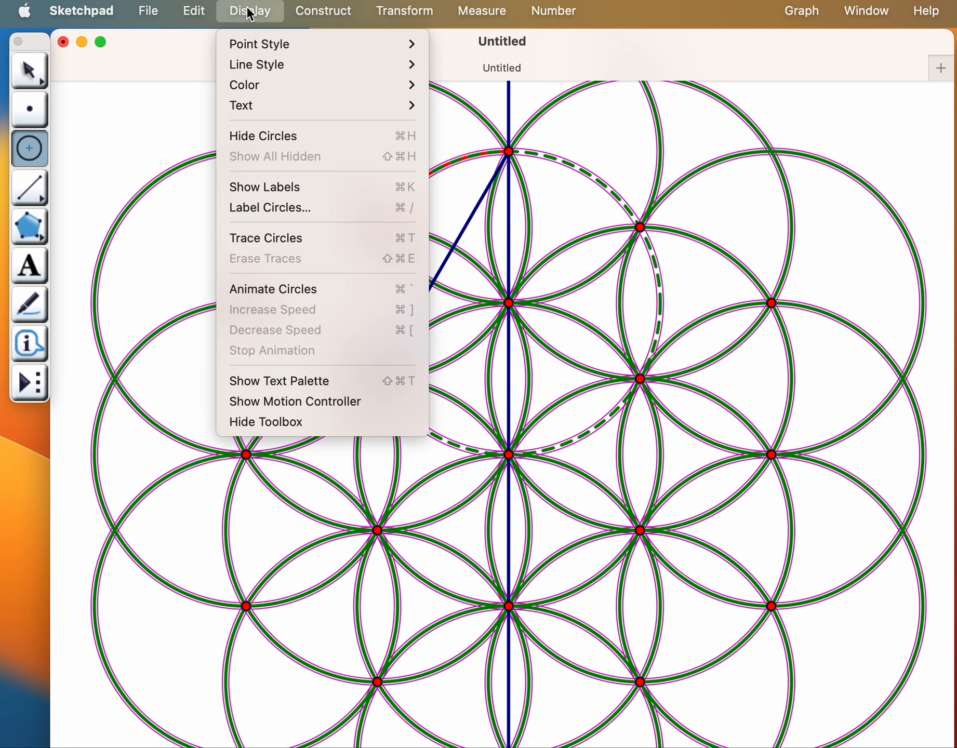
mouse_move(251, 64)
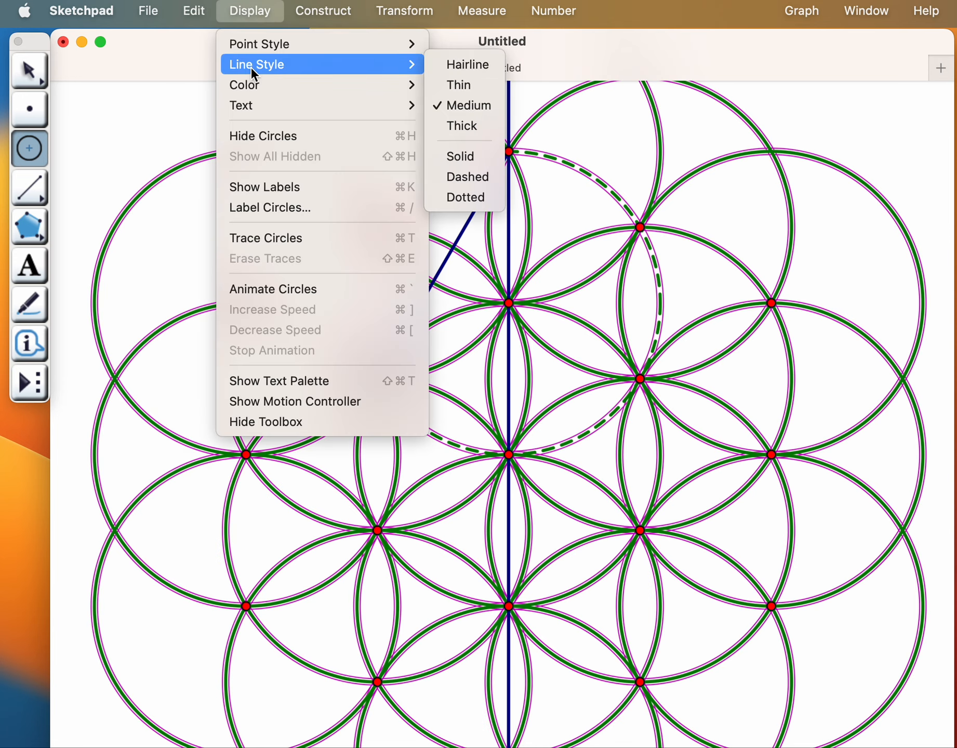
left_click(458, 84)
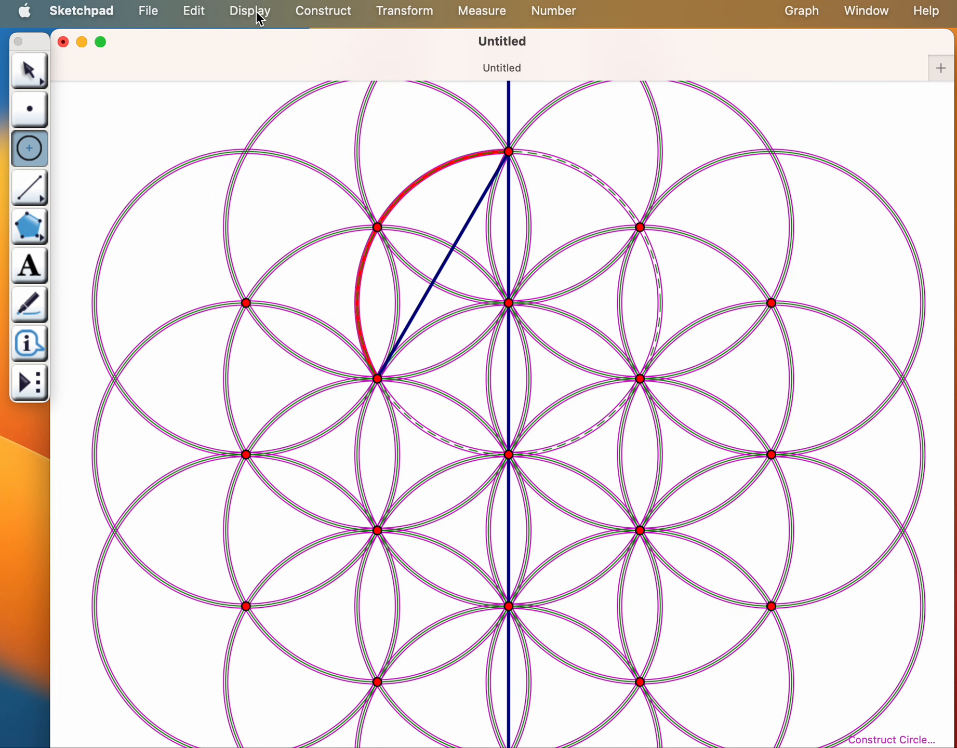
left_click(256, 12)
mouse_move(259, 71)
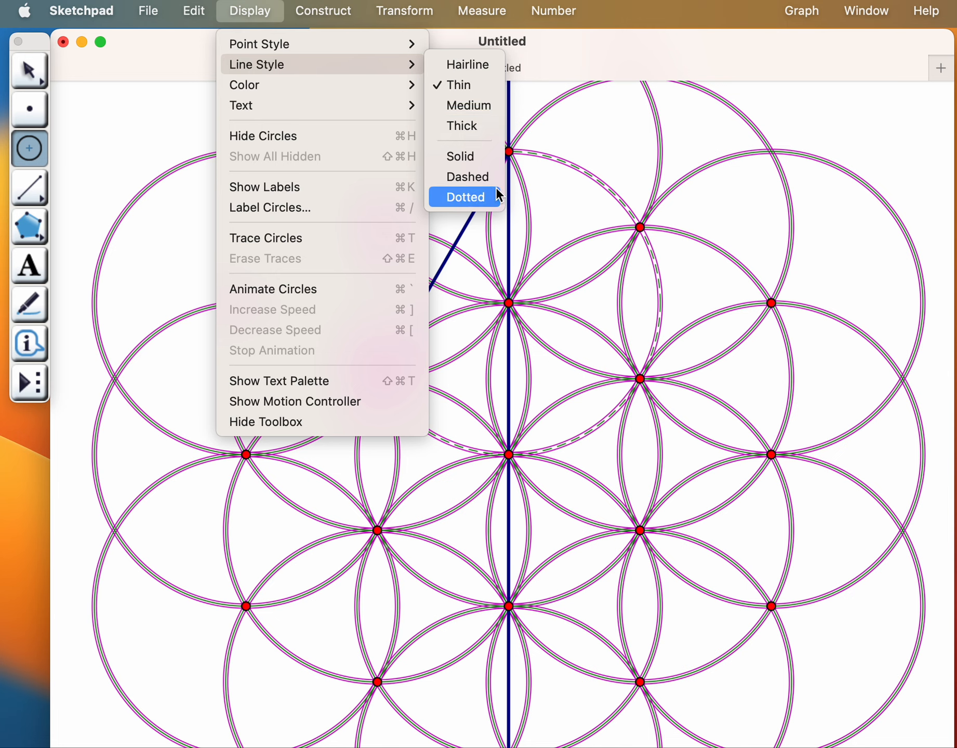
left_click(465, 197)
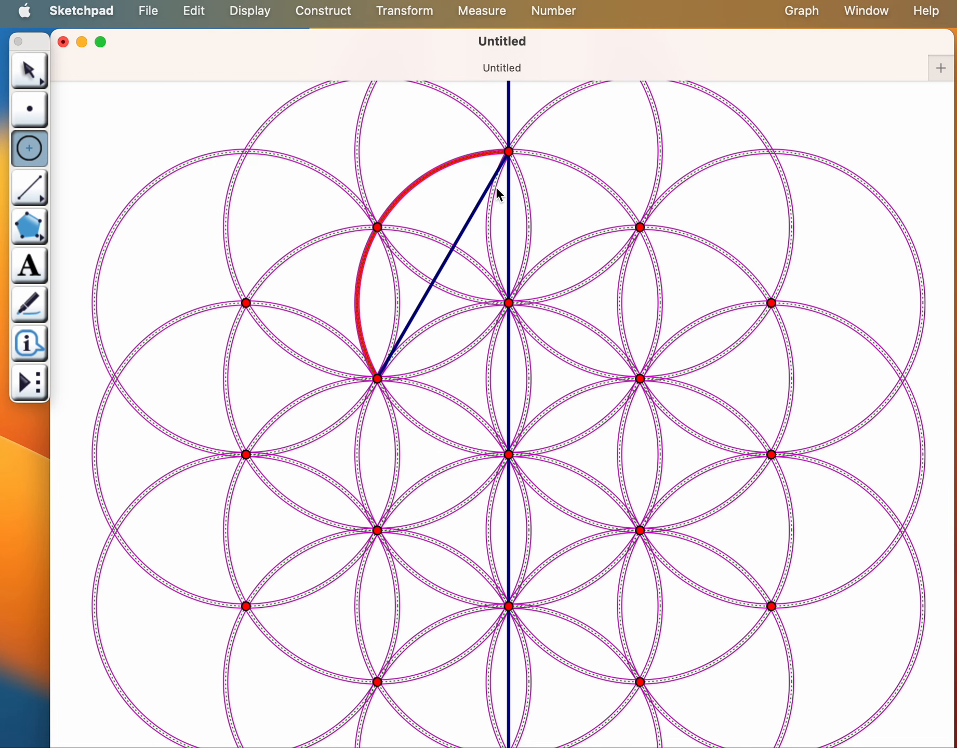
left_click(32, 73)
left_click(177, 104)
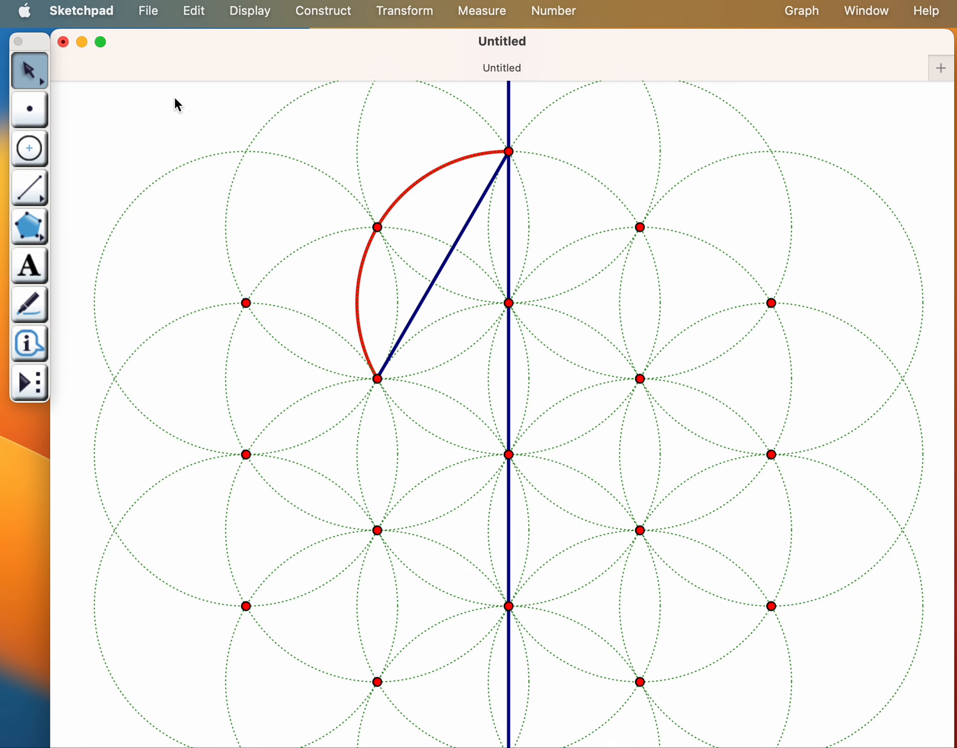
Hide the slanted segment joining the two ends of the red arc.
left_click(472, 221)
left_click(229, 13)
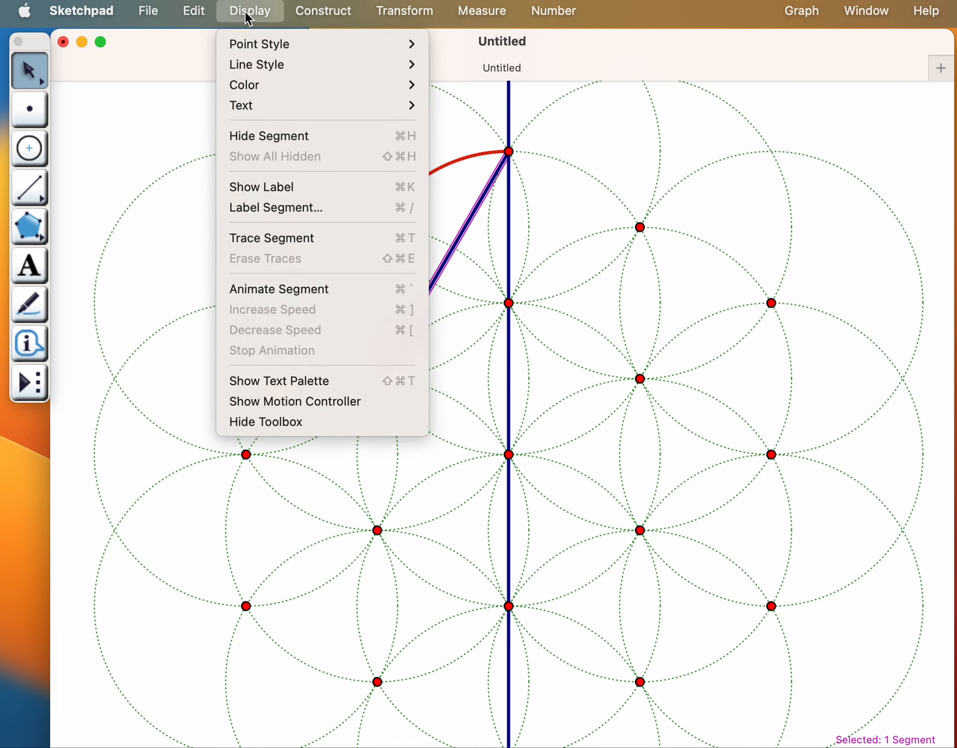
left_click(249, 137)
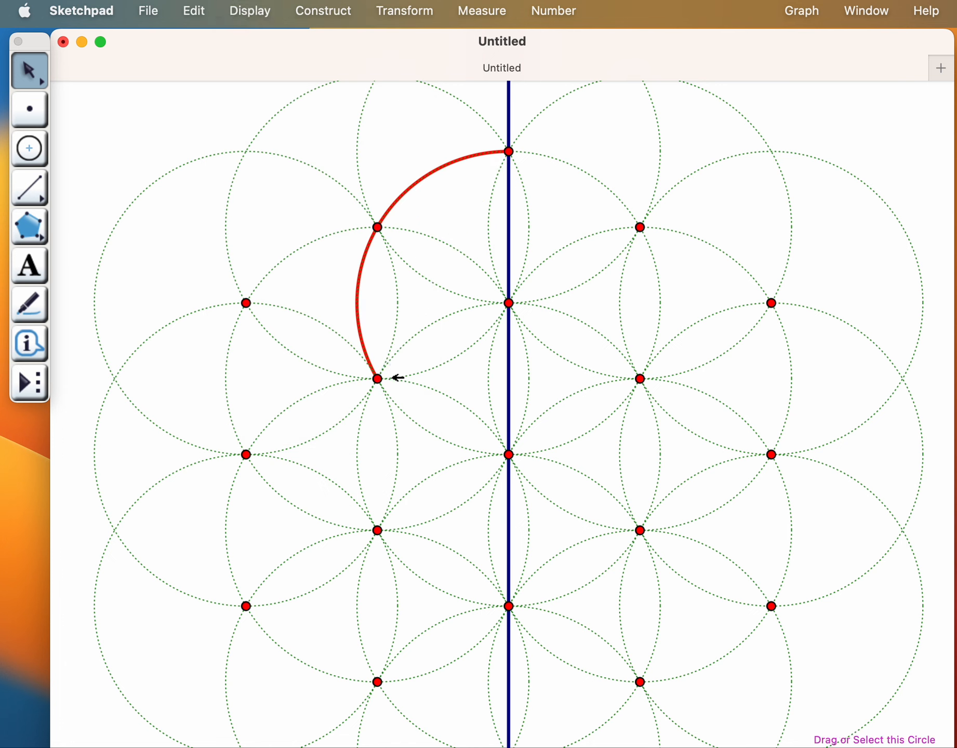
Draw a segment from the red arc's lower end to the lowest point of the leftmost column.
left_click(32, 183)
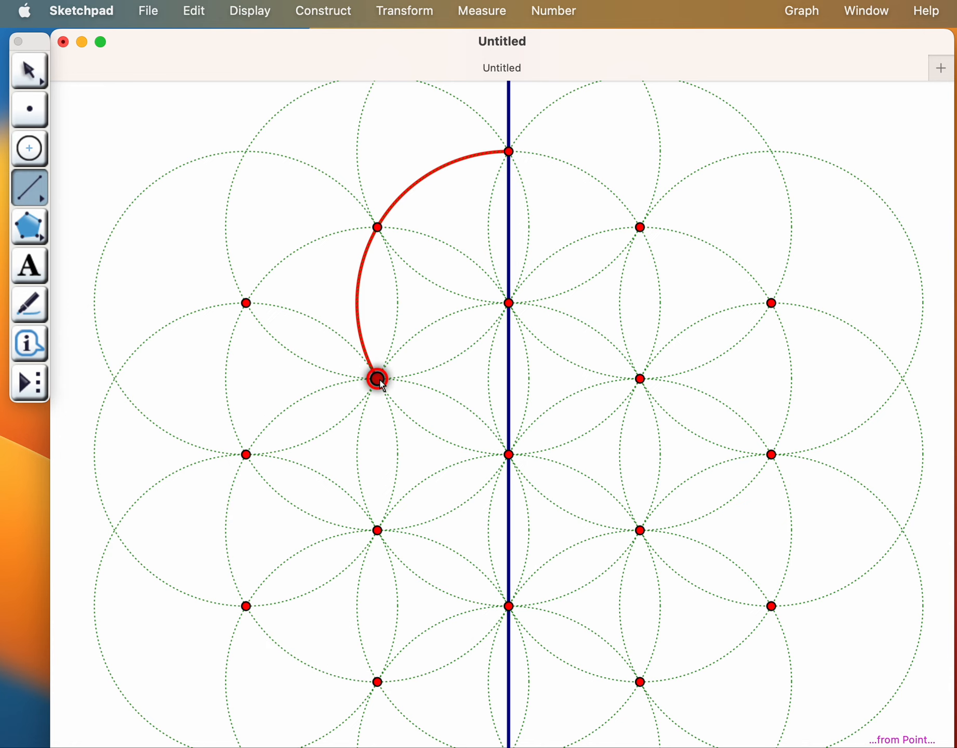
left_click_drag(378, 379, 247, 609)
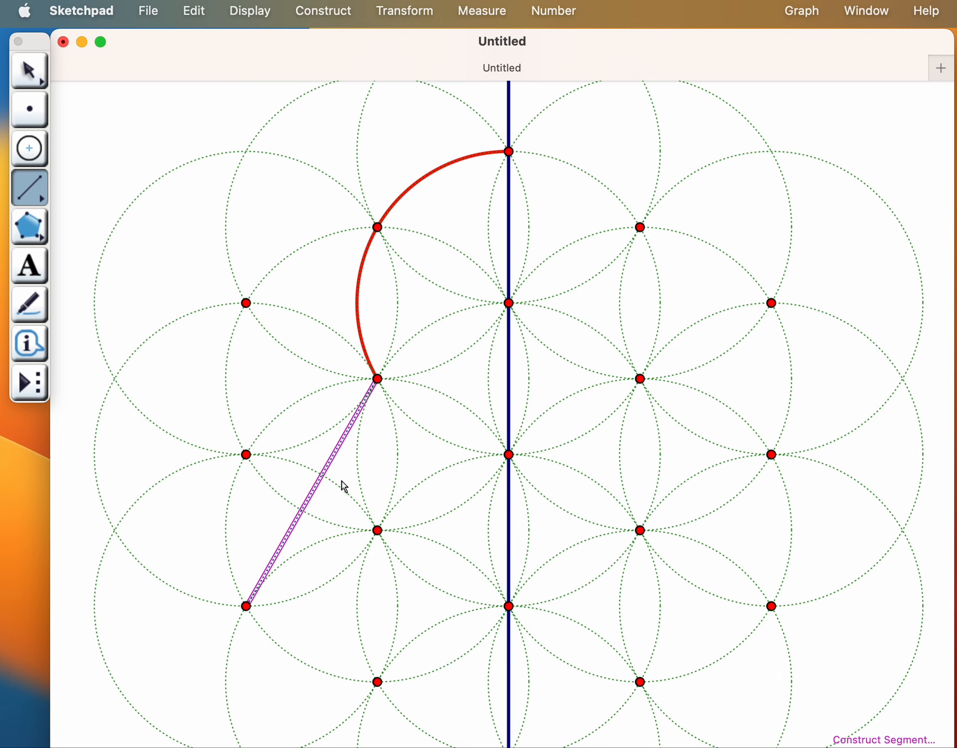
left_click(33, 70)
left_click(370, 450)
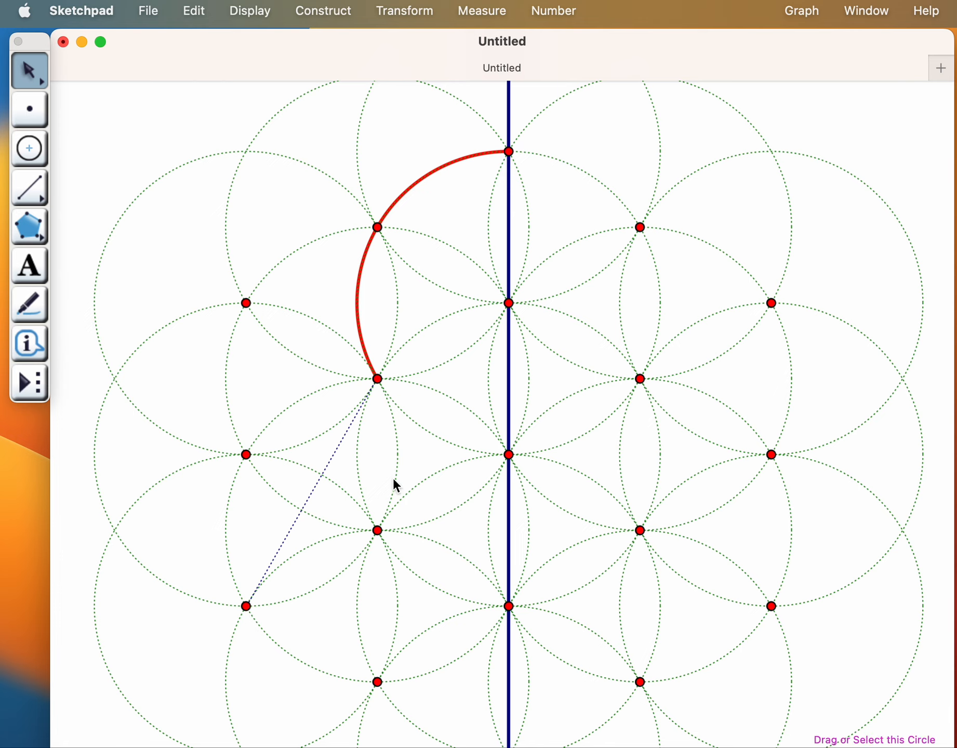
Construct an arc between this segment's endpoints on the circle centred at the leftmost column's middle point, running around its right side.
left_click(246, 605)
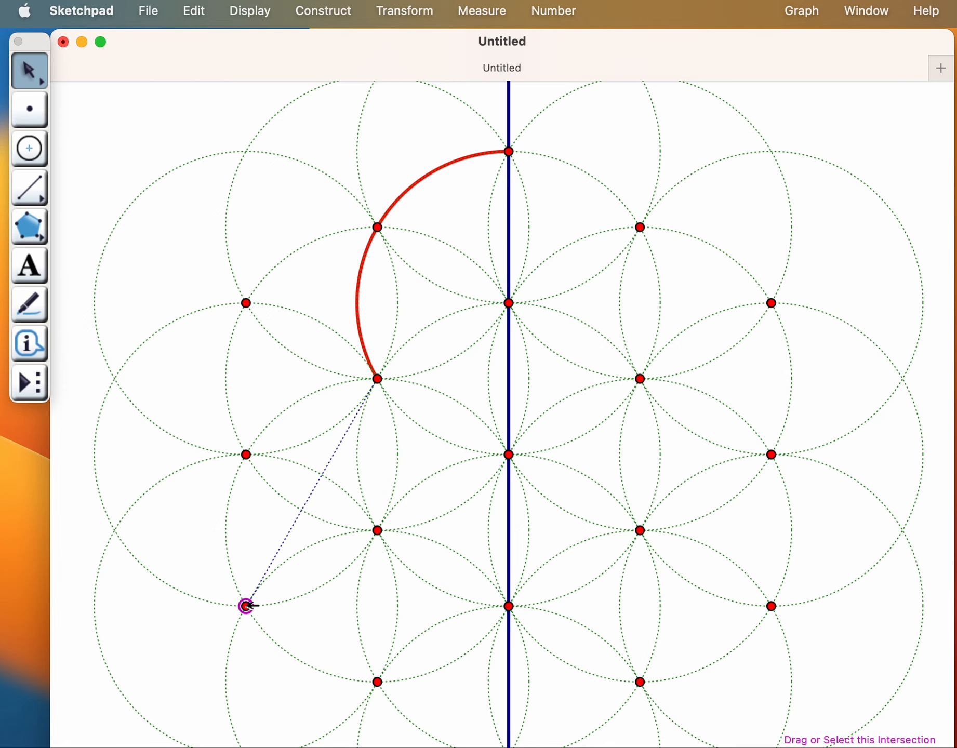
left_click(320, 589)
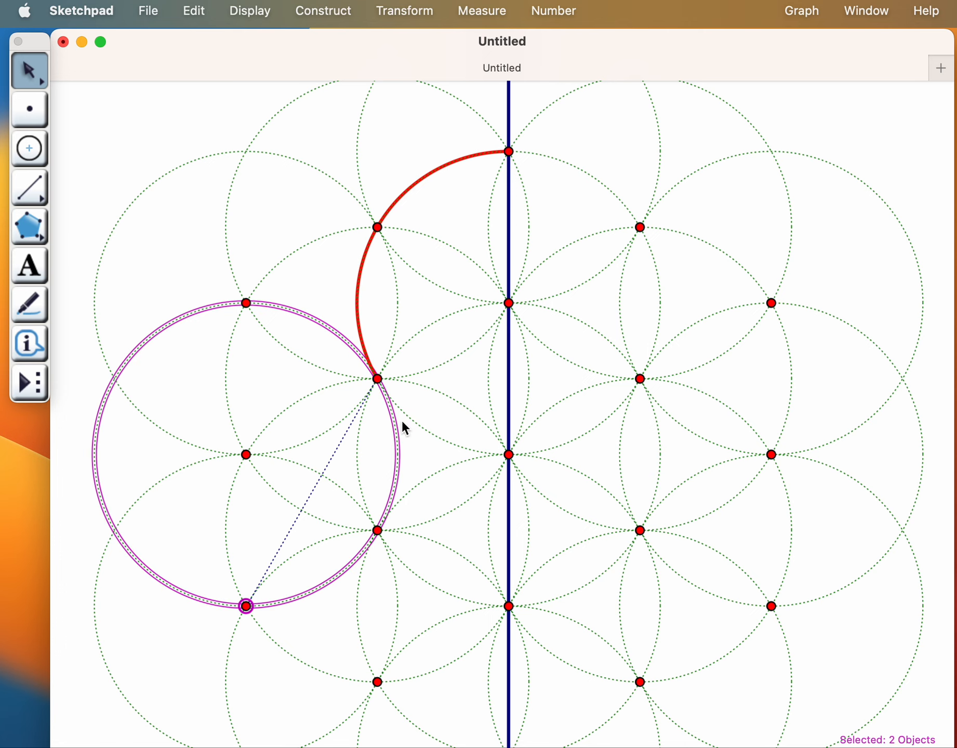
left_click(378, 379)
left_click(266, 13)
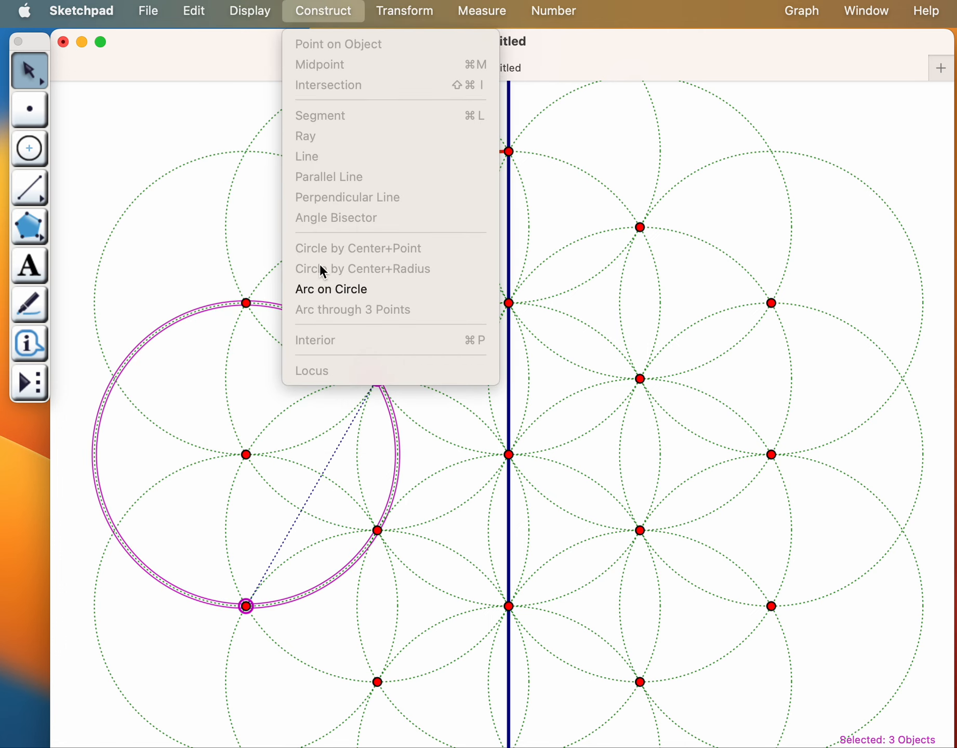
left_click(321, 289)
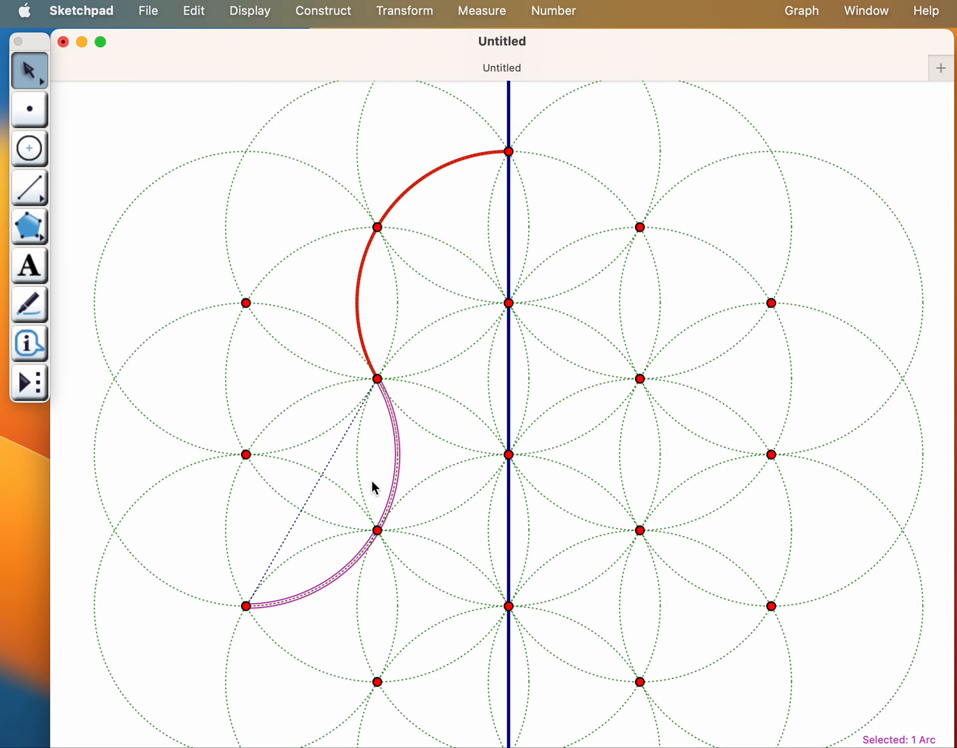
Set the new arc's line style to medium and solid.
left_click(251, 12)
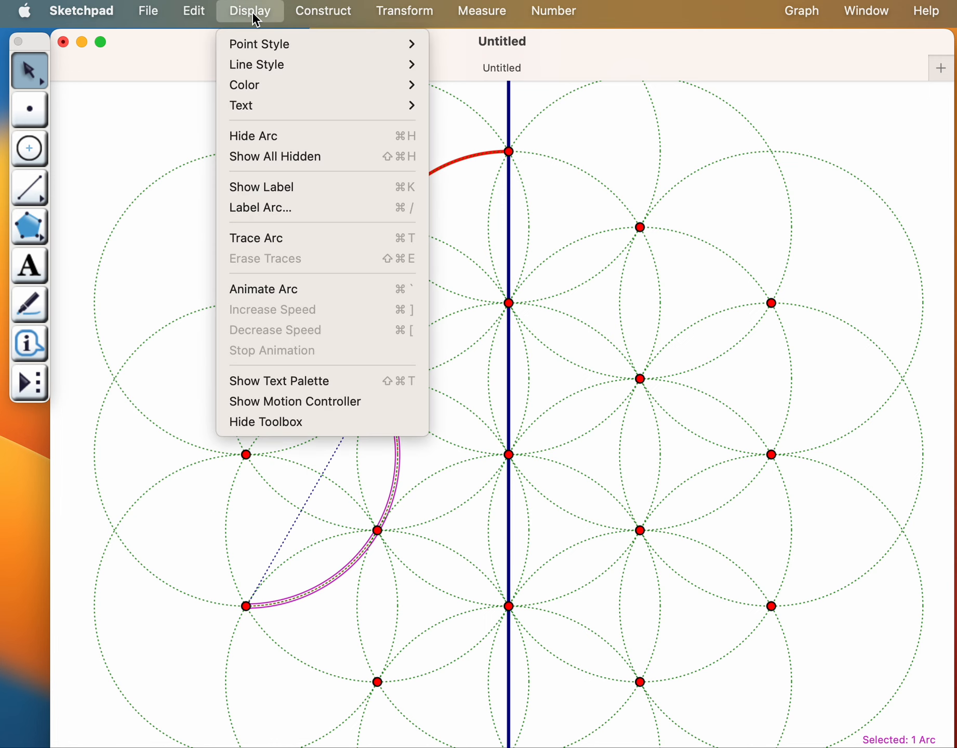
mouse_move(249, 62)
left_click(444, 101)
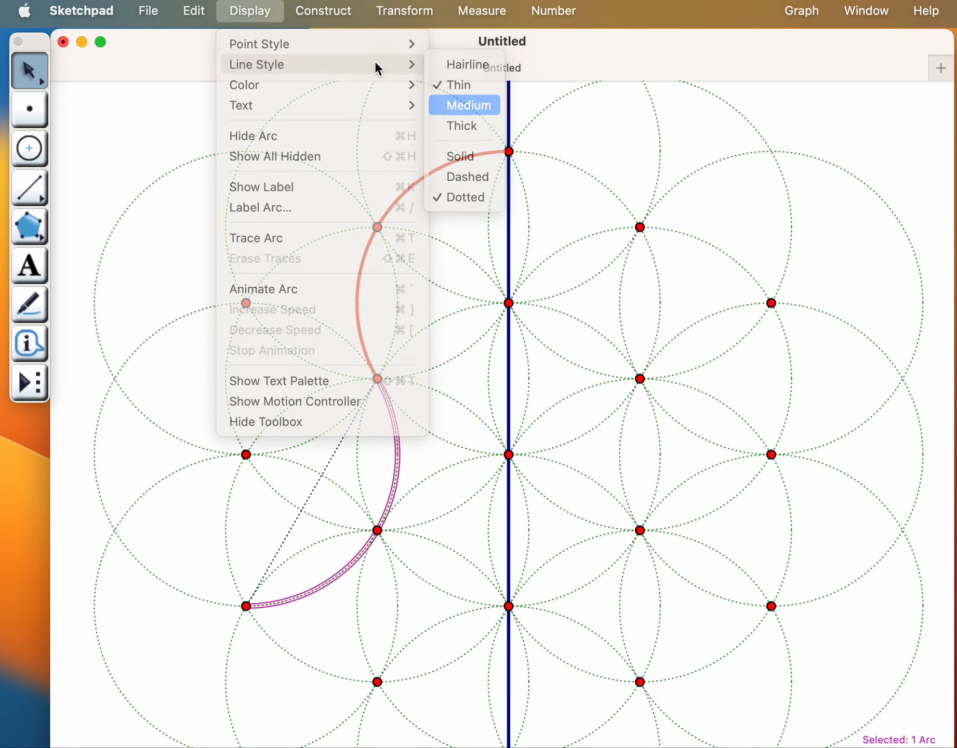
left_click(271, 15)
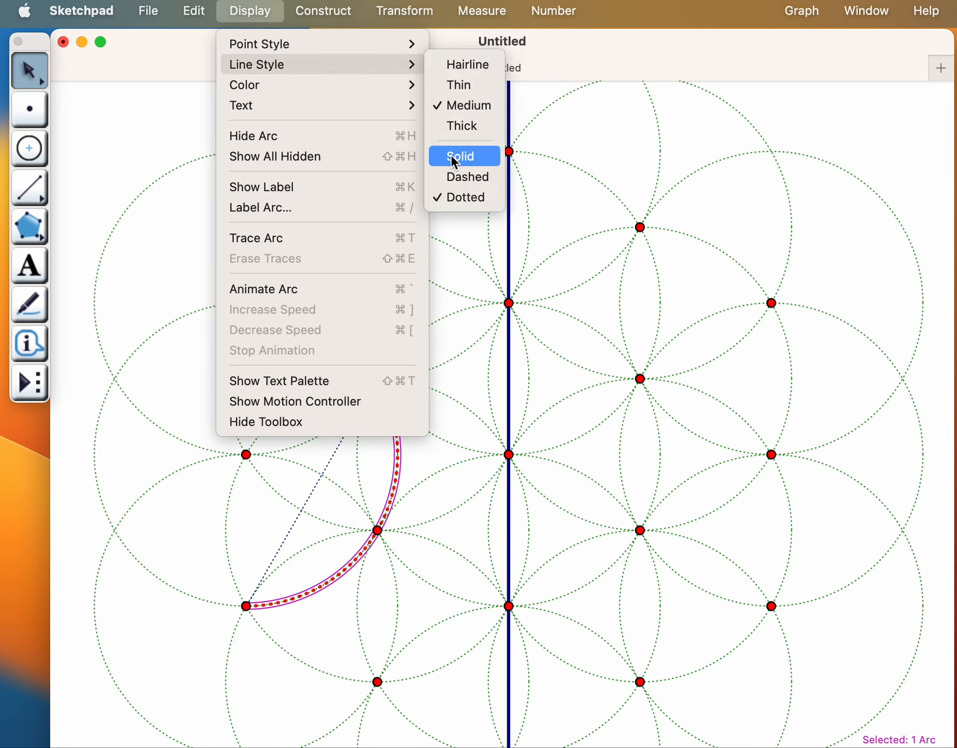
left_click(452, 158)
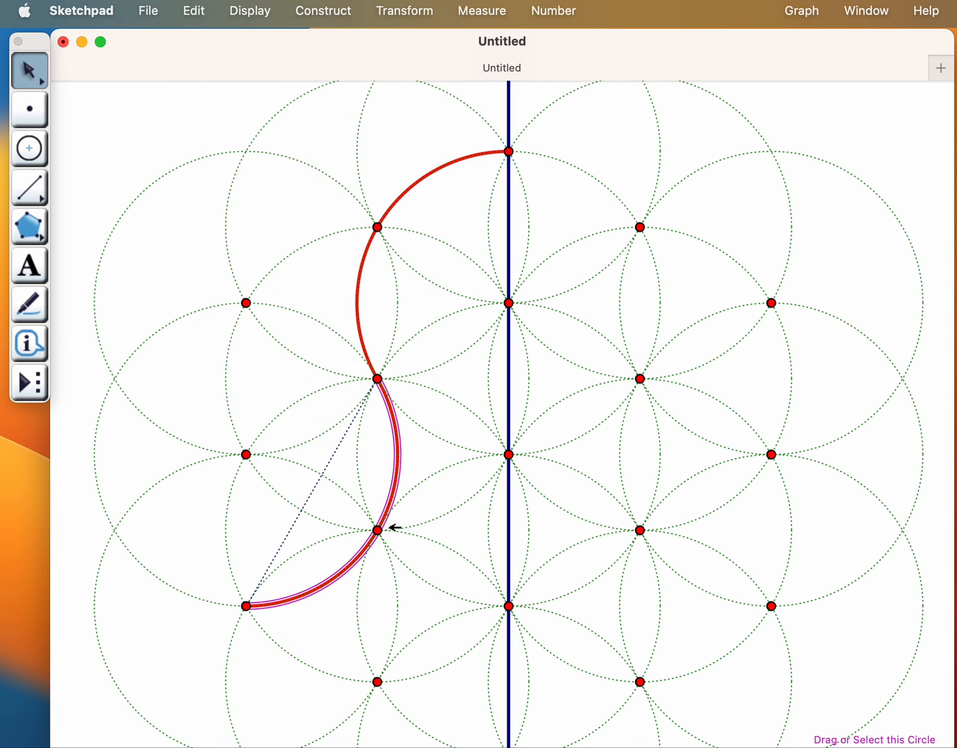
left_click(373, 474)
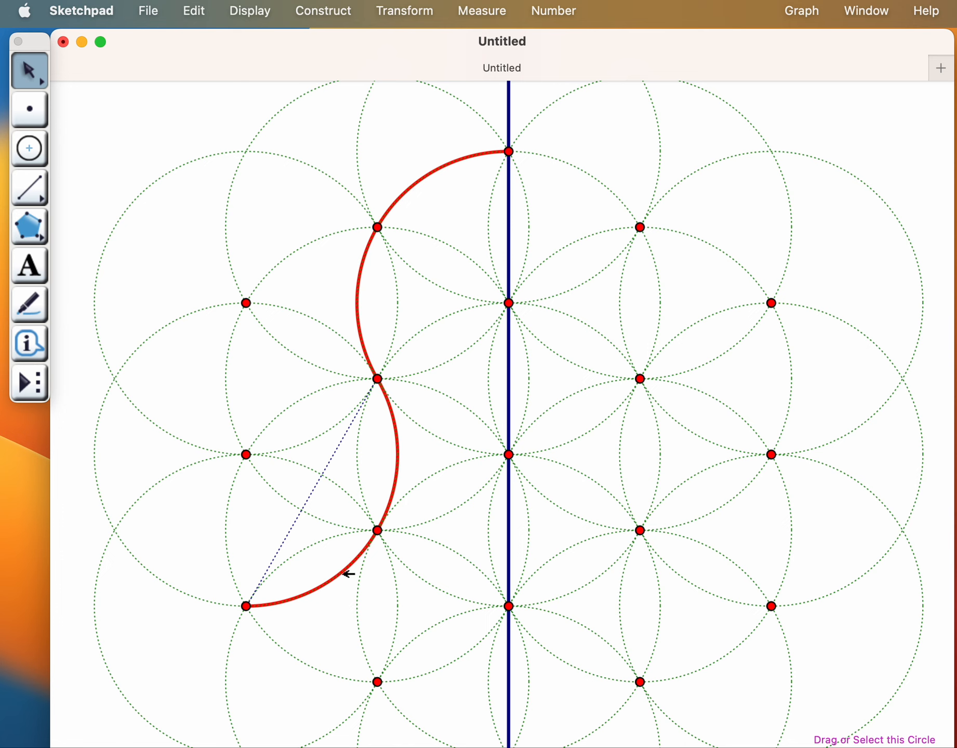
Draw a horizontal segment from the new arc's lower end at the leftmost column's lowest point to the point level with it on the vertical line.
scroll(414, 598, "down", 2)
scroll(414, 597, "down", 1)
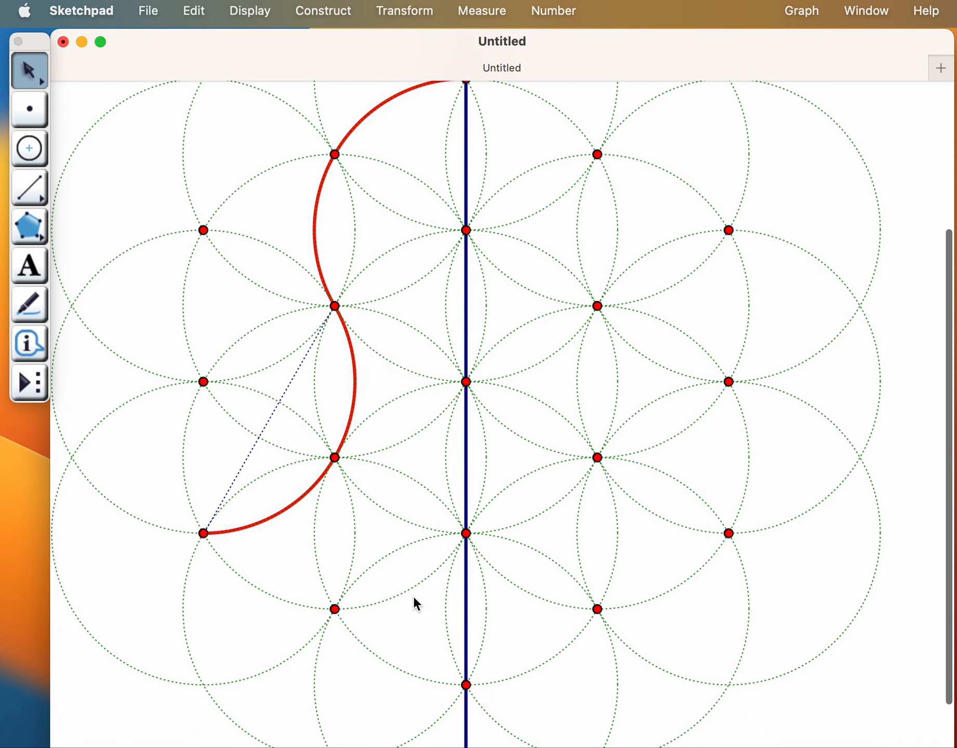
left_click(37, 190)
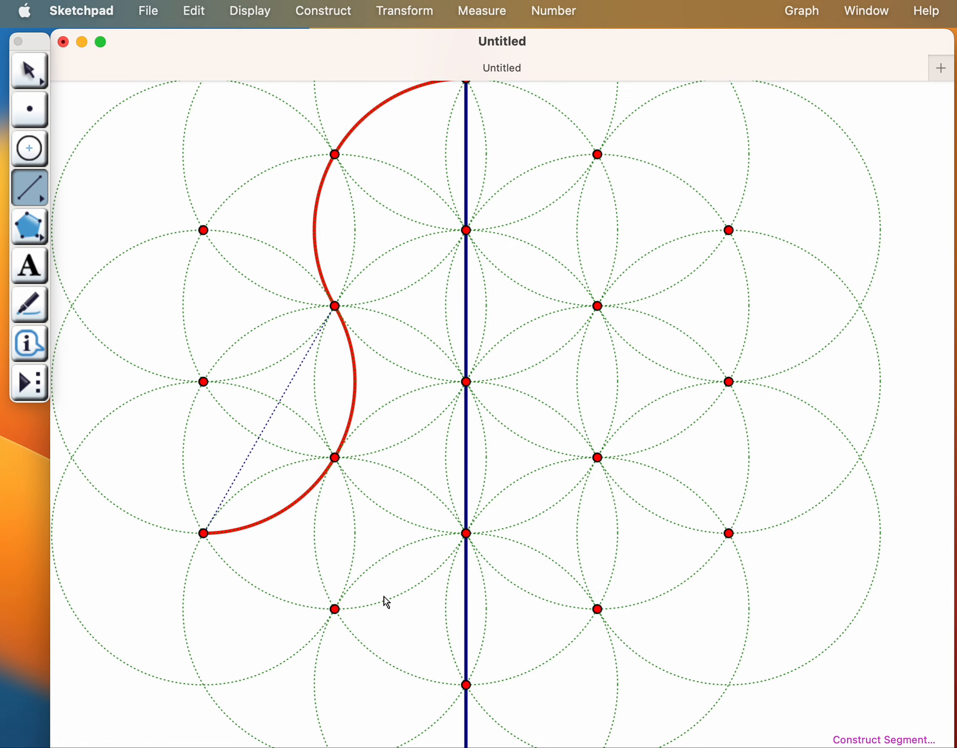
scroll(306, 607, "down", 3)
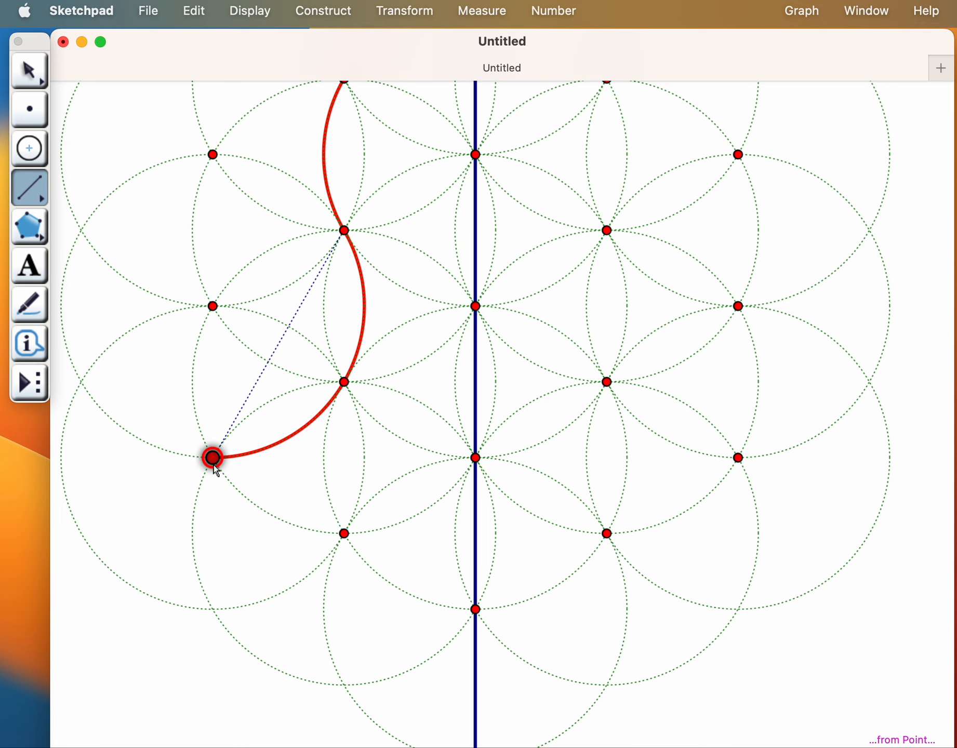
mouse_move(215, 467)
left_mouse_down()
mouse_move(455, 444)
mouse_move(475, 459)
left_mouse_up()
left_click(30, 81)
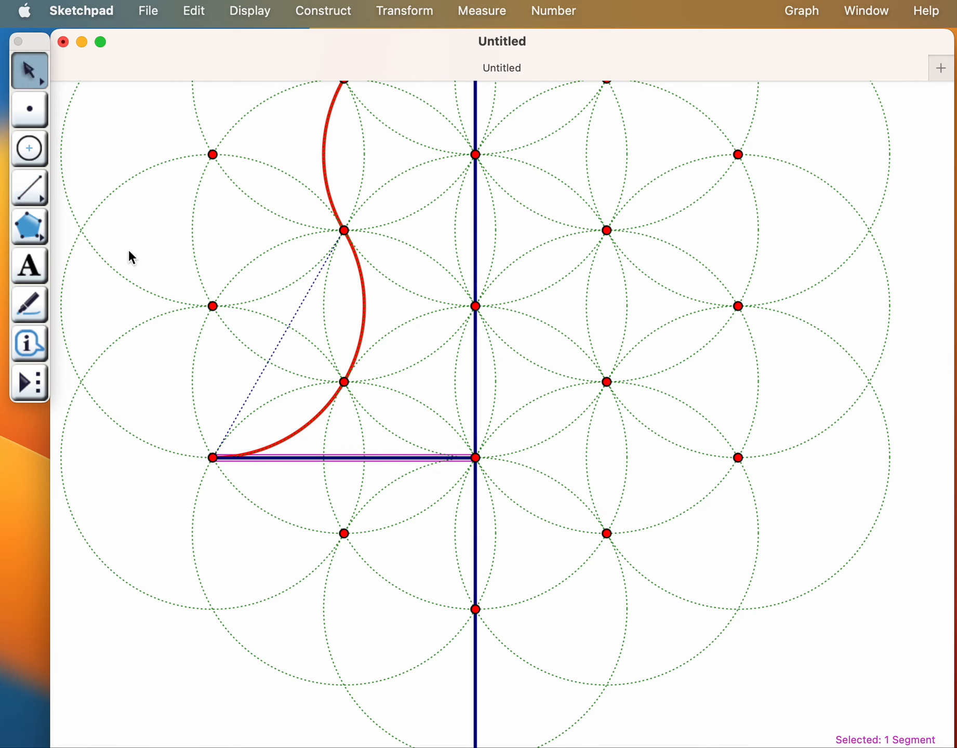
left_click(154, 256)
Construct the lower arc between this segment's endpoints on the circle centred at the left inner column's third point, and hide the segment.
left_click(213, 457)
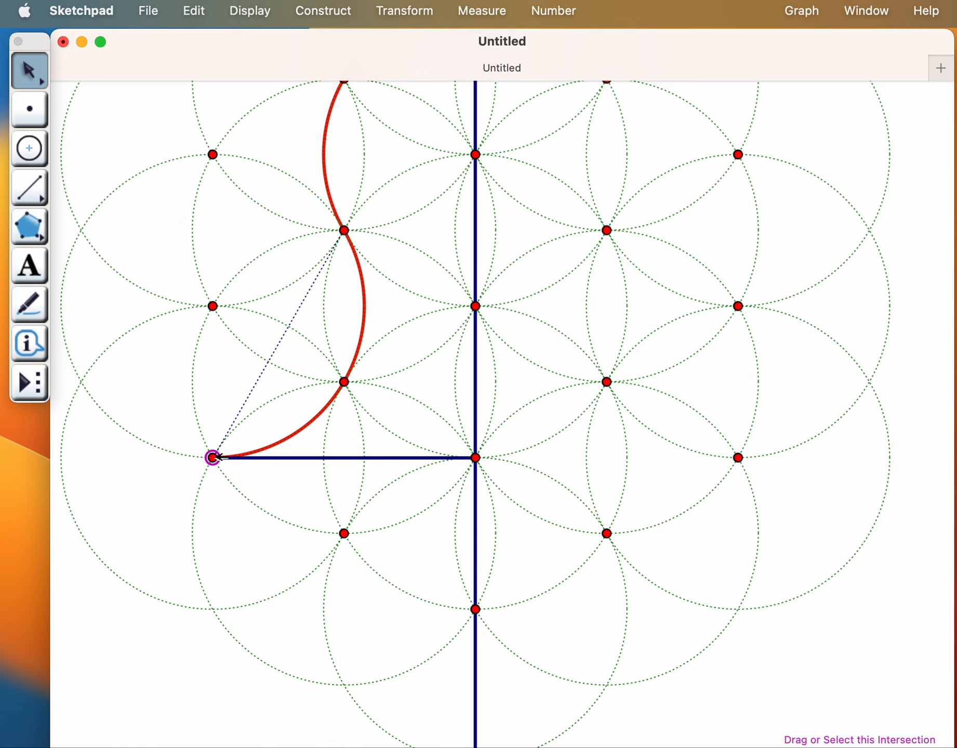
left_click(246, 495)
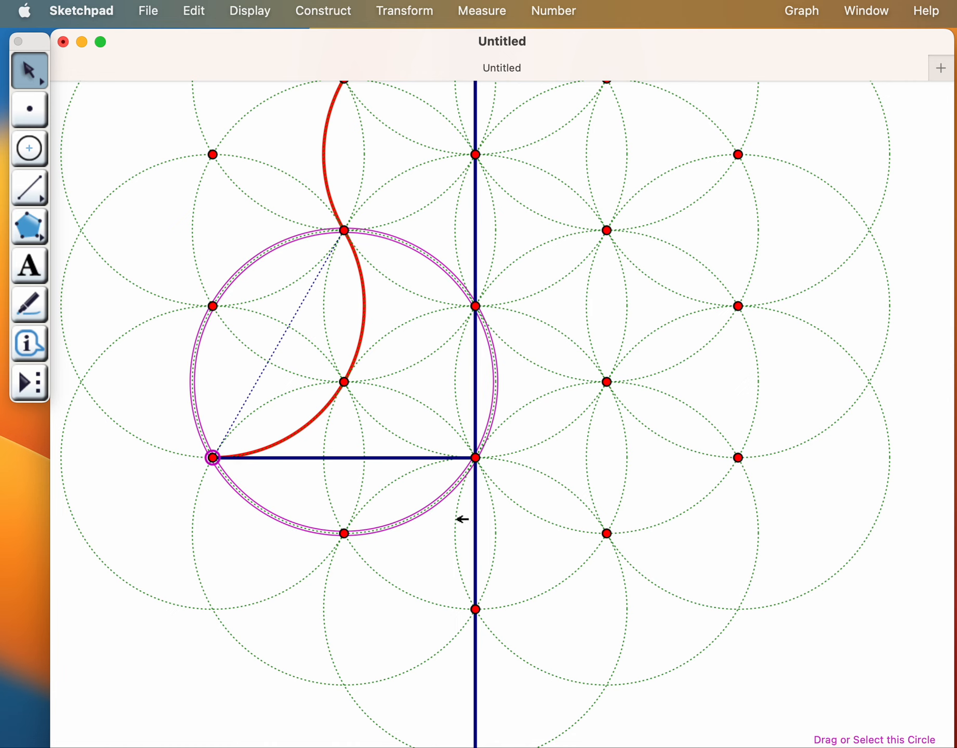
left_click(475, 457)
left_click(321, 13)
left_click(331, 289)
left_click(405, 488)
left_click(405, 458)
key("super+h")
Draw a horizontal segment from the new arc's end on the vertical line to the lowest point of the rightmost column.
left_click(30, 187)
left_click(475, 457)
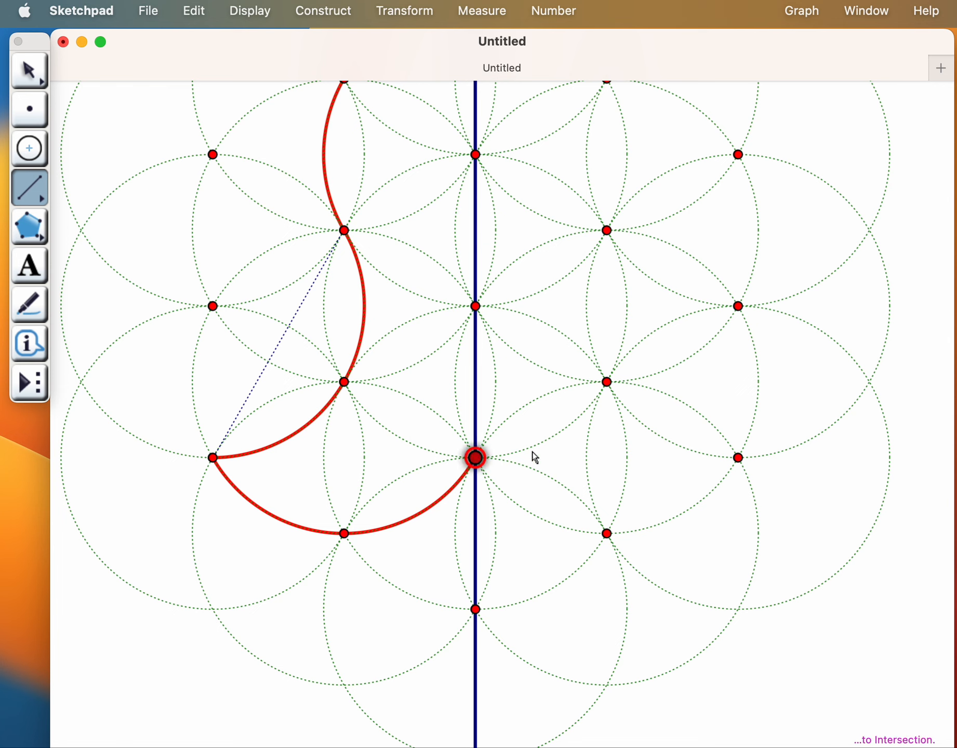
left_click(738, 458)
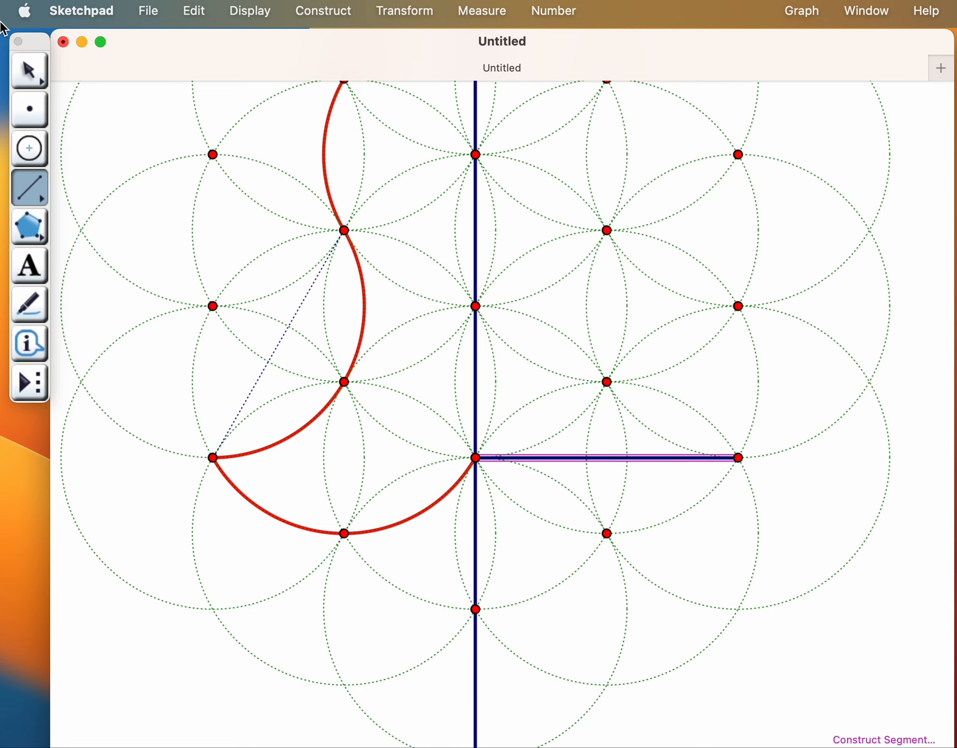
left_click(30, 70)
left_click(566, 557)
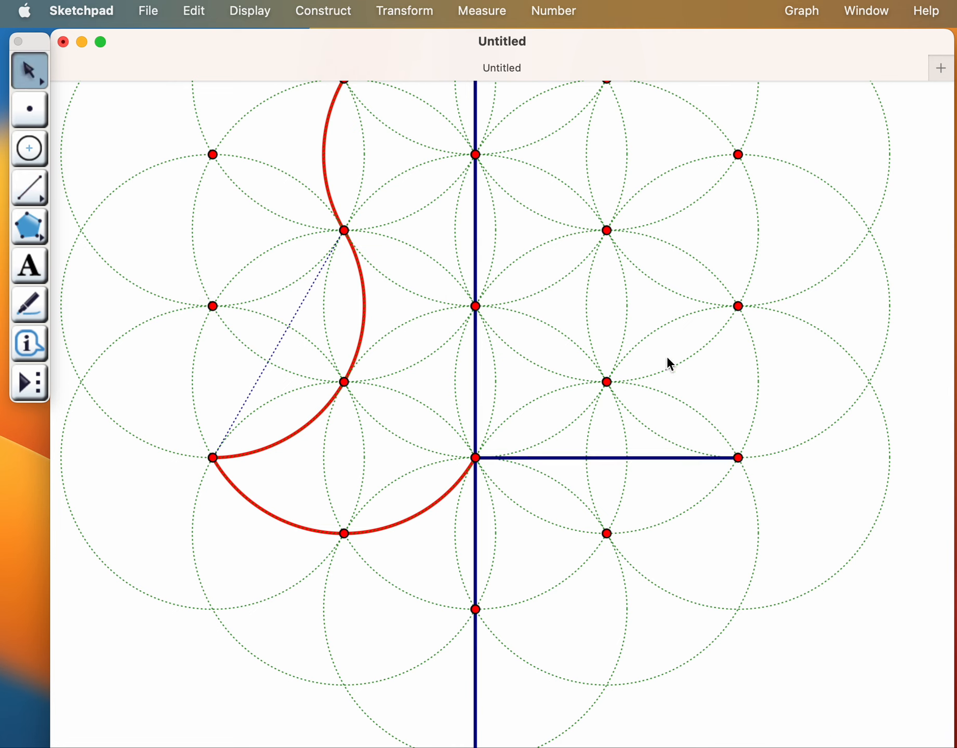
Construct the upper arc between this segment's endpoints on the circle centred at the right inner column's lowest point.
left_click(693, 408)
left_click(738, 458)
left_click(475, 458)
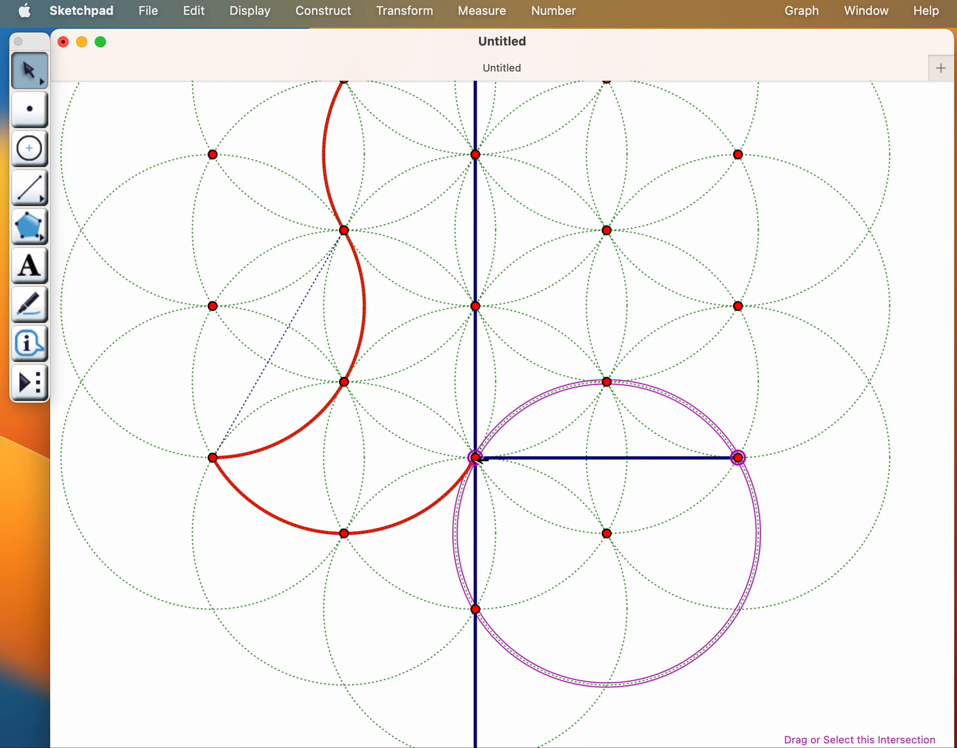
left_click(271, 13)
mouse_move(322, 13)
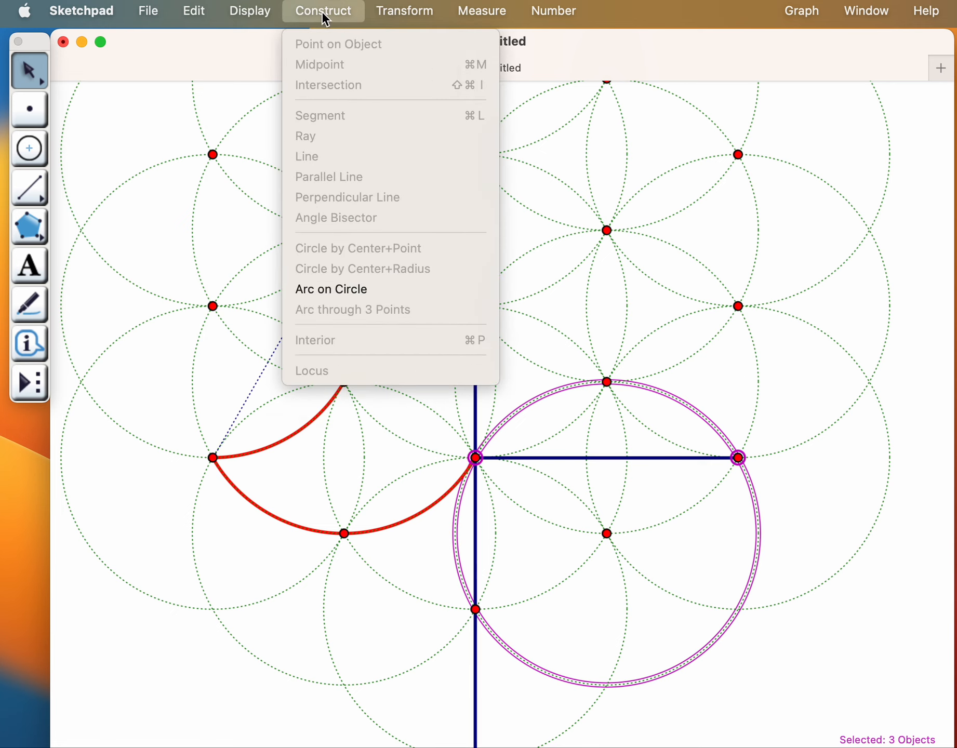
left_click(344, 289)
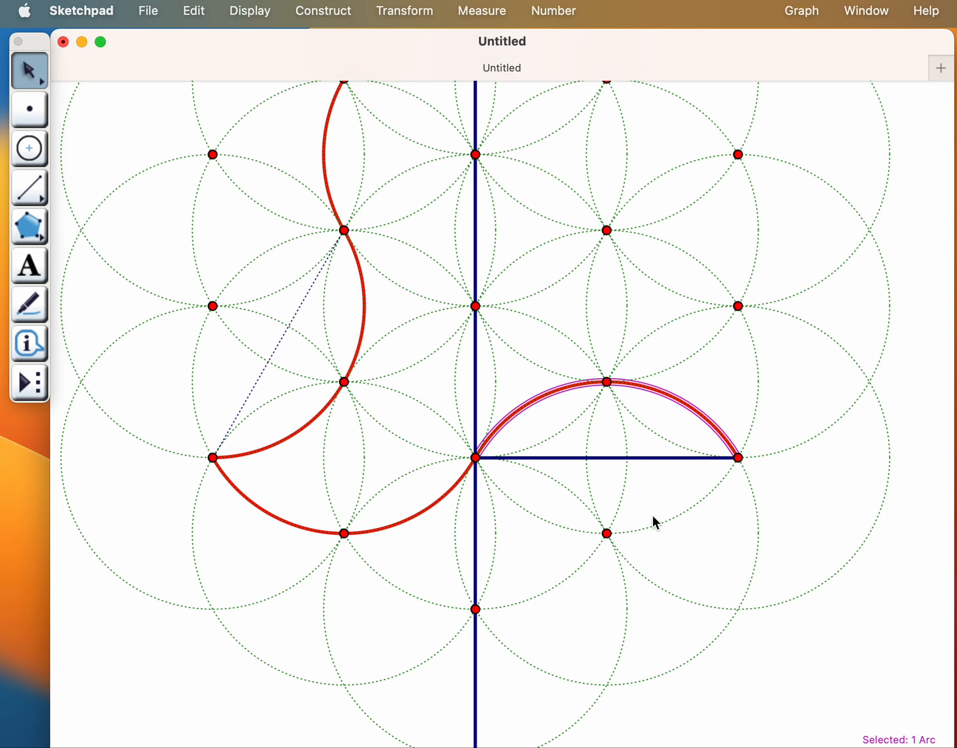
left_click(674, 540)
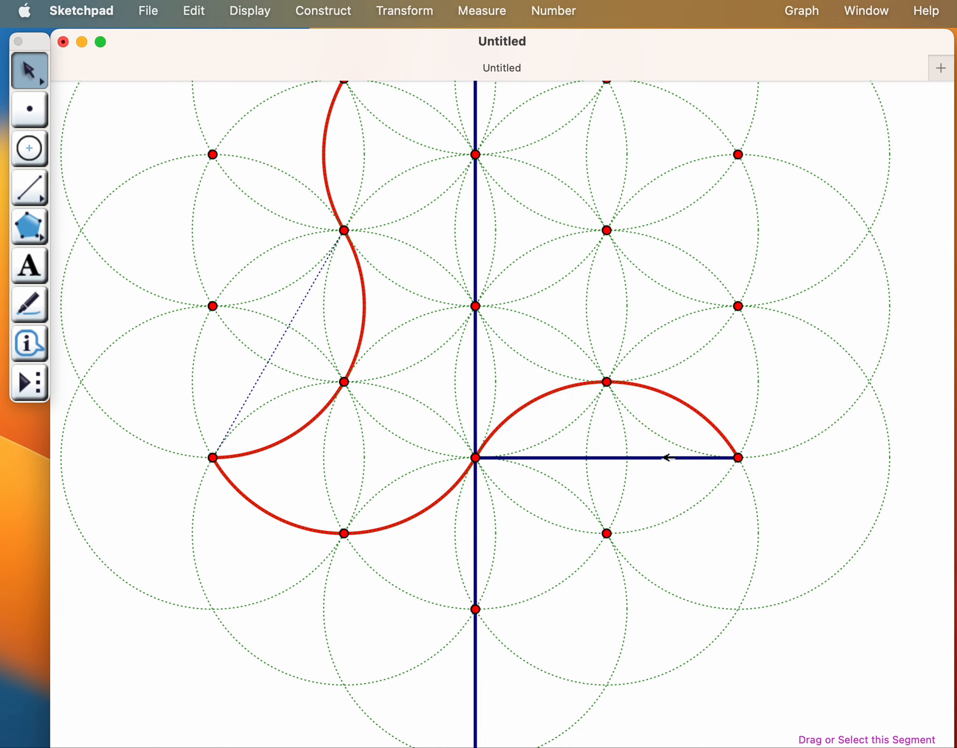
Hide the horizontal segment joining the two ends of the new arc.
left_click(669, 457)
left_click(250, 12)
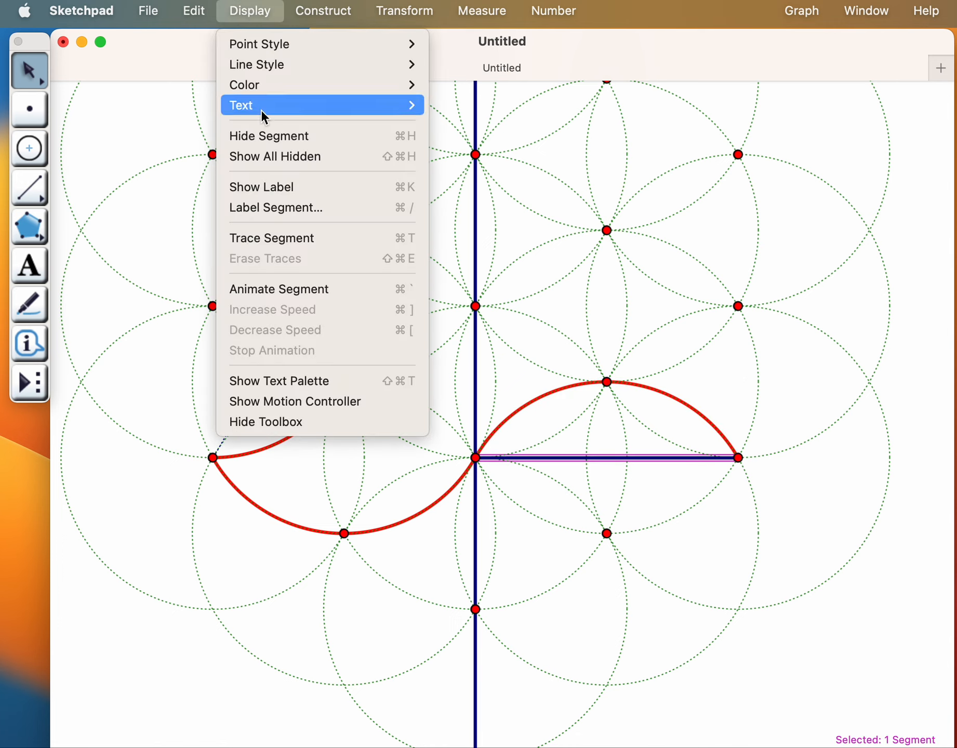
left_click(266, 137)
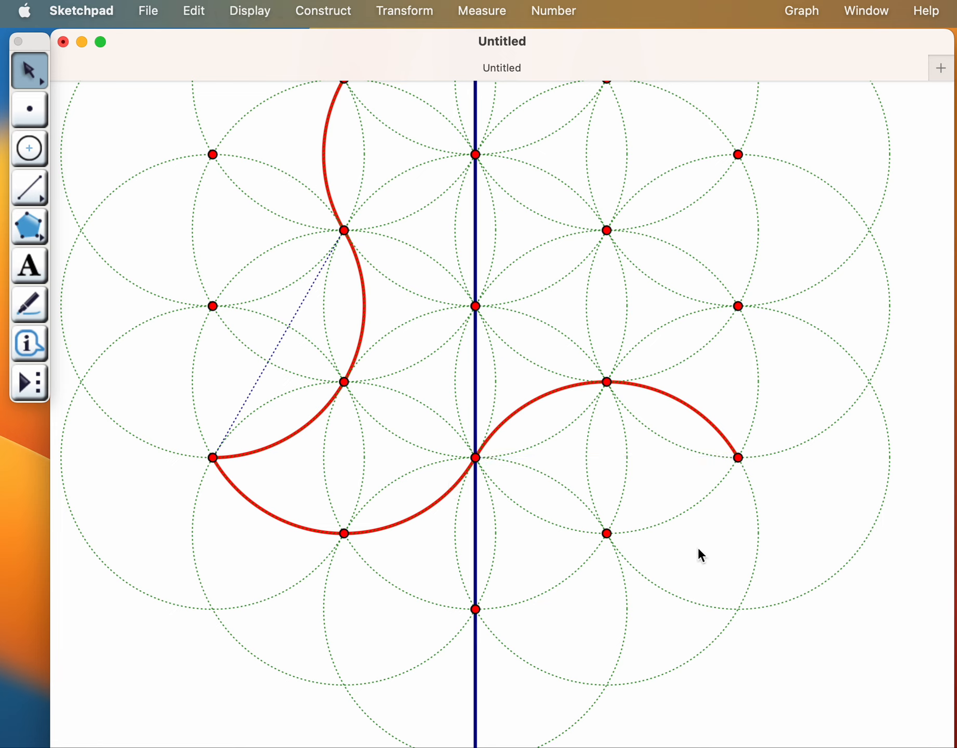
Draw a slanted segment from the rightmost column's lowest point up to the second point from the top of the right inner column.
left_click(29, 188)
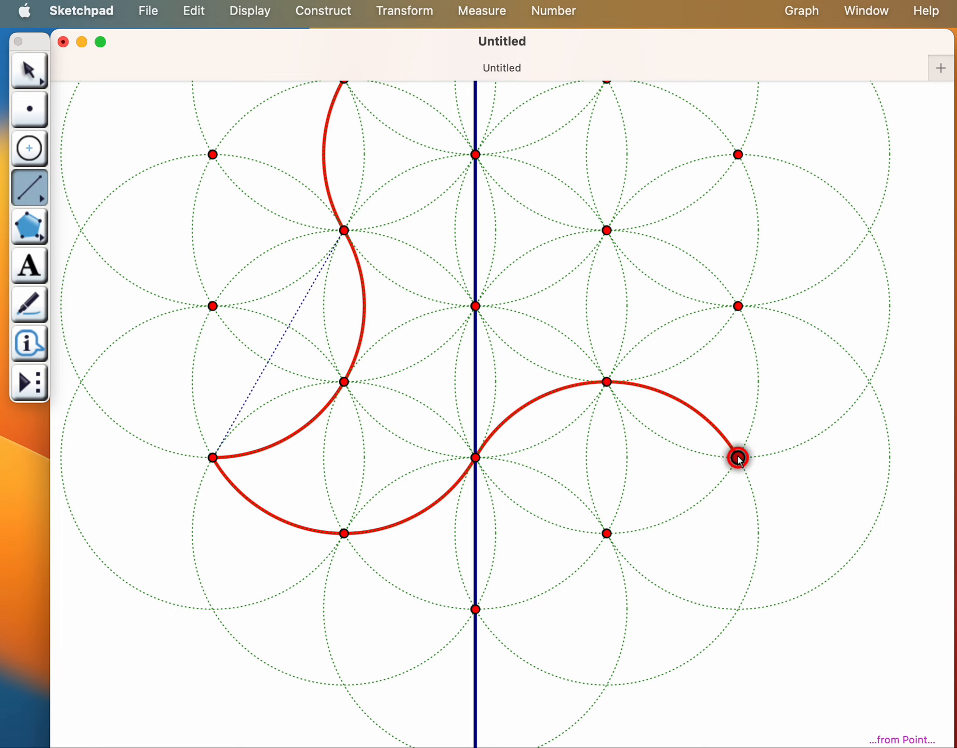
mouse_move(738, 457)
left_mouse_down()
mouse_move(720, 417)
mouse_move(649, 325)
mouse_move(612, 235)
left_mouse_up()
scroll(612, 235, "up", 5)
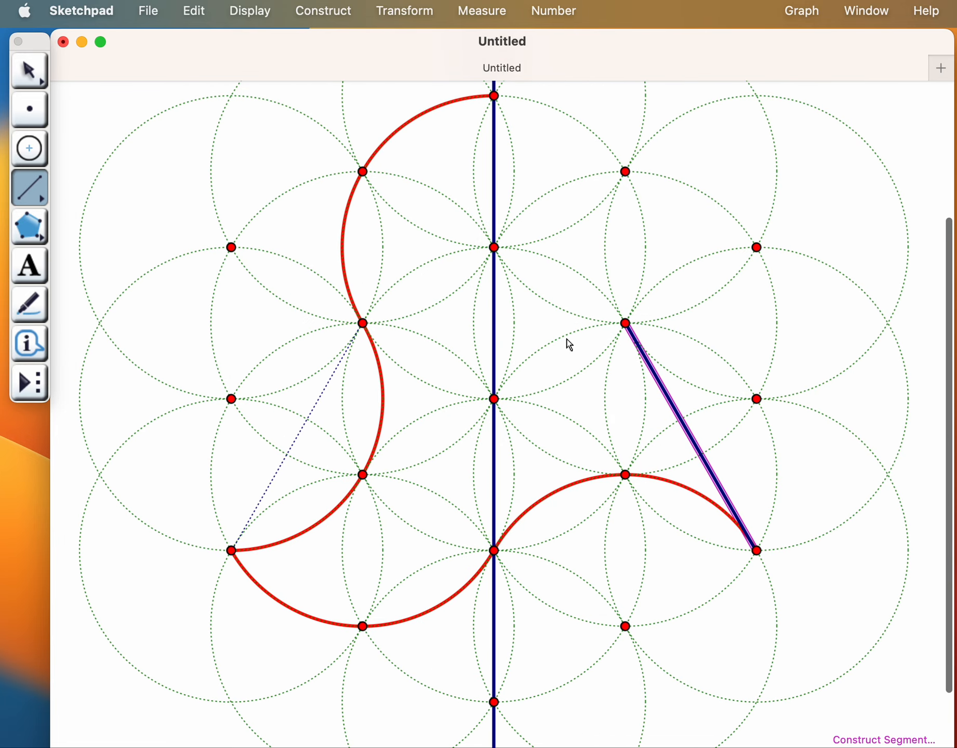
left_click(38, 77)
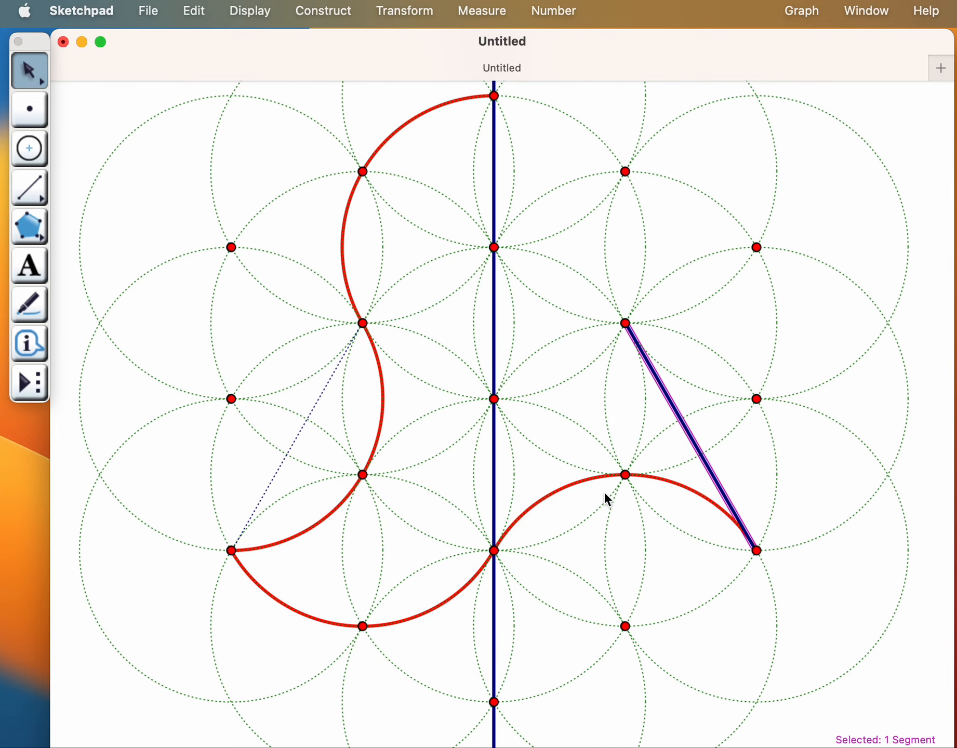
left_click(687, 564)
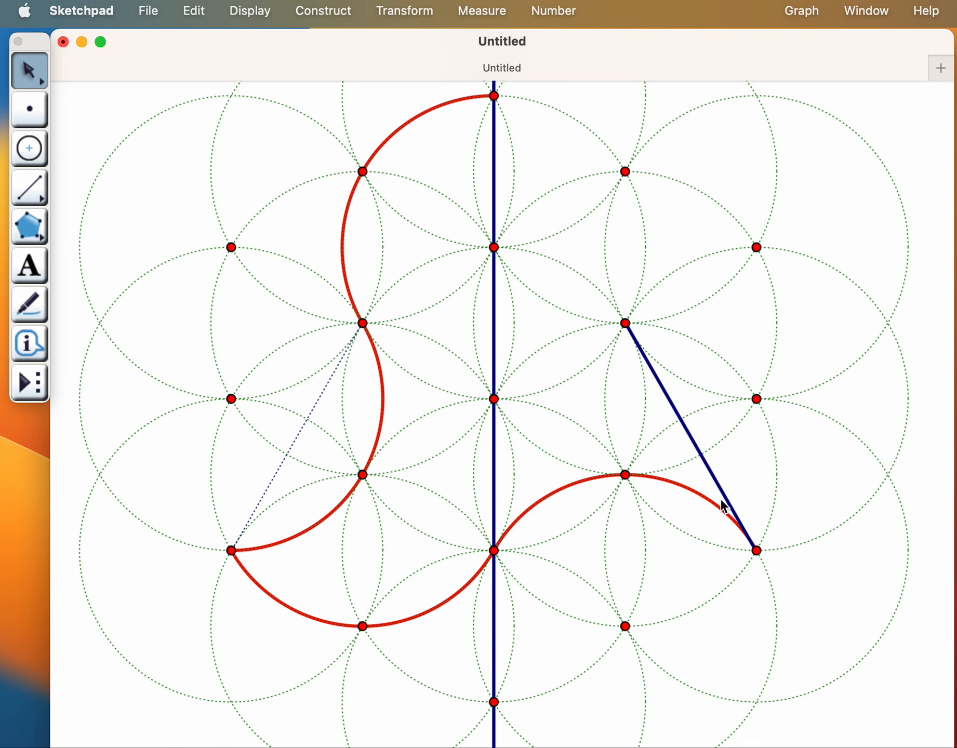
Construct an arc between this segment's endpoints on the circle centred at the right inner column's third point, running around its right side.
left_click(756, 550)
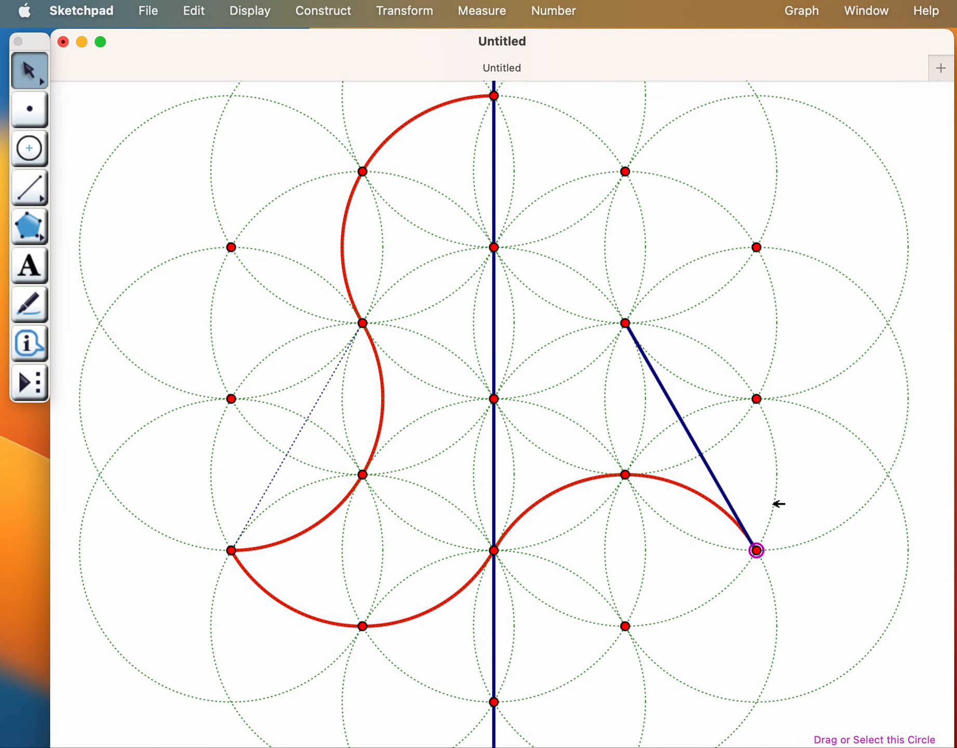
left_click(777, 504)
left_click(626, 323)
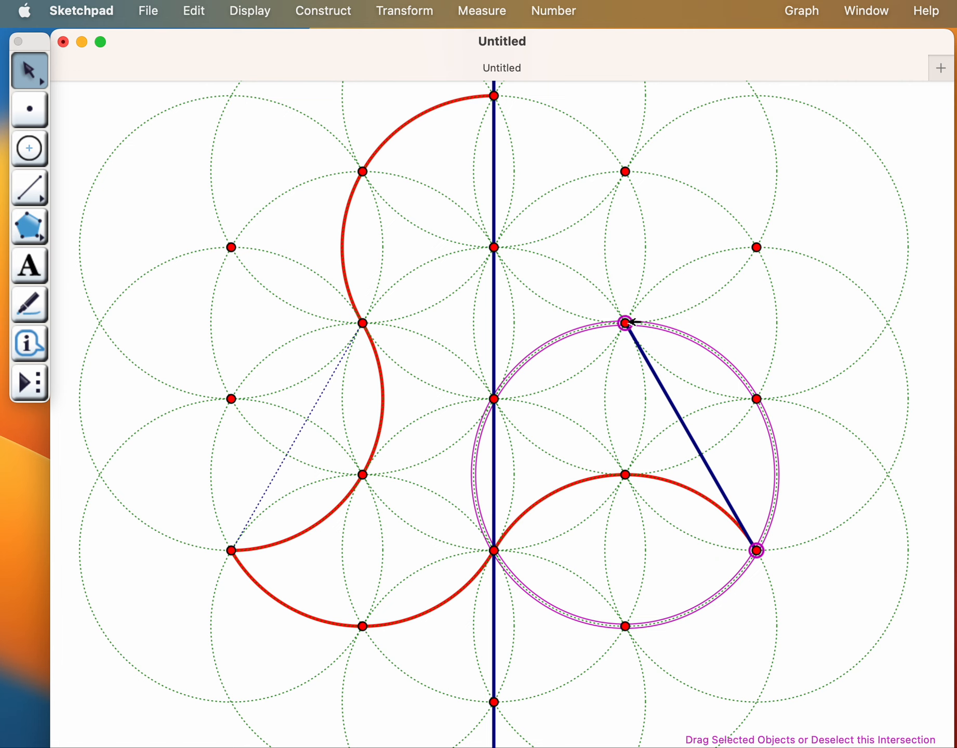
left_click(328, 13)
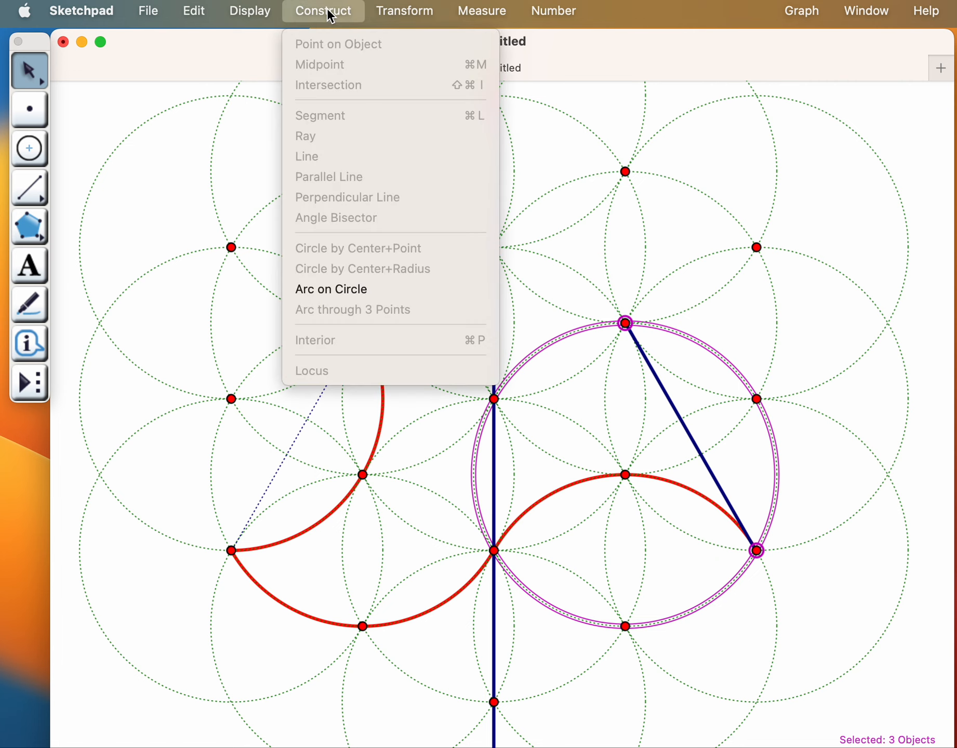
left_click(367, 289)
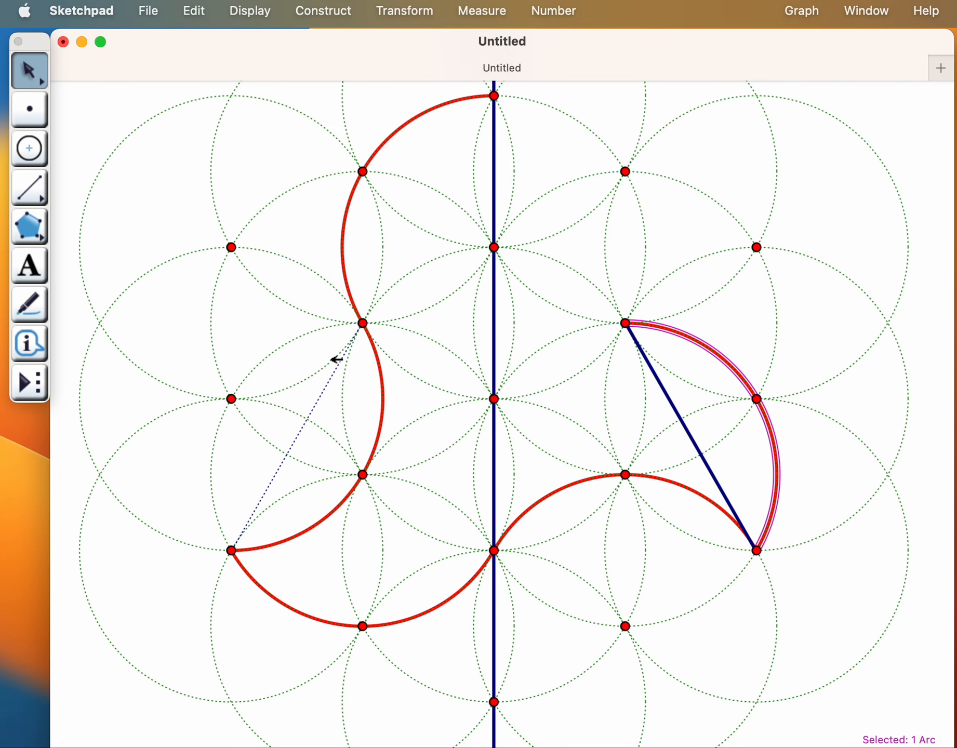
left_click(588, 394)
Hide the slanted segment joining the ends of the new right-side arc.
left_click(670, 398)
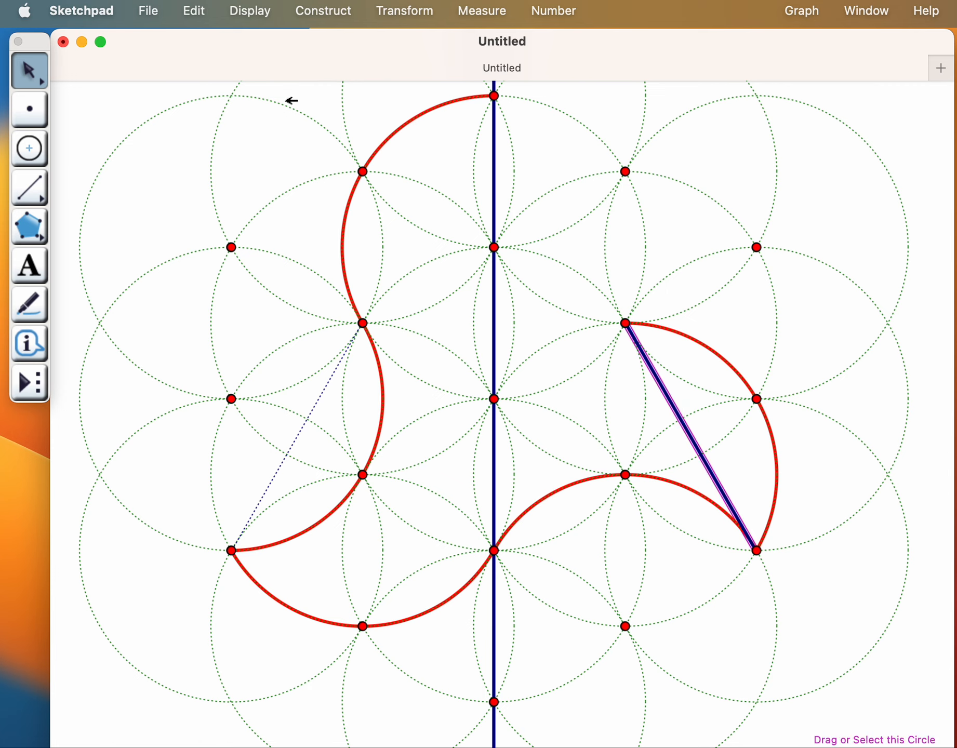
left_click(250, 12)
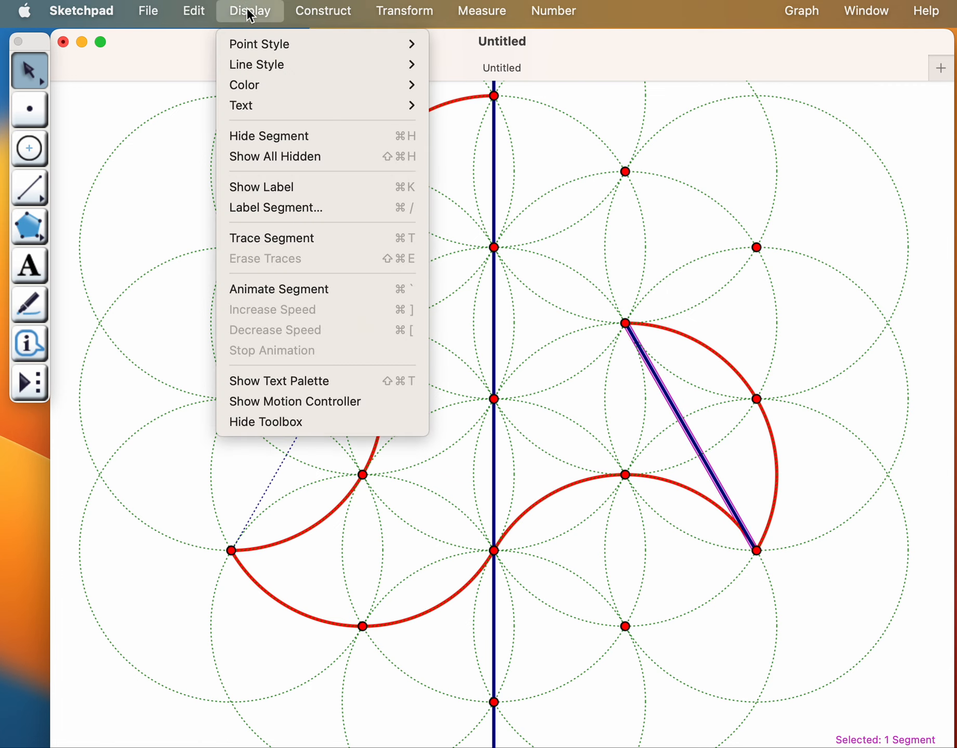
left_click(270, 137)
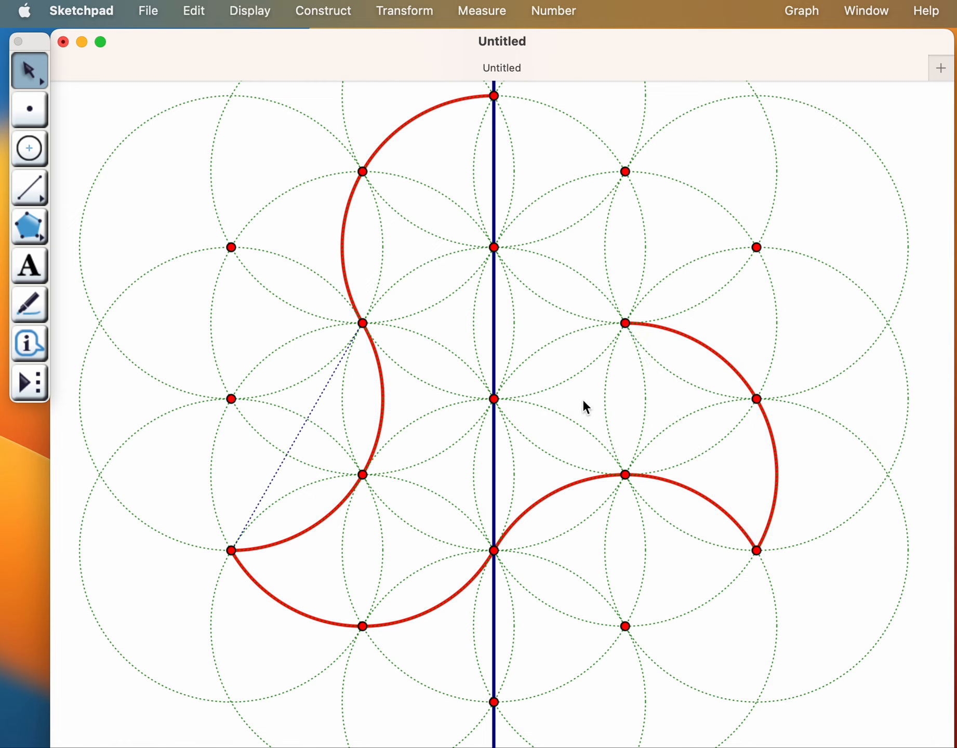
Draw a segment from the right-side arc's upper end to the first red arc's starting point at the top of the vertical line.
left_click(31, 190)
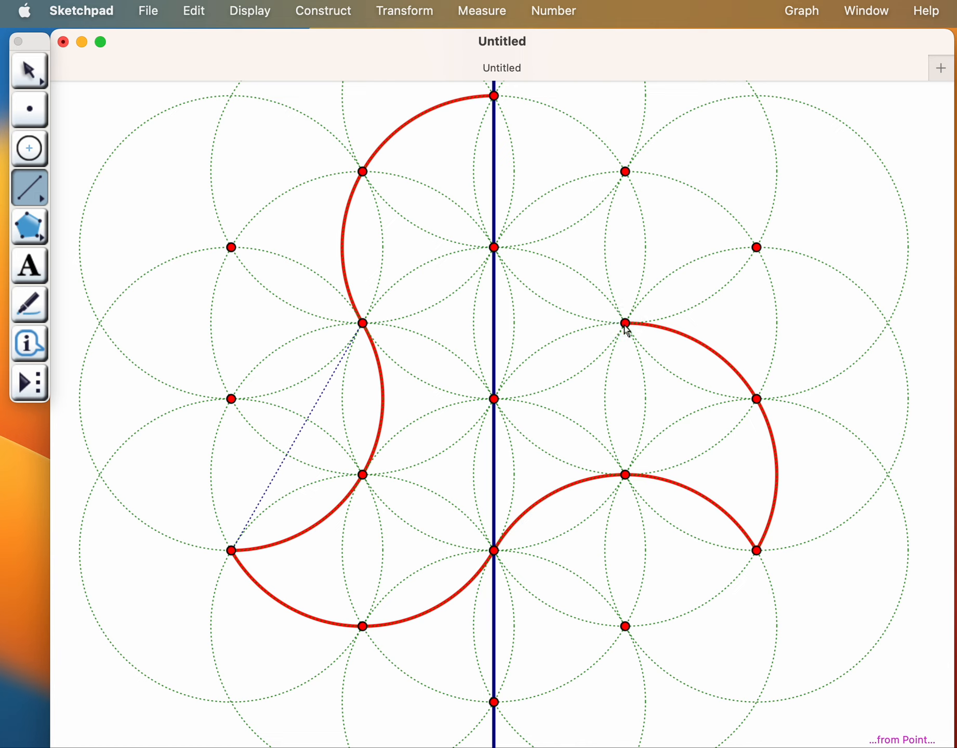
left_click_drag(626, 328, 494, 96)
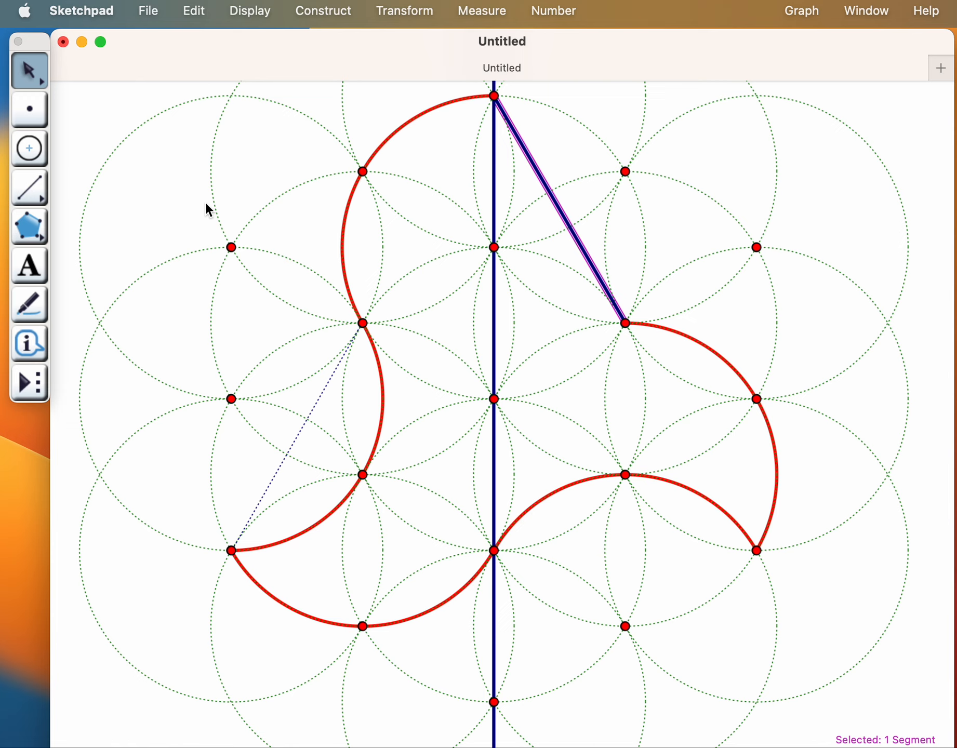
left_click(177, 196)
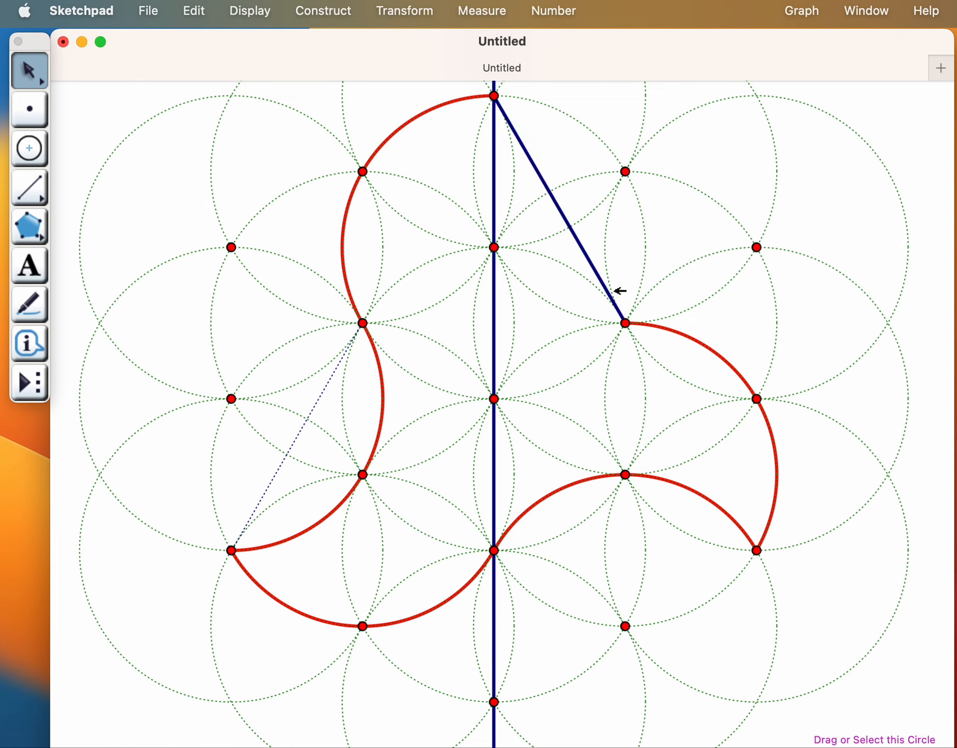
Construct an arc between the slanted segment's endpoints on the circle centred at the right inner column's top point, running around its left side and underneath.
left_click(493, 96)
left_click(478, 156)
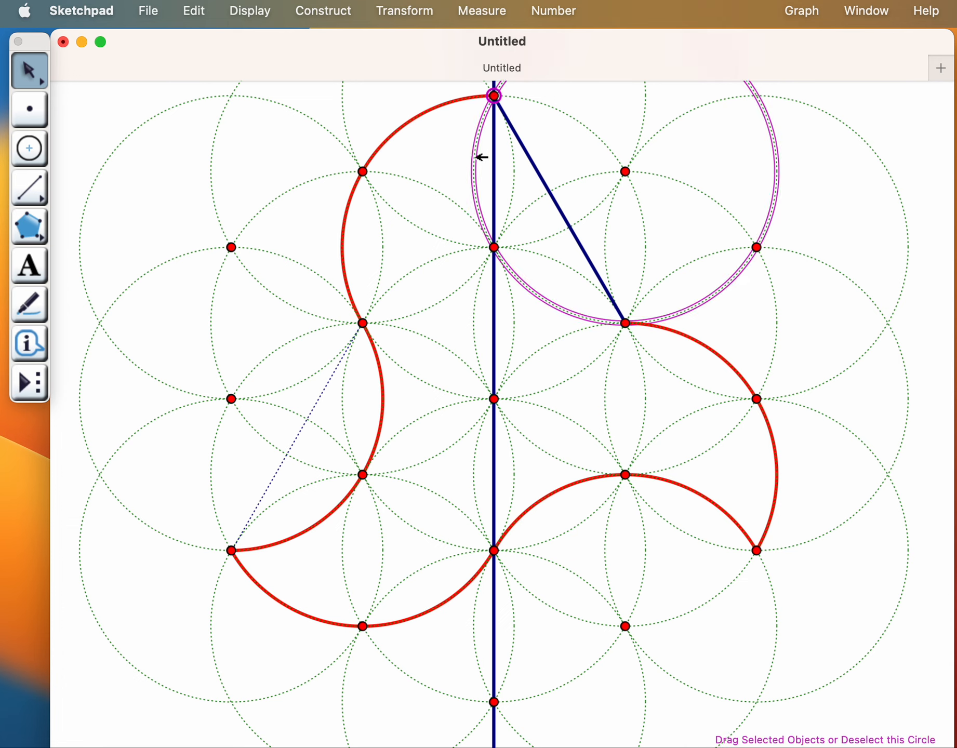
left_click(627, 323)
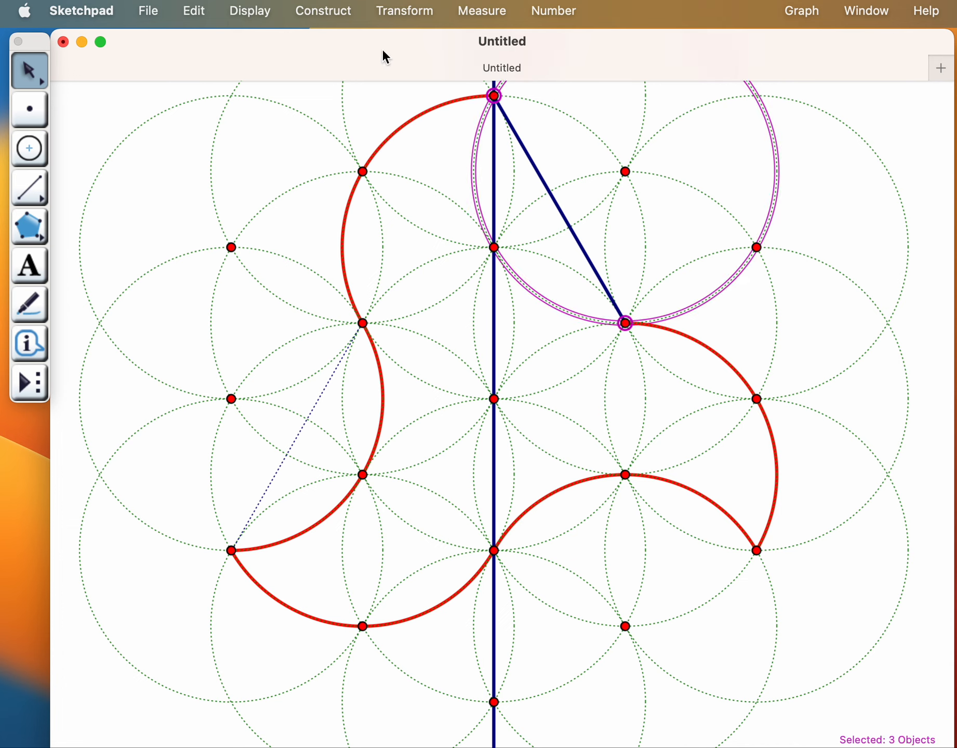
left_click(341, 14)
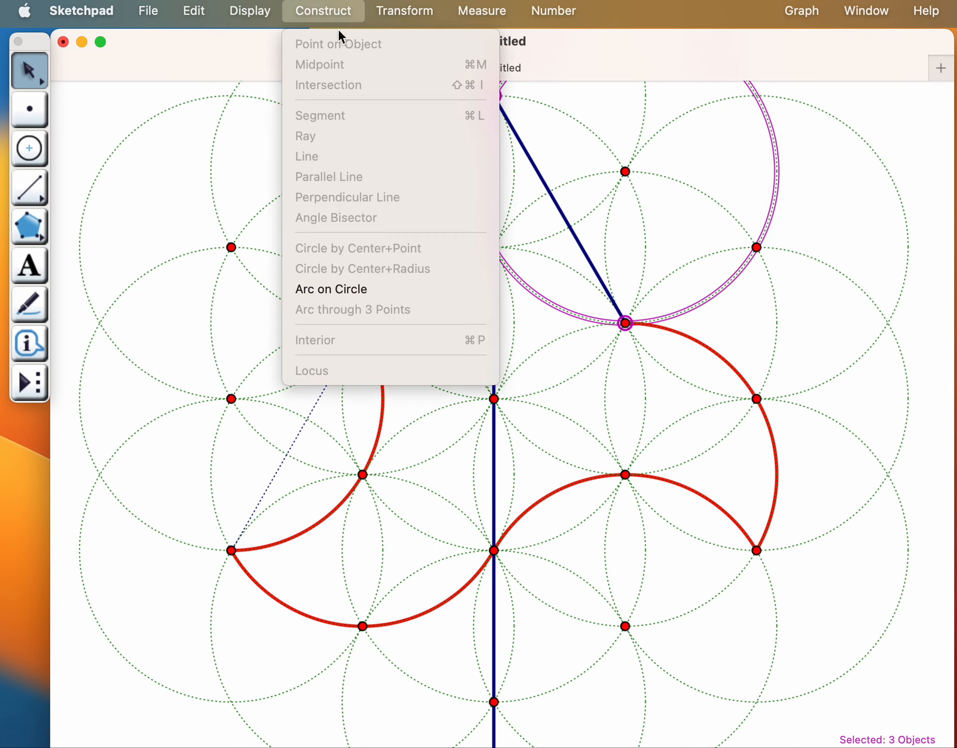
left_click(368, 291)
left_click(448, 328)
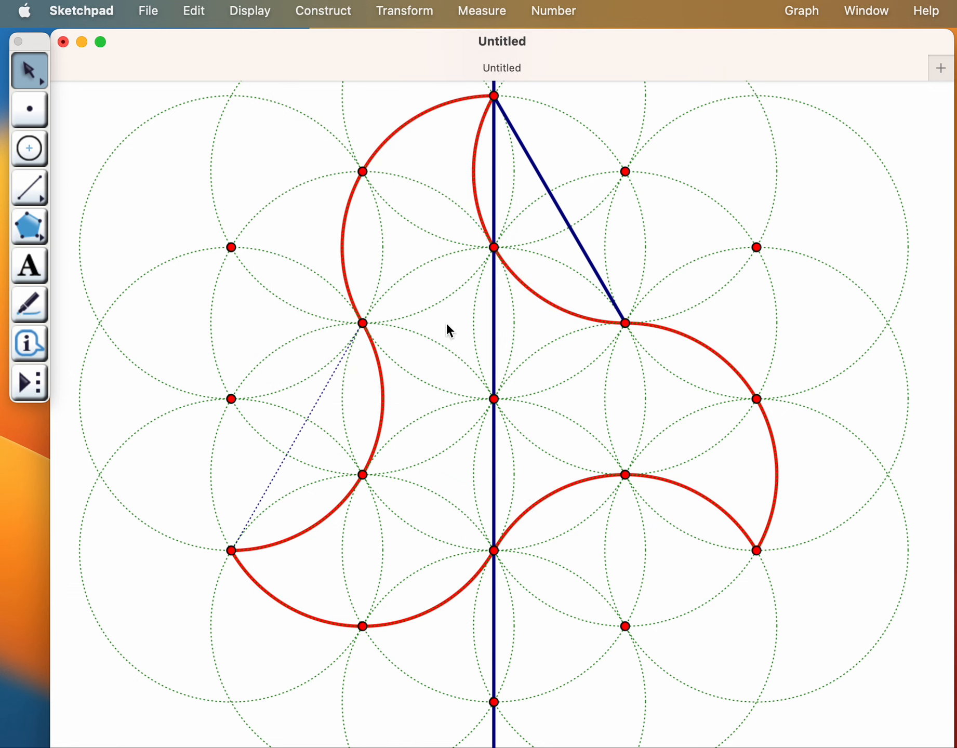
Hide the slanted segment joining the ends of the new arc.
left_click(586, 251)
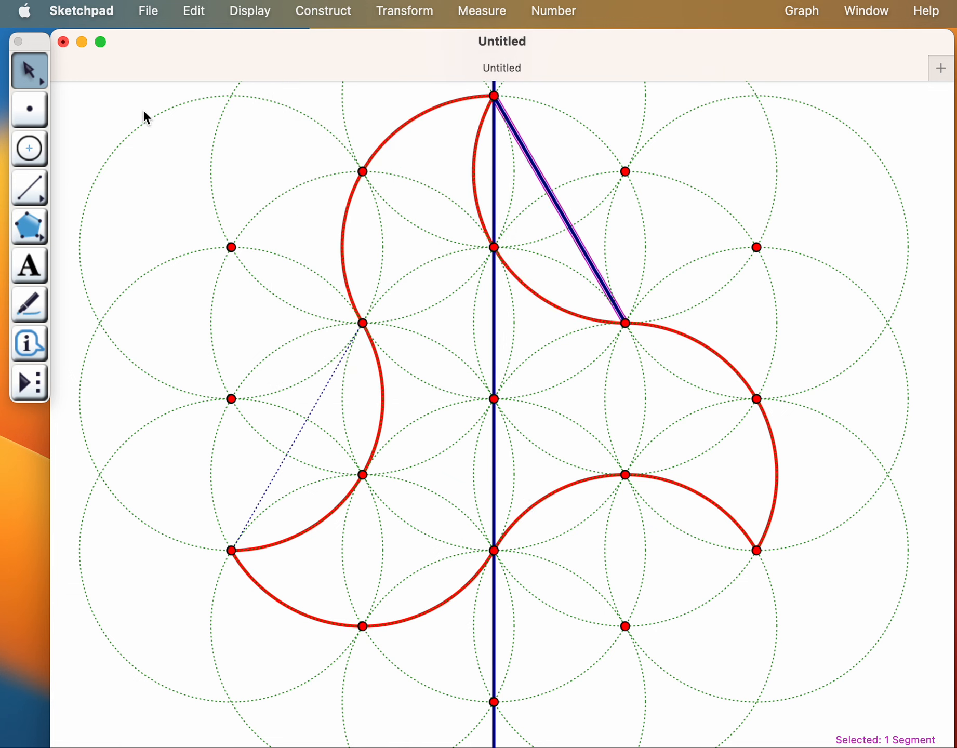
left_click(275, 5)
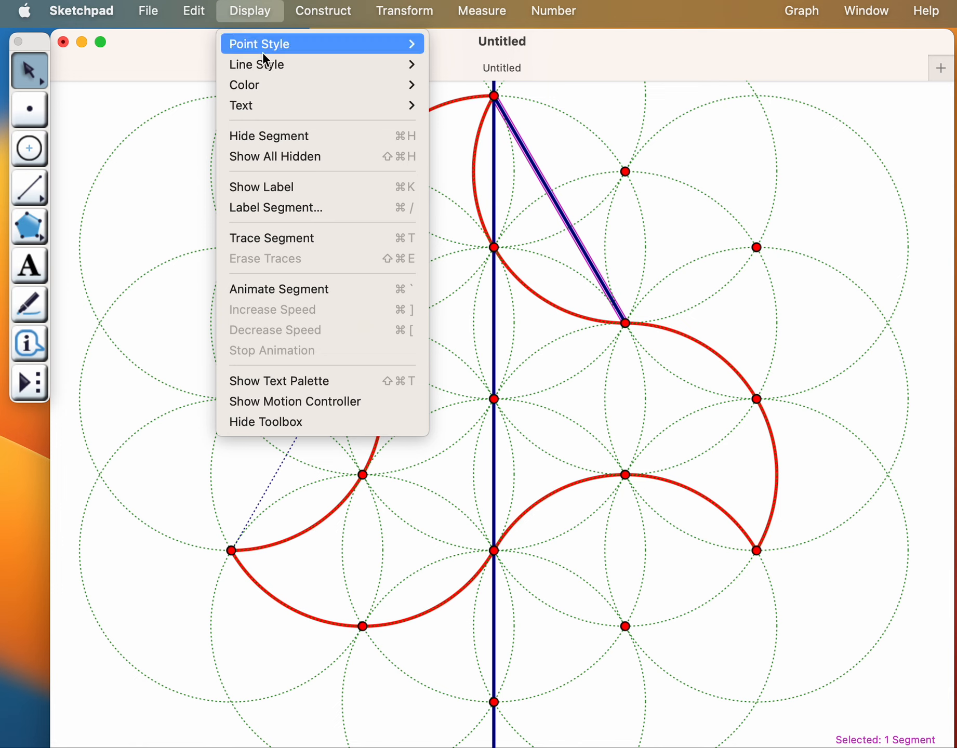
left_click(278, 137)
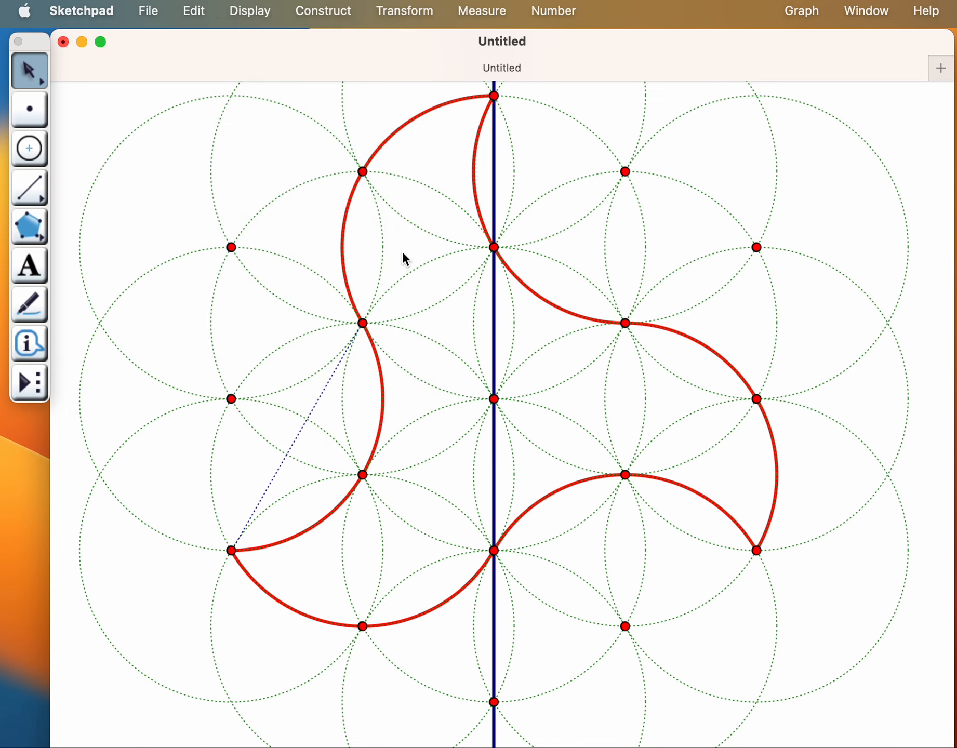
Hide the vertical line through the centre of the circle grid.
scroll(486, 312, "down", 3)
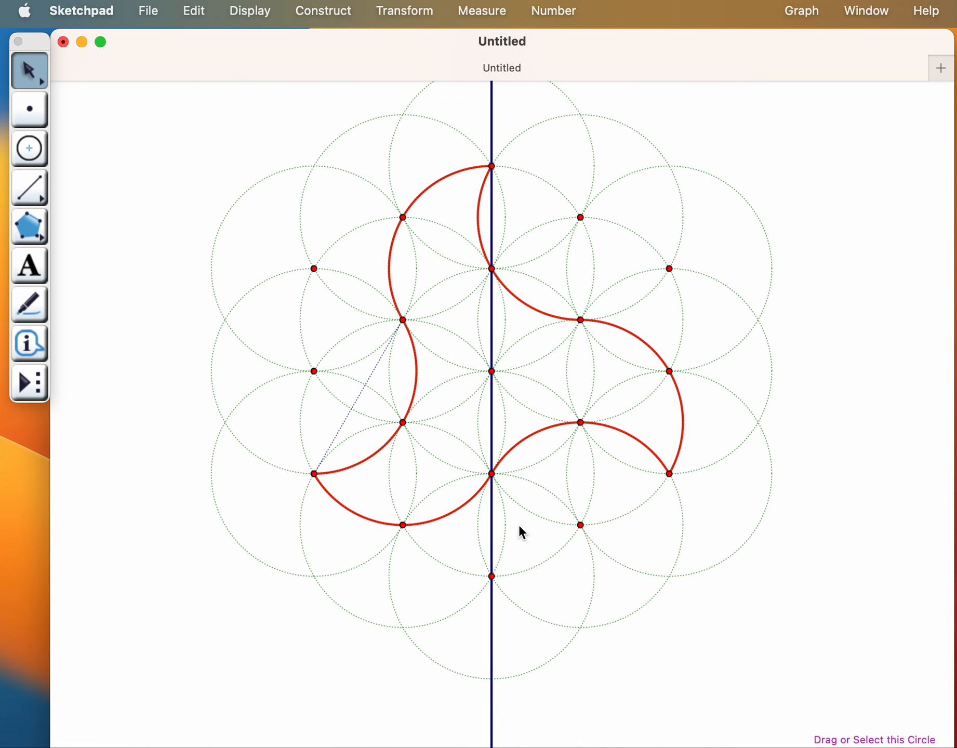
left_click(492, 661)
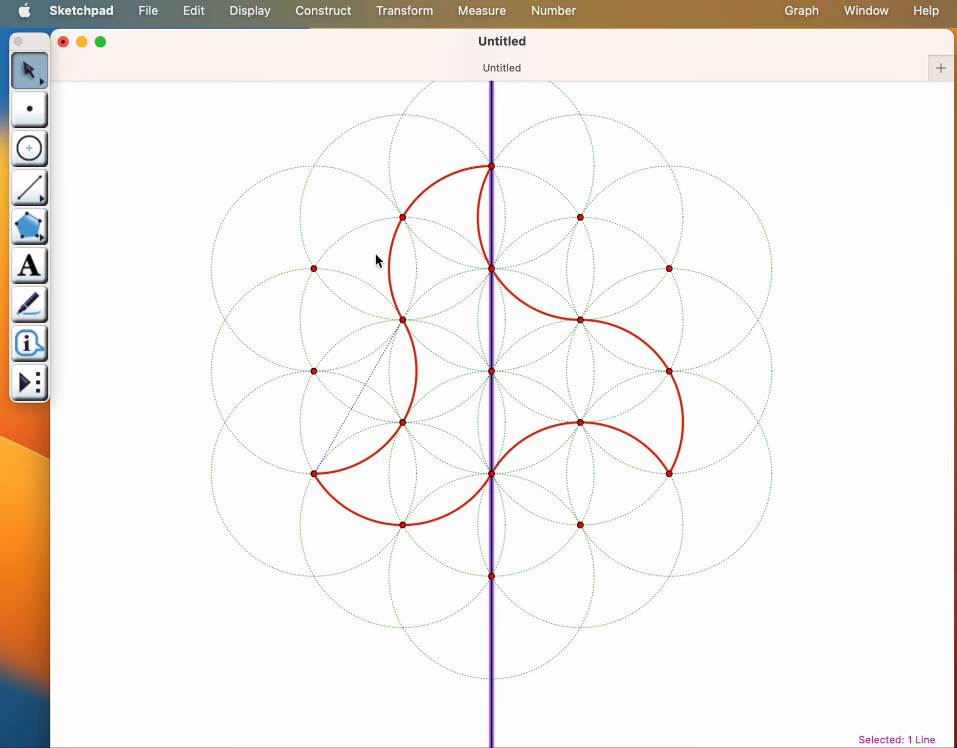
left_click(256, 12)
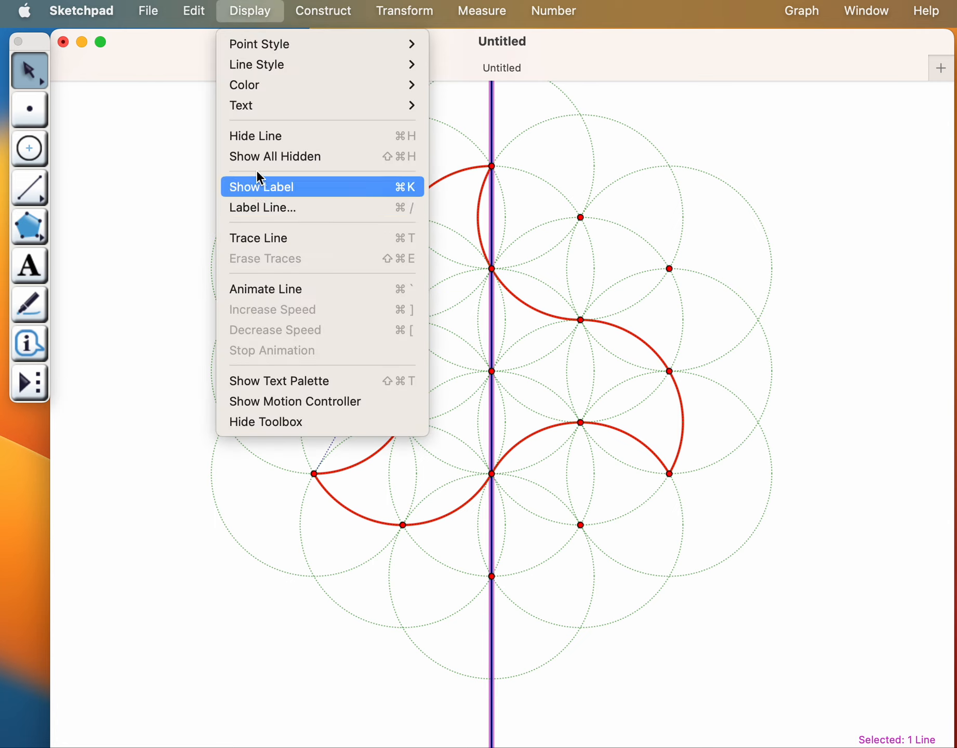
left_click(256, 136)
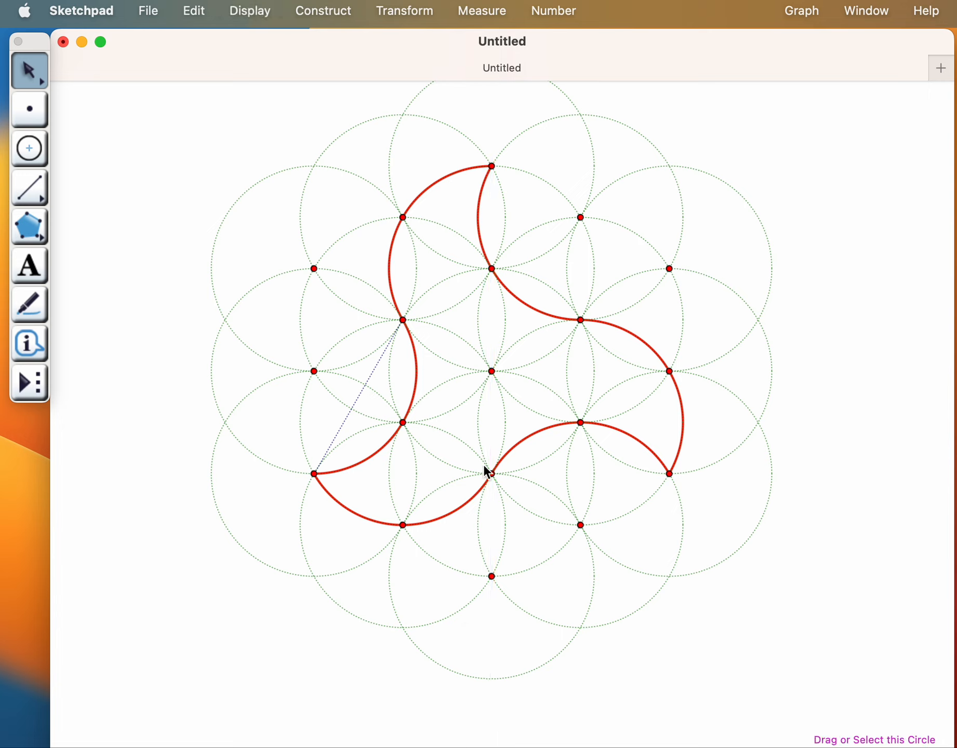
Undo the hiding of the vertical line and clear the selection.
left_click(196, 12)
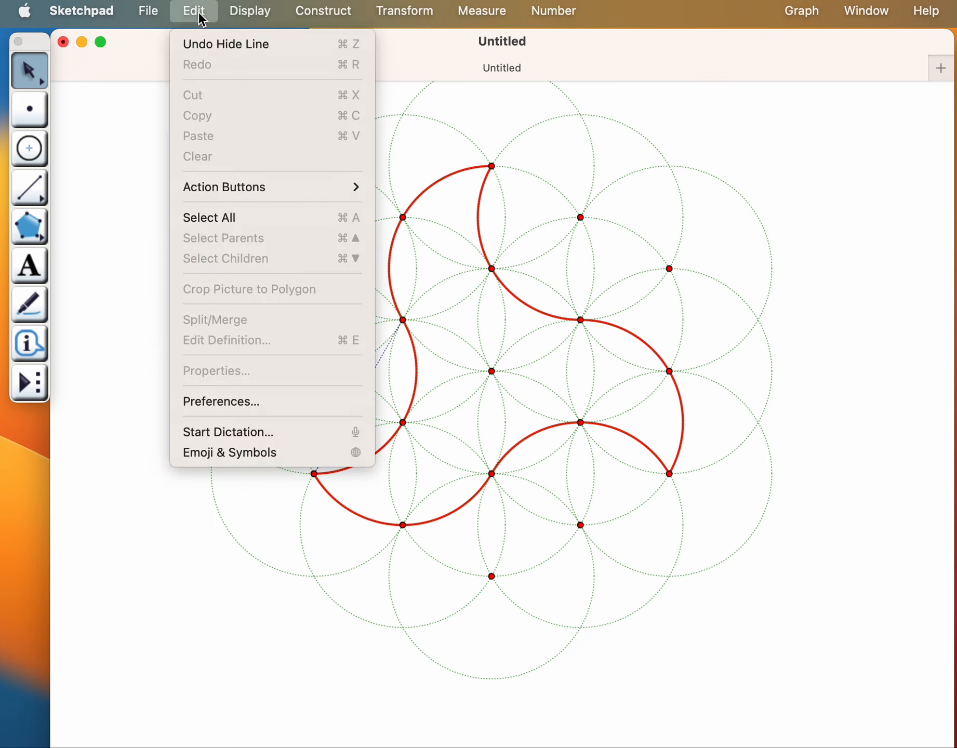
left_click(200, 44)
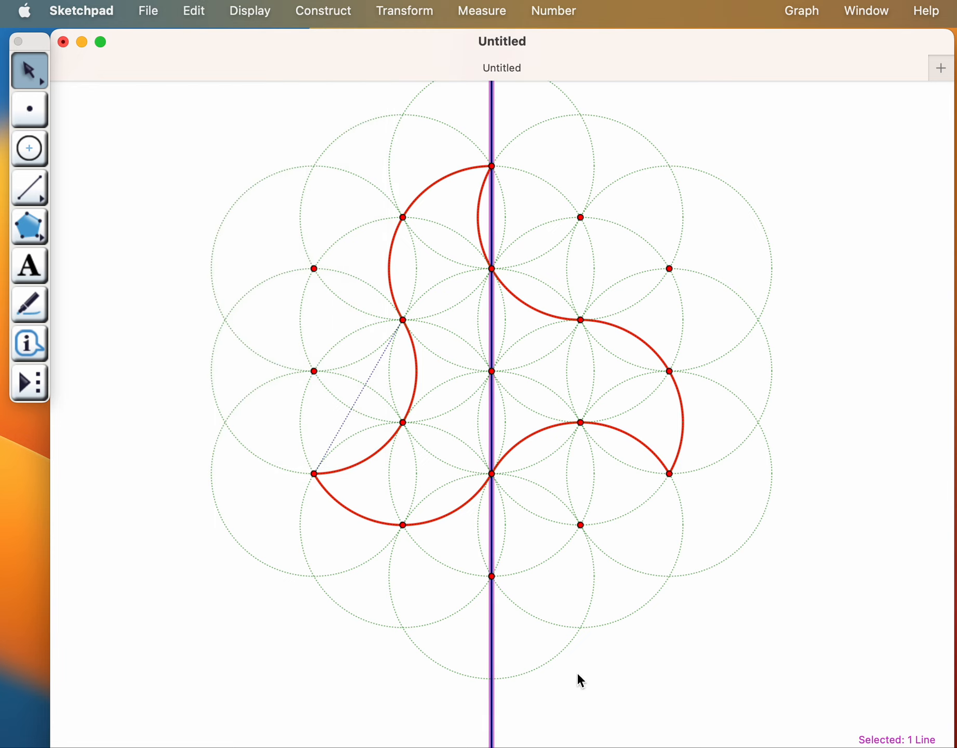
left_click(526, 651)
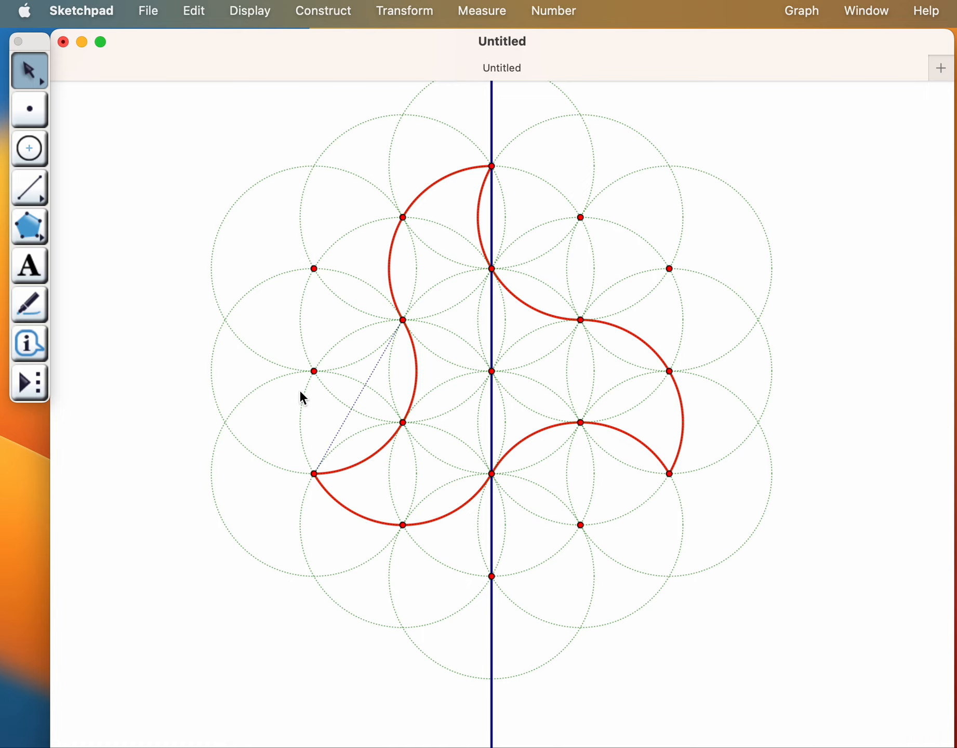
Draw an infinite line from the right inner column's top point through the left inner column's lowest point.
left_click_drag(29, 182, 164, 193)
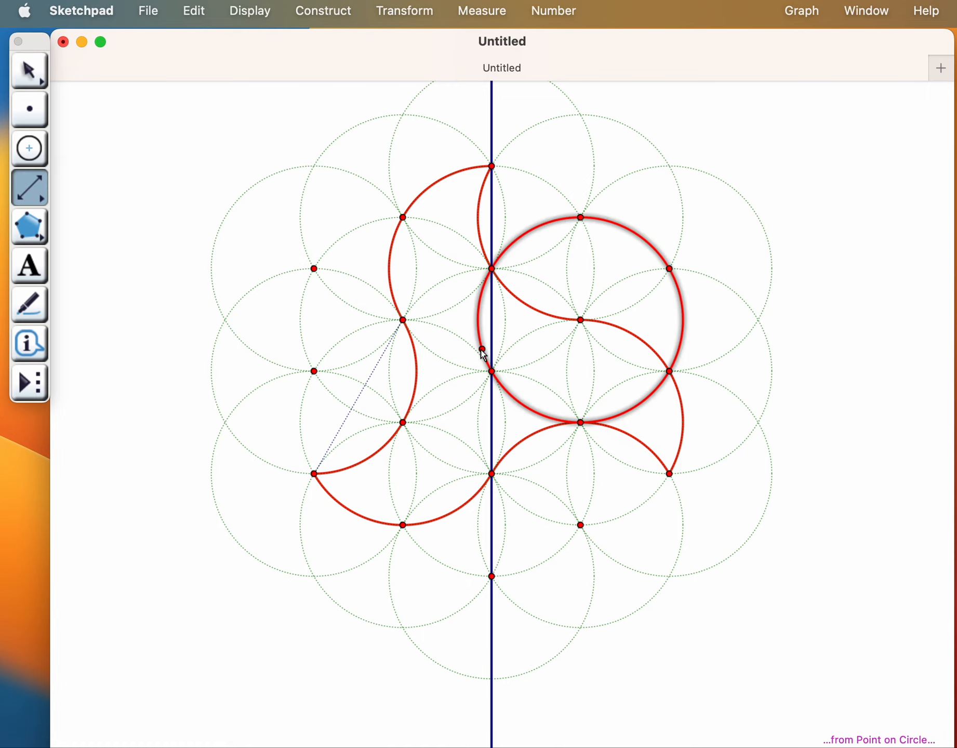
scroll(480, 347, "up", 3)
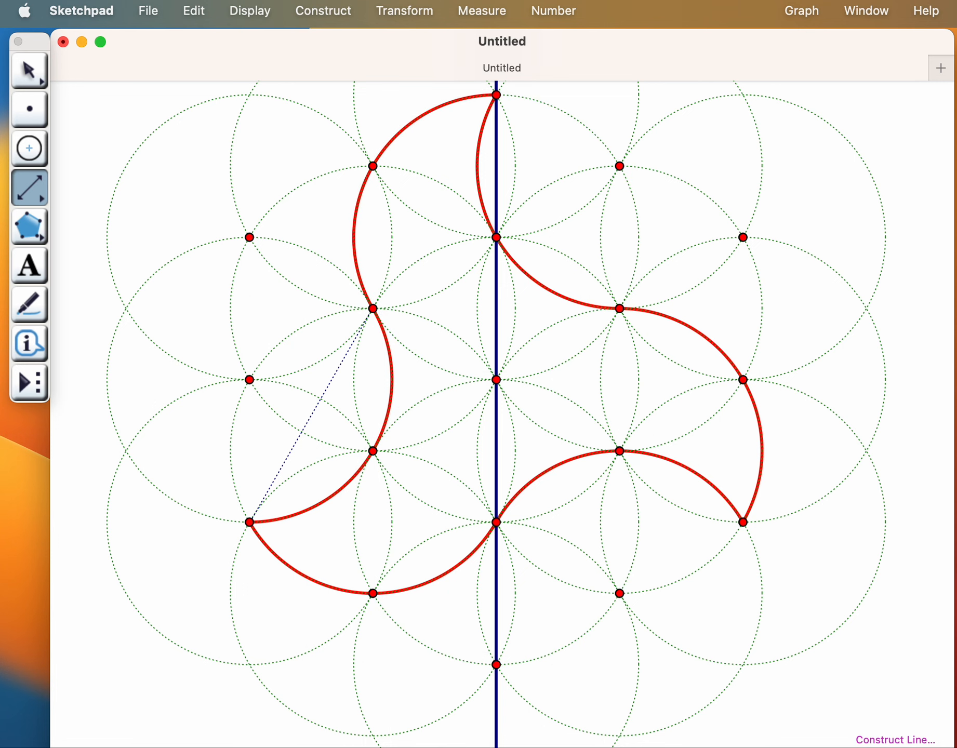
key("super+Tab")
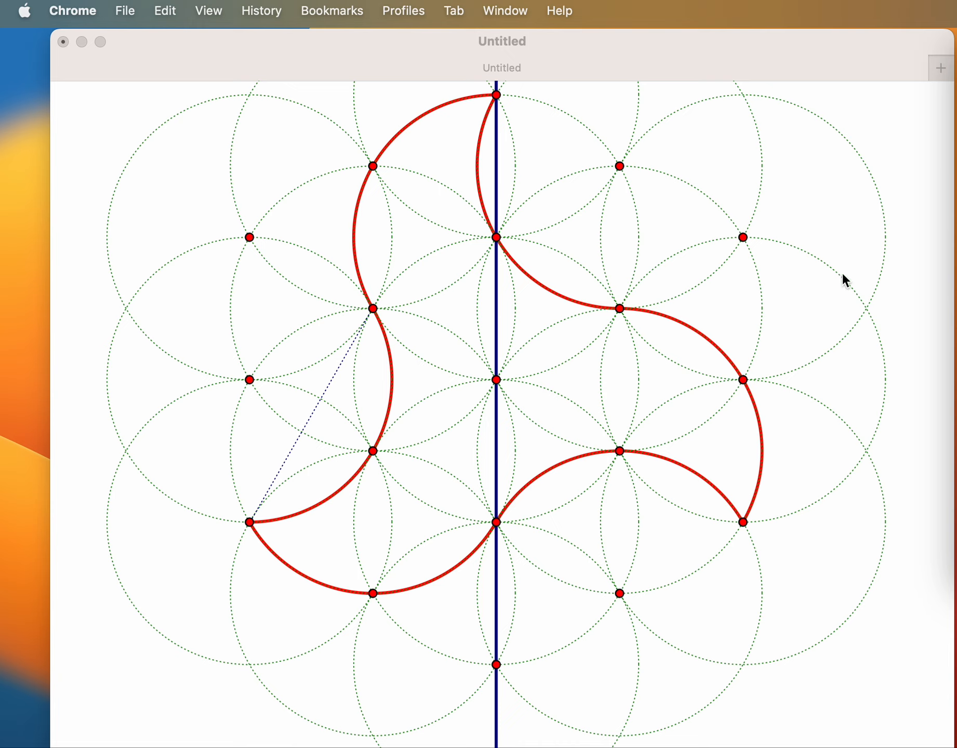
left_click(620, 172)
mouse_move(619, 166)
left_mouse_down()
mouse_move(464, 406)
mouse_move(275, 620)
mouse_move(287, 637)
mouse_move(335, 654)
mouse_move(374, 599)
left_mouse_up()
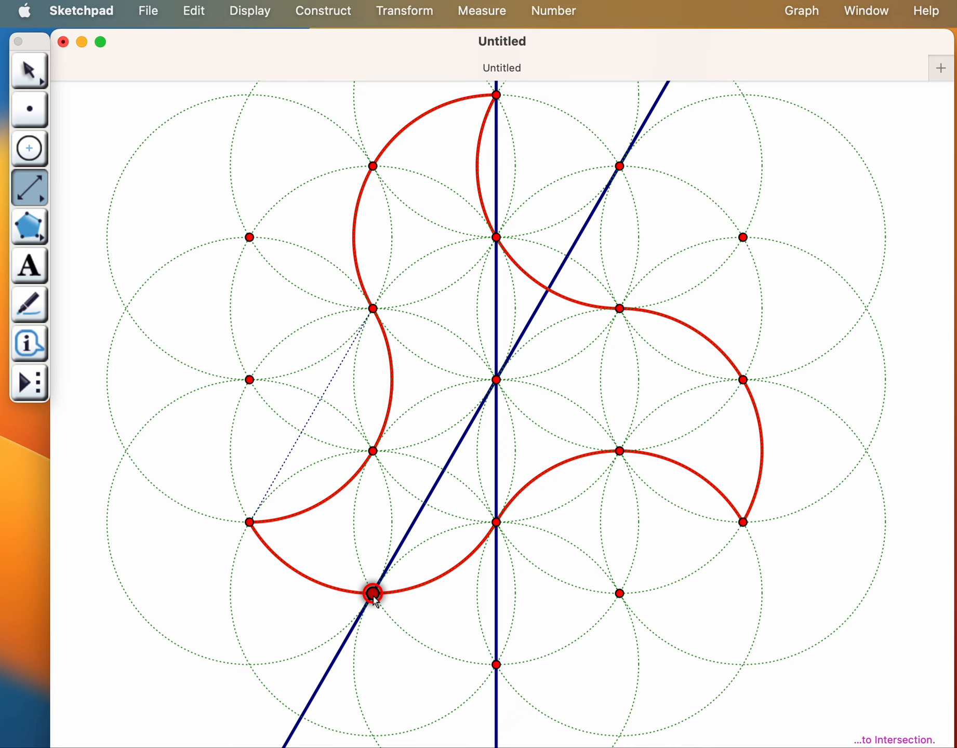
left_click_drag(375, 598, 374, 599)
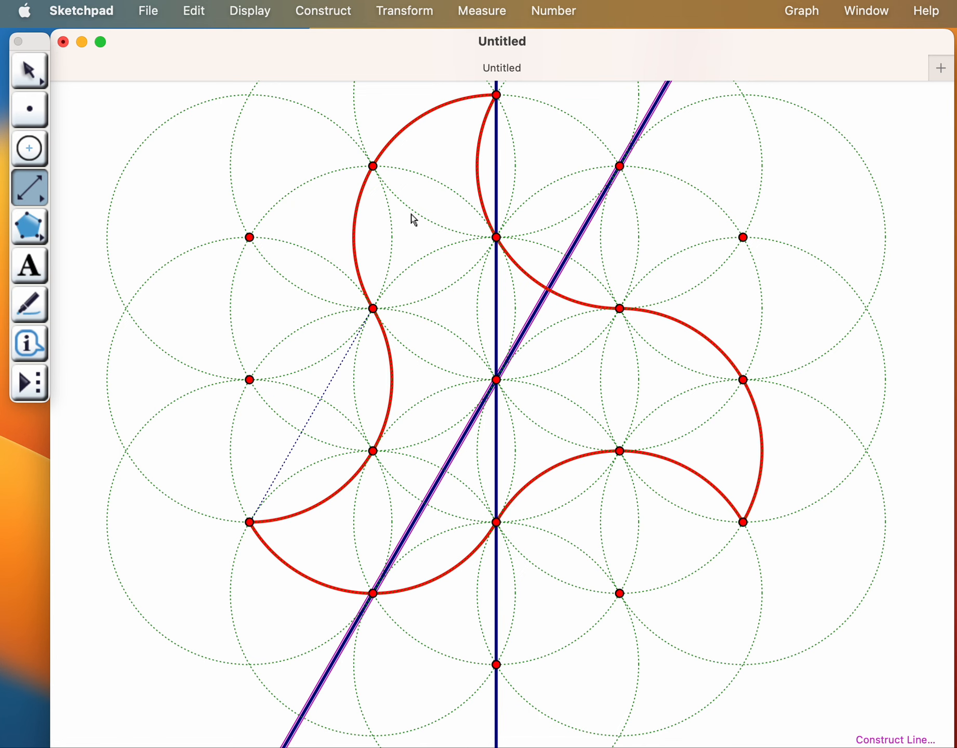
Draw an infinite line through the left inner column's top and right inner column's lowest points, and a horizontal one through the outer columns' middle points.
left_click(373, 167)
mouse_move(373, 166)
left_mouse_down()
mouse_move(450, 299)
mouse_move(593, 496)
mouse_move(622, 598)
left_mouse_up()
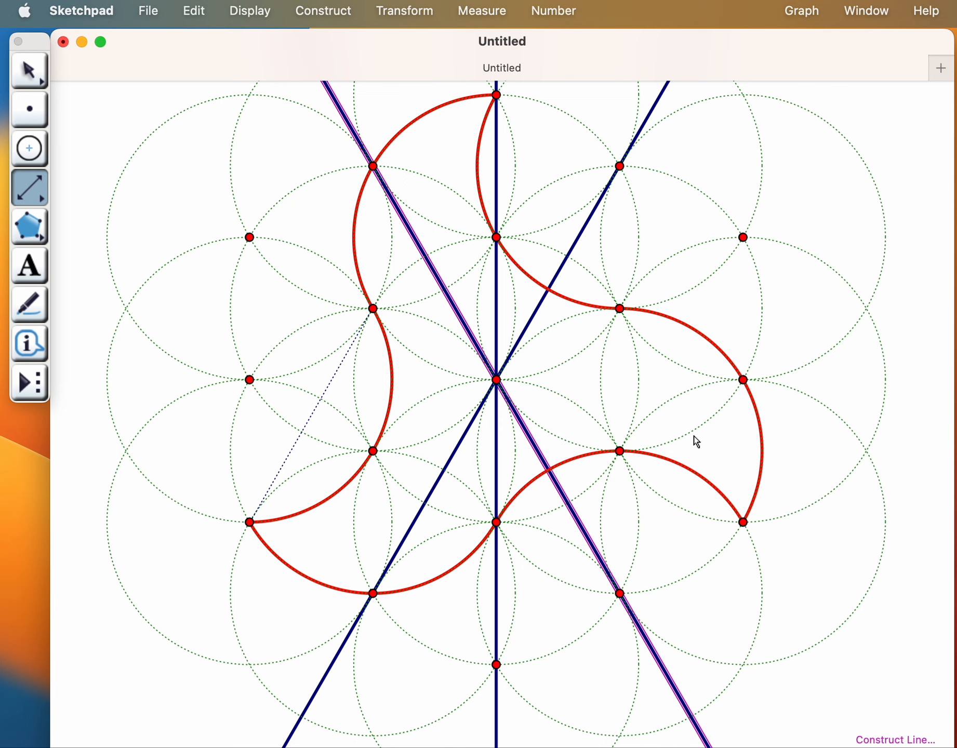
left_click_drag(744, 380, 250, 380)
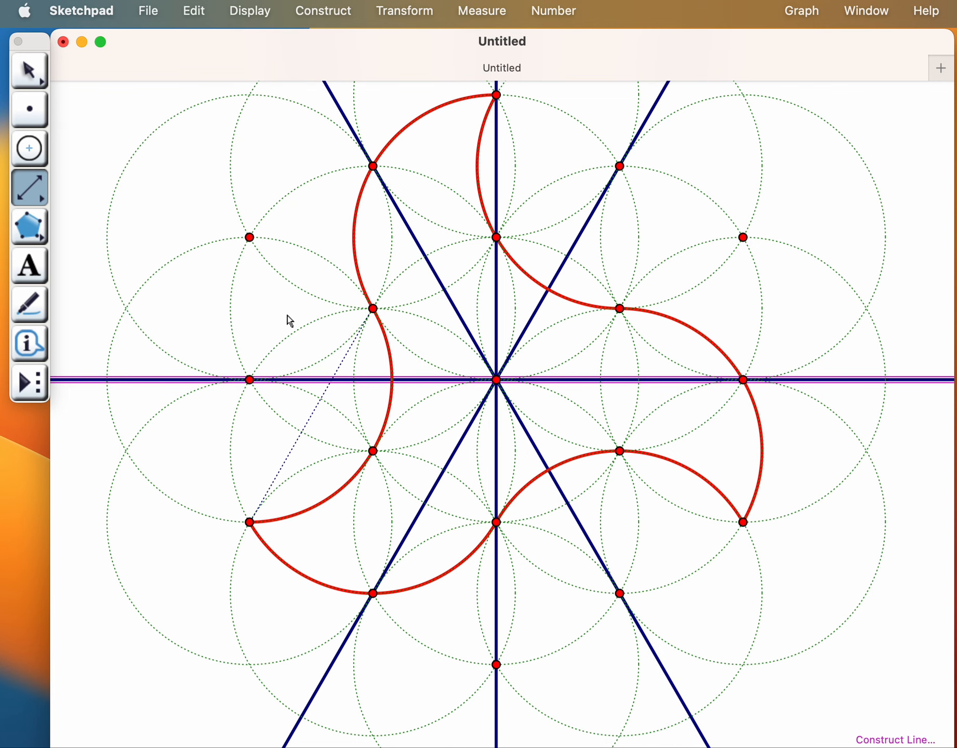
left_click(33, 74)
left_click(87, 142)
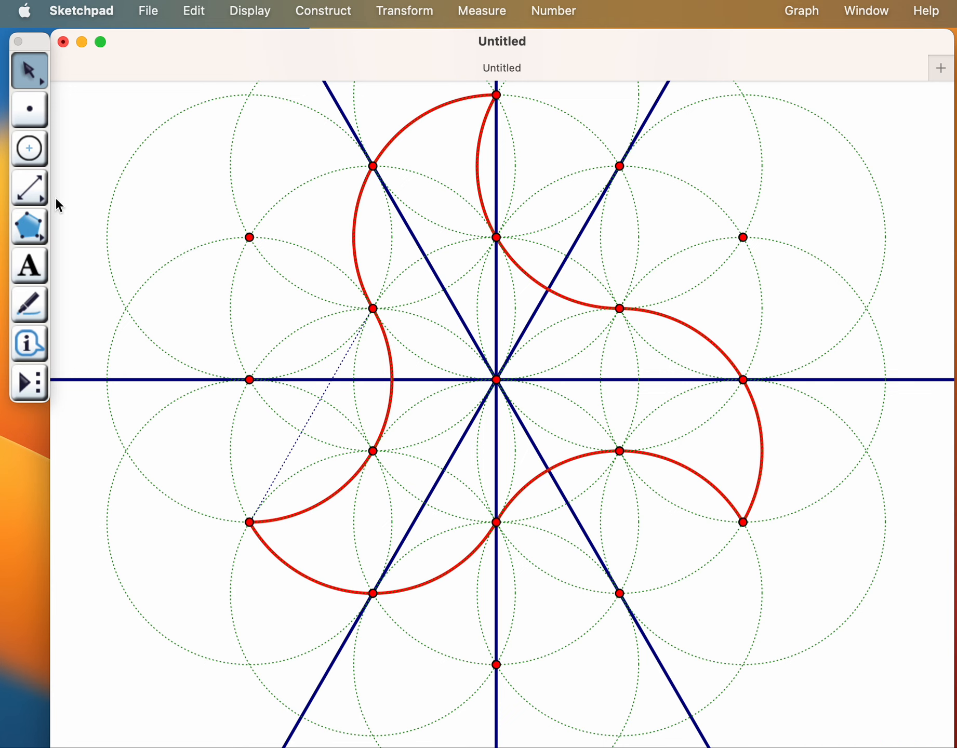
Draw a circle from the grid's centre point out to the horizontal line, sized to touch the inward-curving red arcs.
left_click(29, 148)
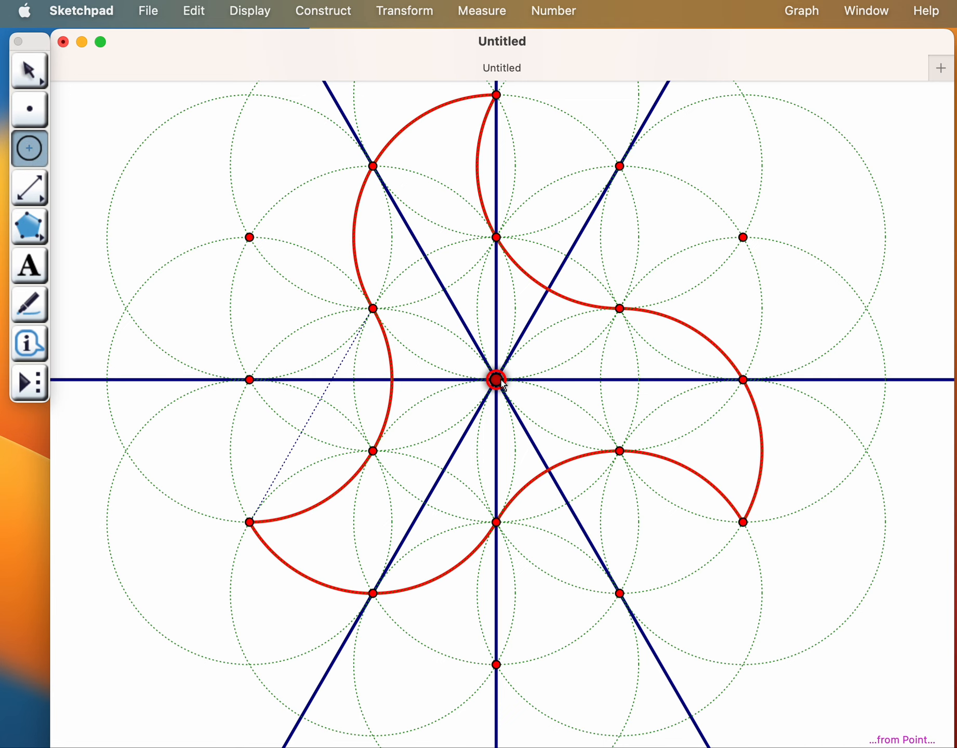
left_click_drag(496, 380, 600, 385)
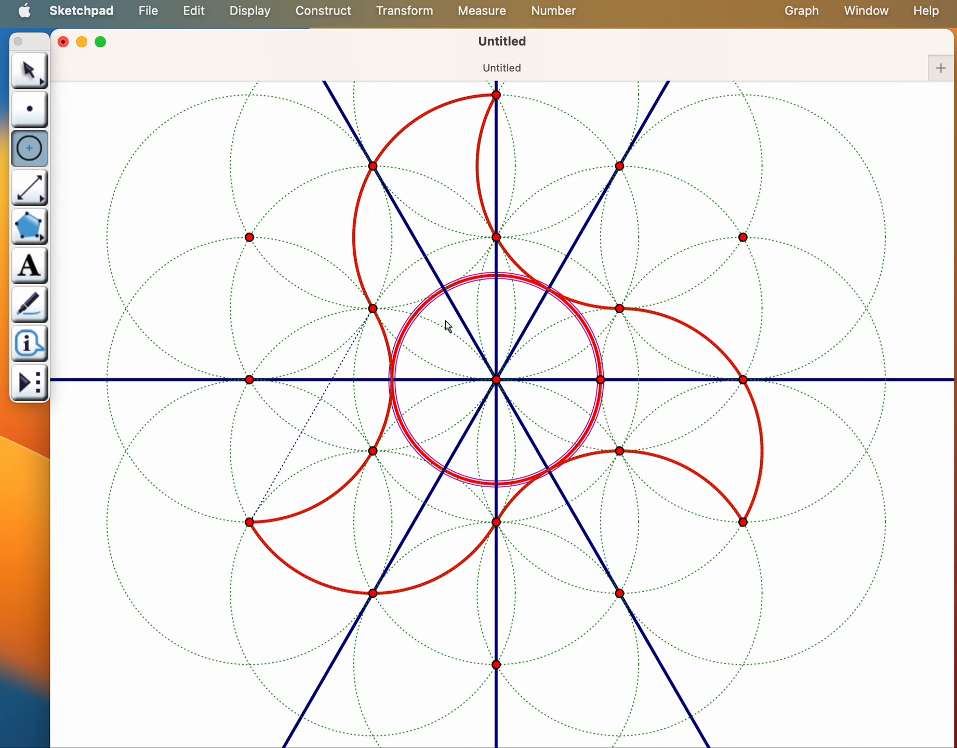
left_click(31, 71)
left_click(68, 134)
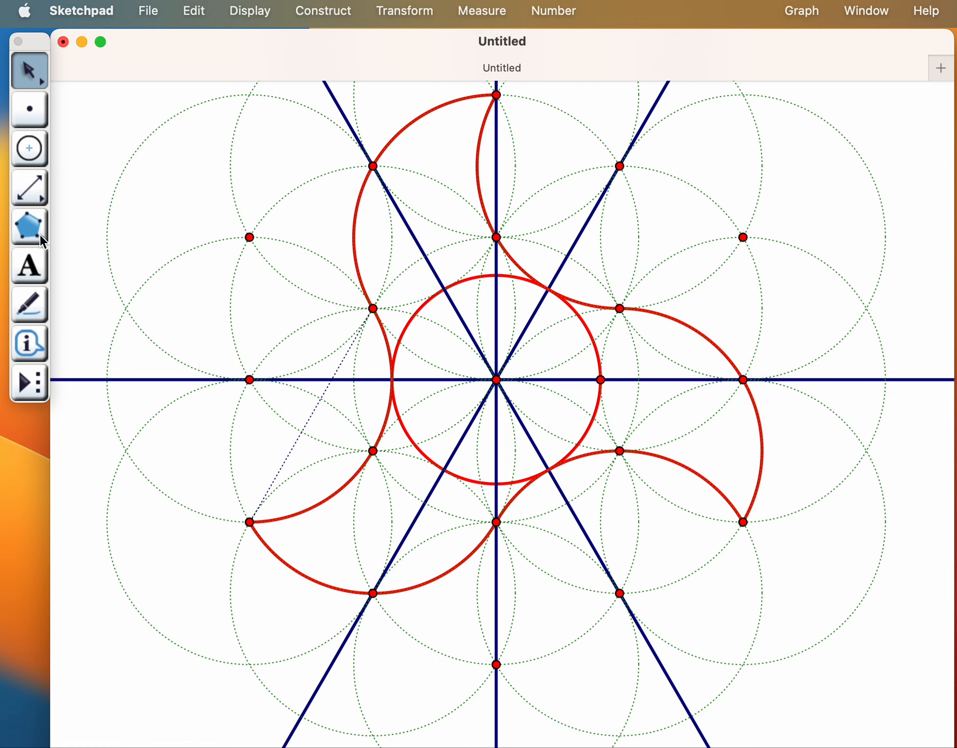
Set the line style of the four lines through the centre and the small central circle to Thin.
left_click_drag(29, 202, 81, 189)
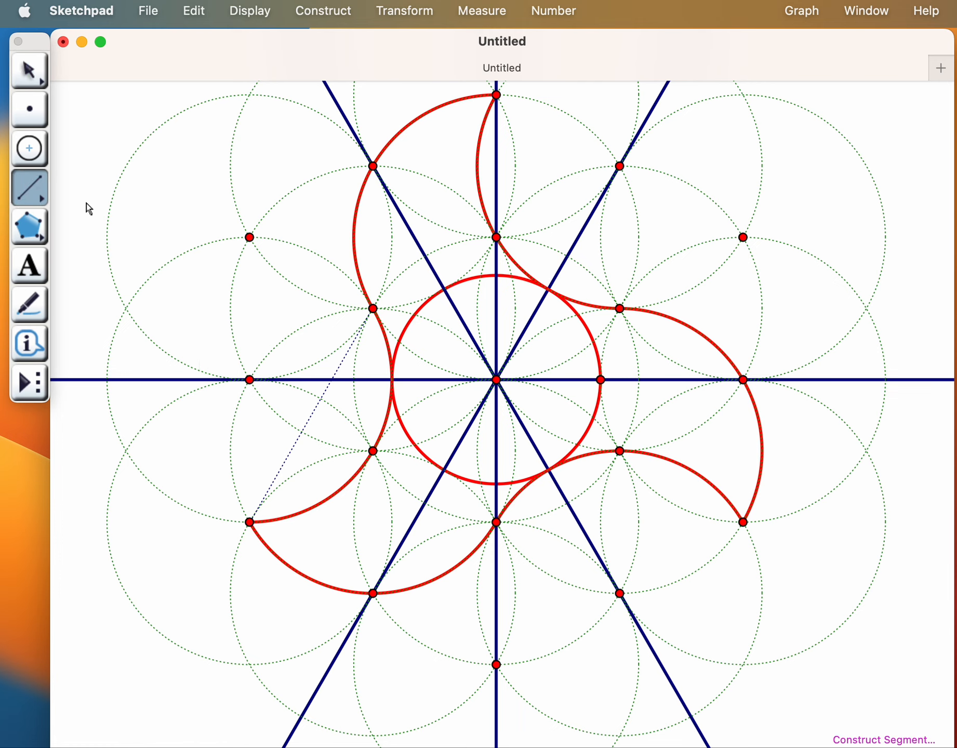
left_click(39, 73)
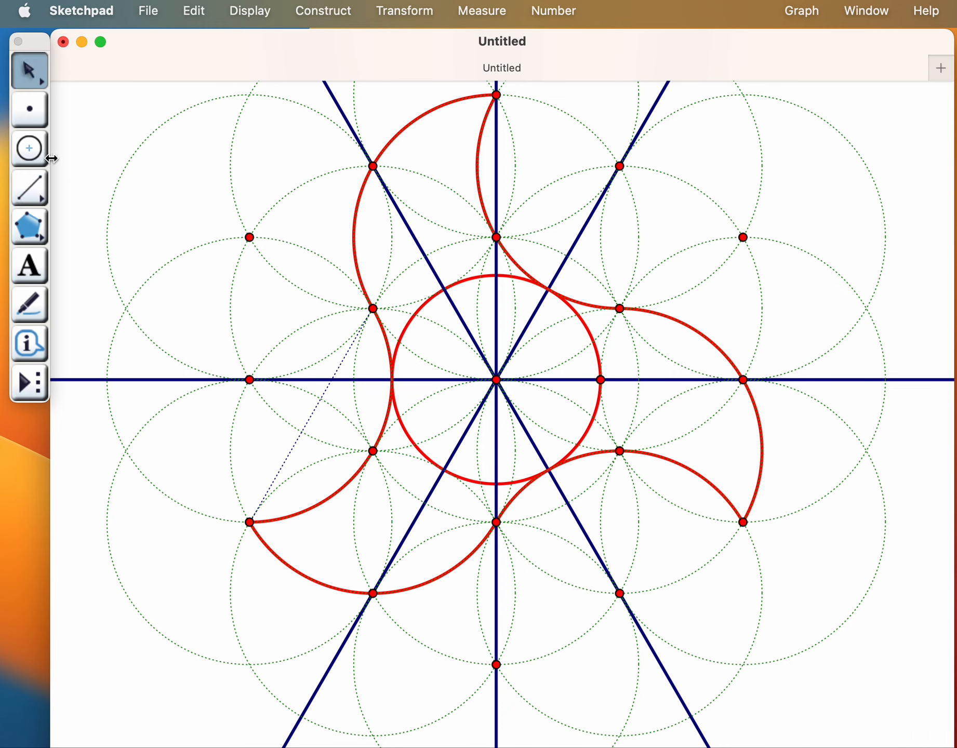
left_click(339, 100)
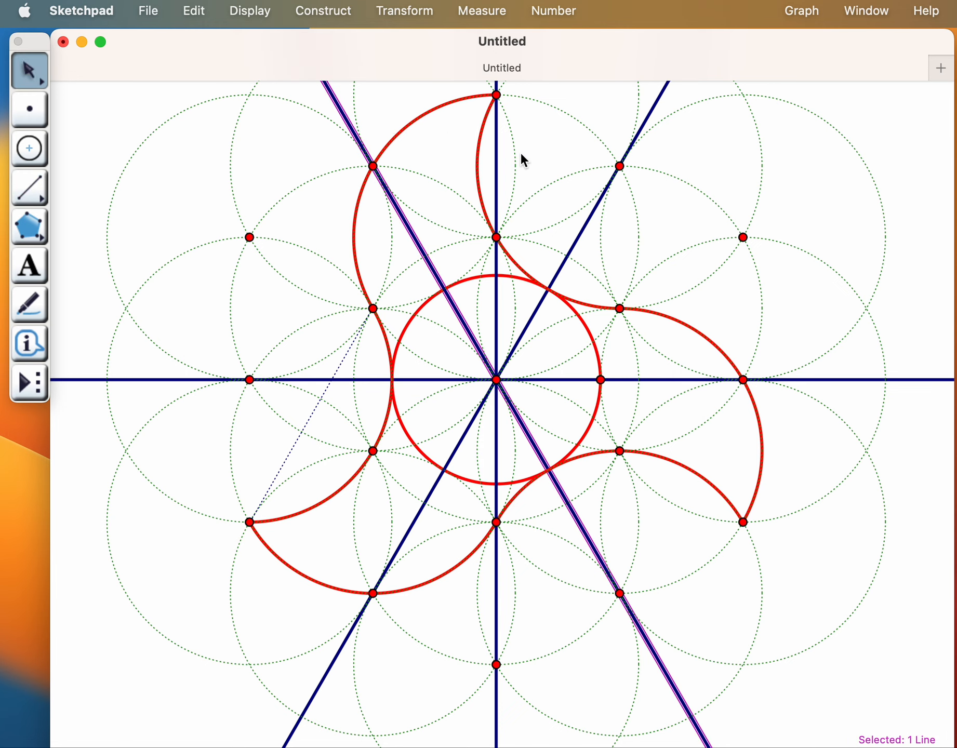
left_click(498, 169)
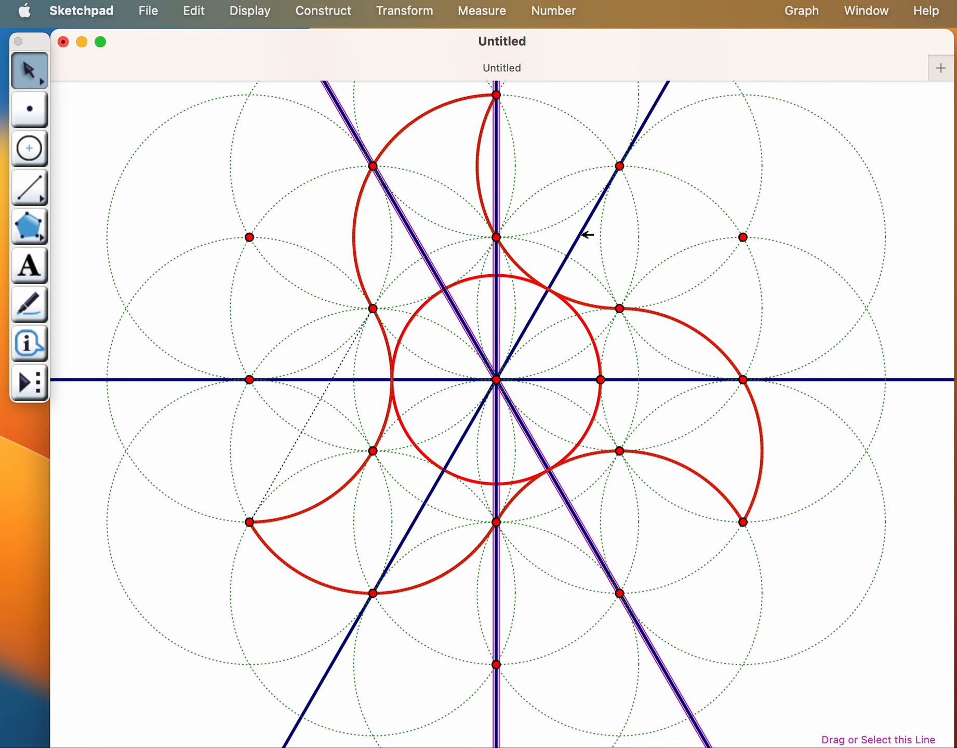
left_click(580, 235)
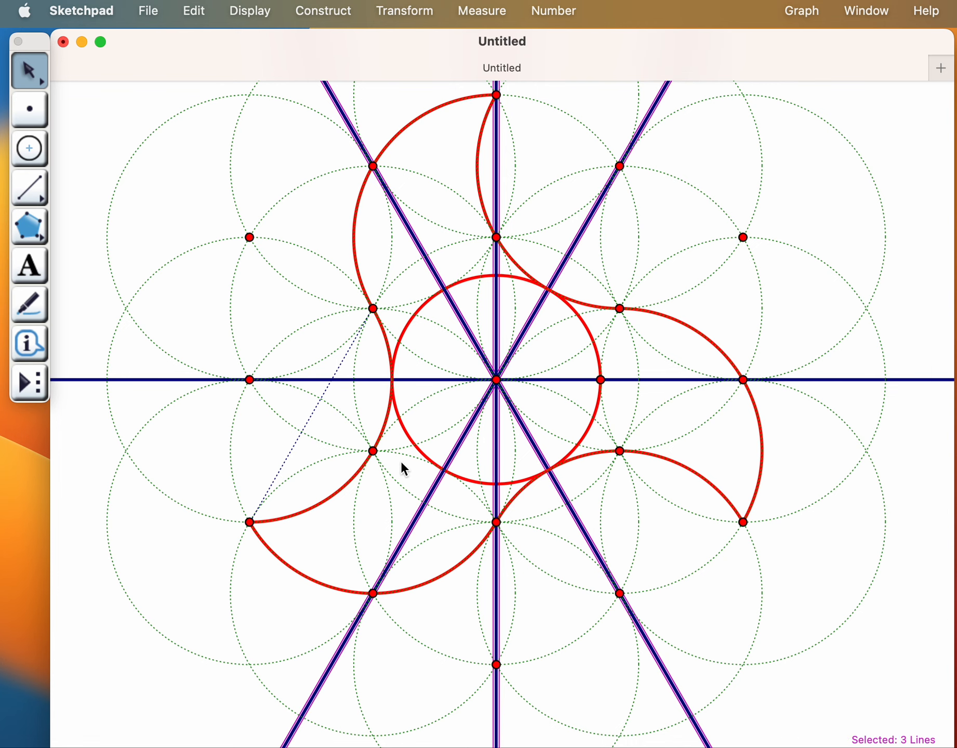
left_click(316, 379)
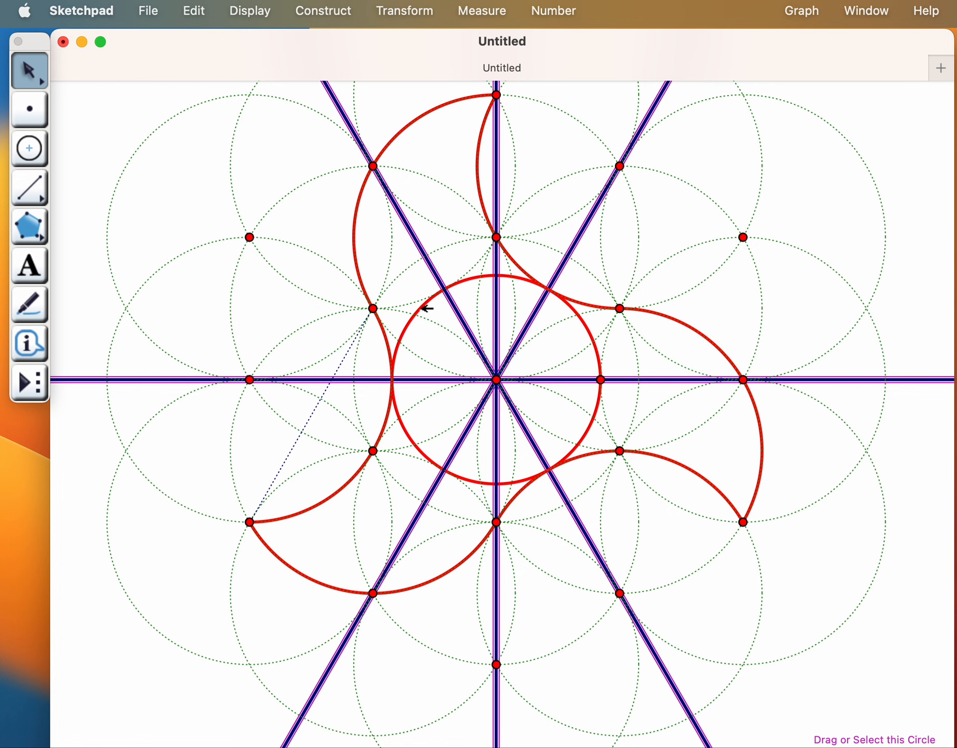
left_click(425, 303)
left_click(262, 7)
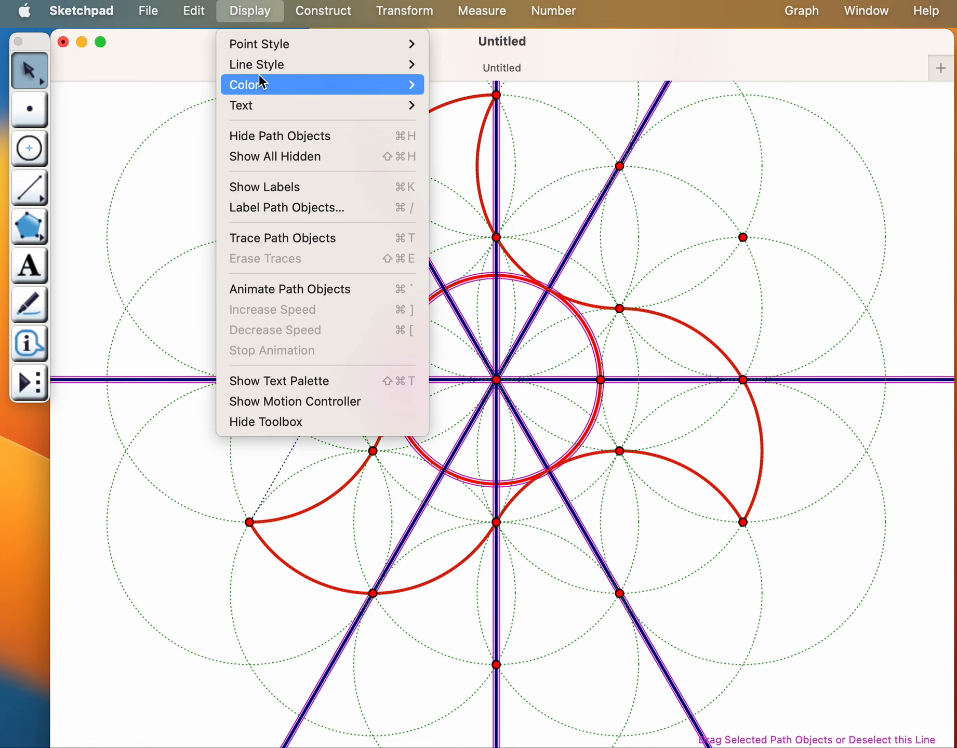
mouse_move(268, 68)
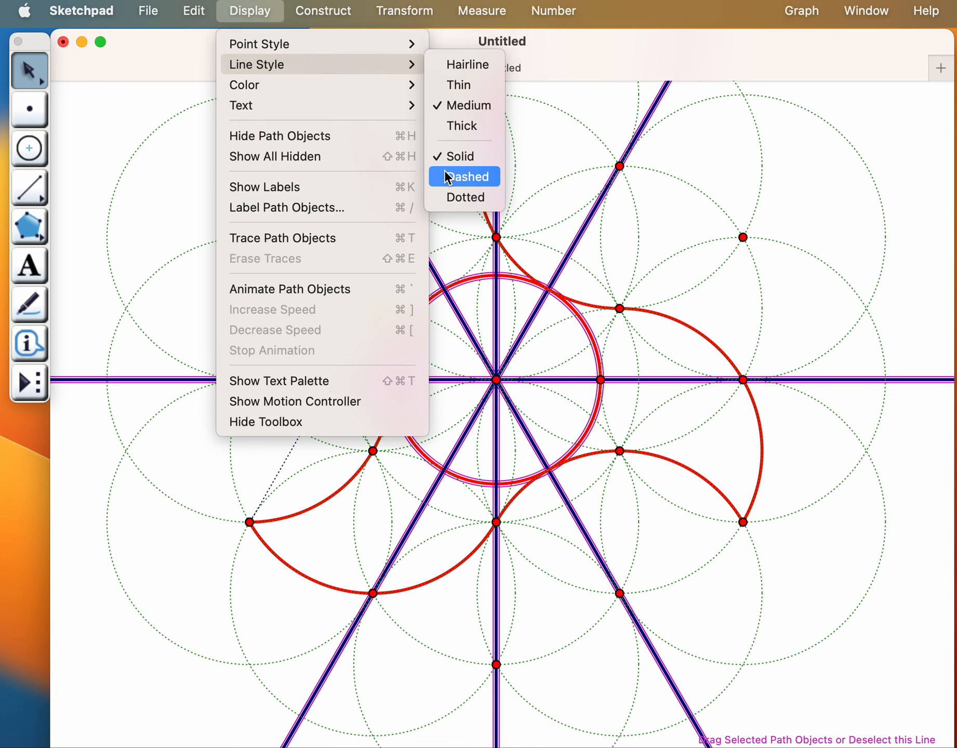
left_click(449, 87)
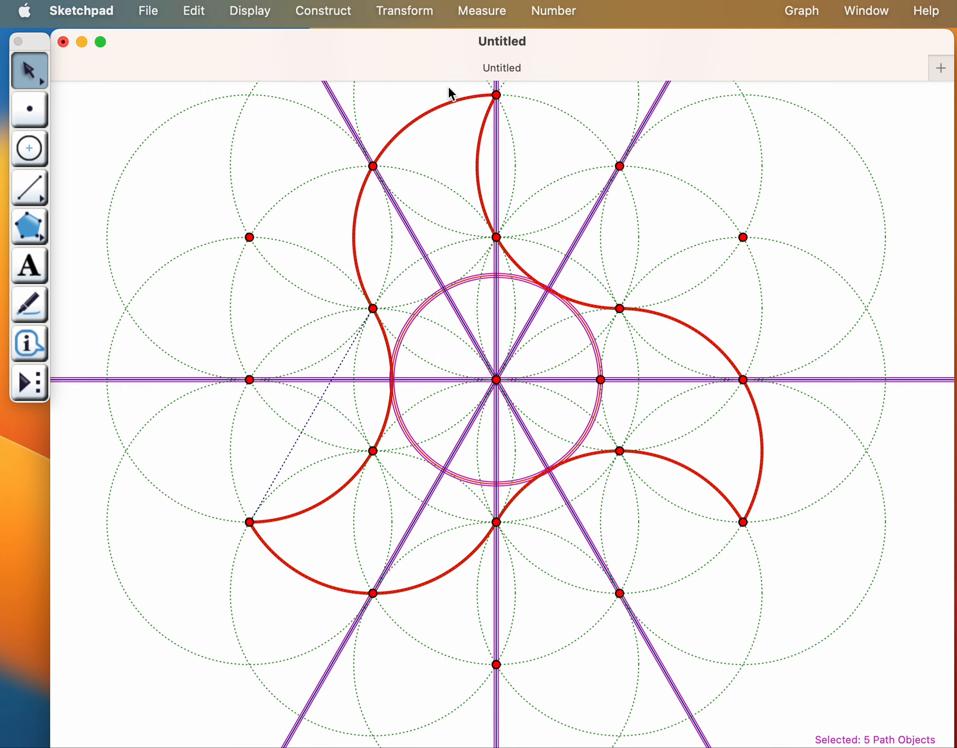
Set the line style of the four lines through the centre and the small central circle to Dotted.
left_click(249, 12)
mouse_move(249, 66)
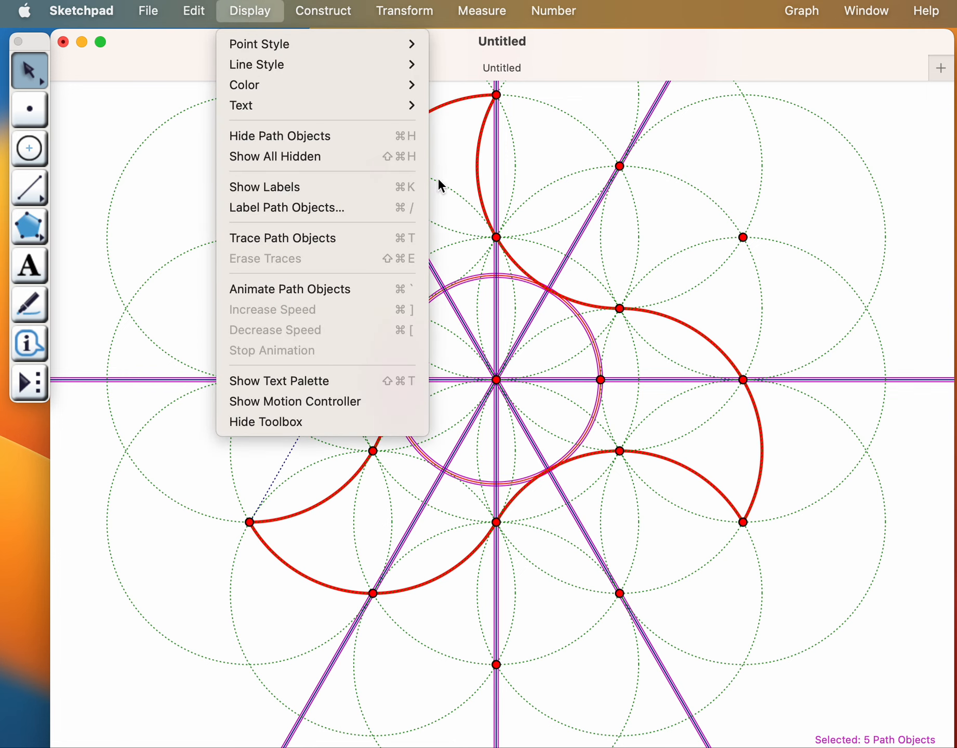
mouse_move(397, 66)
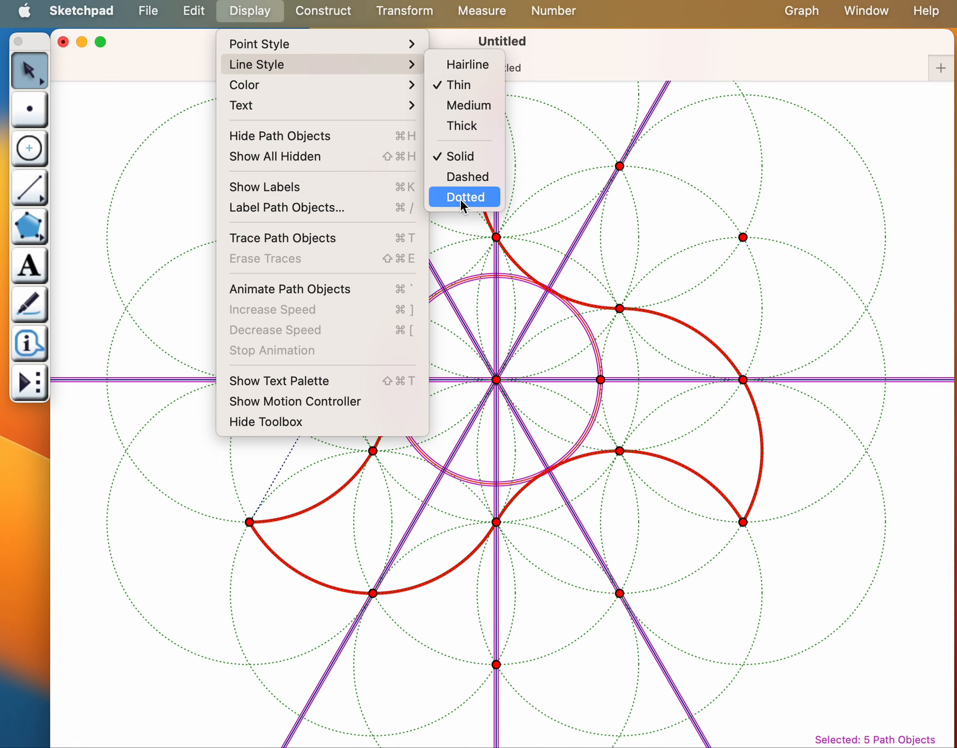
left_click(460, 198)
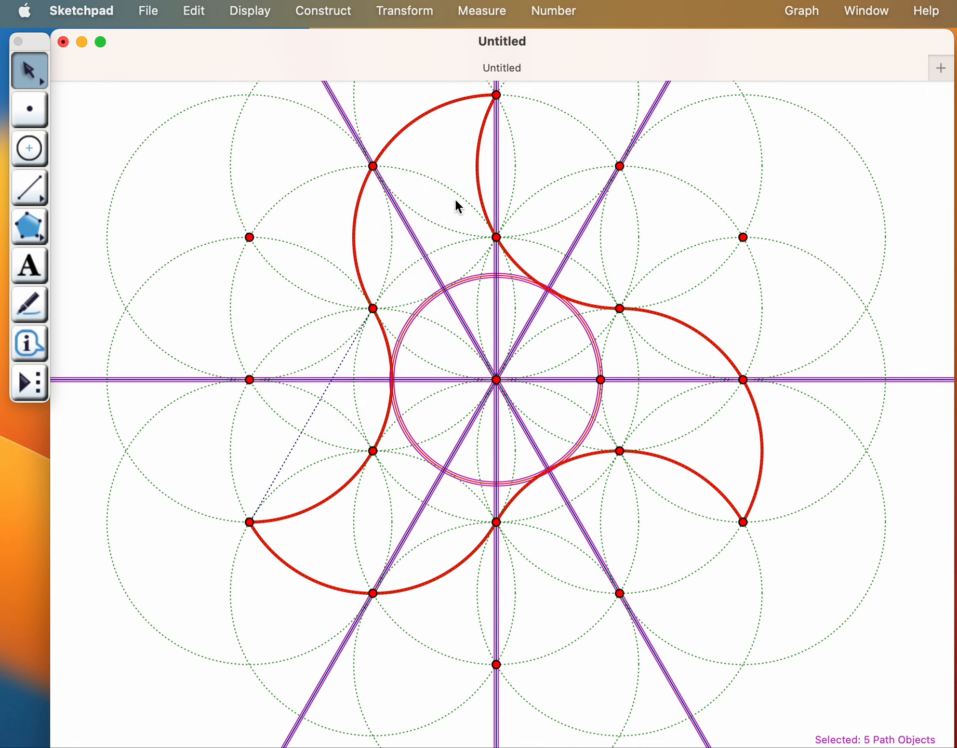
left_click(81, 118)
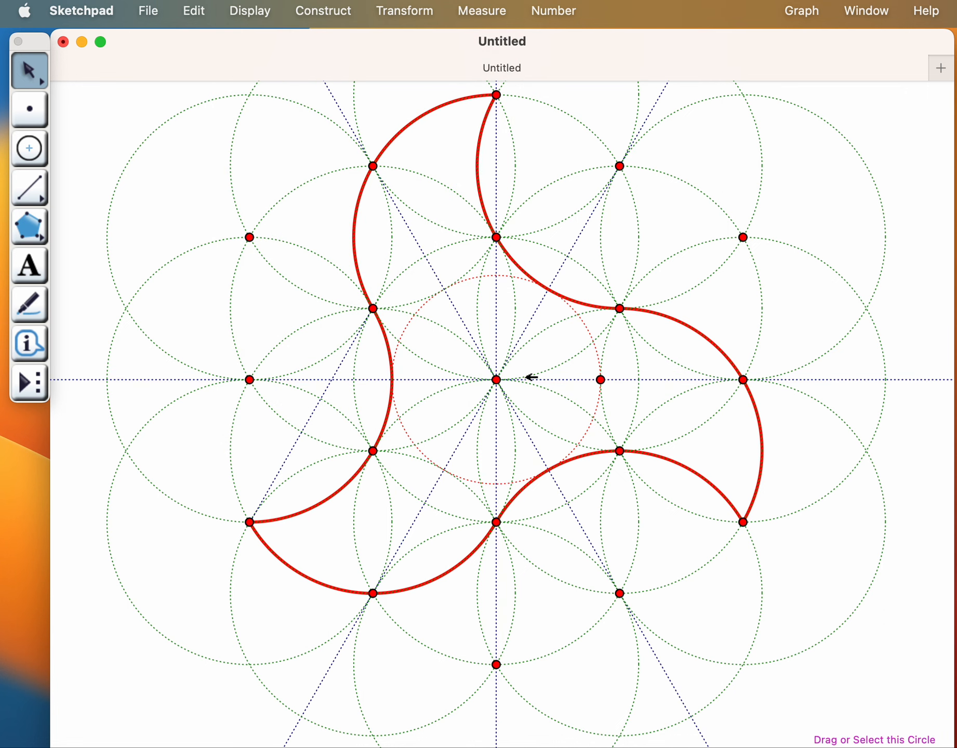
Draw a segment from the small central circle's rightmost point to its upper-right intersection with the diagonal line.
left_click(31, 193)
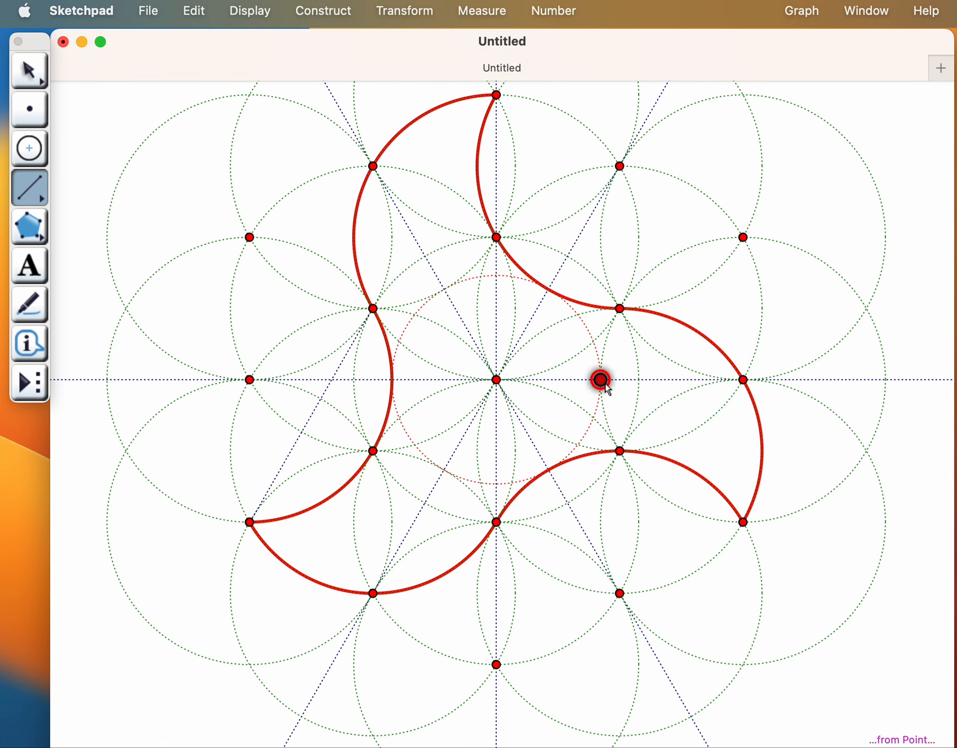
left_click_drag(600, 380, 548, 290)
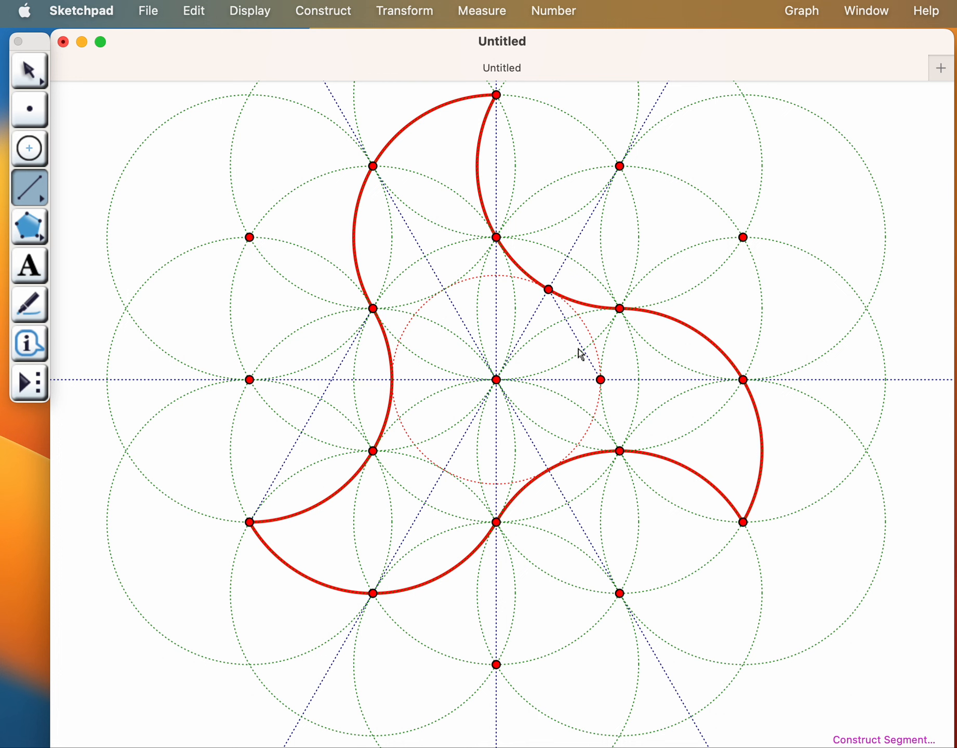
left_click(32, 67)
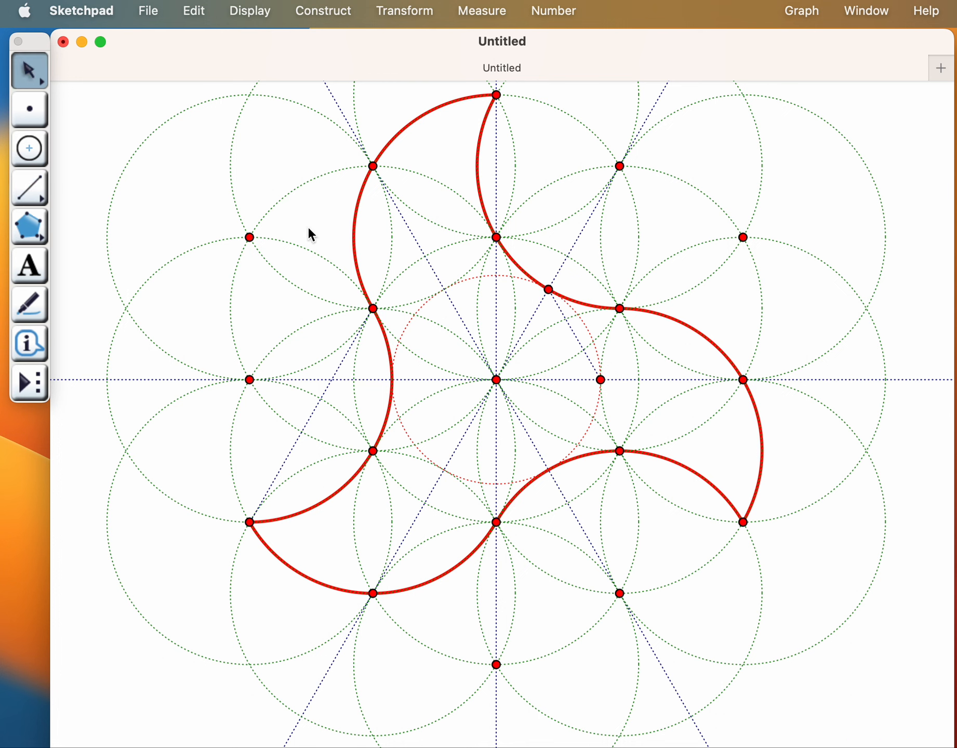
Set the line style of the new segment inside the central circle to Medium and Solid.
left_click(573, 332)
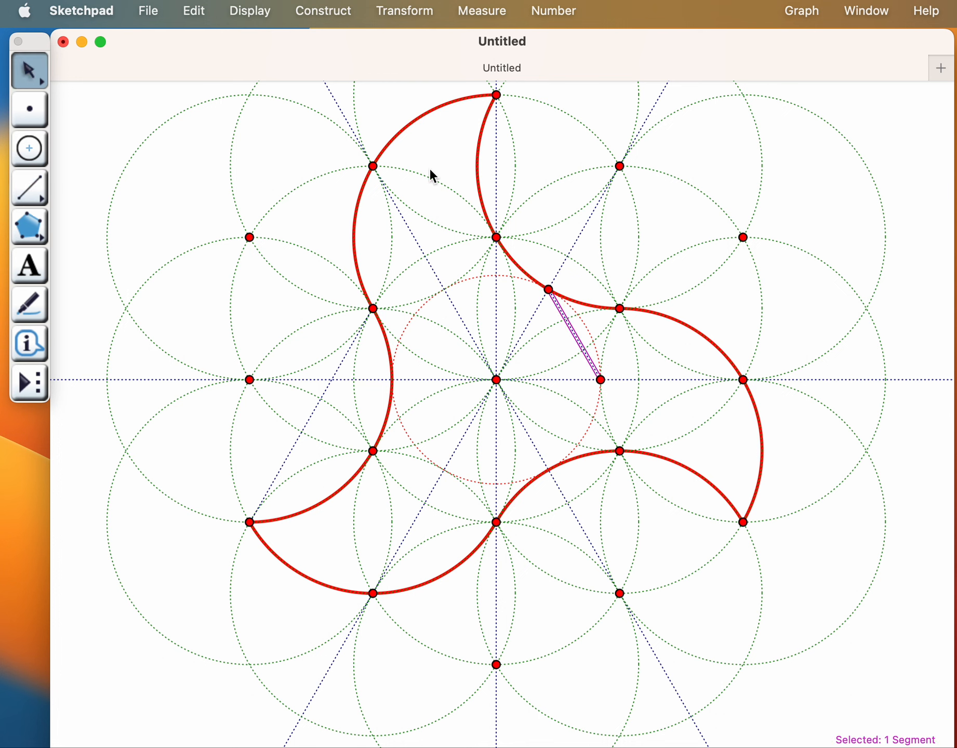
left_click(314, 6)
mouse_move(266, 11)
mouse_move(266, 65)
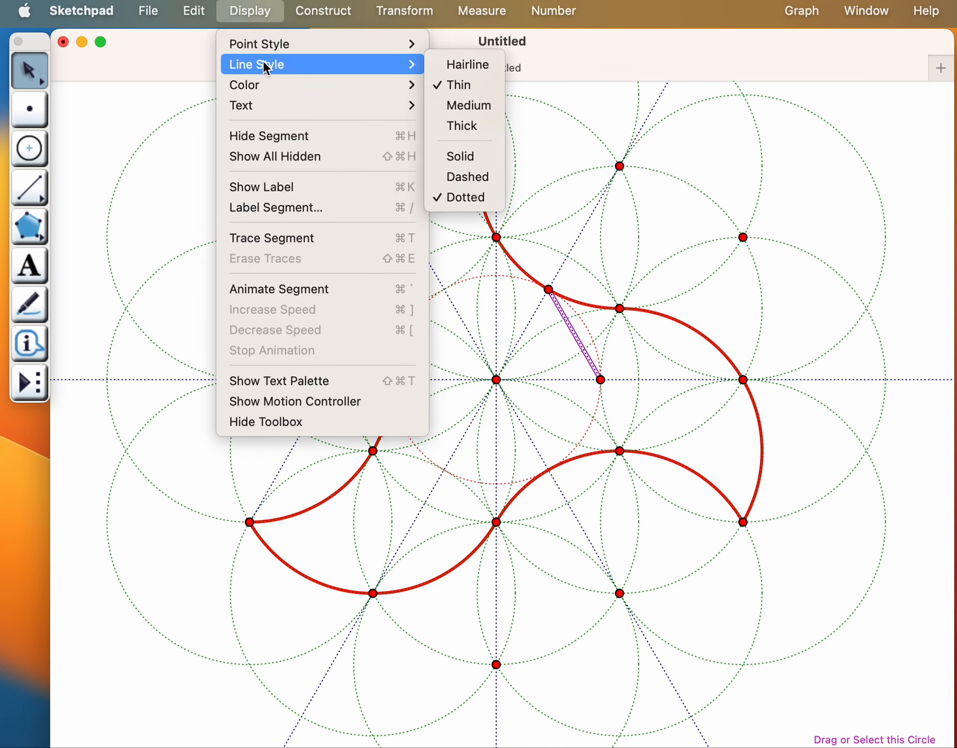
left_click(467, 106)
left_click(277, 12)
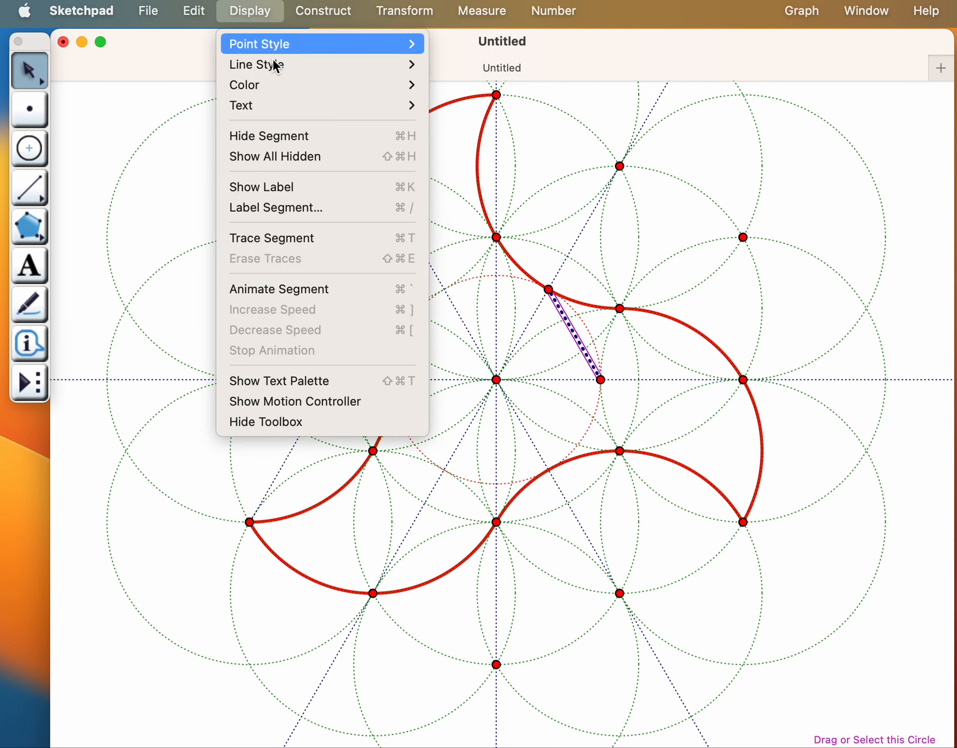
mouse_move(341, 66)
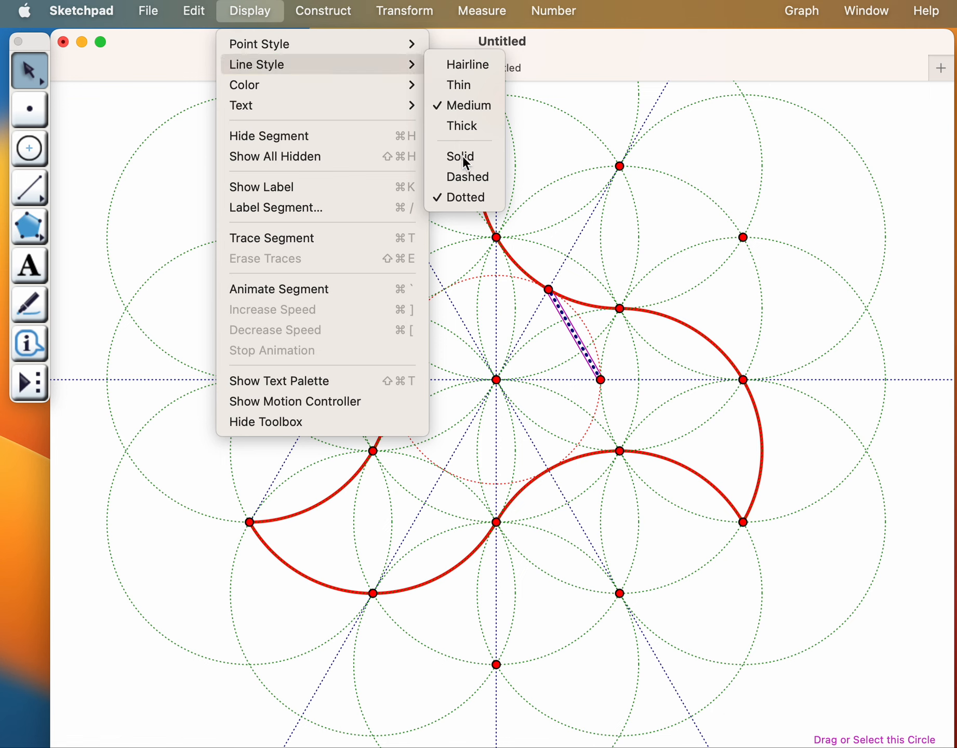
left_click(442, 158)
Colour the new segment inside the central circle red.
left_click(253, 12)
mouse_move(258, 63)
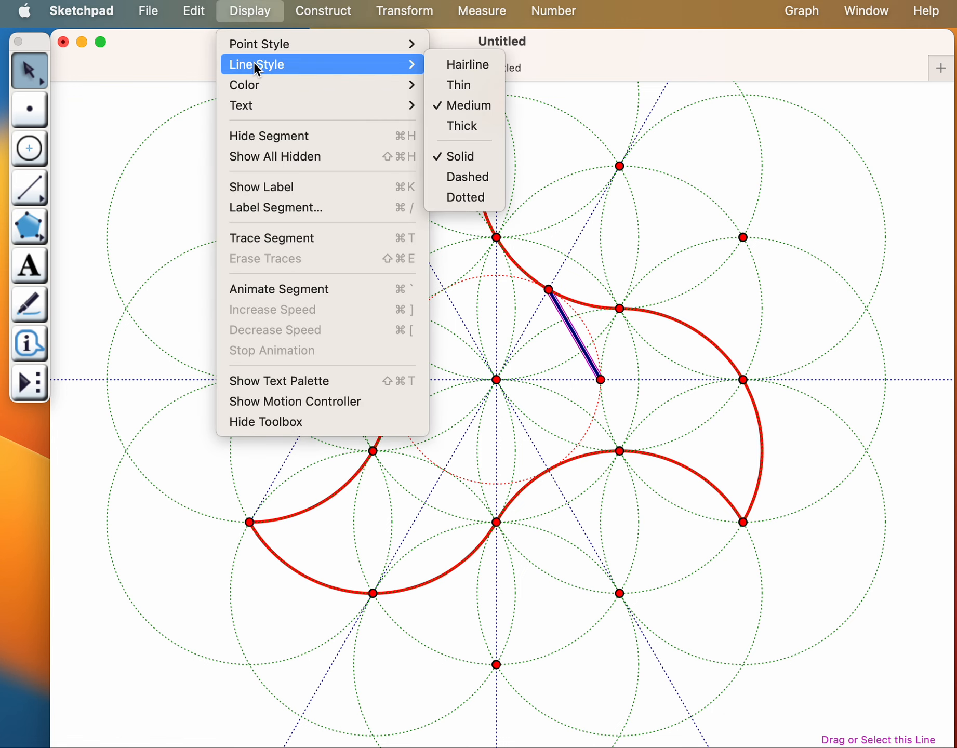
mouse_move(411, 90)
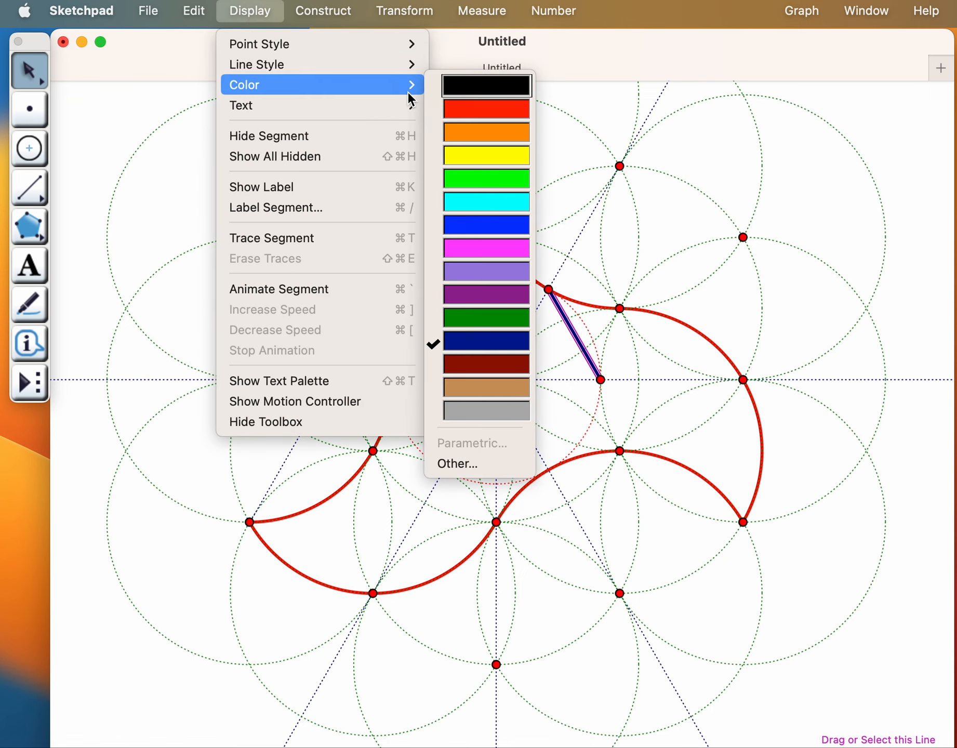
left_click(493, 111)
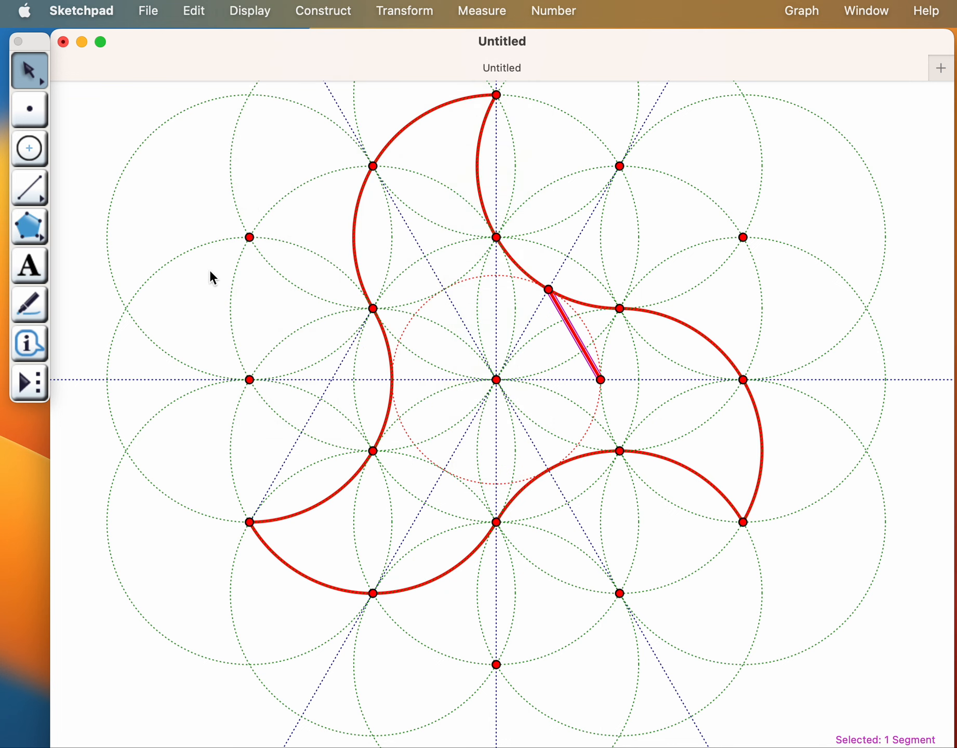
left_click(162, 237)
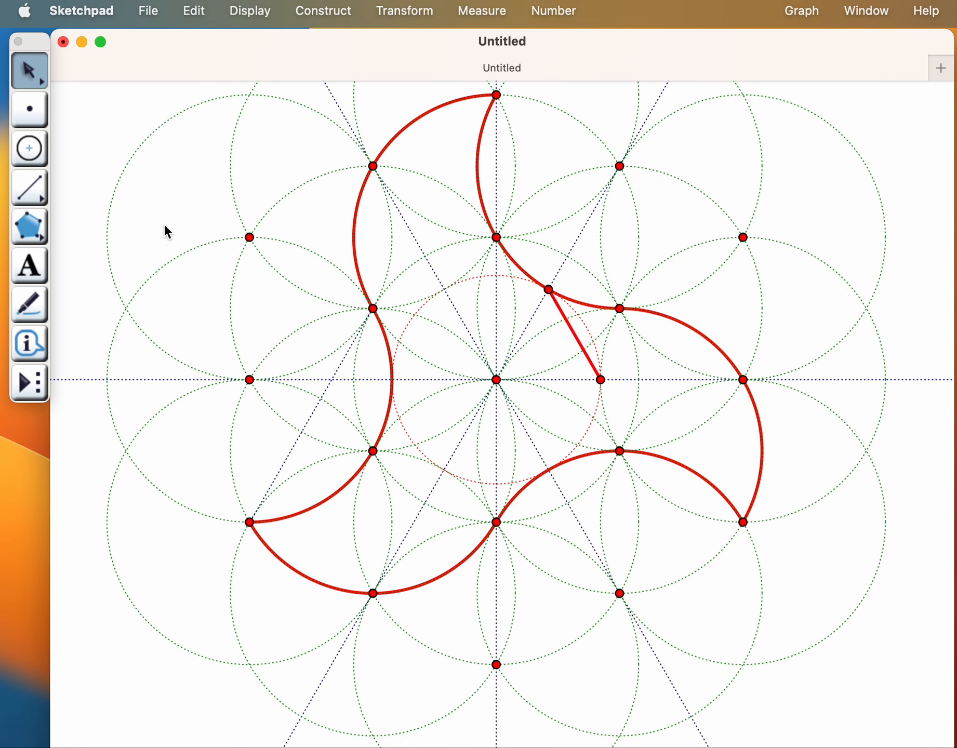
Draw the remaining five sides of the regular hexagon, joining neighbouring intersections of the small central circle with the diagonal and horizontal lines.
left_click(33, 187)
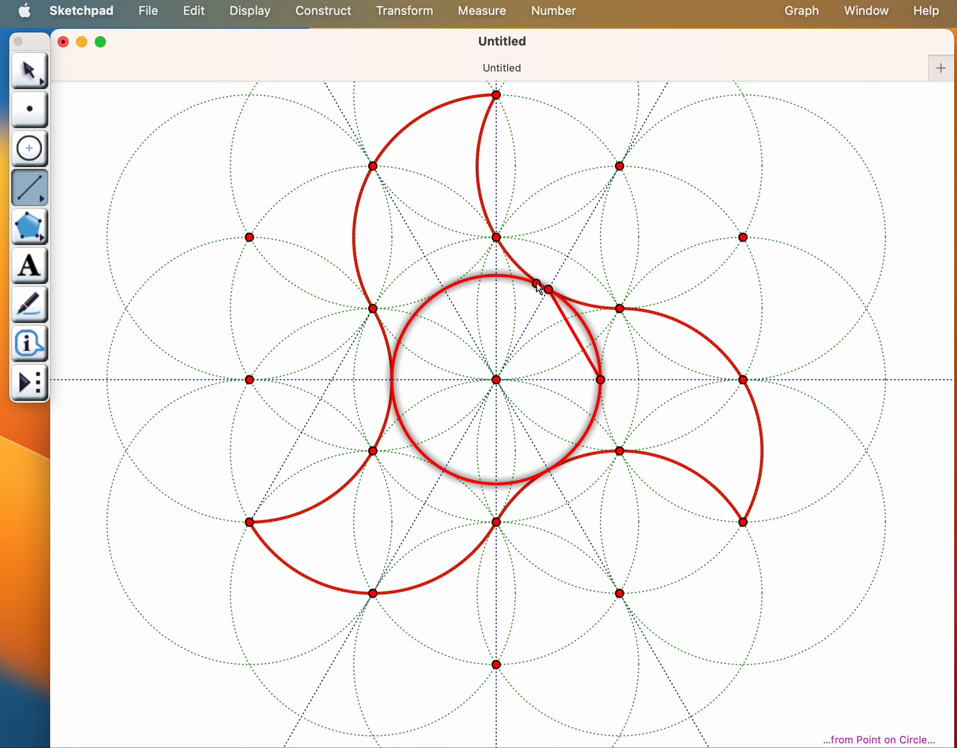
left_click_drag(548, 290, 444, 471)
left_click_drag(444, 470, 600, 380)
left_click(32, 61)
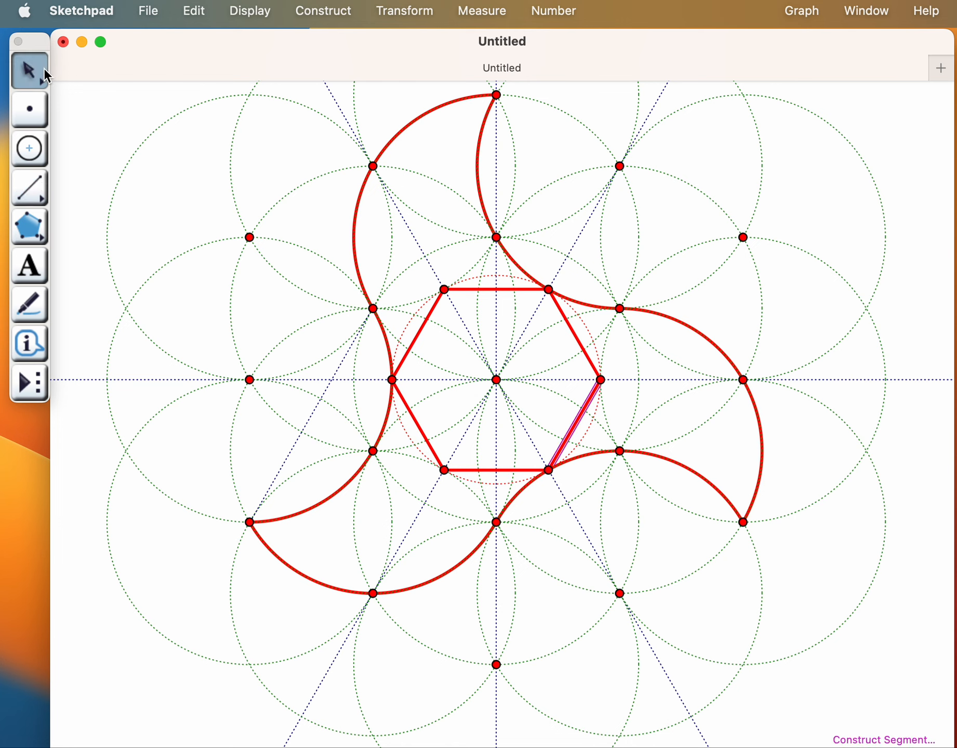
left_click(88, 140)
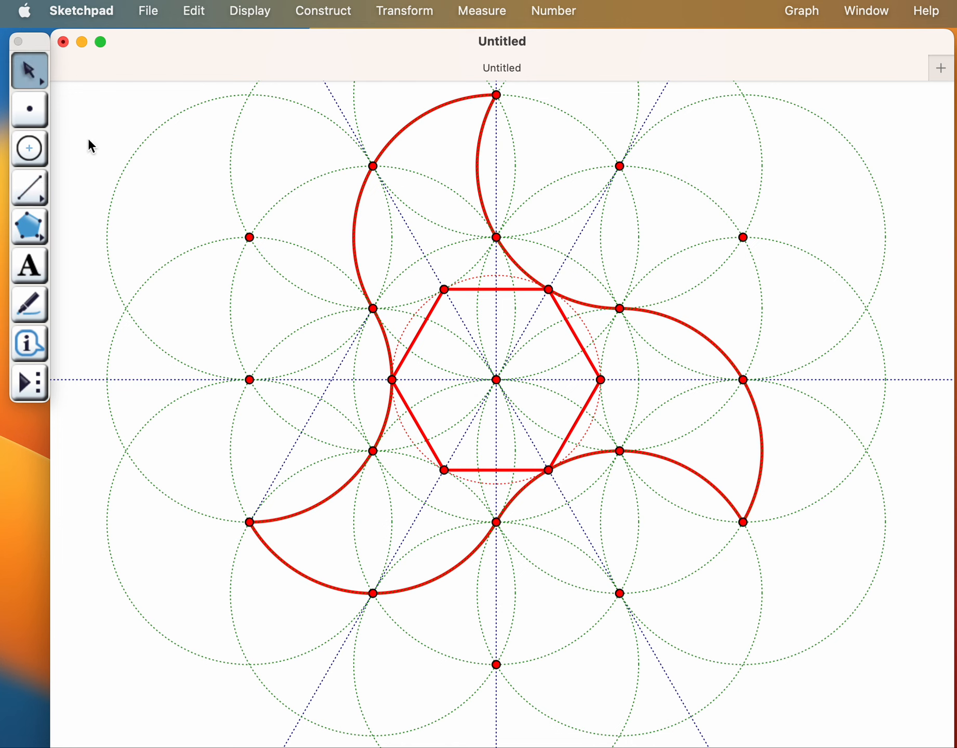
Draw six segments joining every second vertex of the hexagon to form a six-pointed star.
left_click(38, 195)
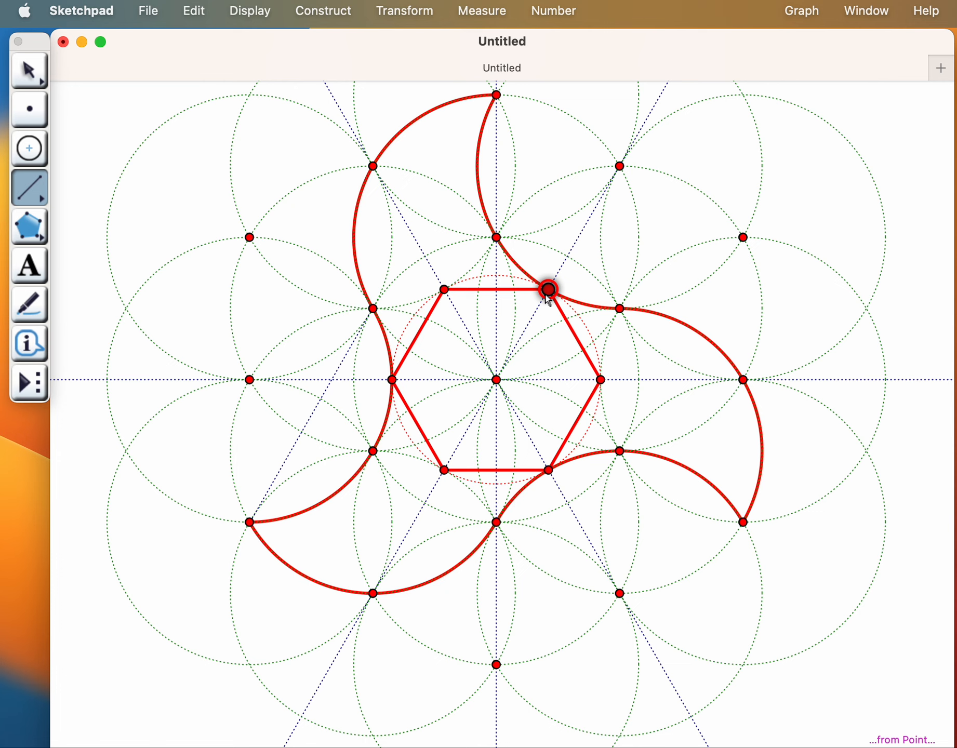
mouse_move(548, 289)
left_mouse_down()
mouse_move(394, 381)
mouse_move(548, 471)
mouse_move(549, 290)
left_mouse_up()
left_click_drag(601, 380, 444, 289)
left_click_drag(392, 380, 600, 380)
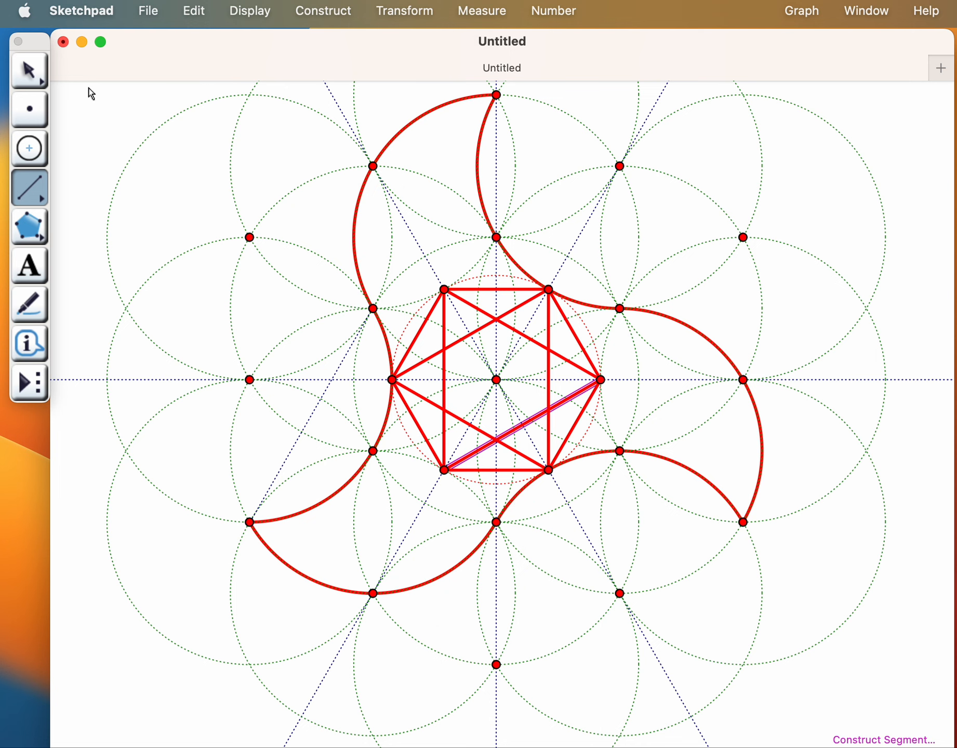
left_click(29, 75)
left_click(174, 205)
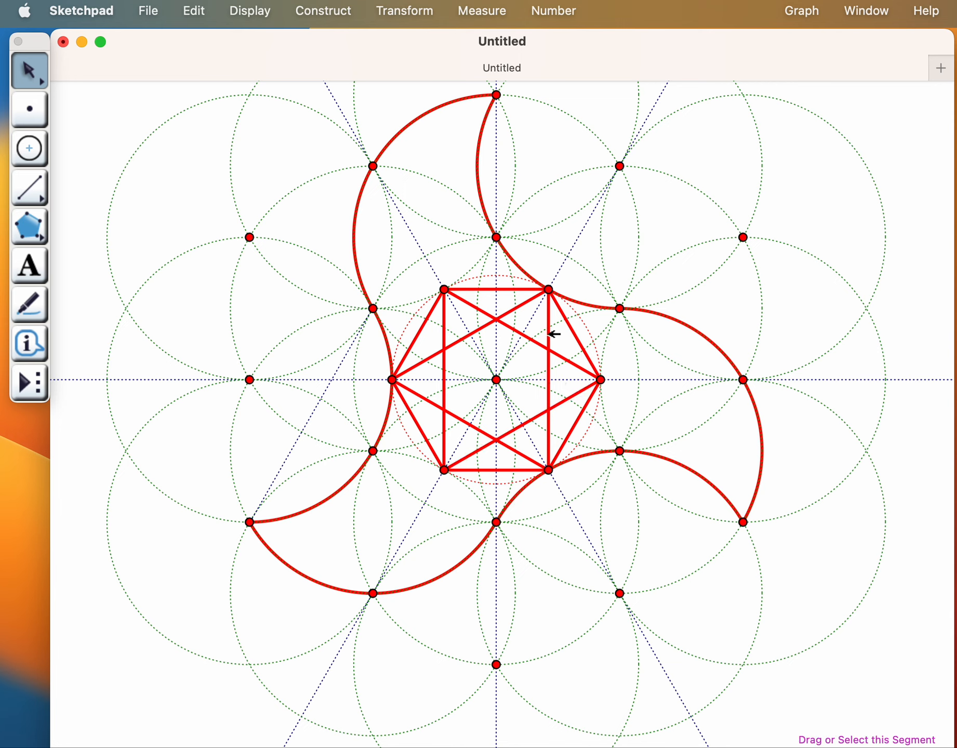
Draw four short segments along the star's edges from the hexagon's upper-right vertex to its left vertex, alternating between inner intersections and hexagon vertices.
left_click(30, 189)
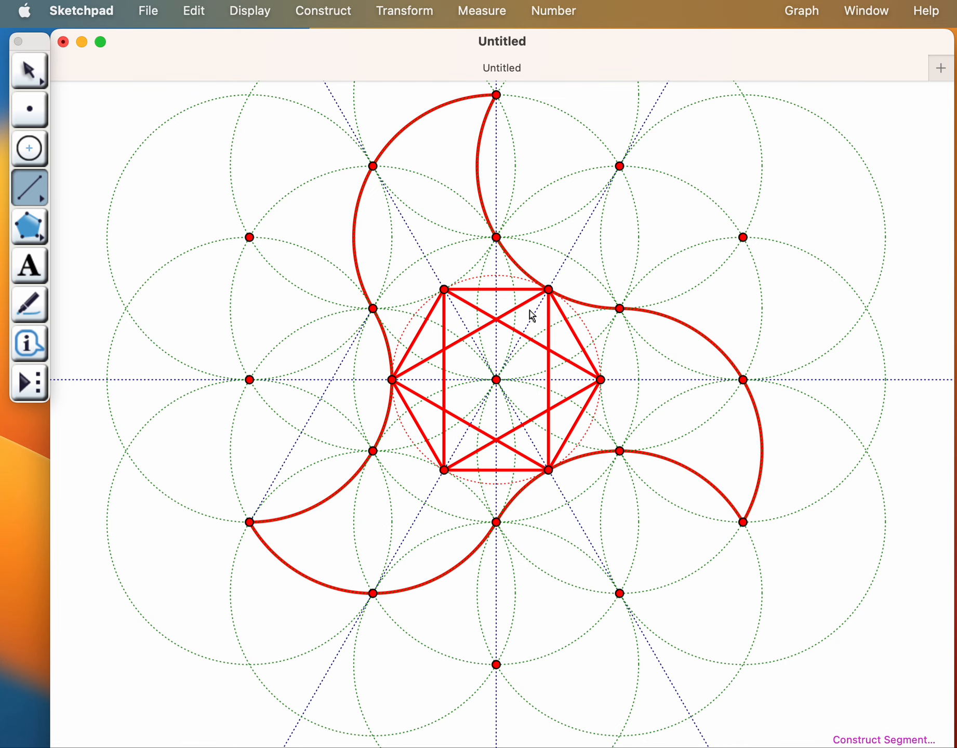
left_click(549, 289)
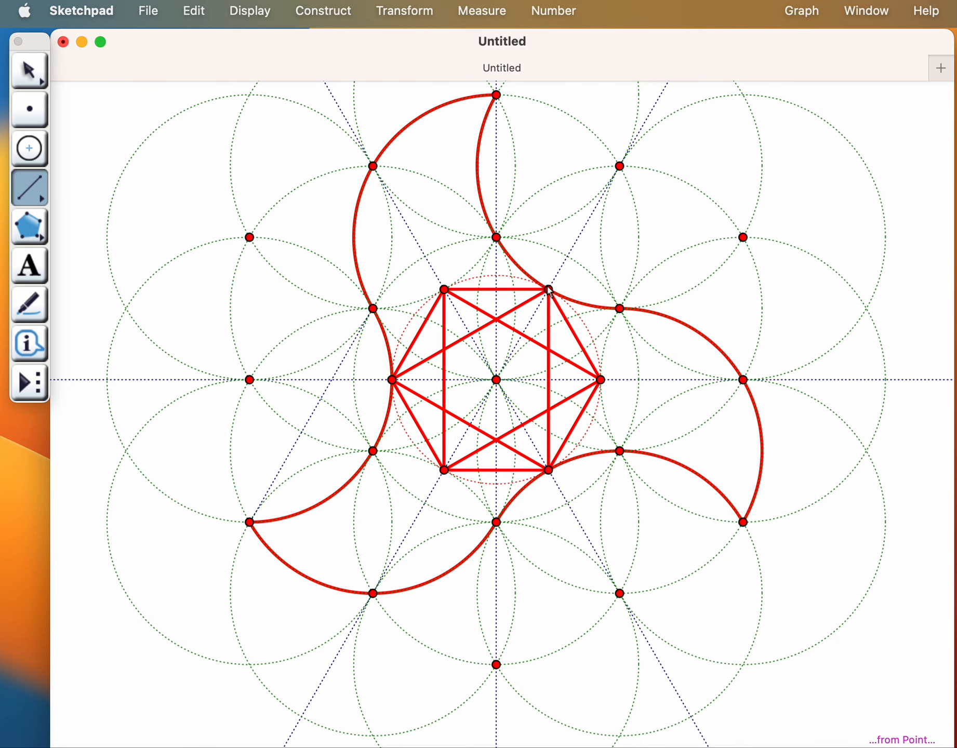
left_click(497, 321)
left_click(497, 321)
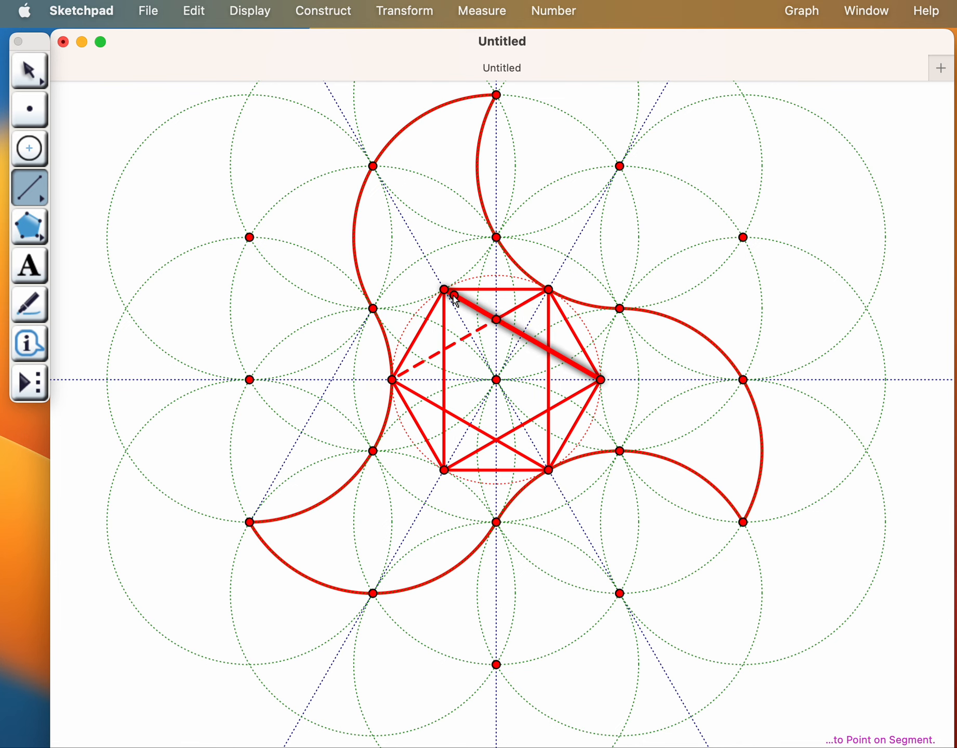
left_click(444, 291)
left_click(445, 291)
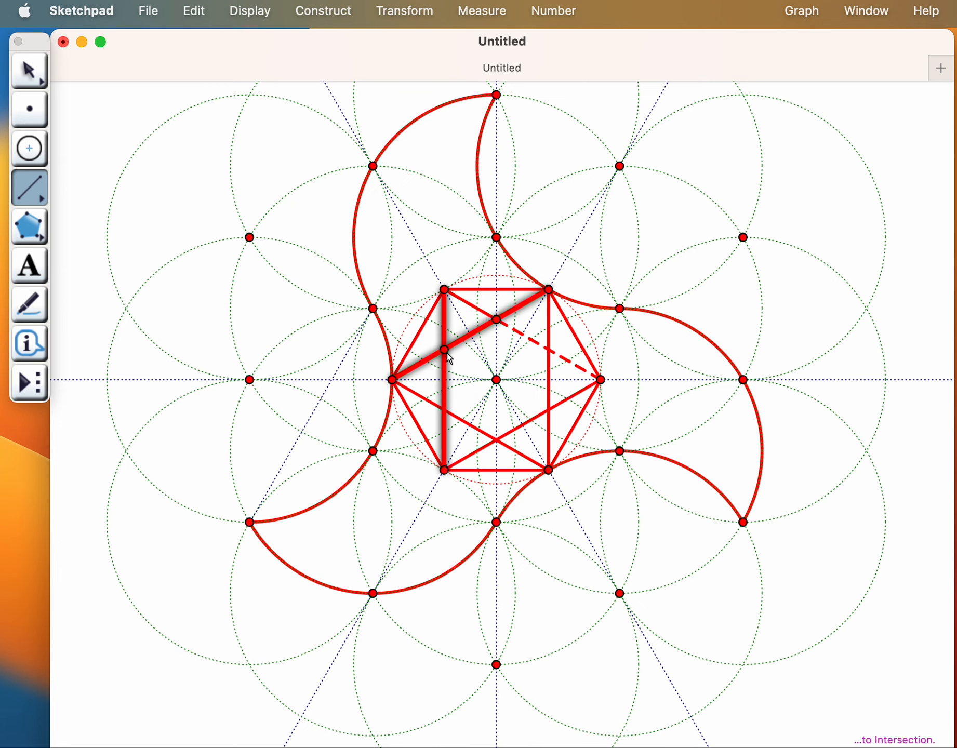
left_click(444, 350)
left_click(444, 349)
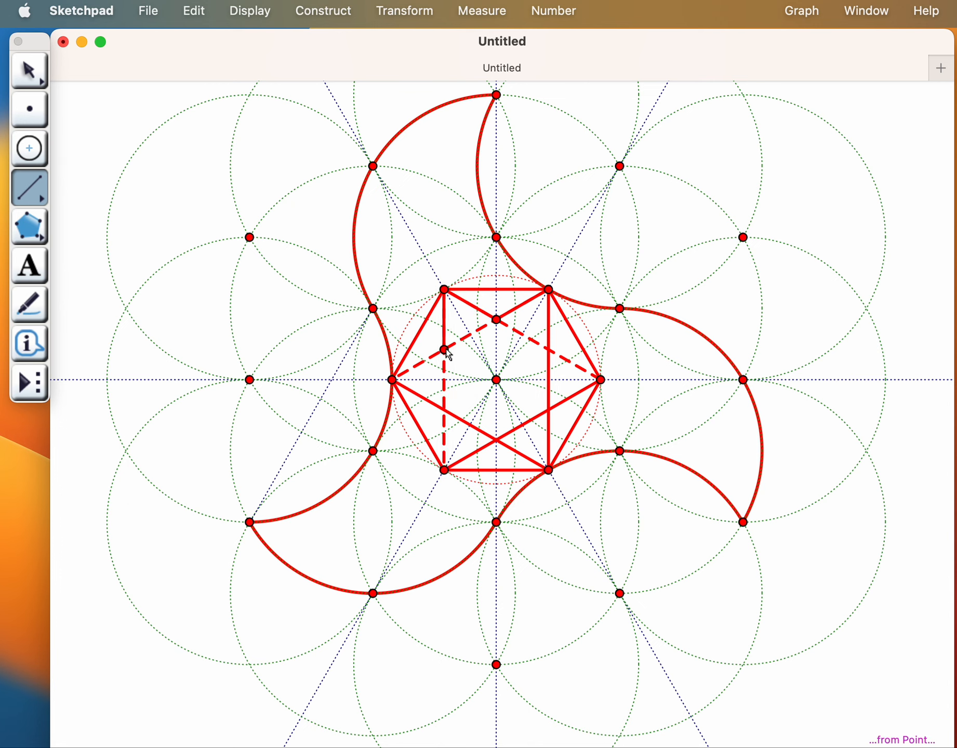
left_click(393, 381)
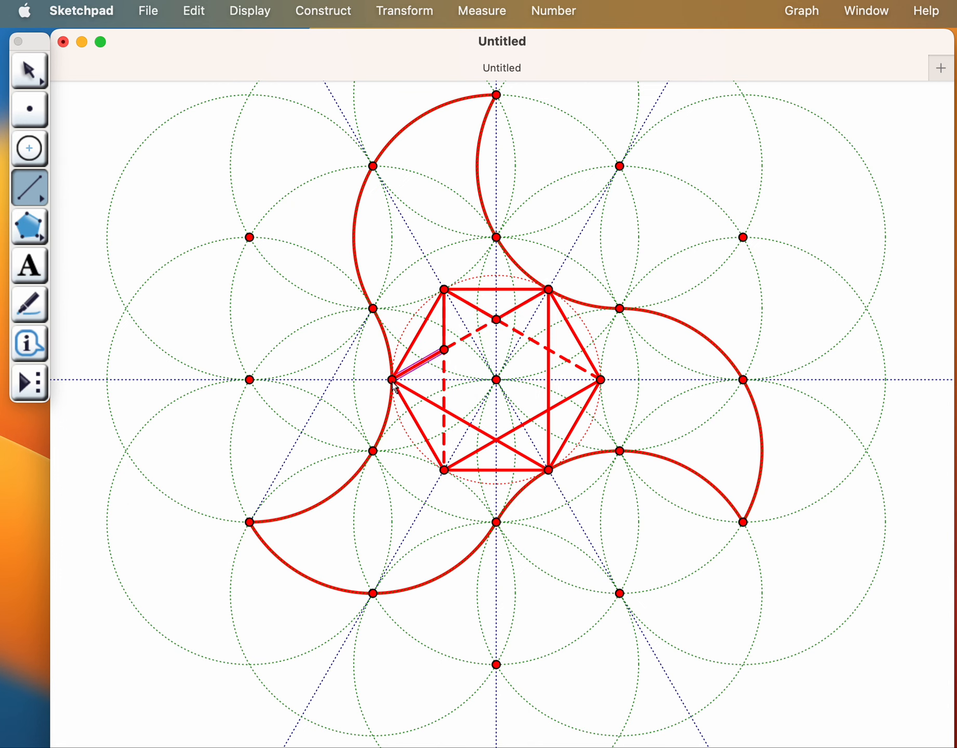
Trace the star's edges with four short segments from the hexagon's left vertex through its lower-left vertex to the lower-right one, via the inner intersections.
left_click(394, 381)
left_click(444, 410)
left_click(444, 410)
left_click(445, 470)
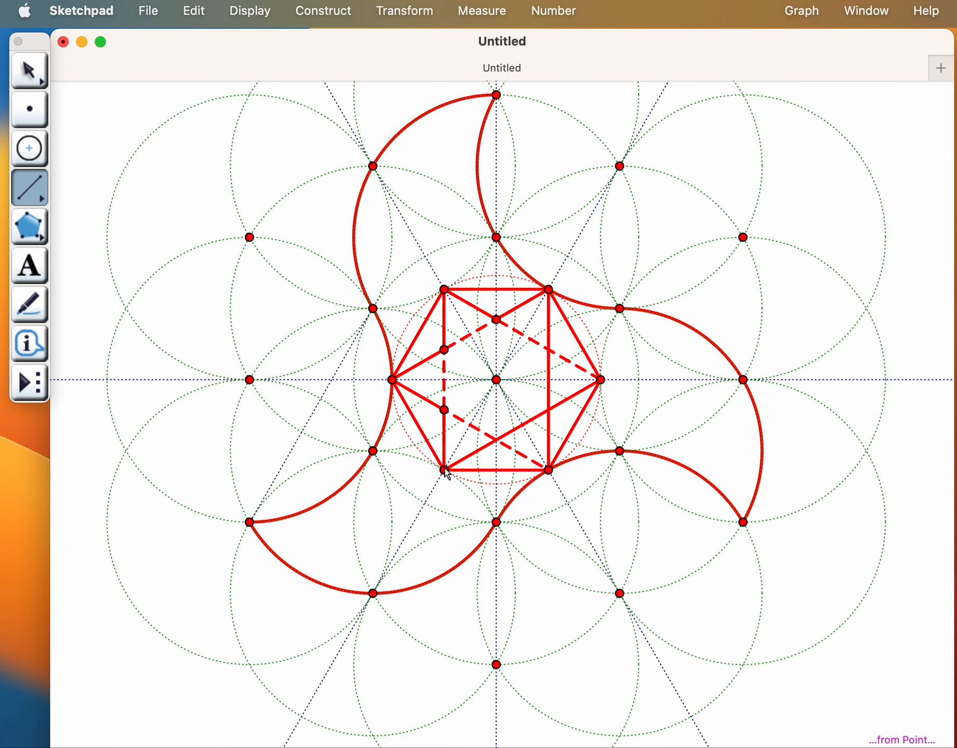
left_click(445, 471)
left_click(496, 441)
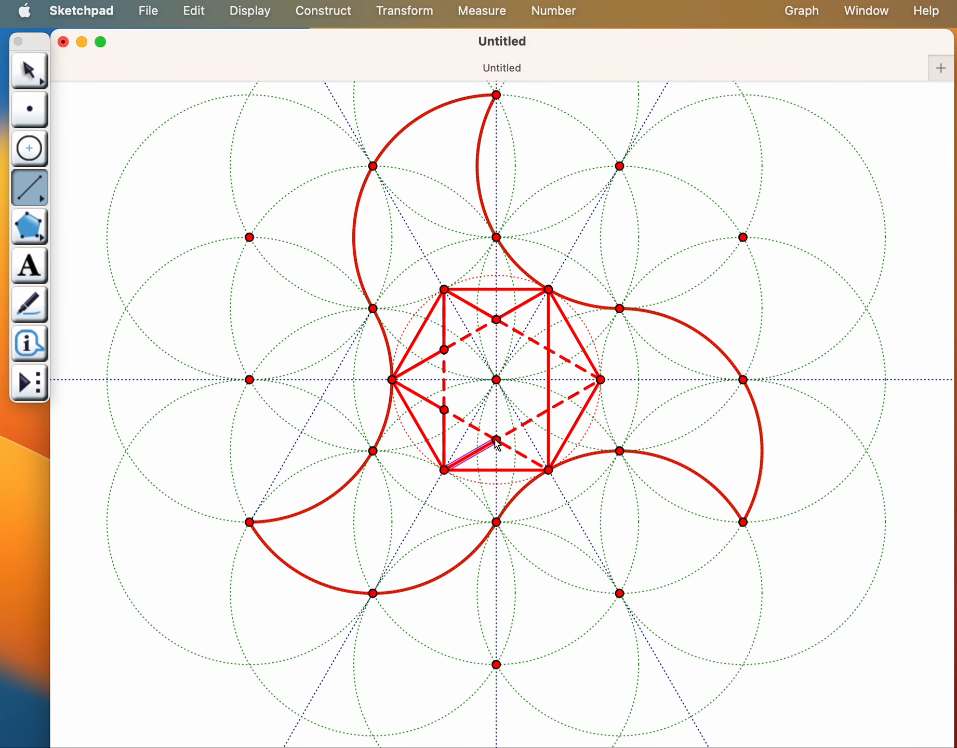
left_click(496, 441)
left_click(548, 471)
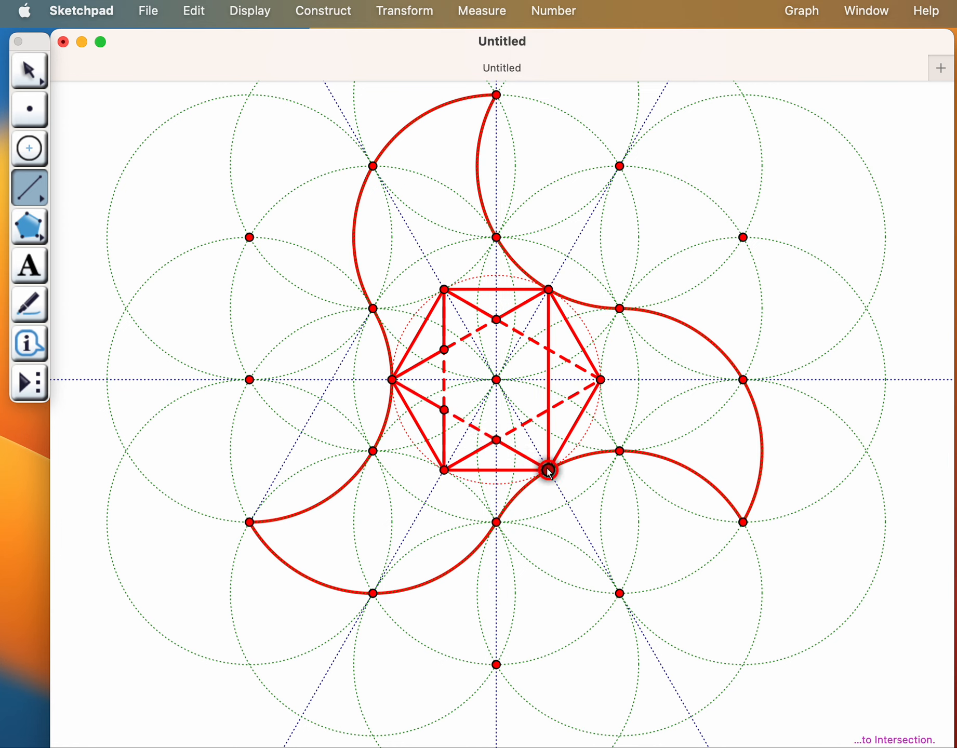
Close the star outline with four short segments from the hexagon's lower-right vertex through its right vertex to the upper-right one, via the inner intersections.
left_click(548, 471)
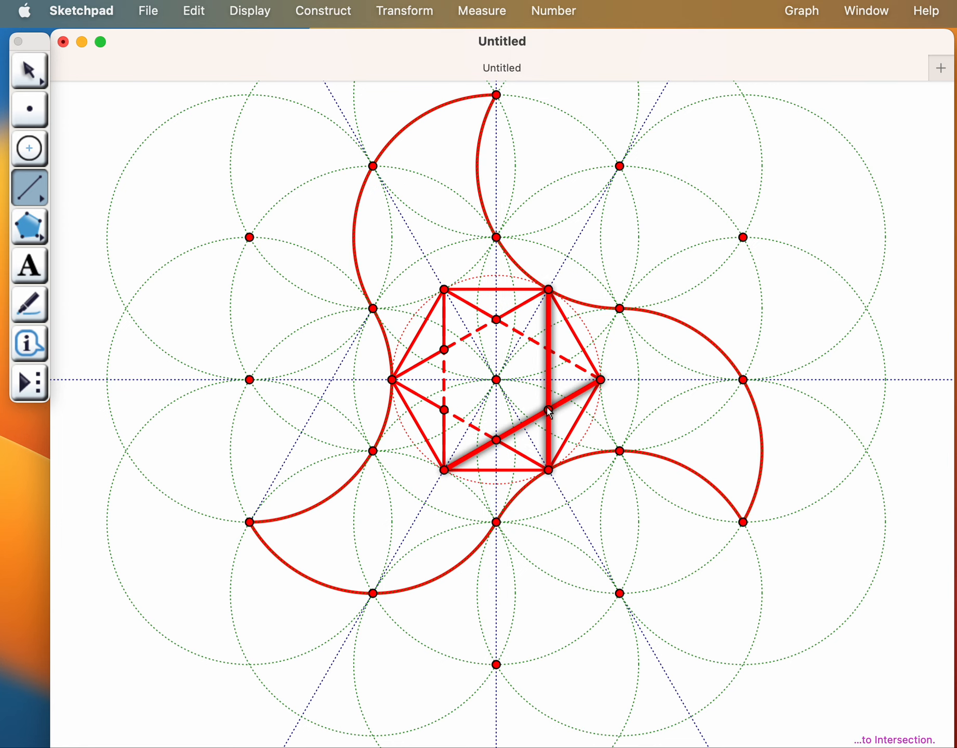
left_click(549, 410)
left_click(549, 410)
left_click(601, 380)
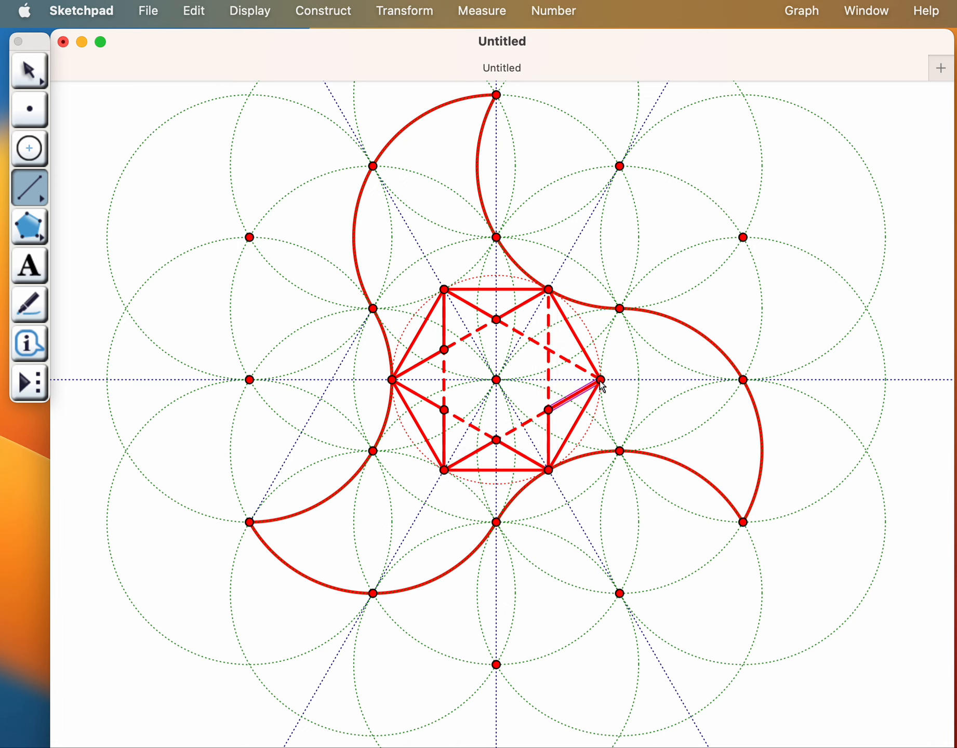
left_click(601, 381)
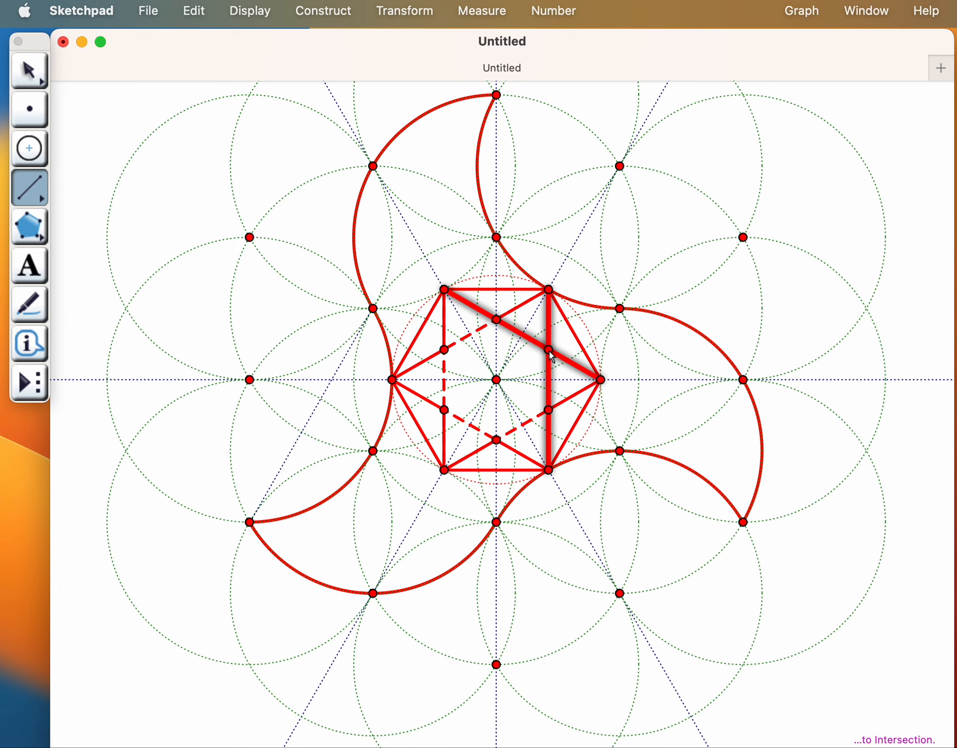
left_click(548, 350)
left_click(548, 349)
left_click(549, 289)
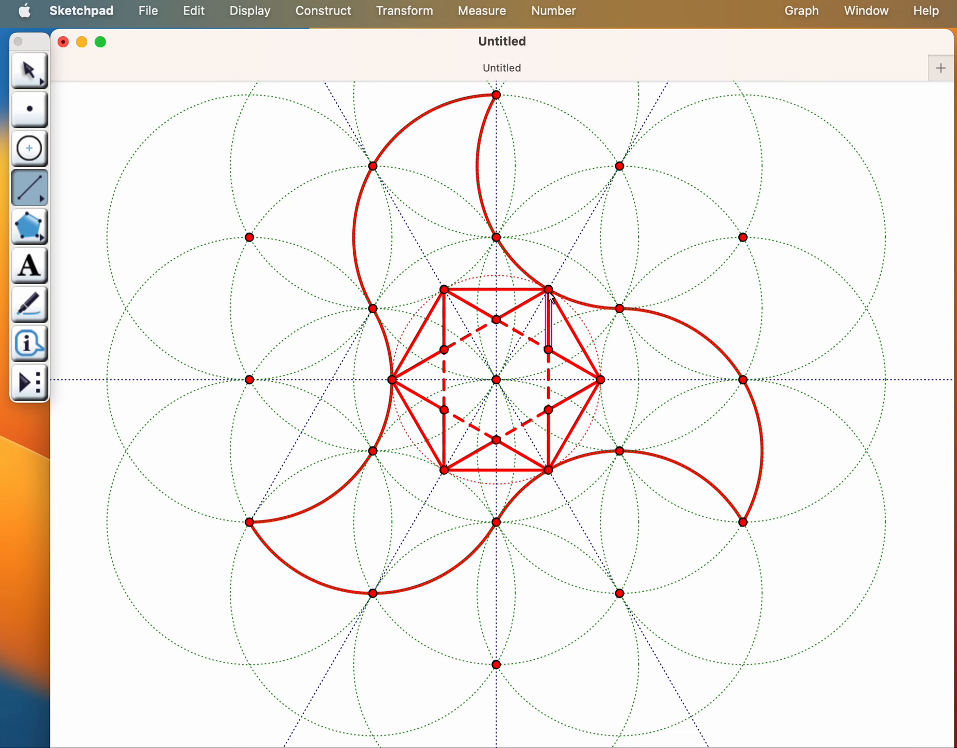
left_click(28, 71)
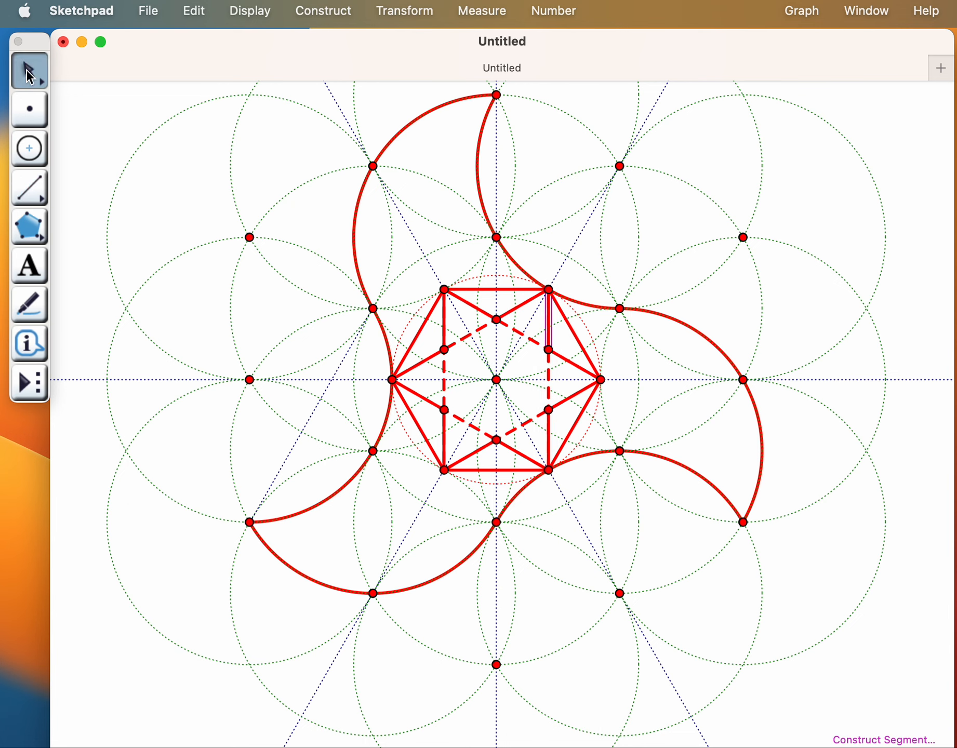
Hide the six long segments joining every second hexagon vertex, leaving only the short segments of the star outline.
left_click(203, 207)
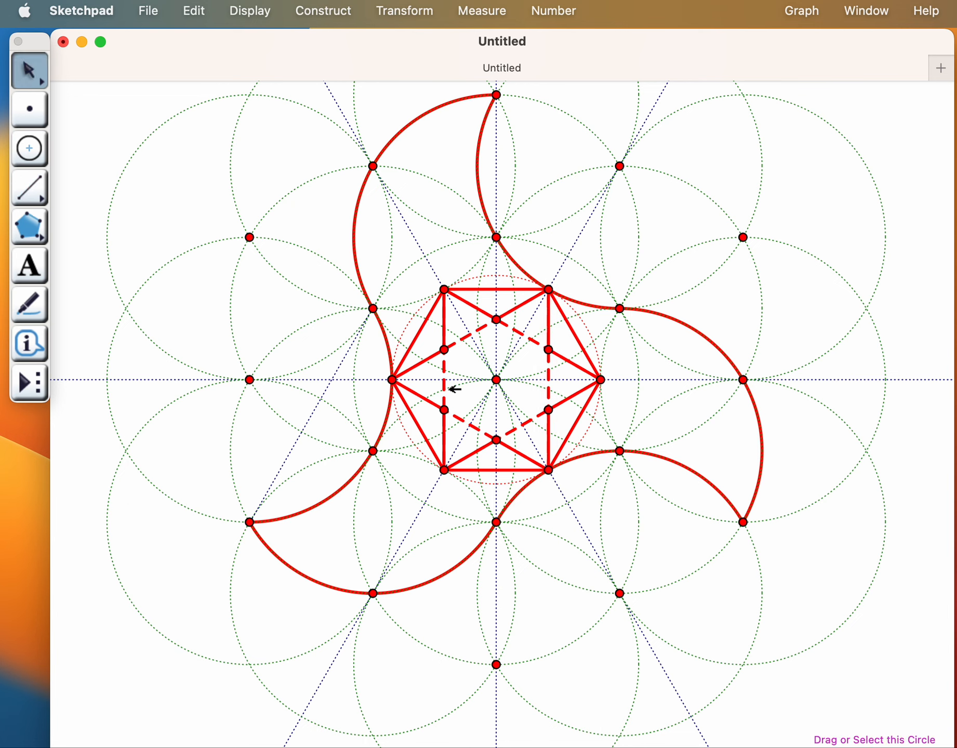
left_click(445, 394)
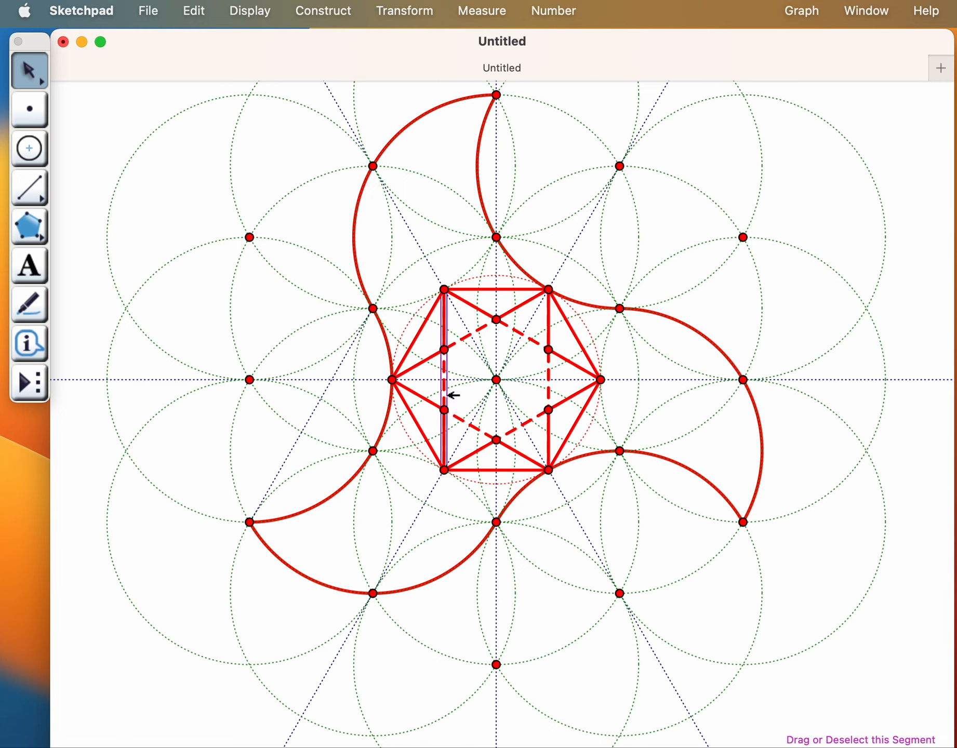
left_click(461, 340, "shift")
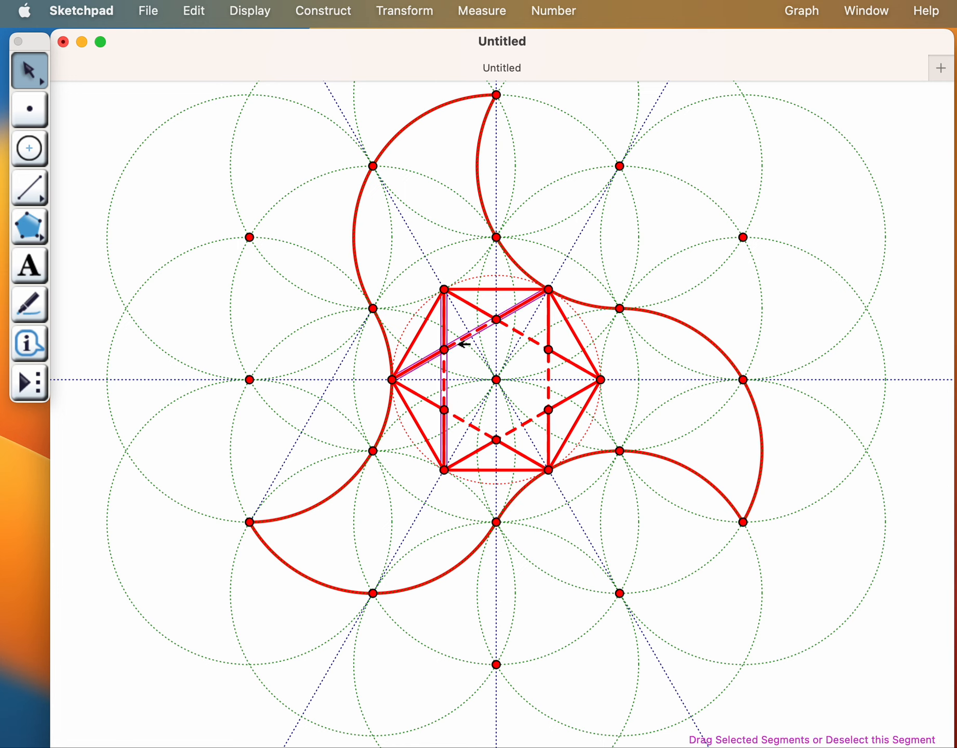
left_click(569, 362, "shift")
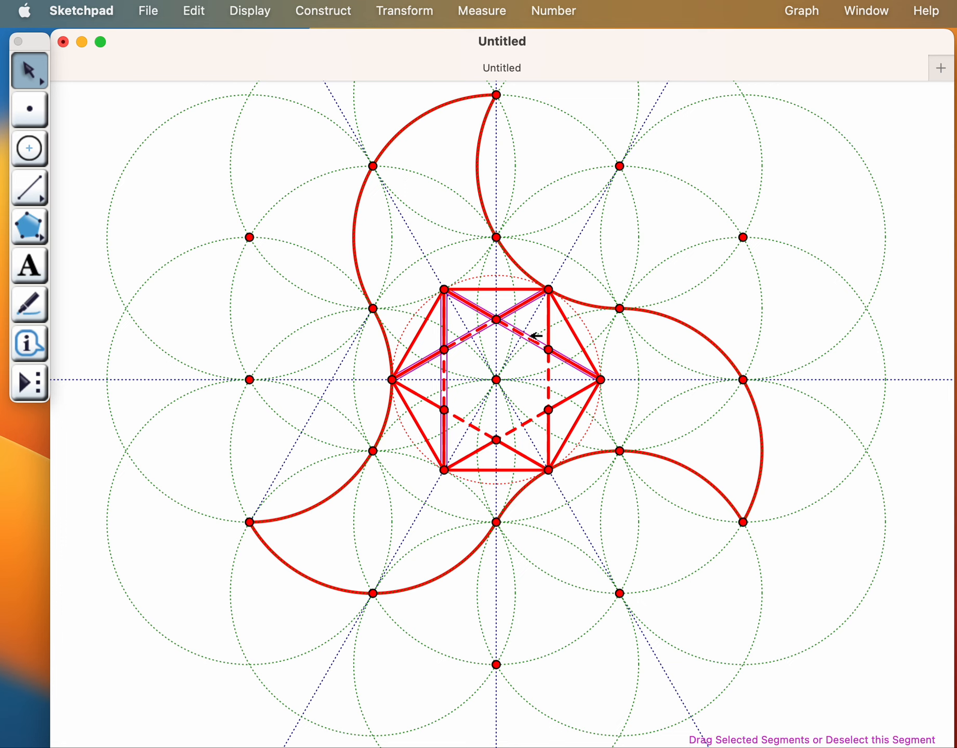
left_click(549, 377, "shift")
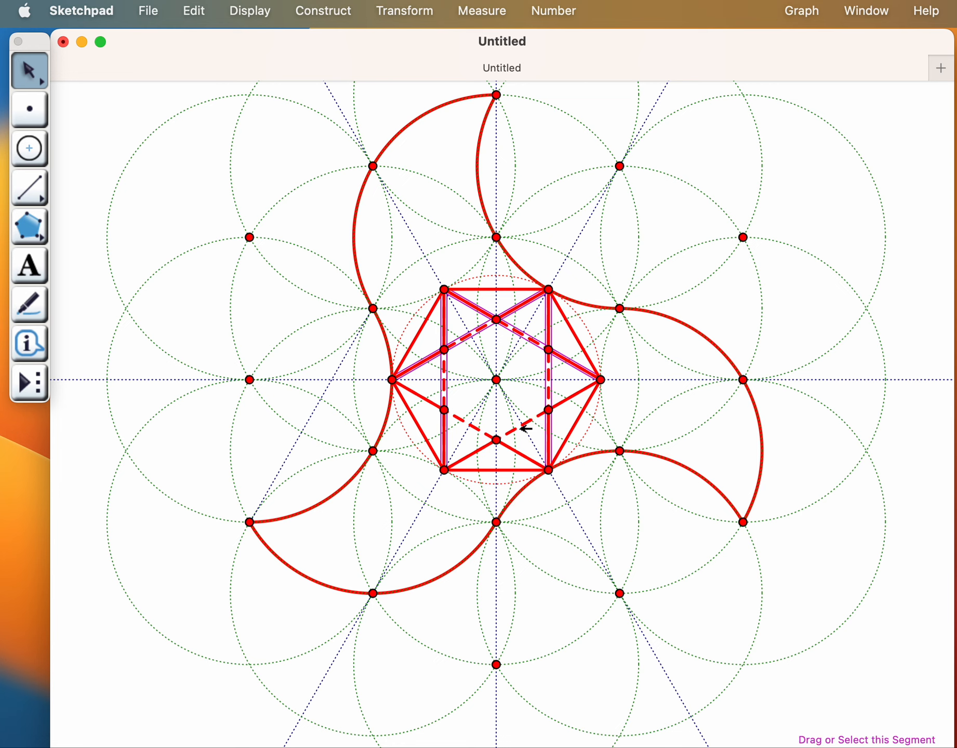
left_click(520, 427, "shift")
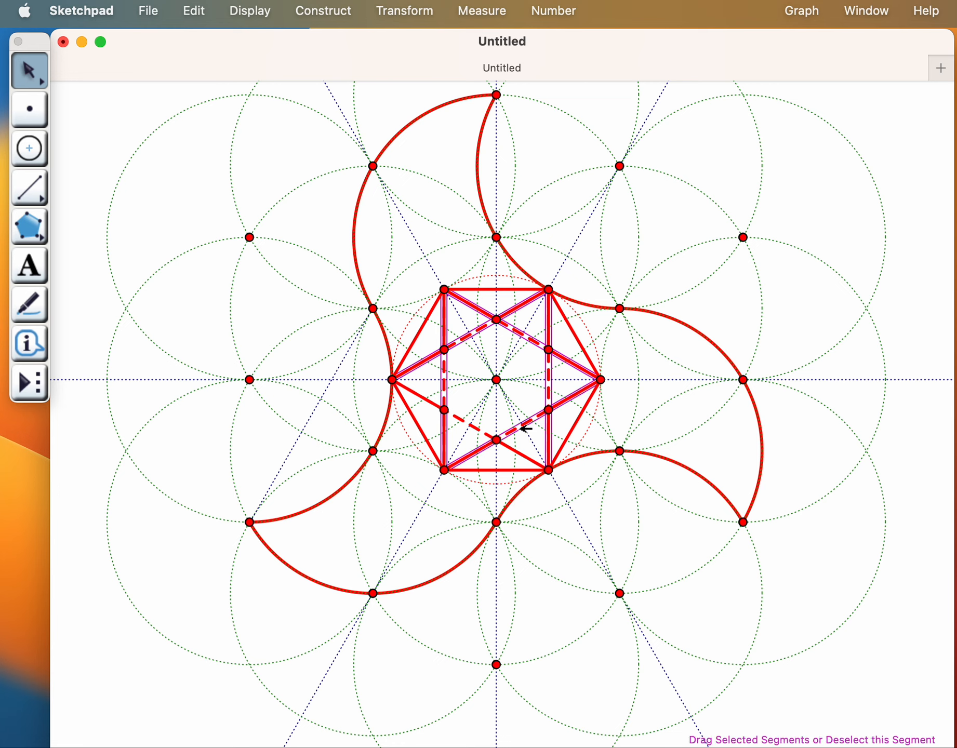
left_click(491, 435, "shift")
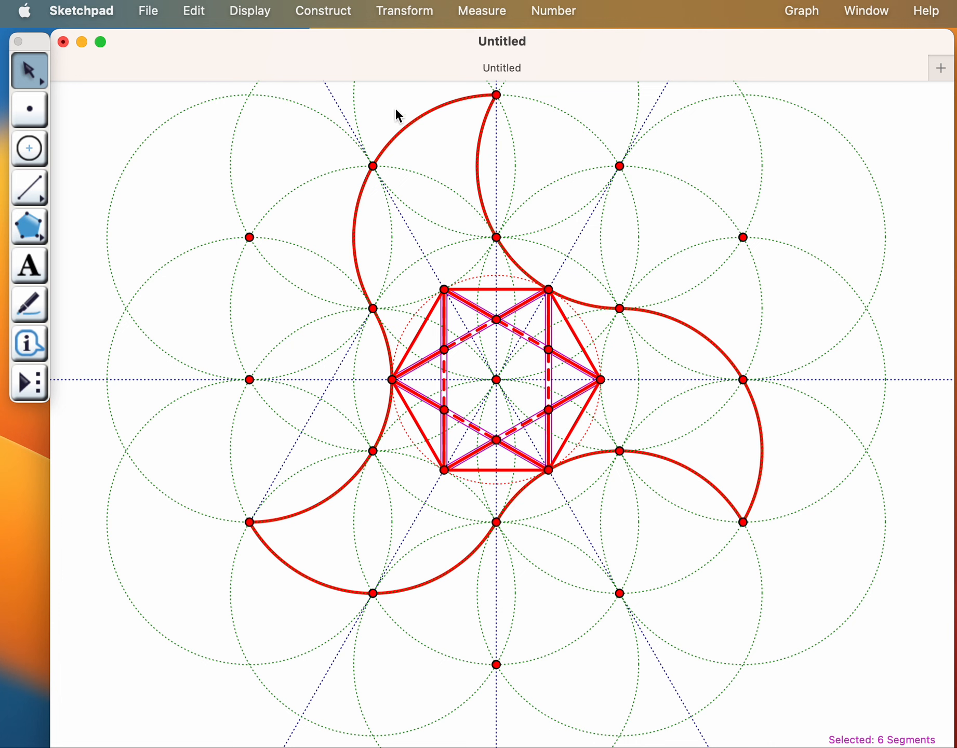
left_click(259, 15)
mouse_move(257, 68)
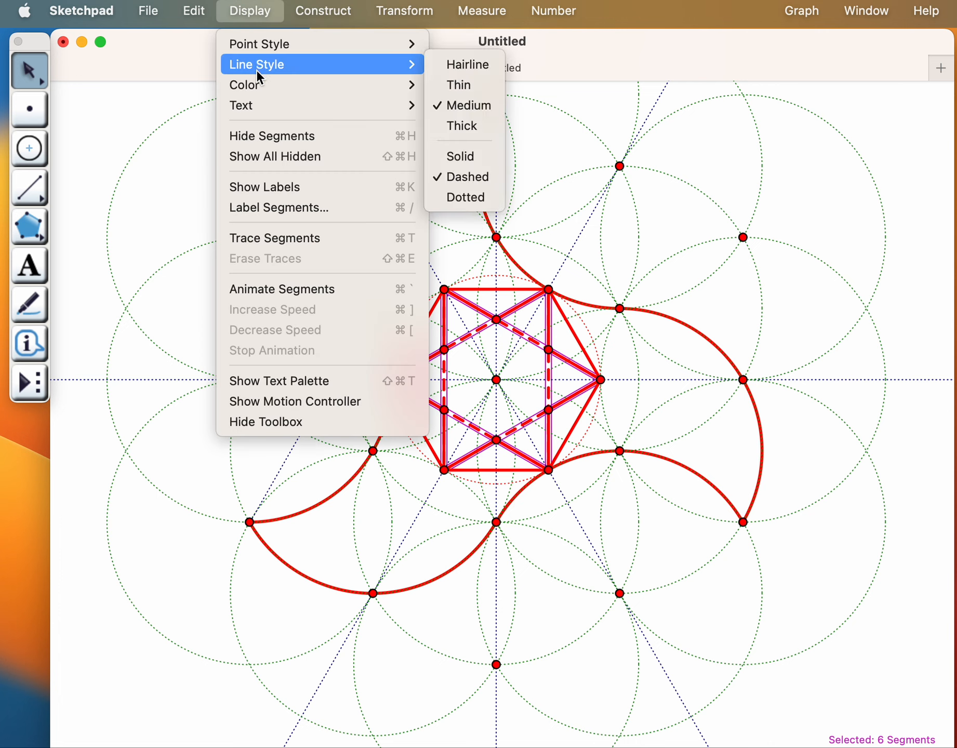
left_click(259, 136)
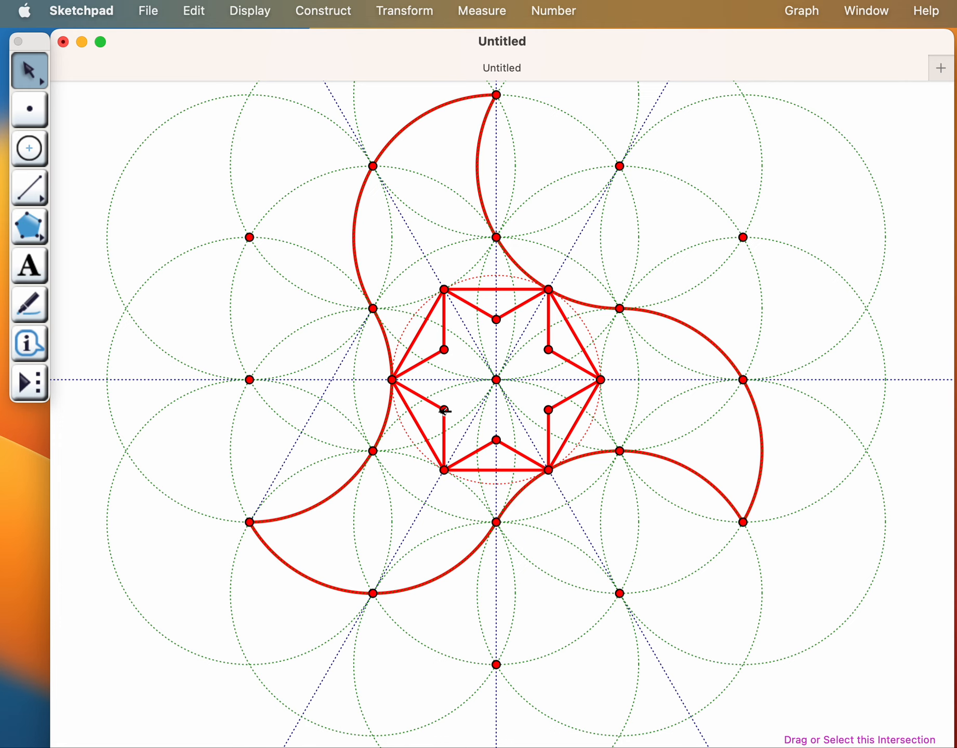
Inspect the short star segments around the hexagon's lower-right vertex by selecting them individually, and clear the selection.
left_click(528, 458)
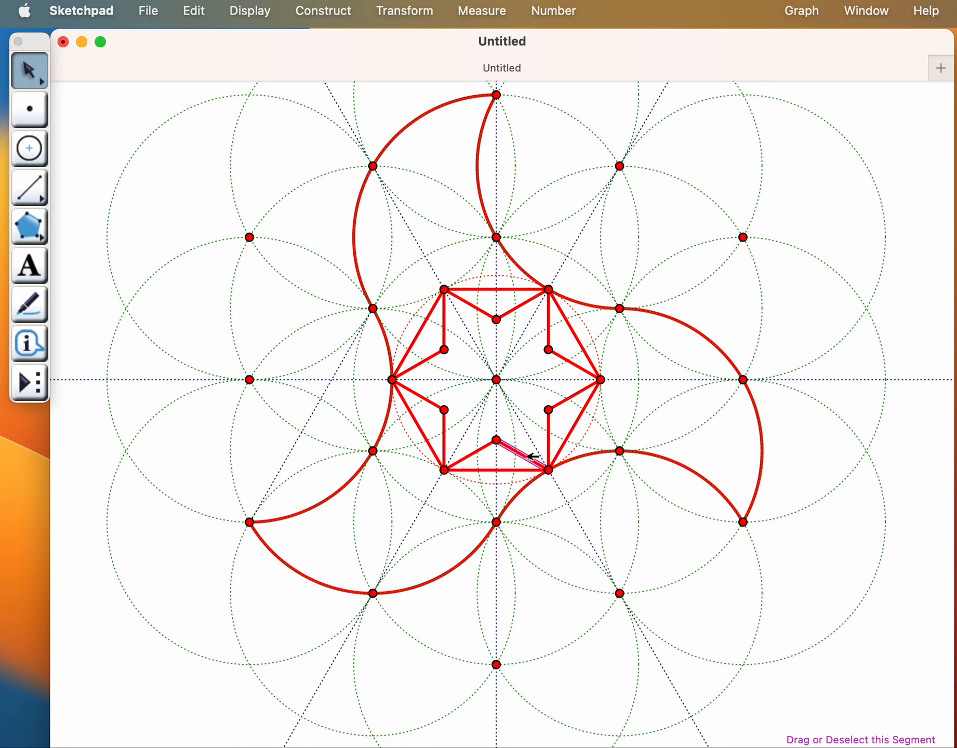
left_click(551, 441, "shift")
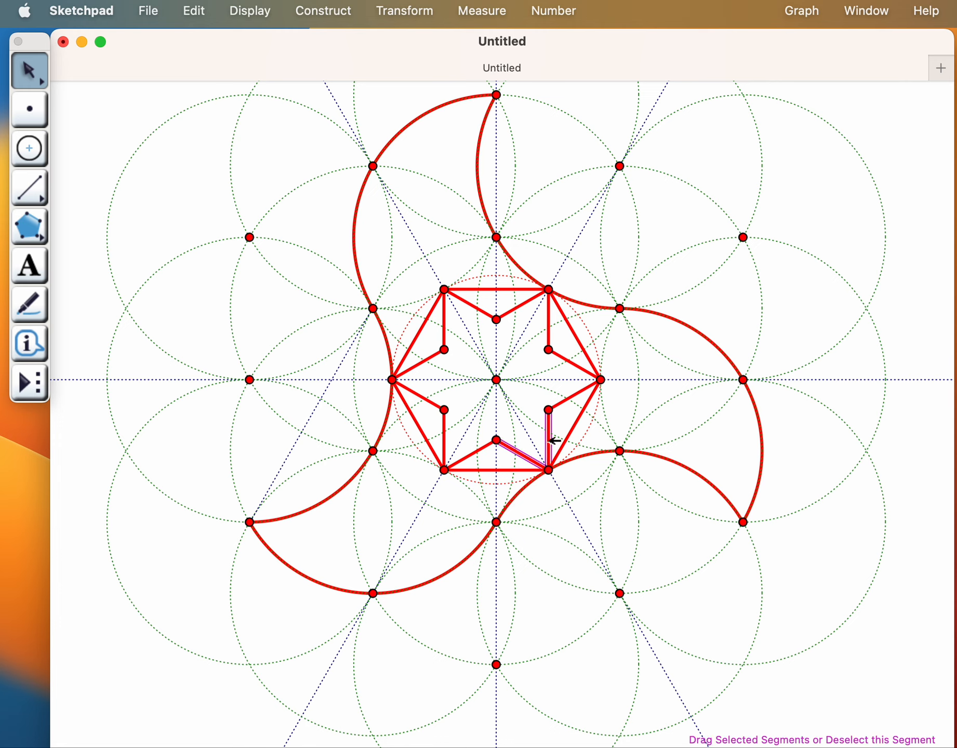
left_click(565, 418)
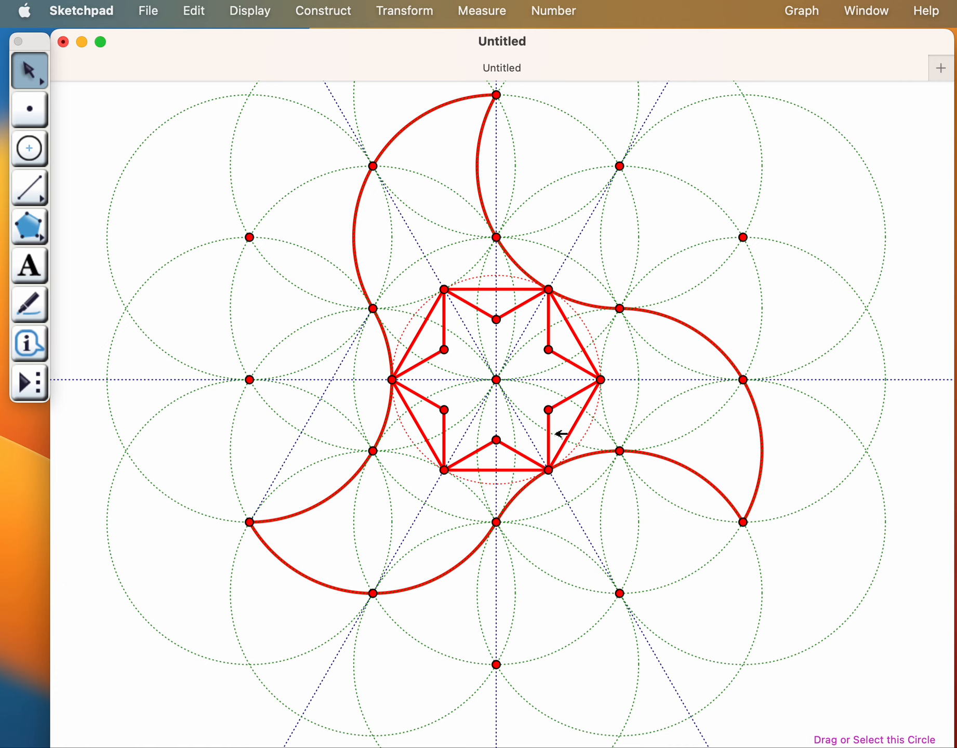
left_click(543, 451)
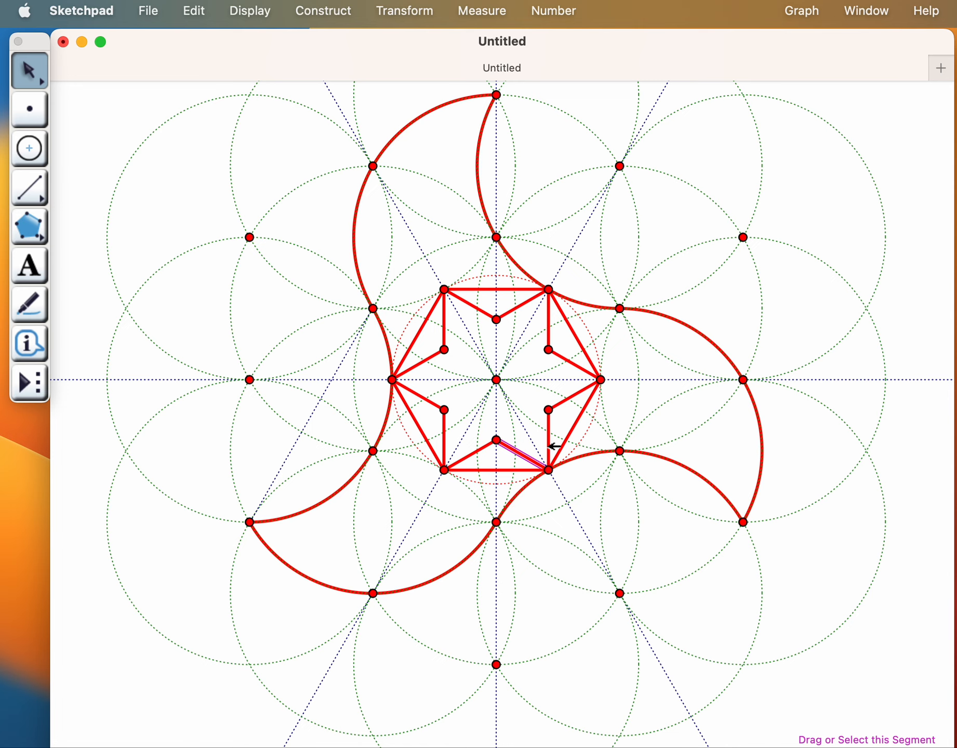
left_click(550, 445)
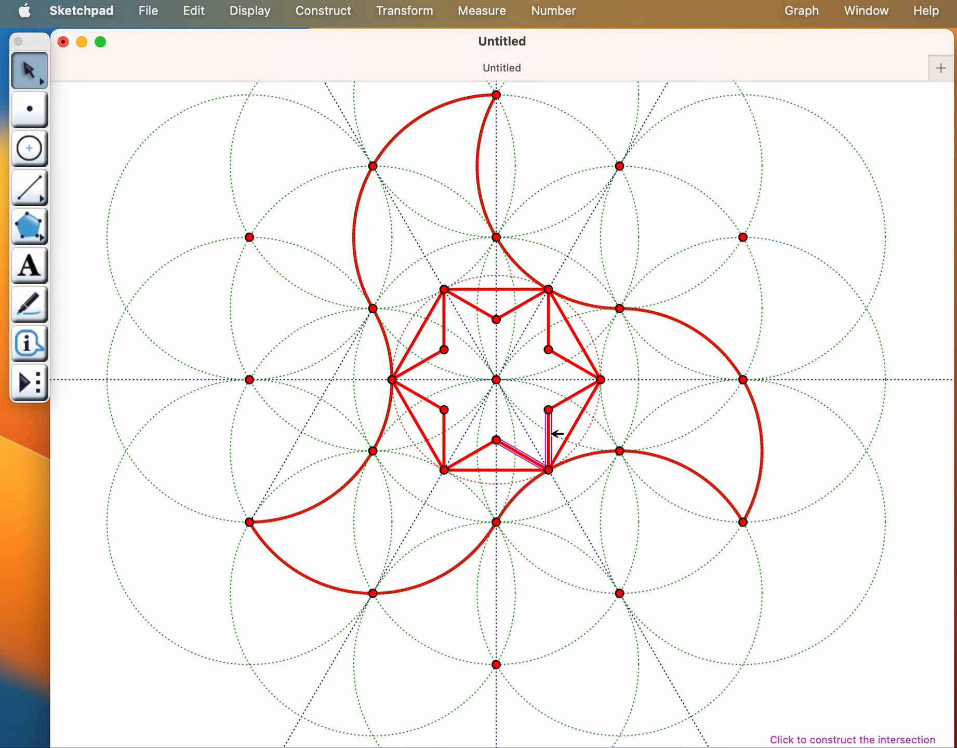
left_click(560, 404)
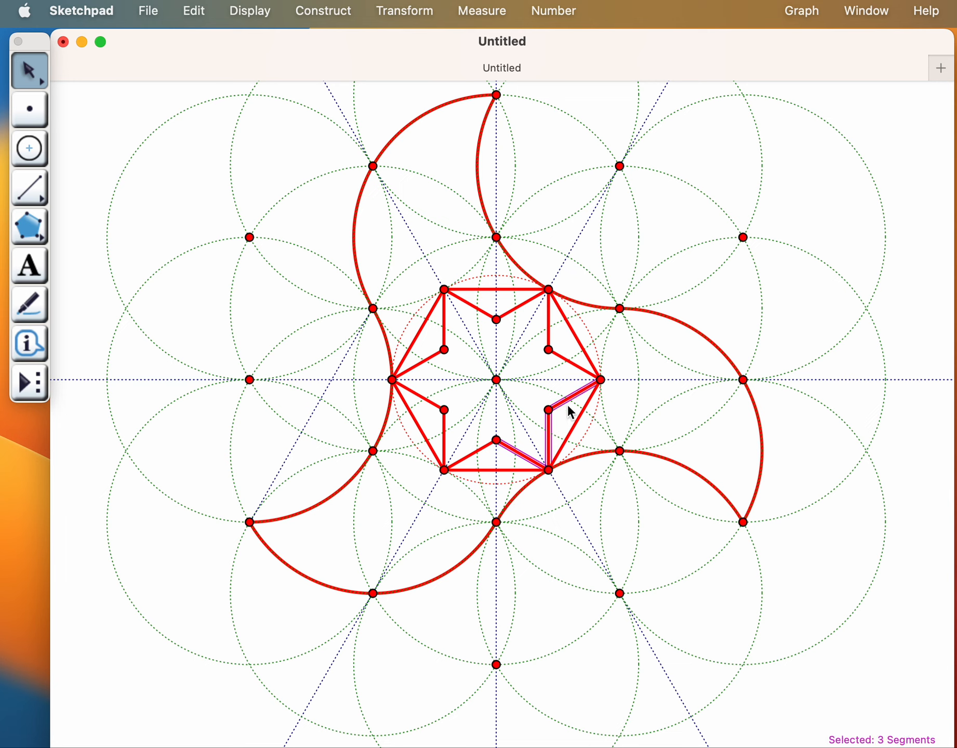
left_click(670, 379)
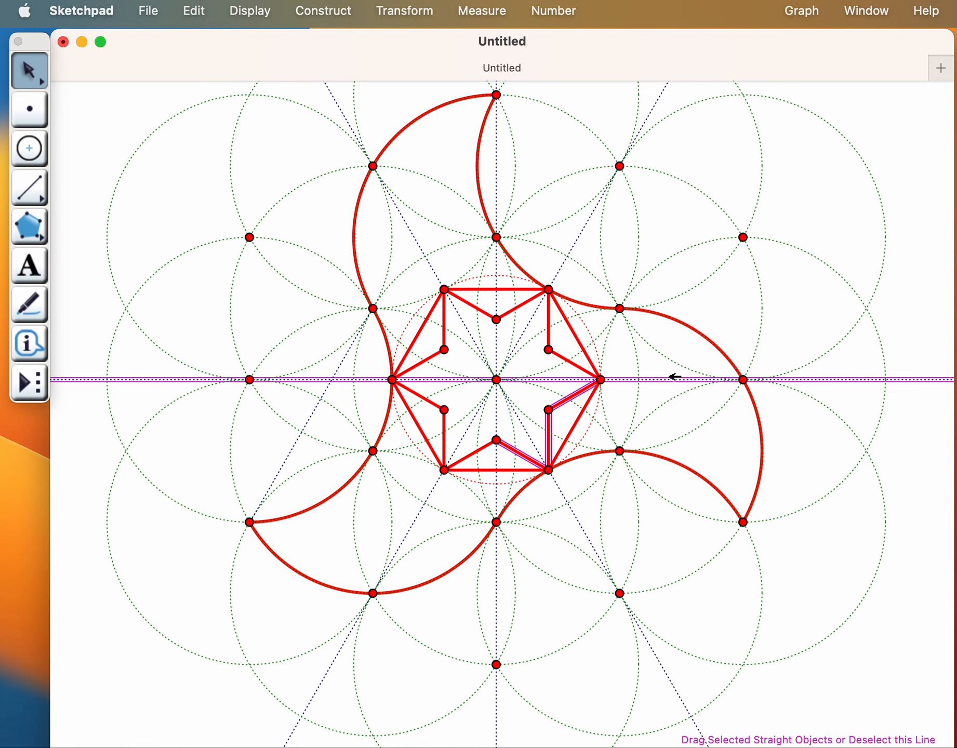
left_click(673, 380, "shift")
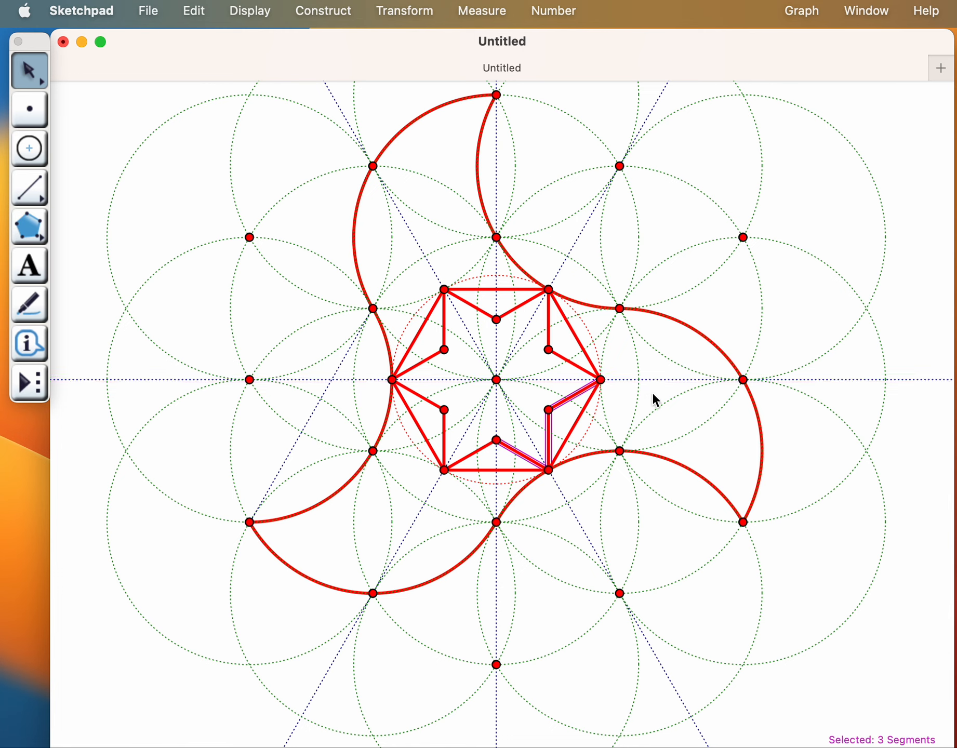
left_click(620, 409)
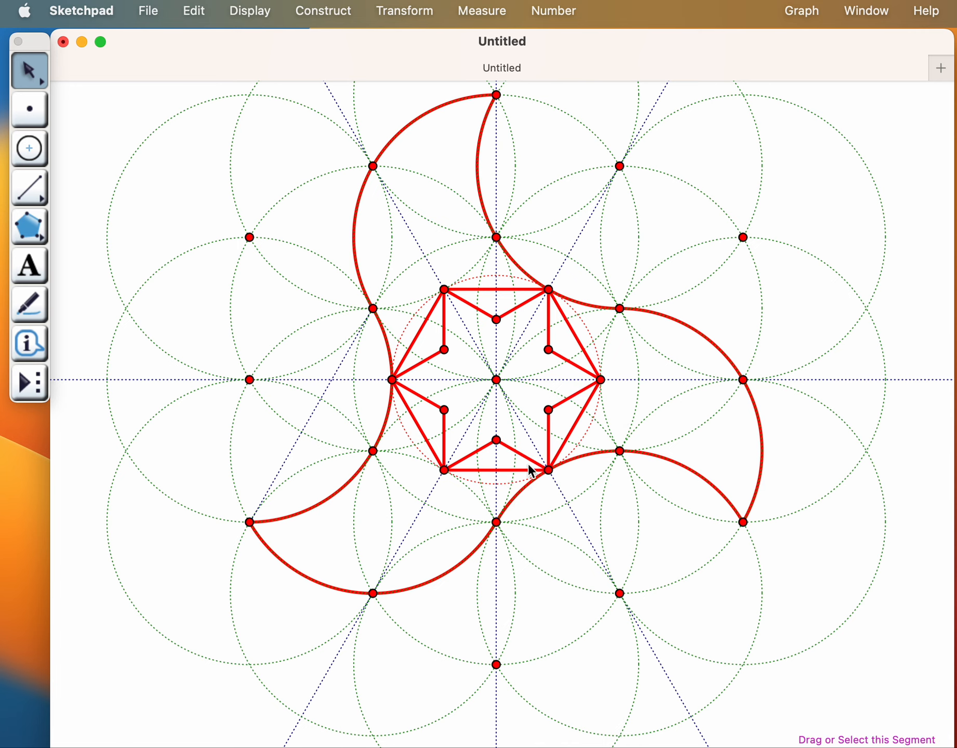
Save the sketch as pinwheels in the GSPpractice folder.
scroll(538, 447, "down", 1)
scroll(542, 446, "down", 1)
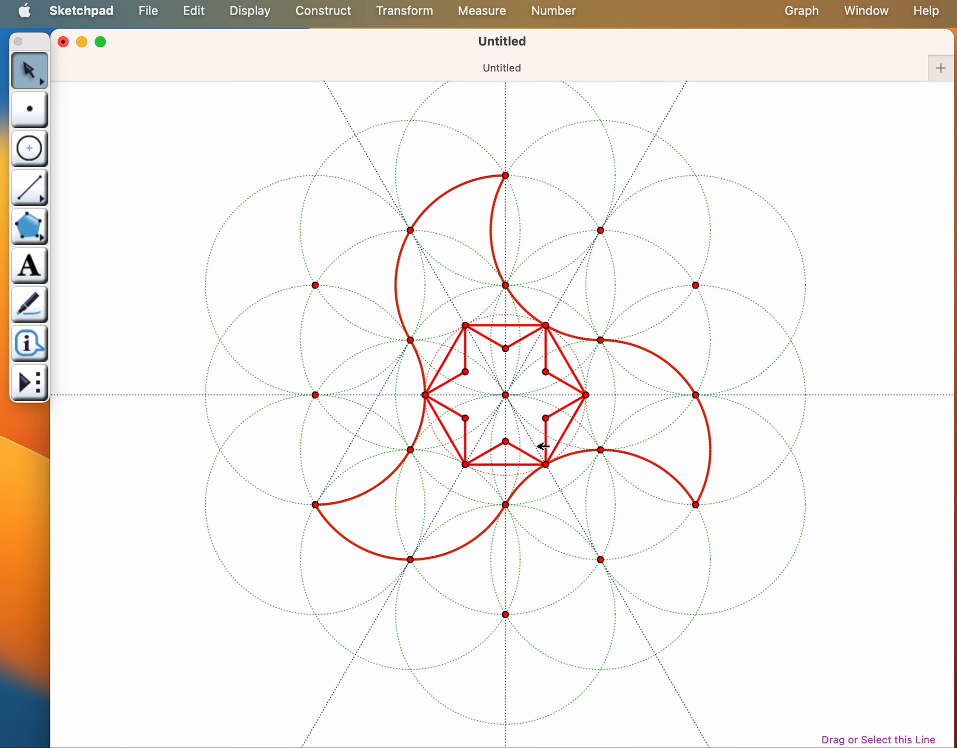
left_click(156, 14)
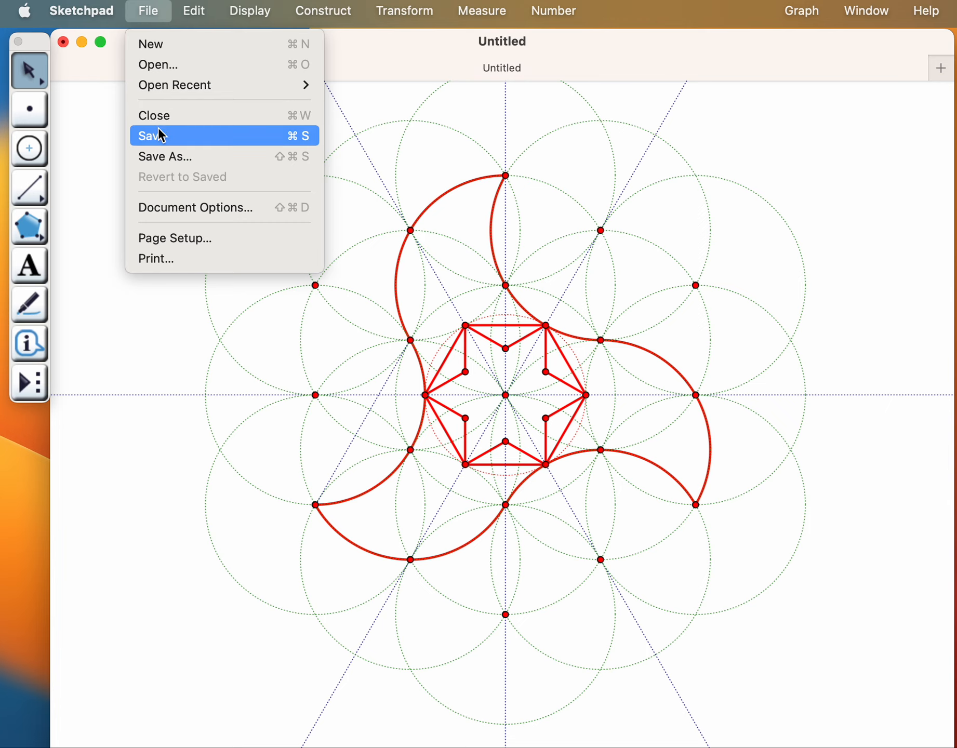
left_click(160, 156)
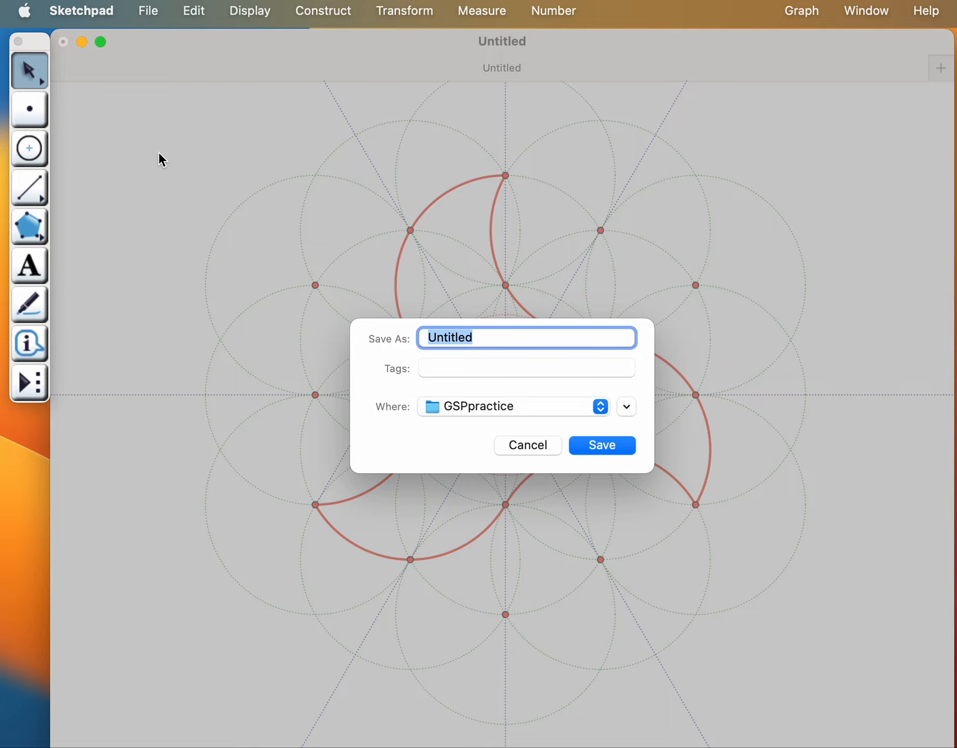
type("pinwheels")
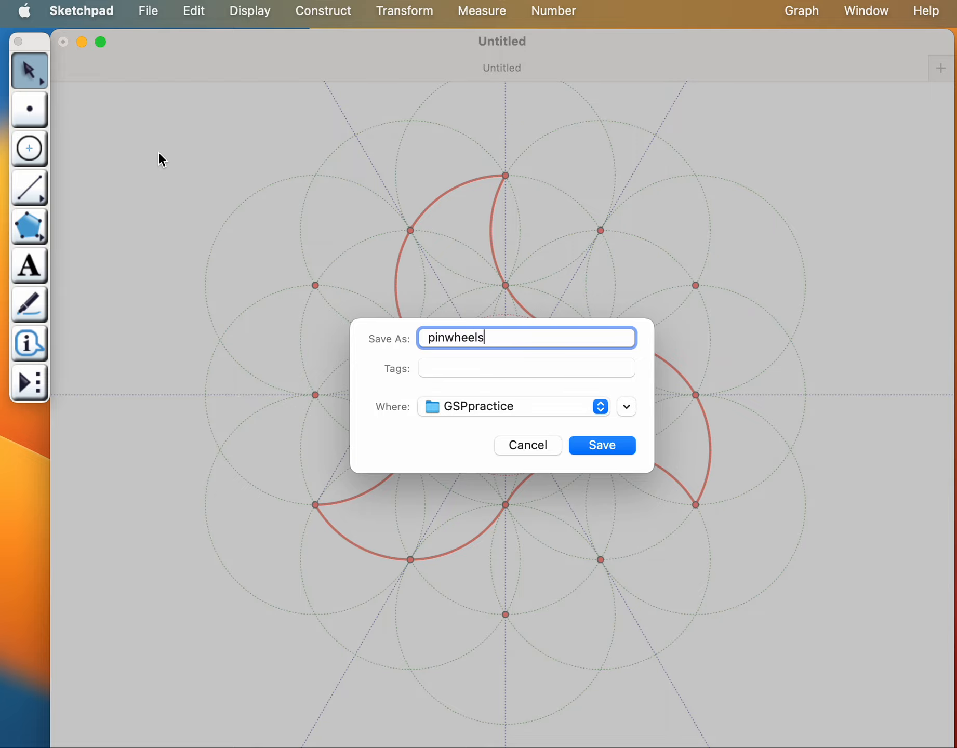
left_click(603, 446)
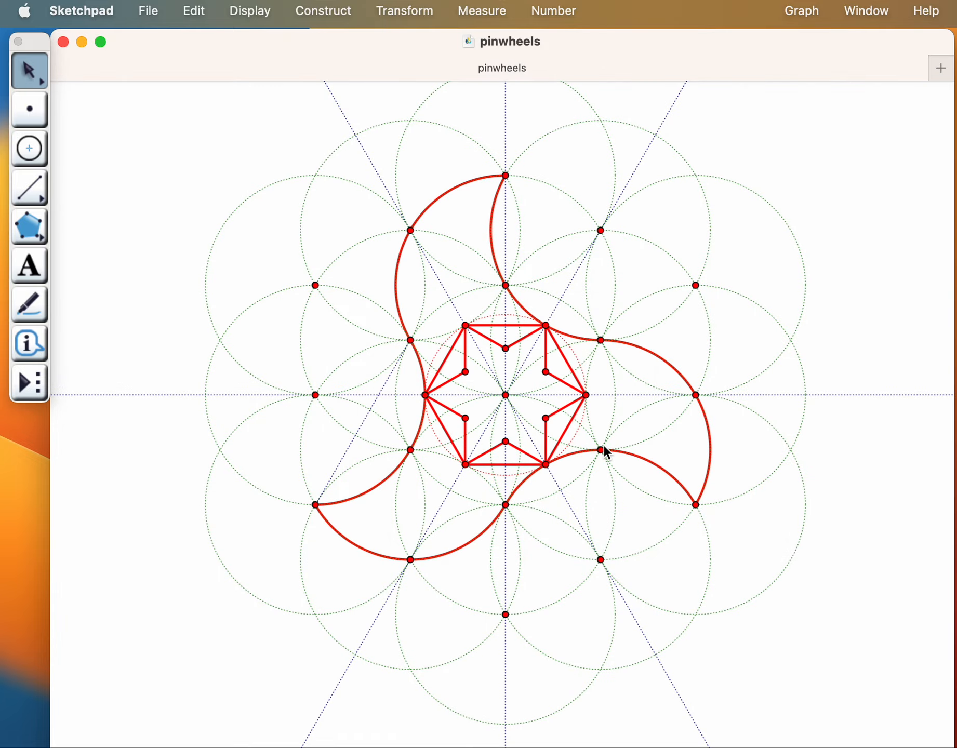
Duplicate page 1 within the document through Document Options and save the file.
left_click(149, 12)
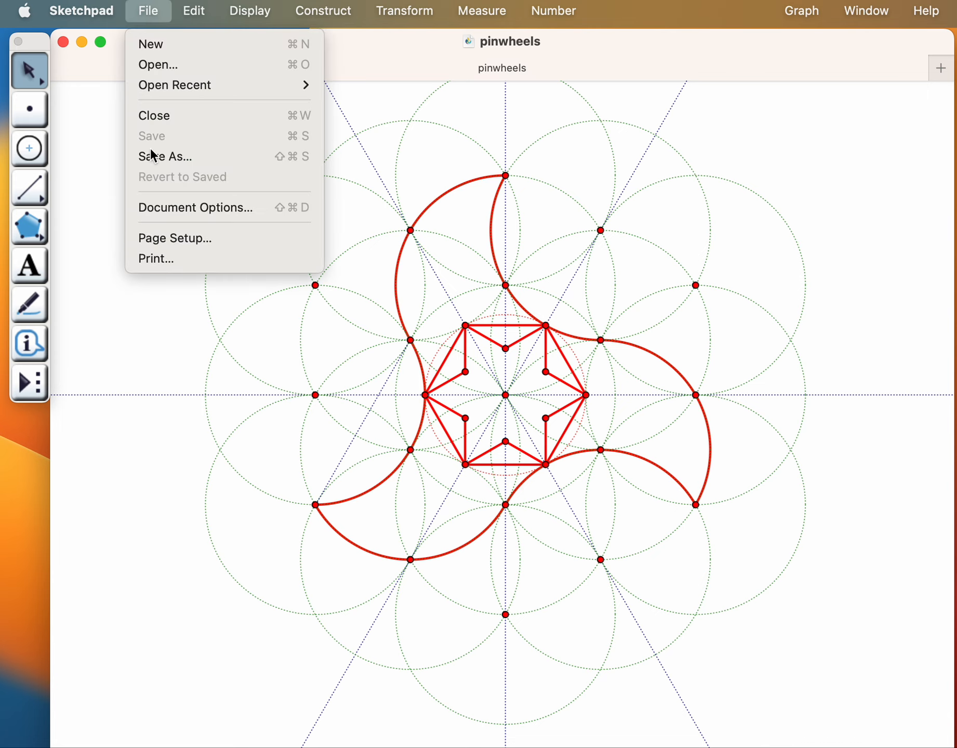
left_click(152, 208)
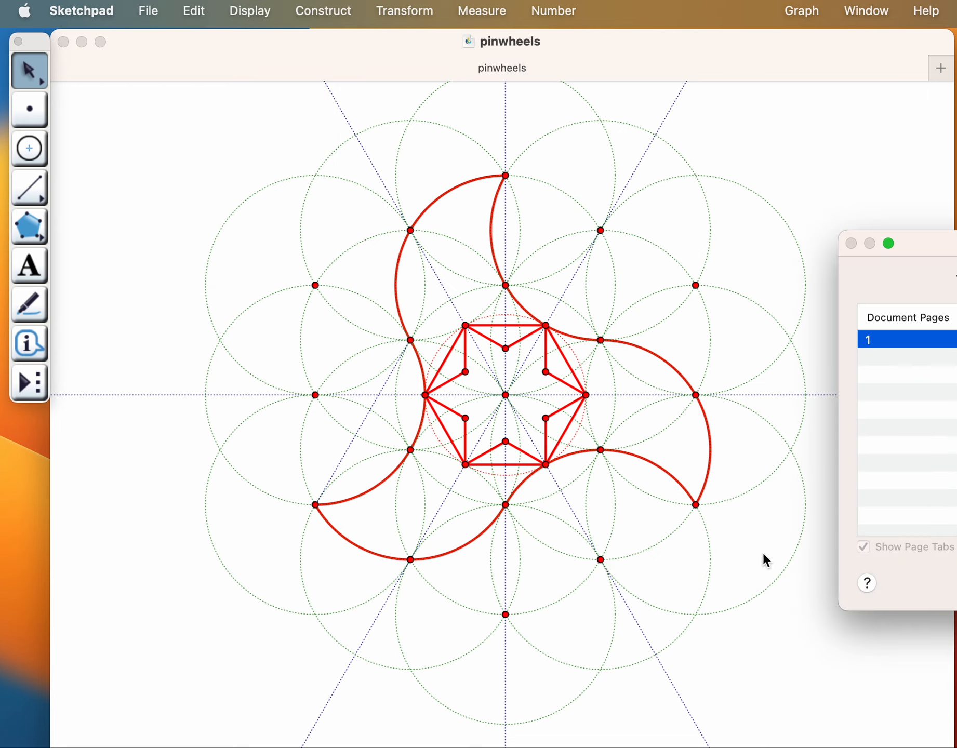
left_click_drag(931, 253, 655, 94)
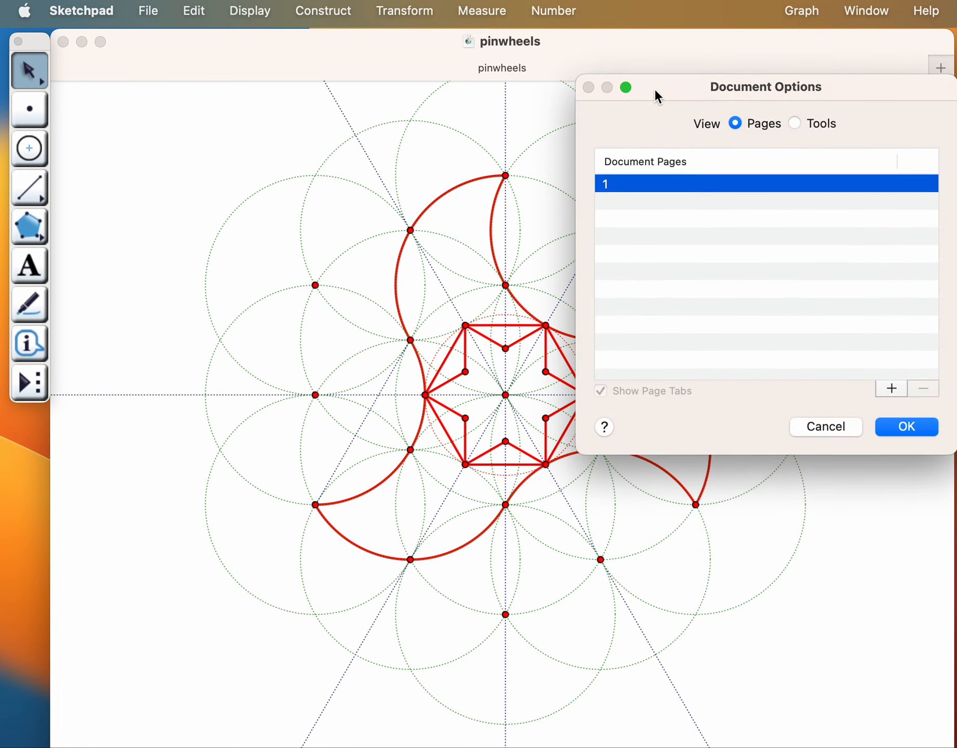
left_click(888, 387)
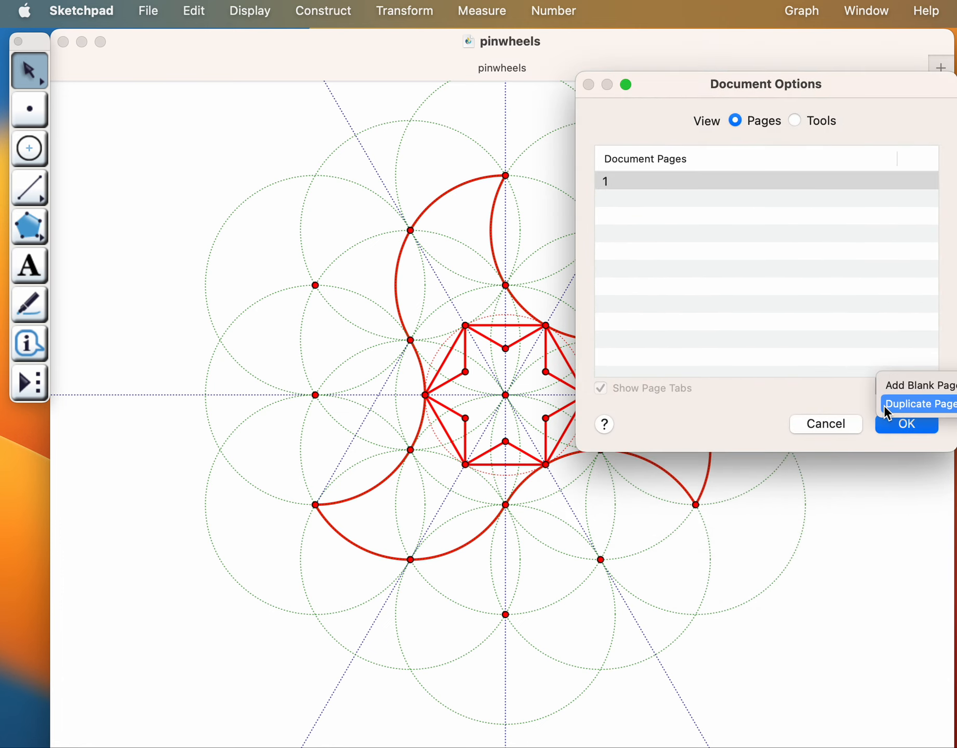
left_click(827, 358)
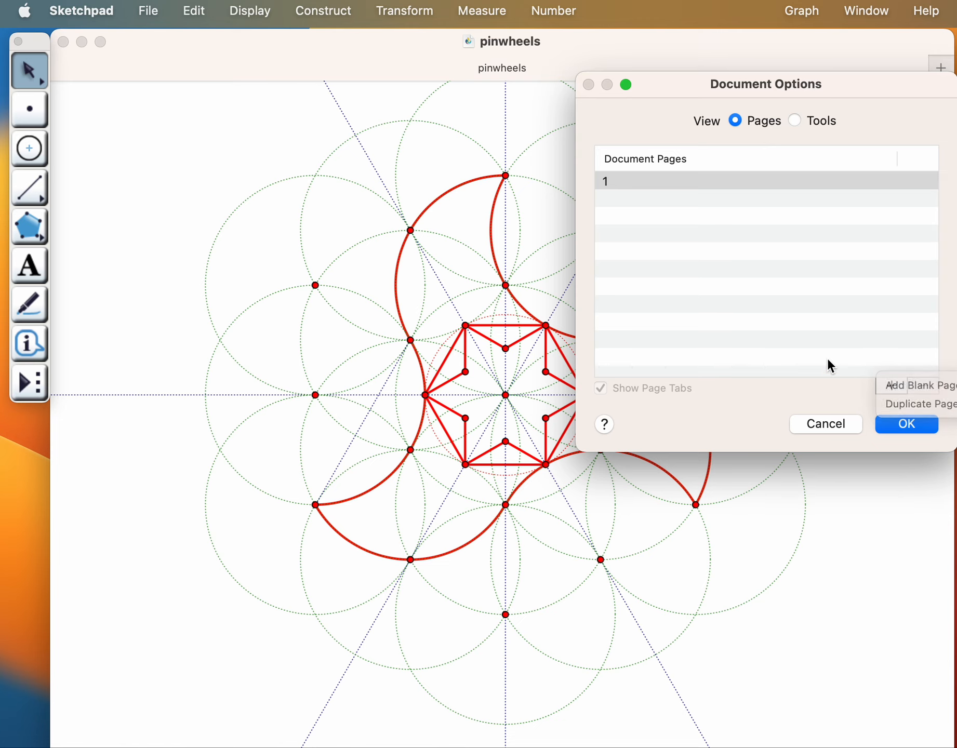
left_click_drag(807, 81, 638, 59)
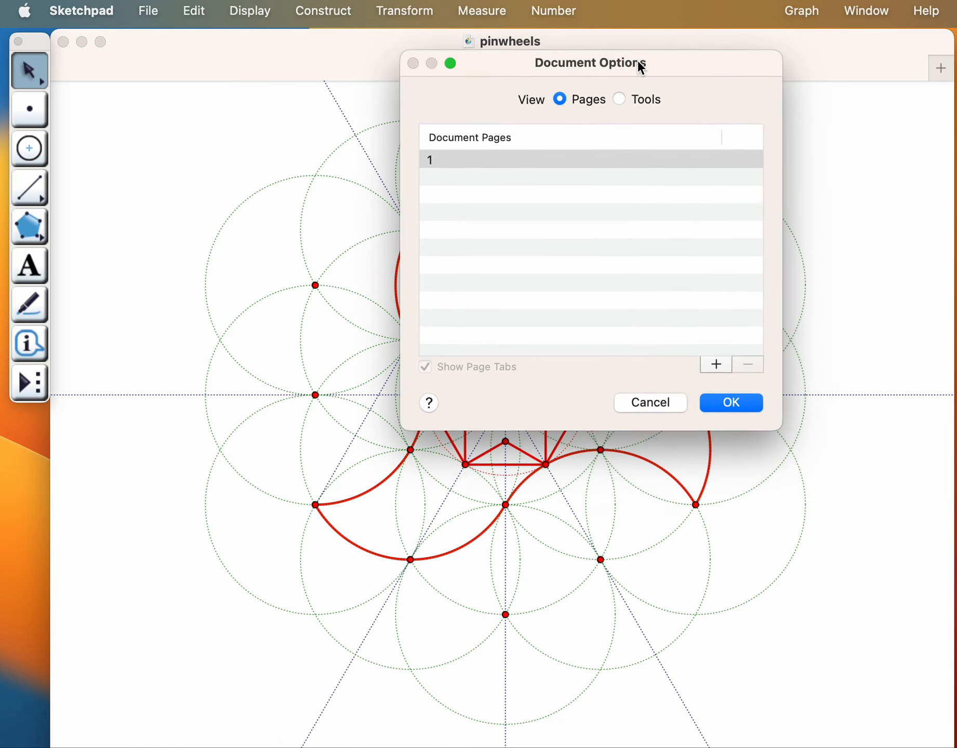
left_click(716, 362)
mouse_move(719, 384)
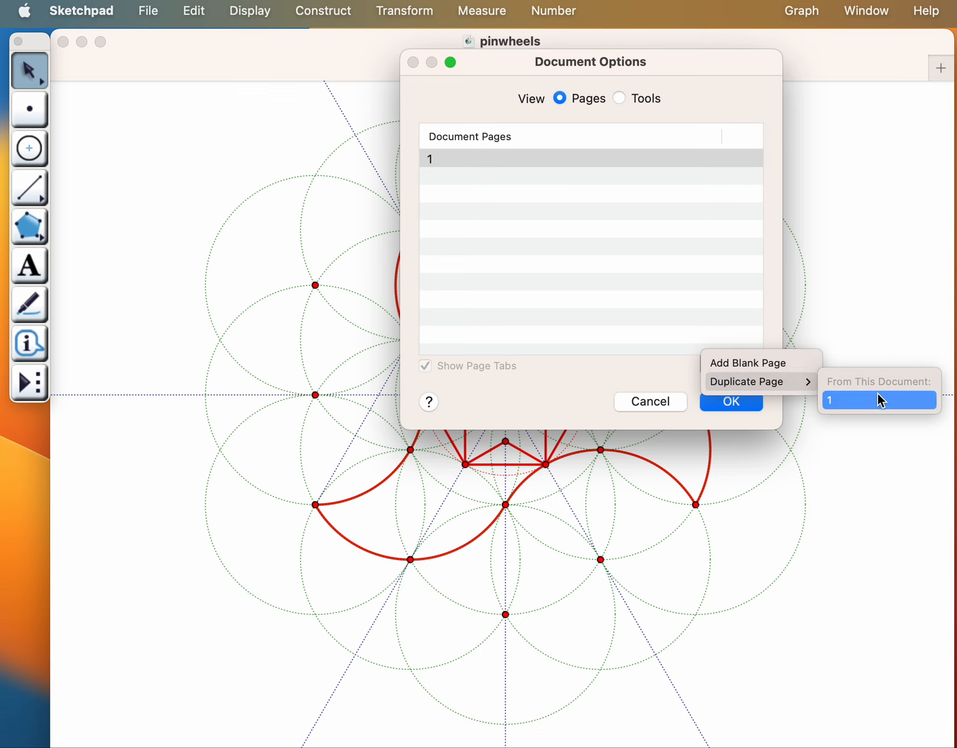
left_click(834, 403)
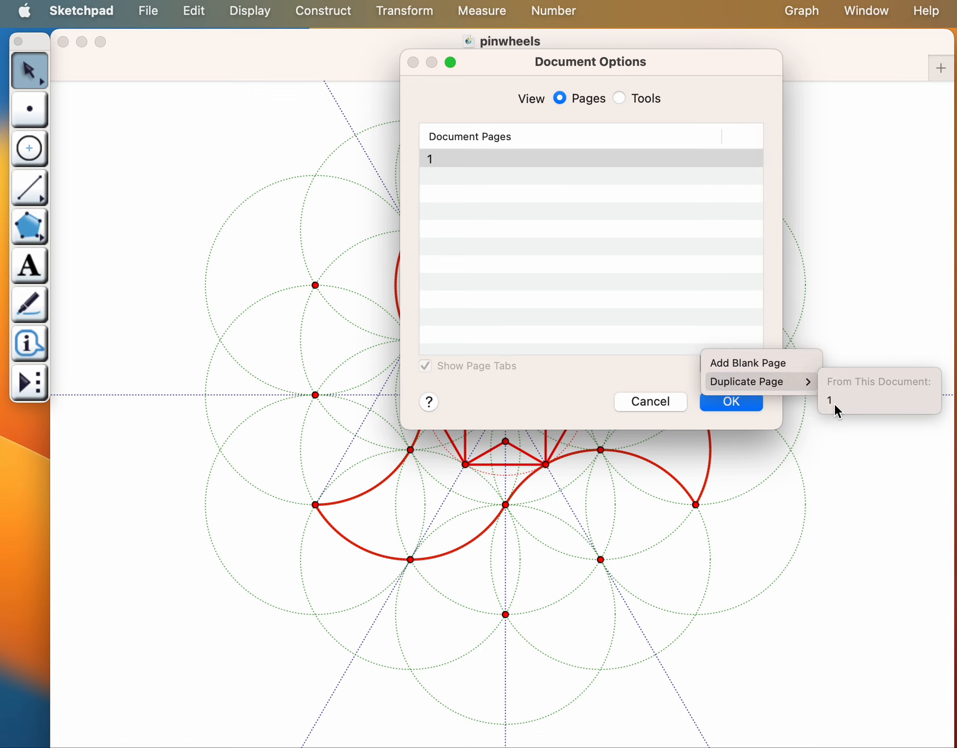
left_click(754, 403)
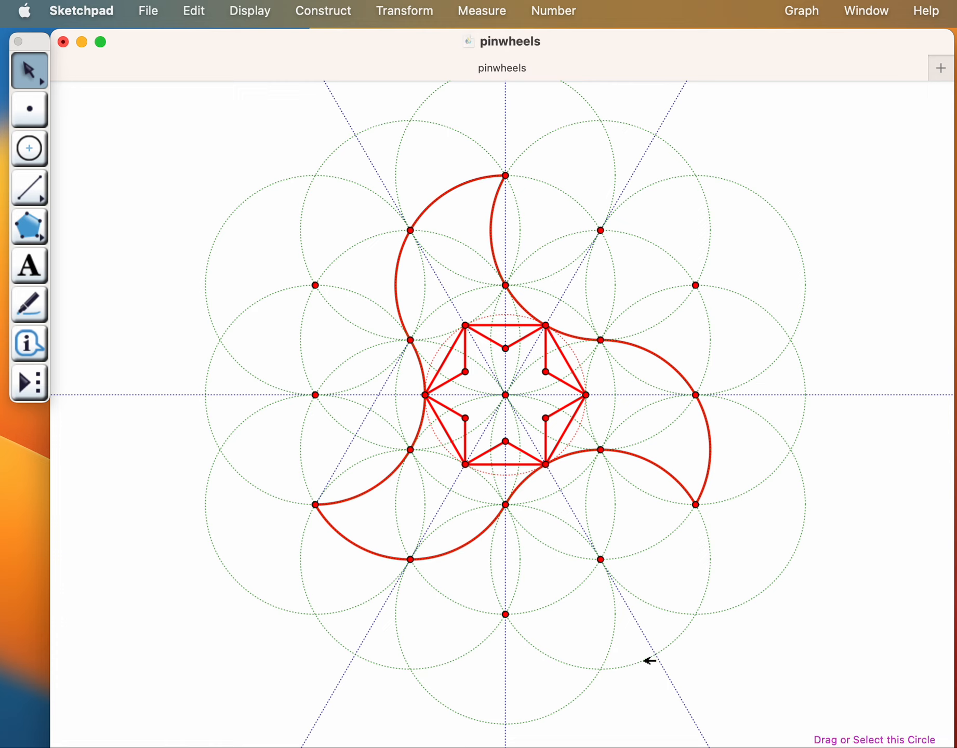
left_click(148, 11)
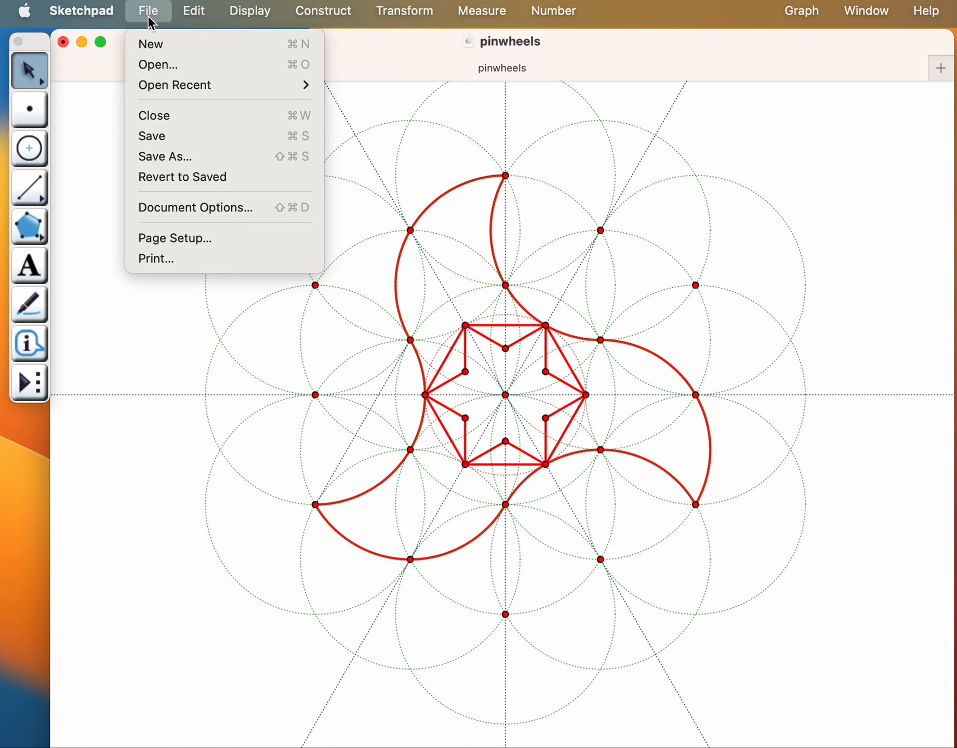
left_click(154, 136)
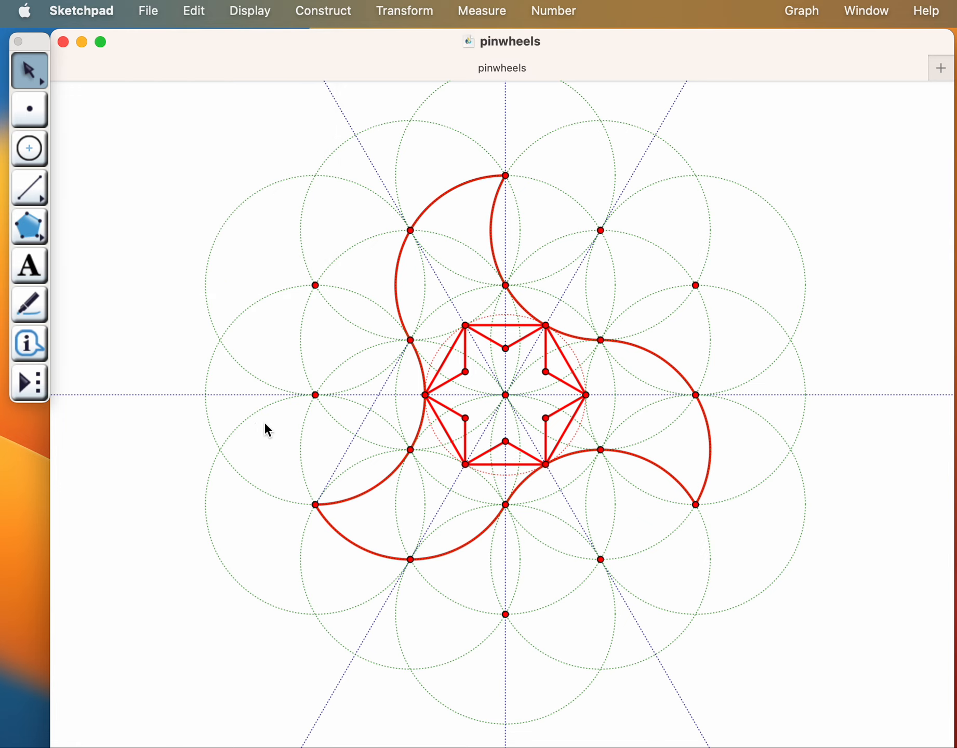
Select all circles in the sketch and hide them, leaving the red pinwheel and the dotted lines.
left_click(41, 155)
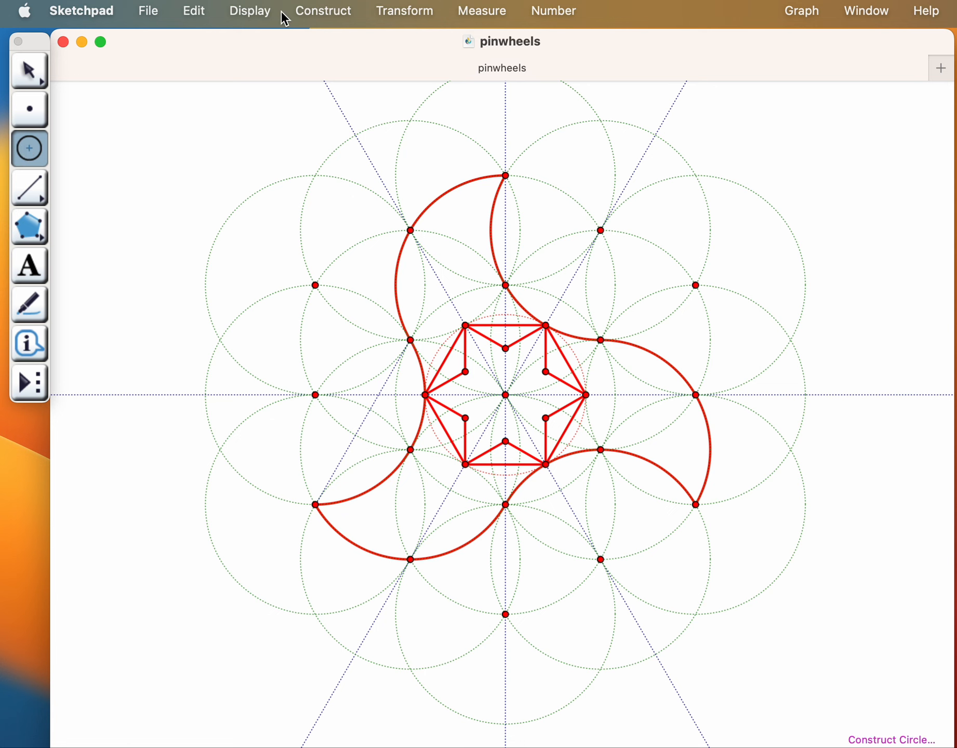
left_click(199, 20)
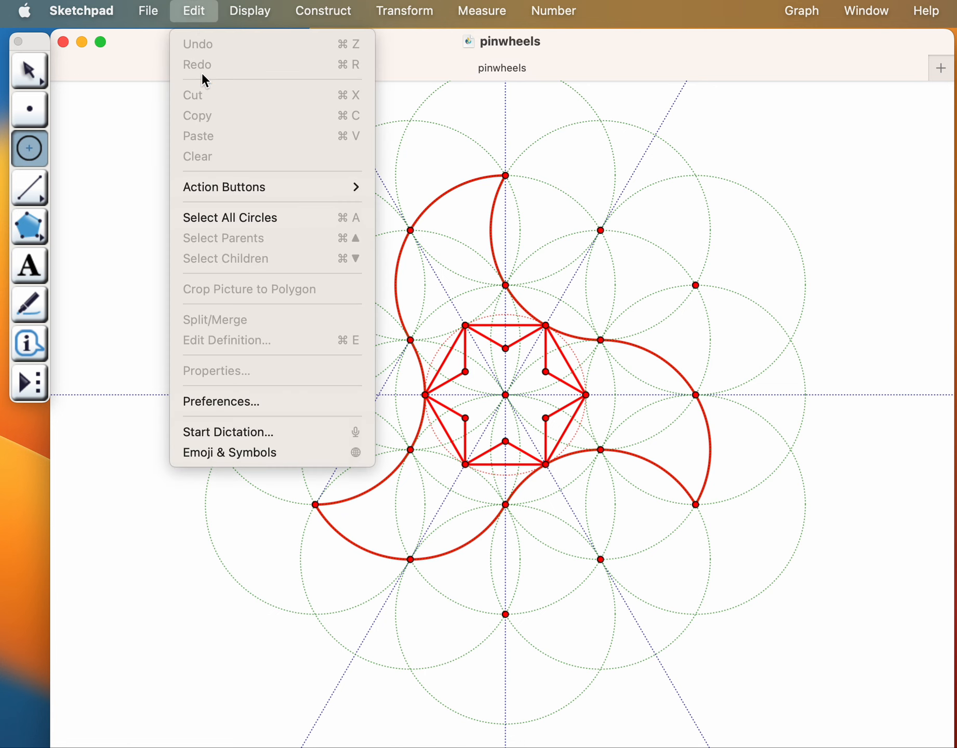
left_click(214, 225)
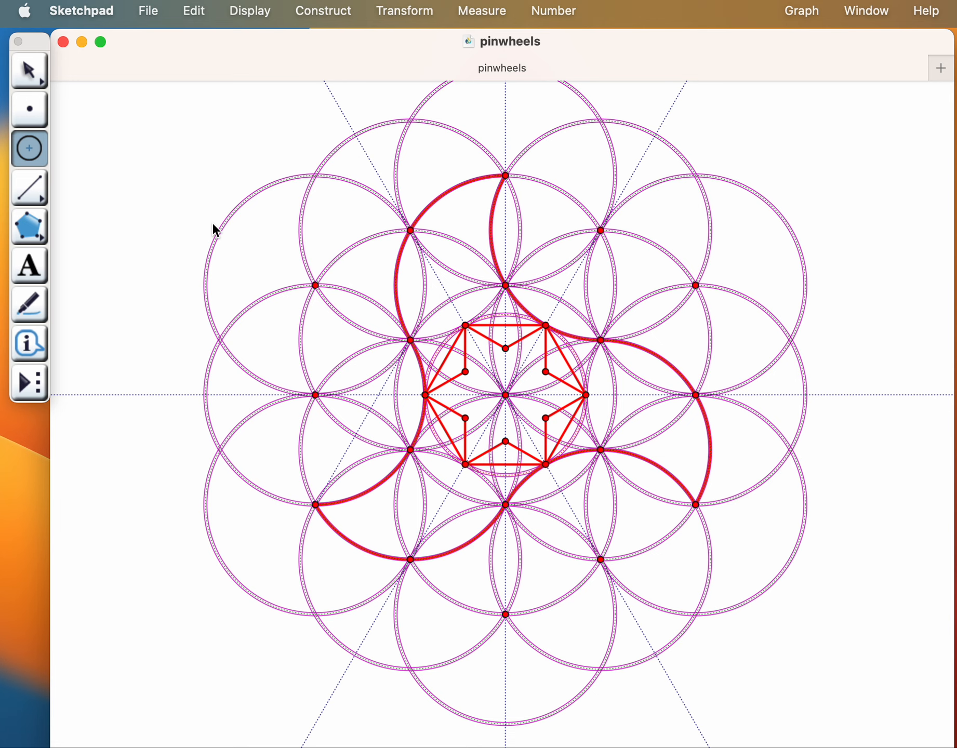
left_click(255, 11)
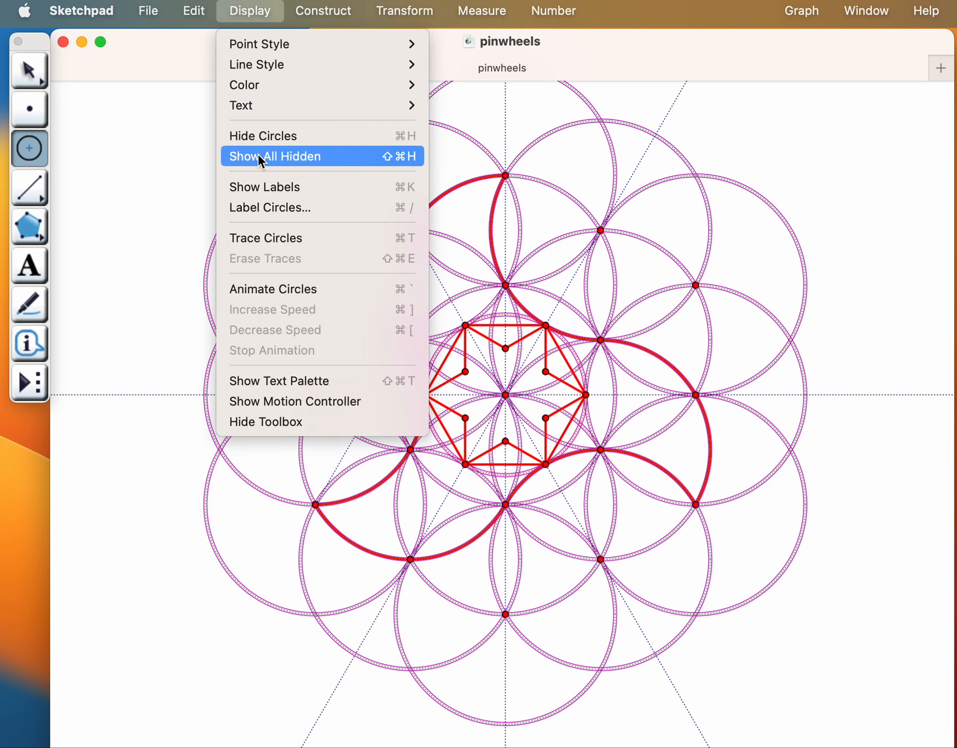
left_click(262, 135)
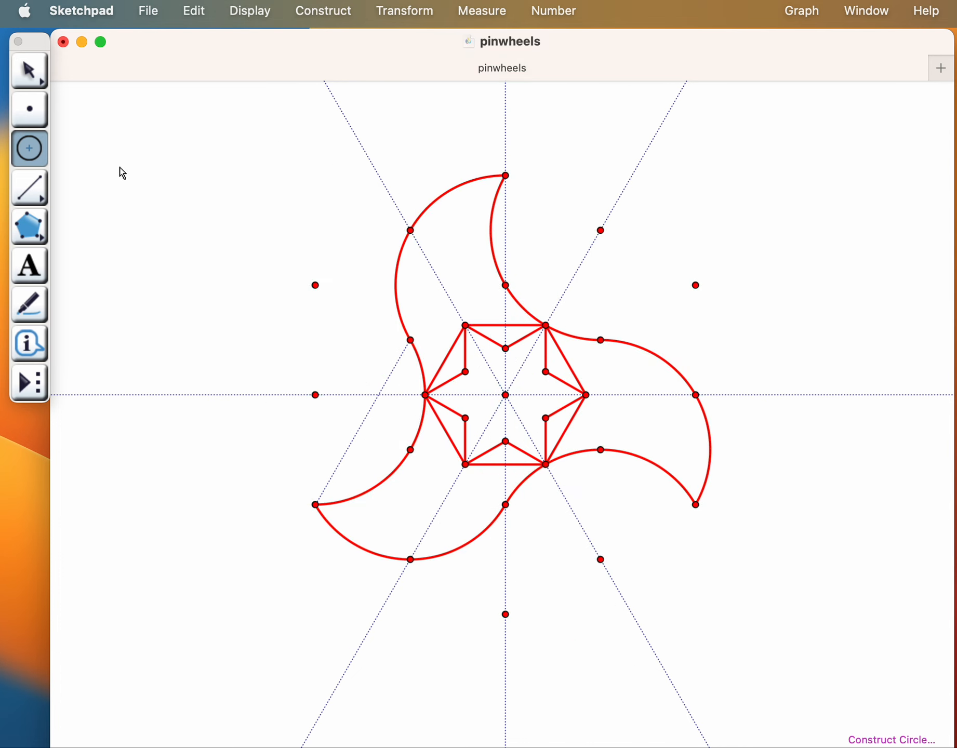
Hide all points except the centre point and the tip points of the three pinwheel blades.
left_click(38, 113)
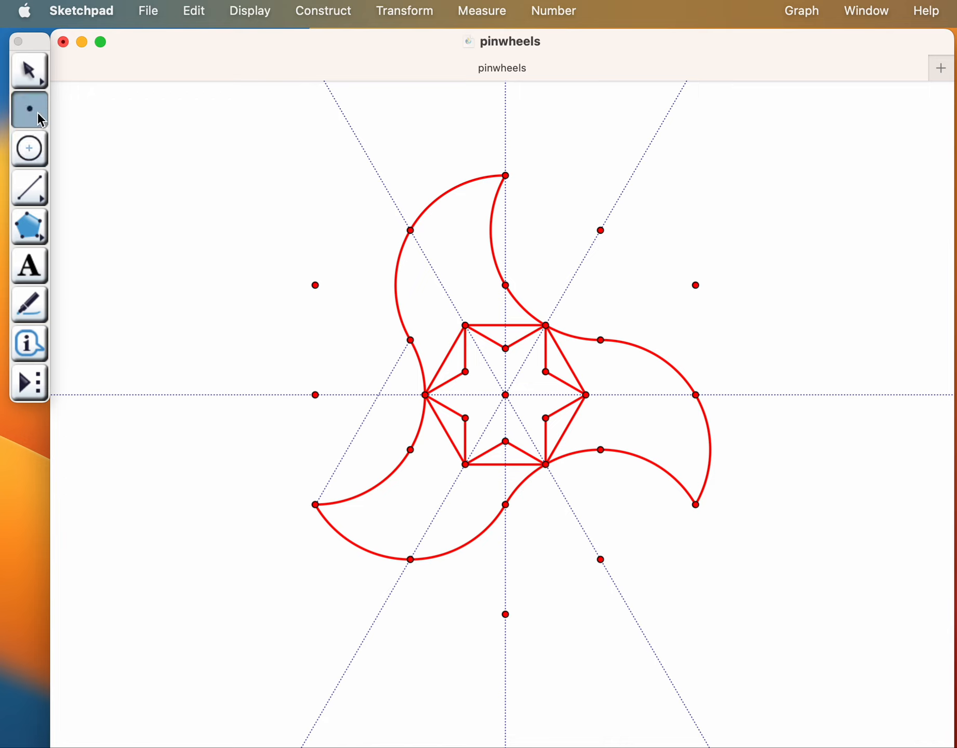
left_click(300, 130)
left_click(201, 16)
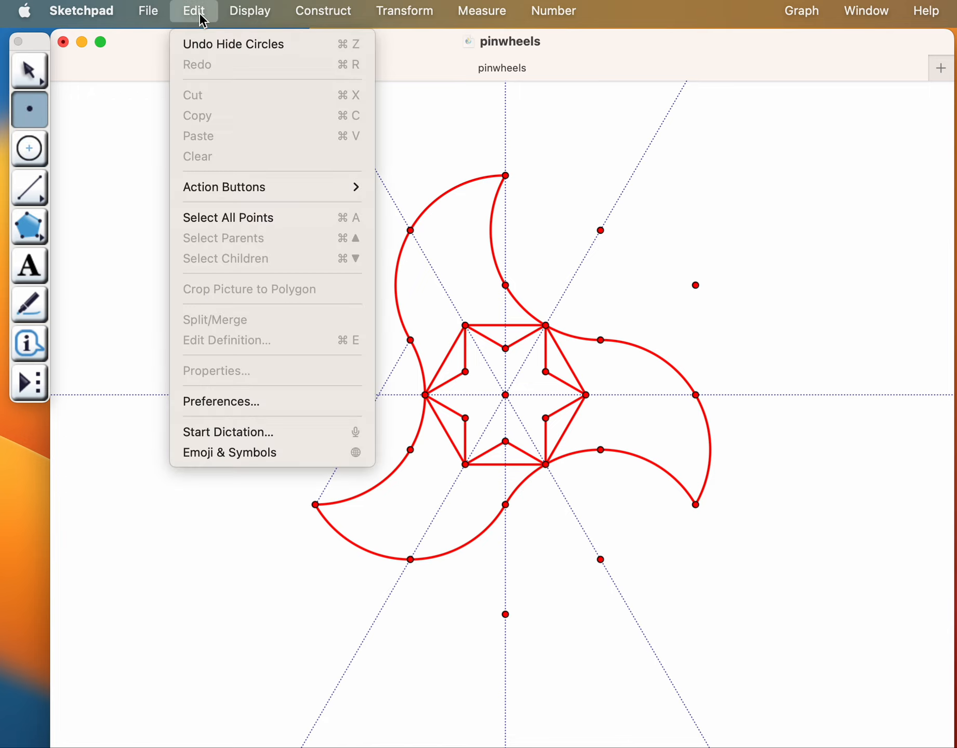
left_click(229, 217)
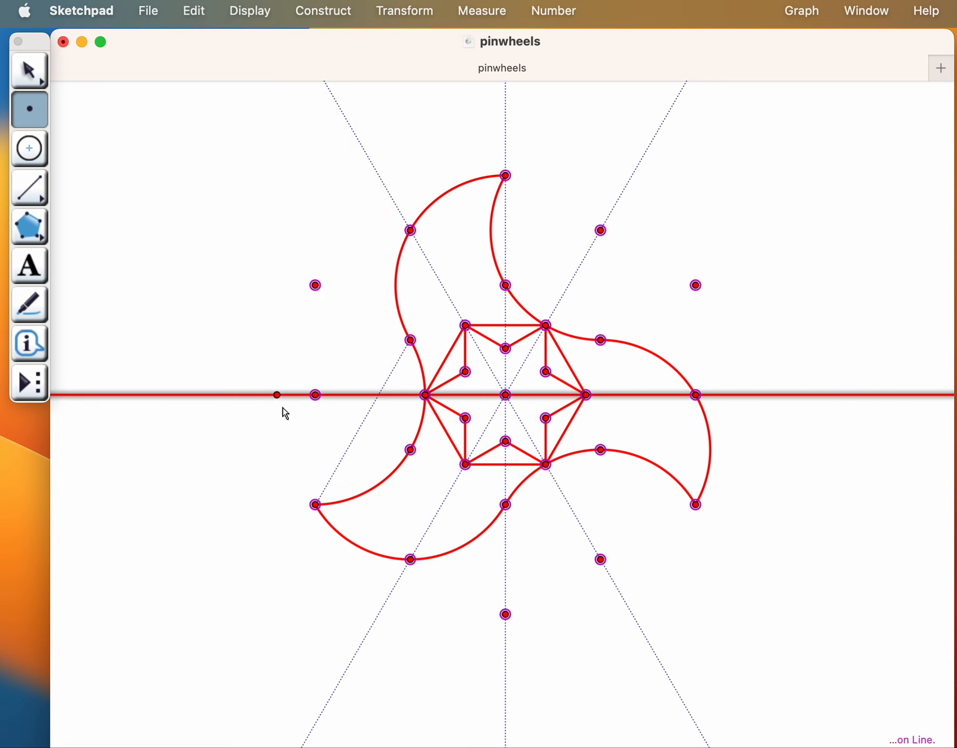
left_click(32, 75)
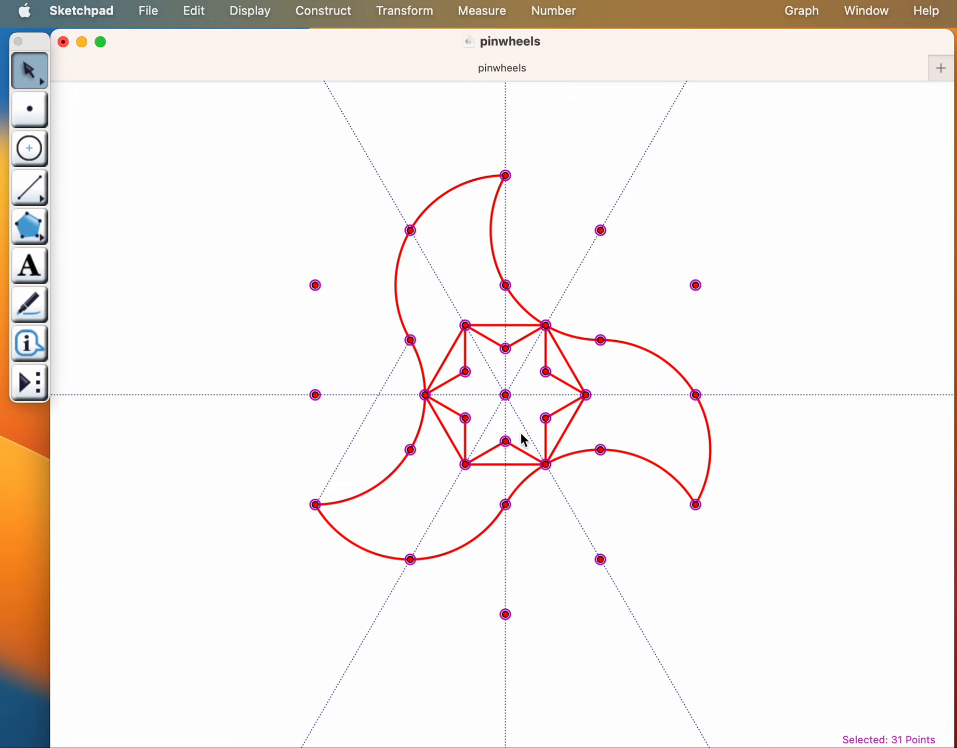
left_click(506, 395, "shift")
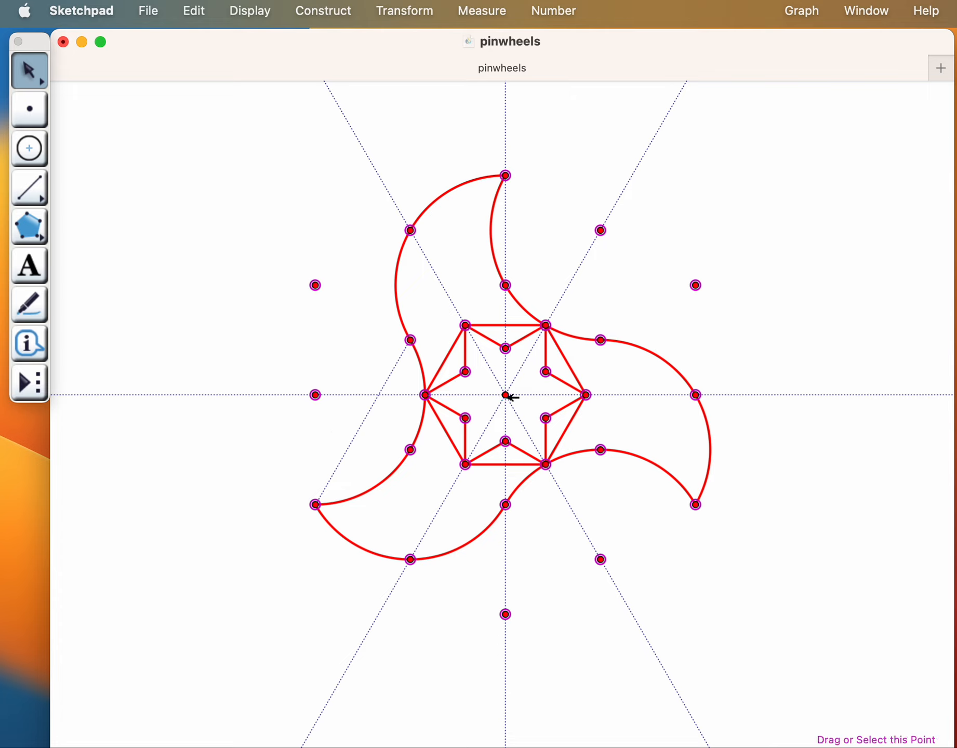
left_click(506, 176, "shift")
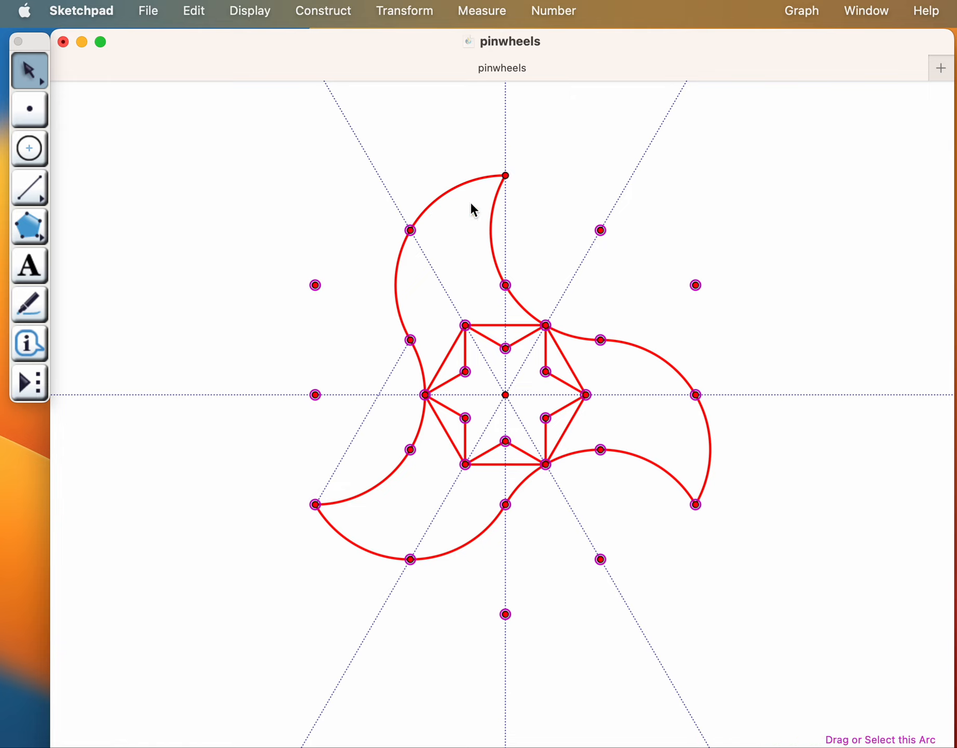
left_click(315, 504, "shift")
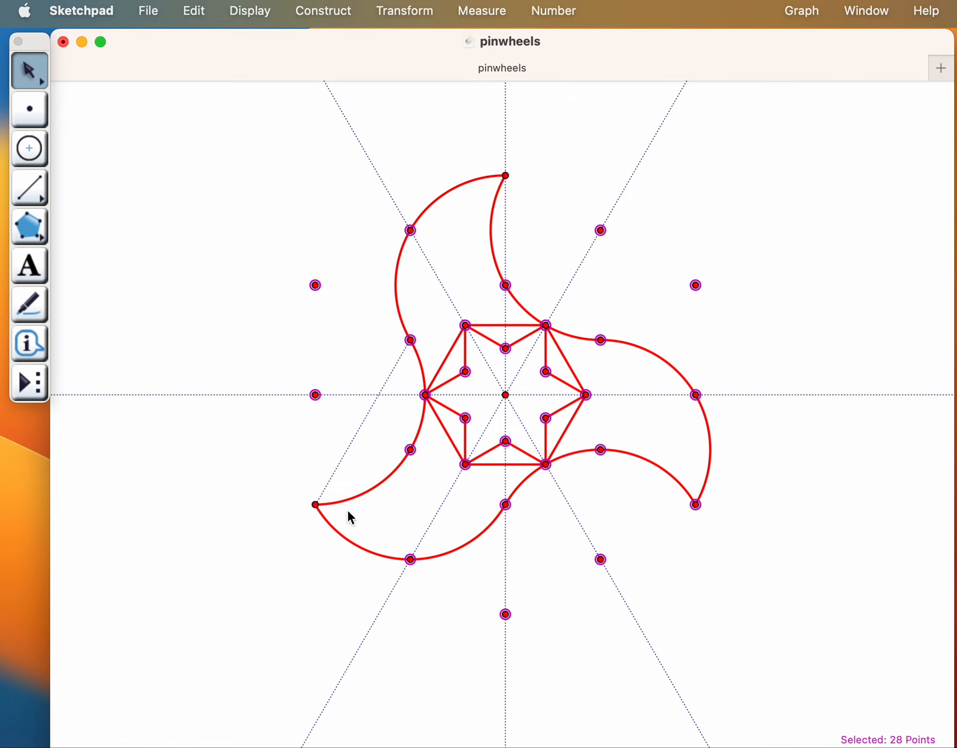
left_click(696, 504, "shift")
left_click(250, 12)
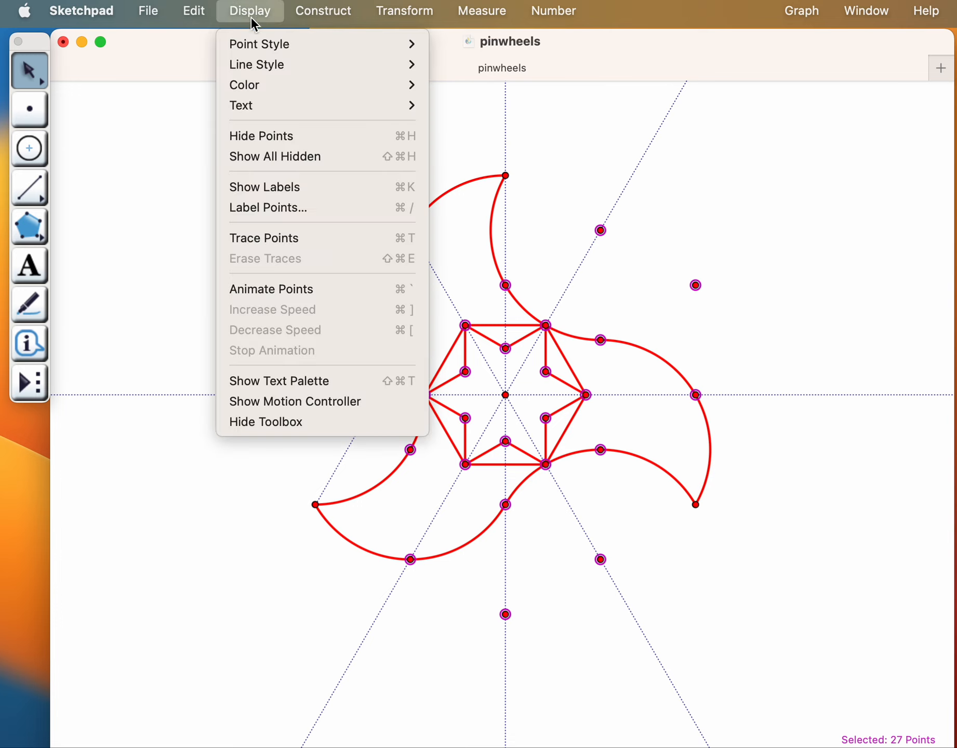
left_click(257, 137)
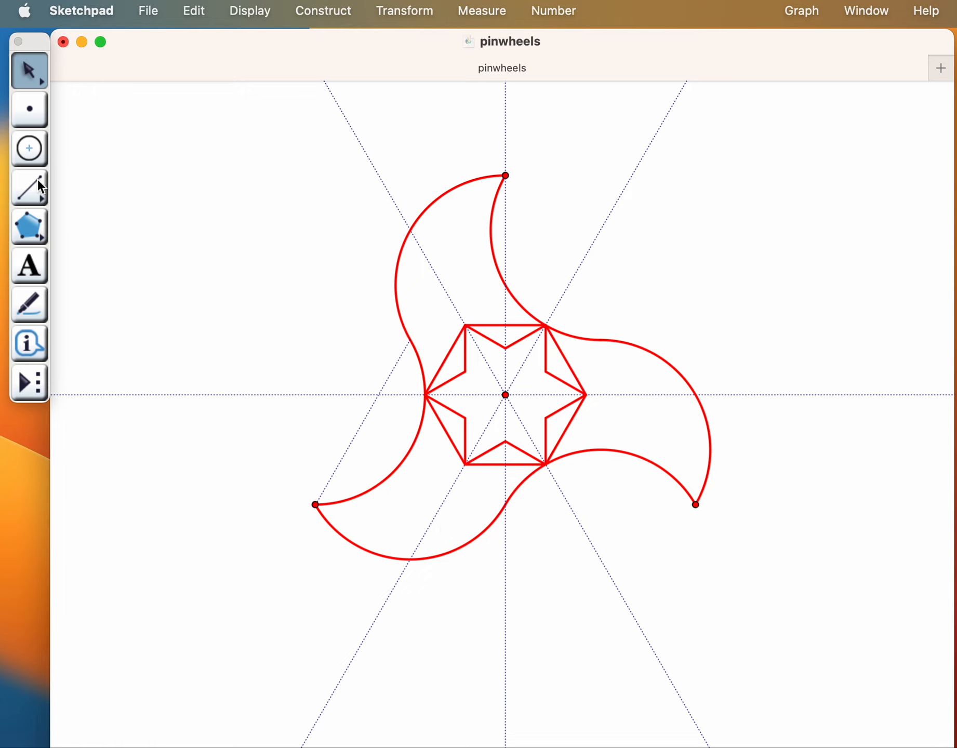
Hide the vertical line and the two slanted dotted lines through the centre, keeping the horizontal line out of the selection.
left_click_drag(38, 179, 161, 194)
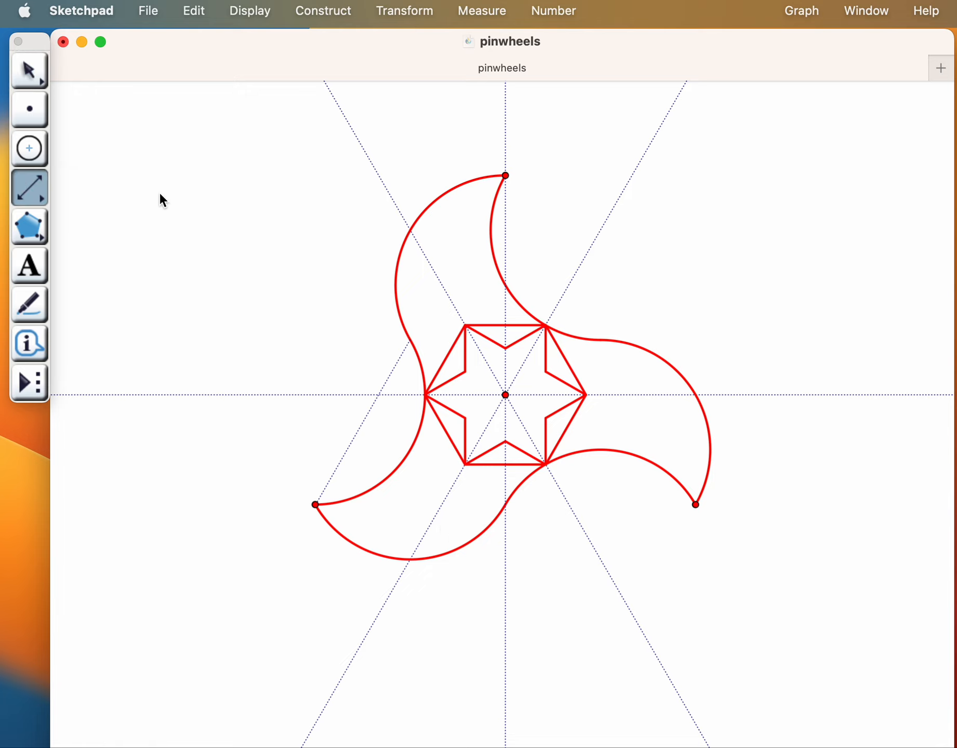
left_click(185, 21)
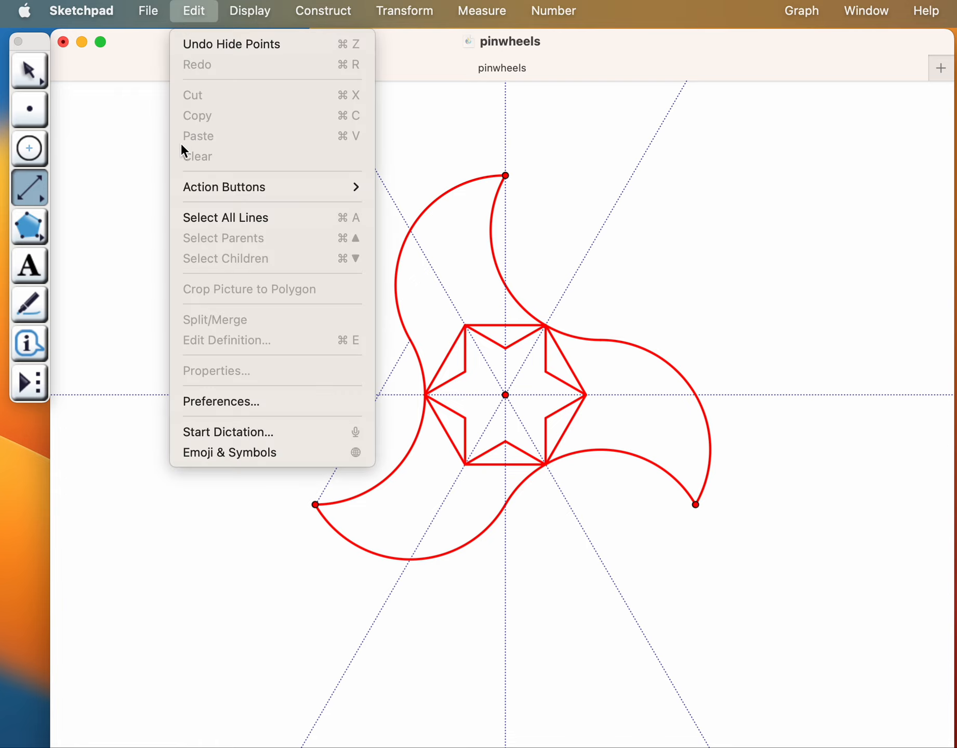
left_click(184, 218)
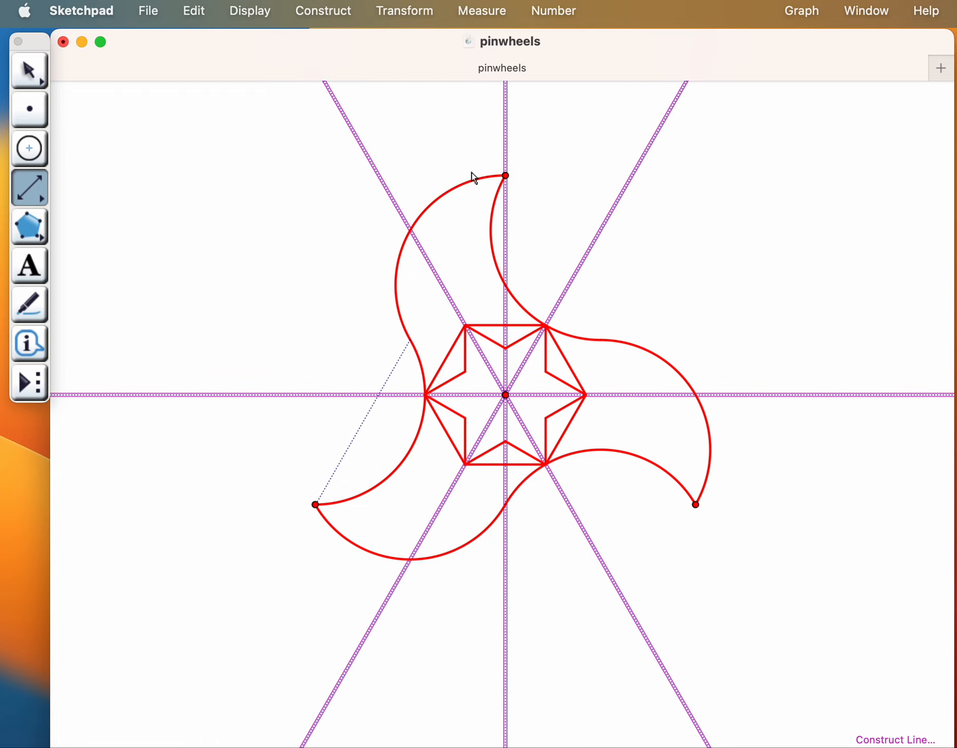
left_click(29, 72)
left_click(147, 150)
left_click_drag(276, 101, 803, 121)
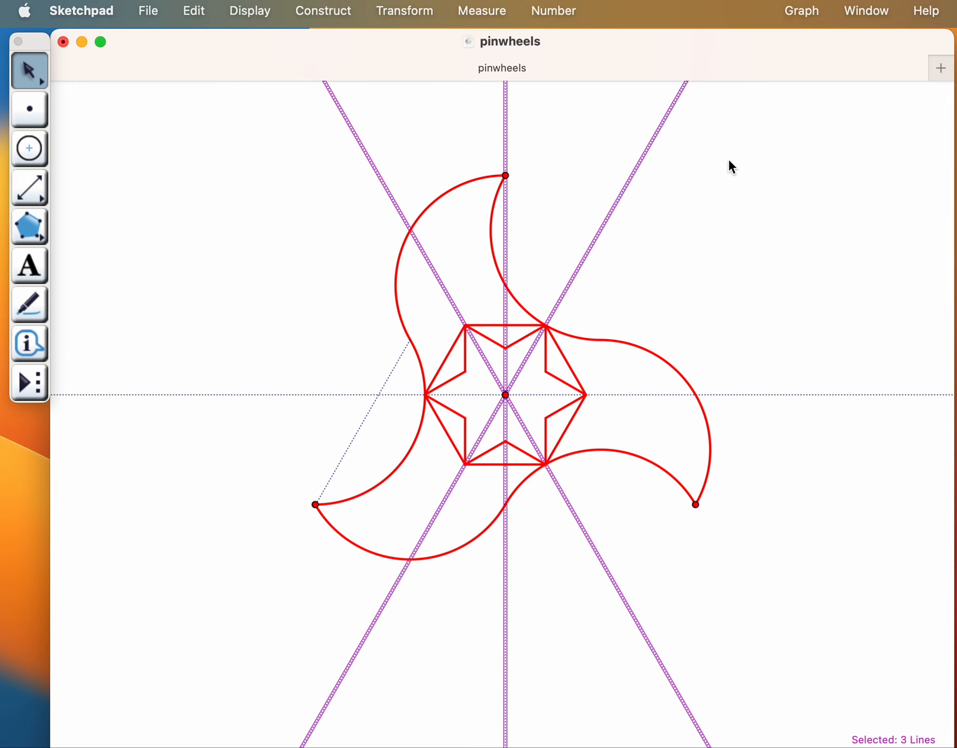
left_click(260, 14)
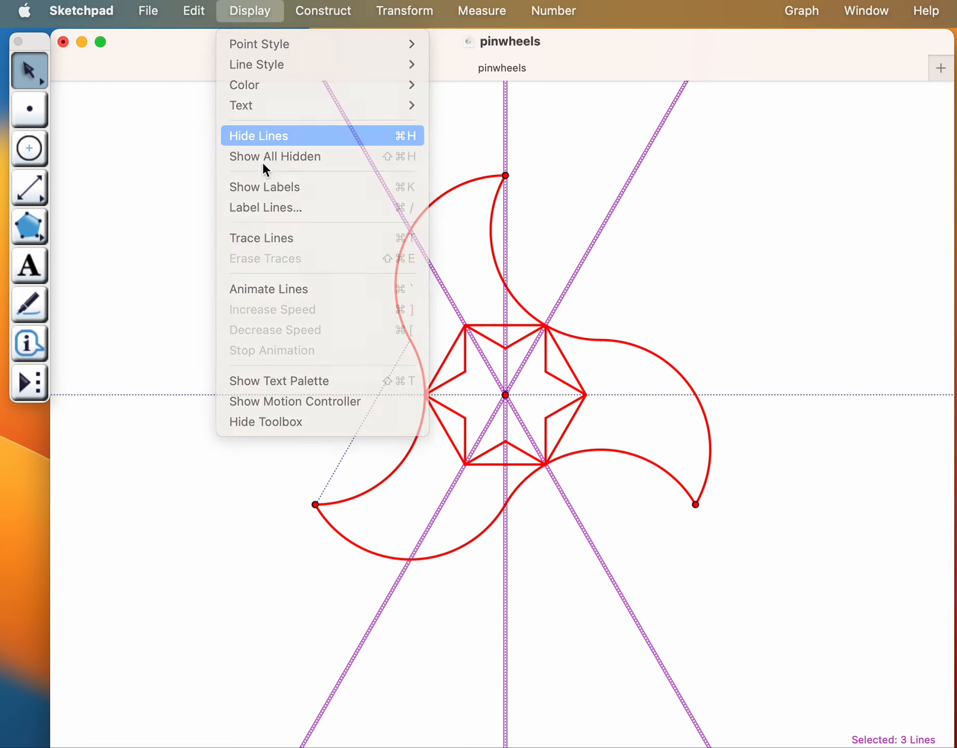
Hide the three construction lines crossing at the center, the horizontal construction line and the slanted dotted segment.
left_click(265, 140)
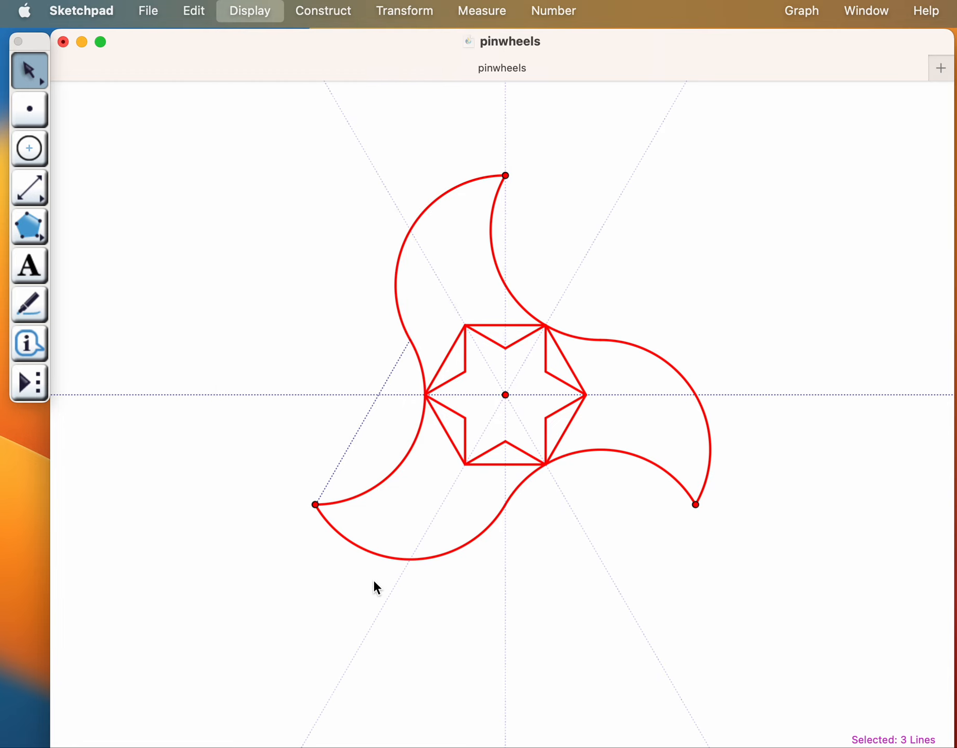
left_click(349, 453)
left_click(337, 393, "shift")
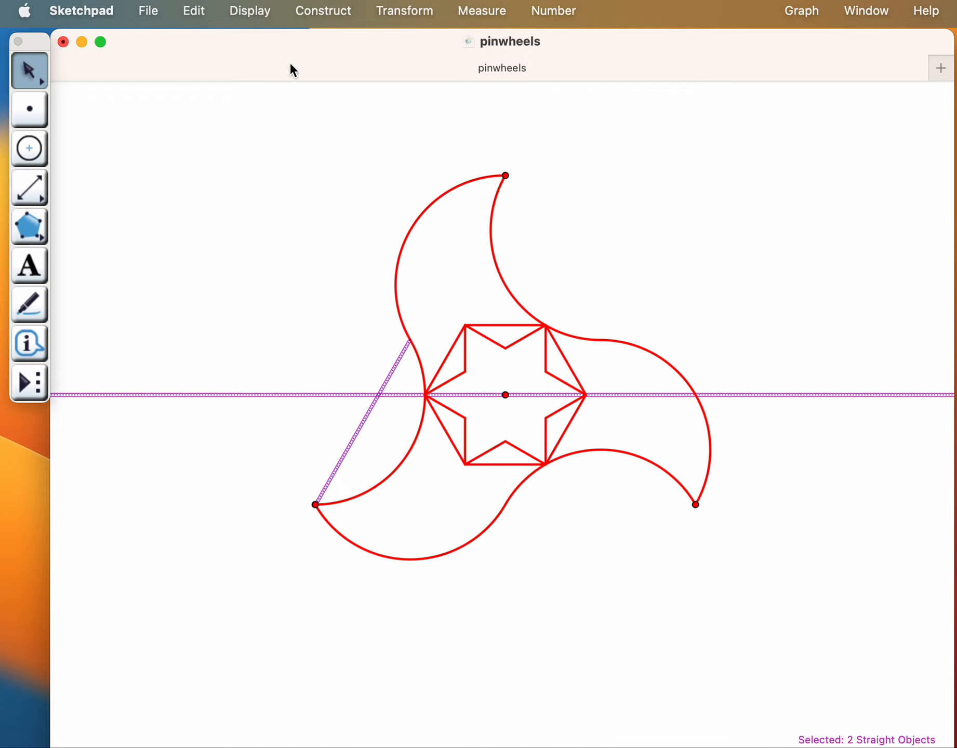
left_click(254, 10)
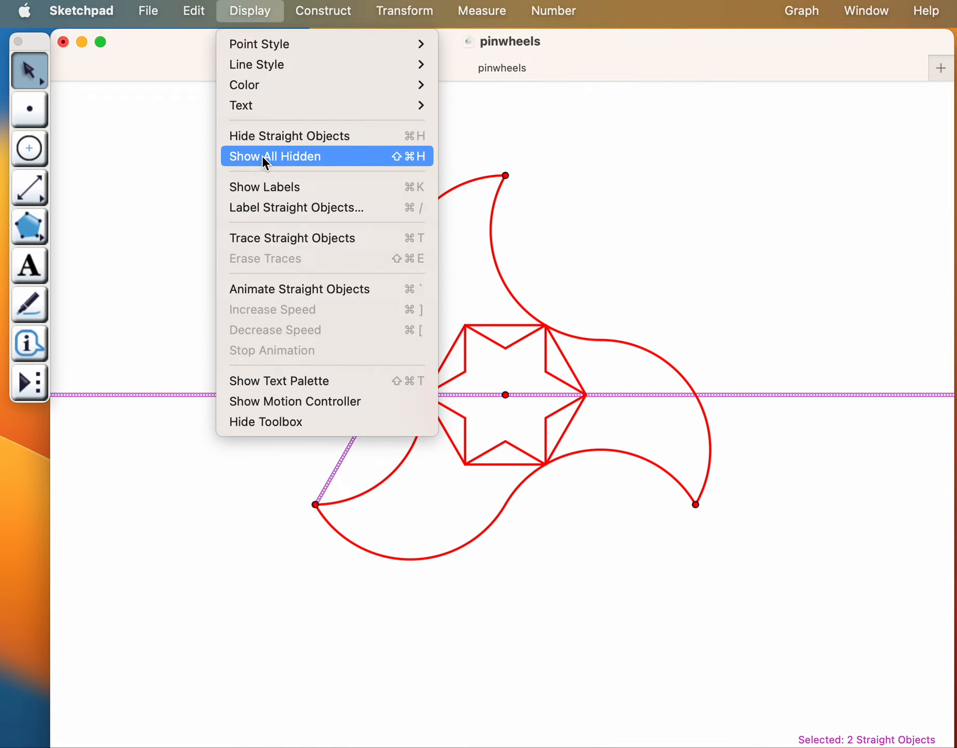
left_click(263, 136)
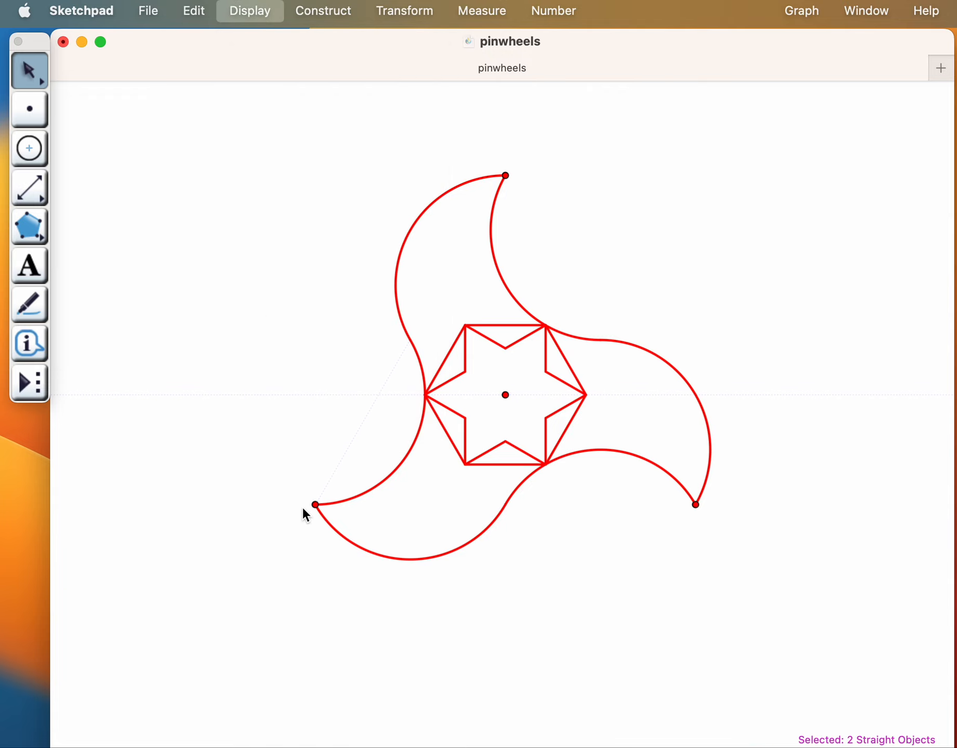
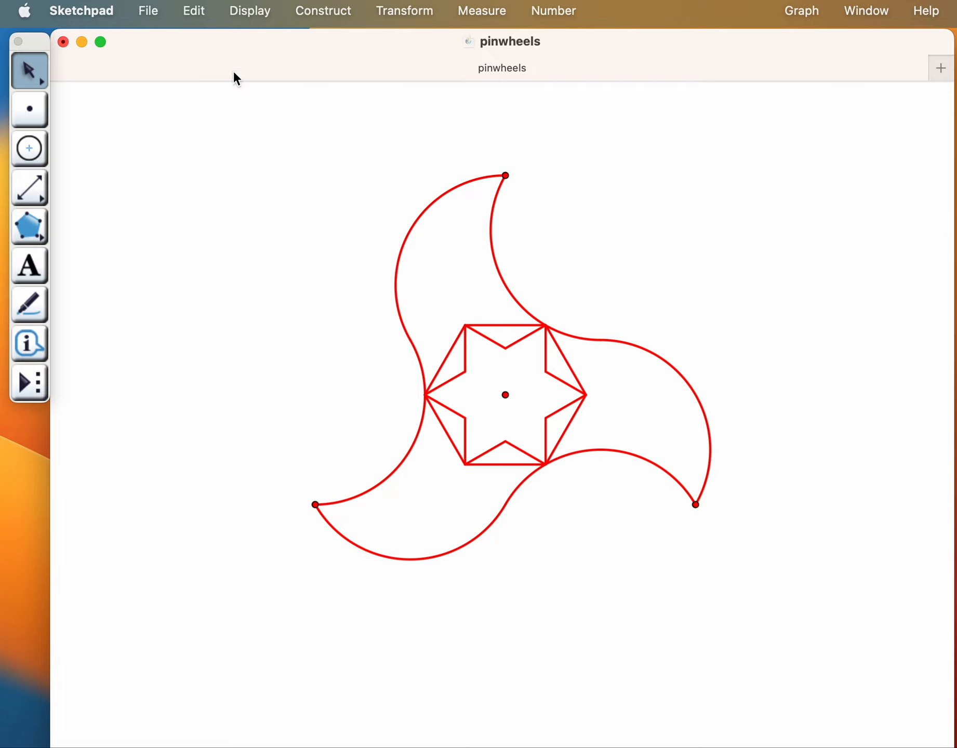
Select all visible objects of the pinwheel.
left_click(206, 13)
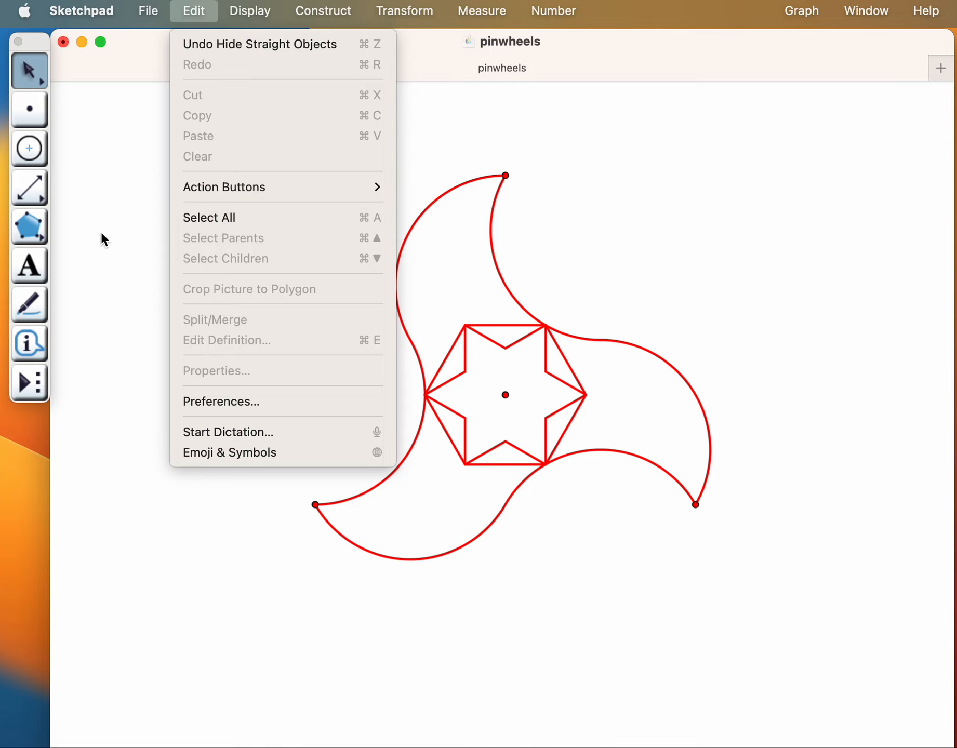
left_click(221, 216)
left_click(196, 241)
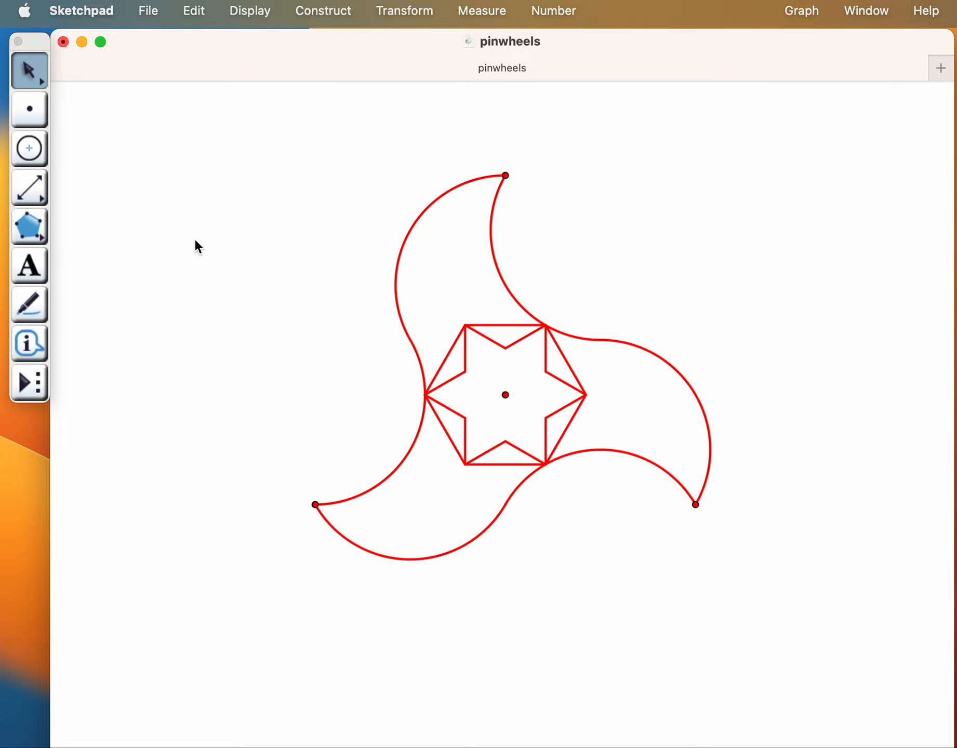
key("super+a")
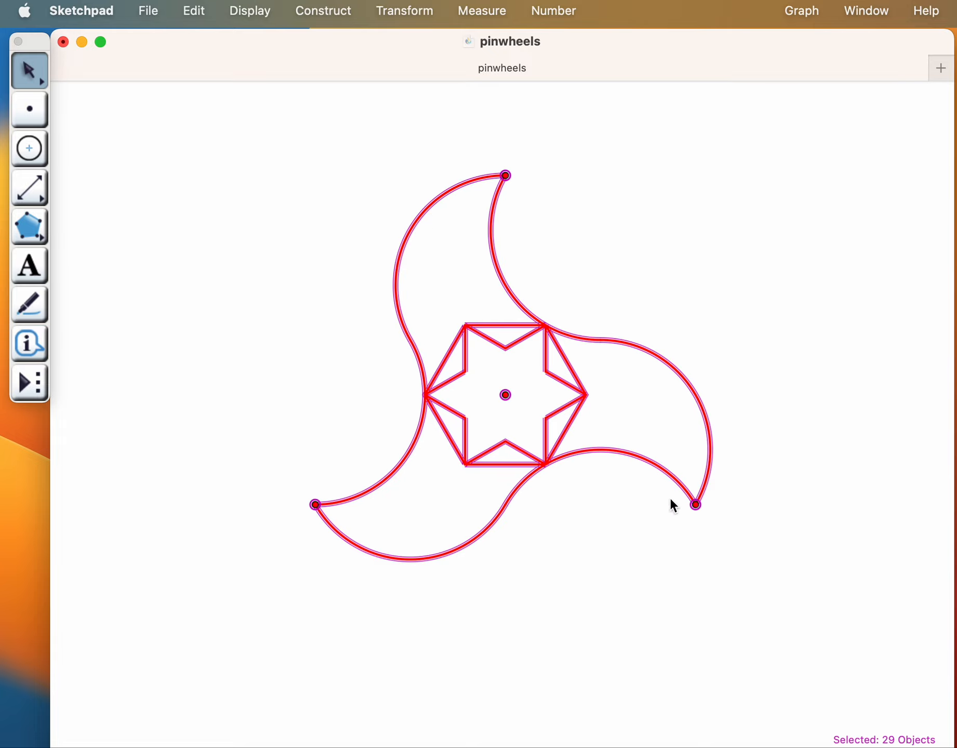
Mark the pinwheel's lower-right tip as center and rotate a copy of the selected figure 120° about it.
left_click(697, 505)
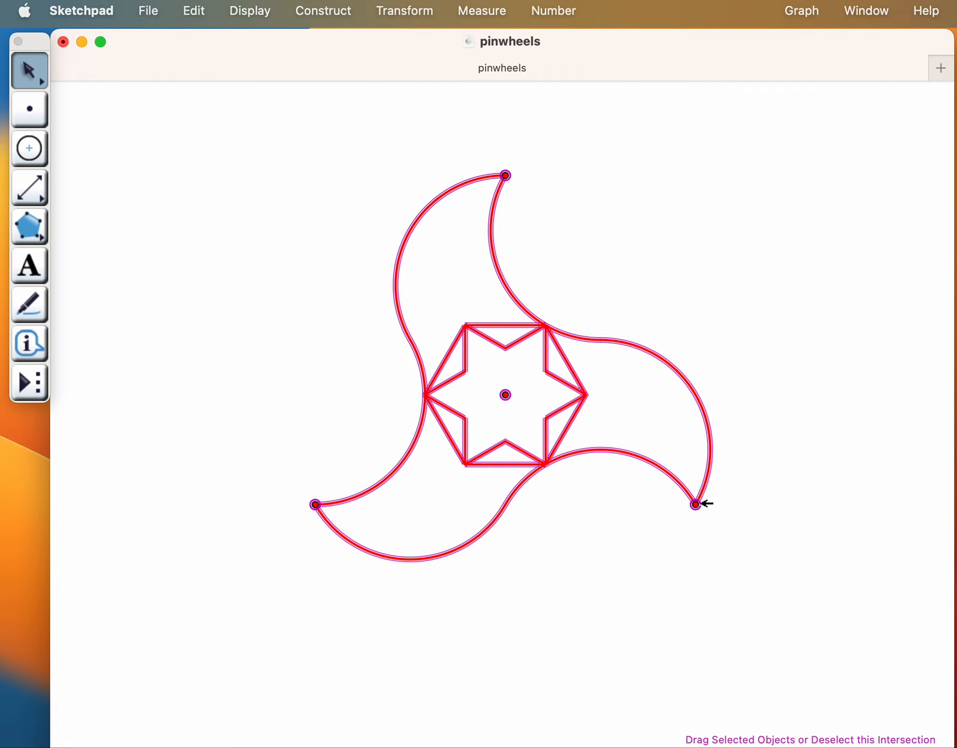
left_click(418, 14)
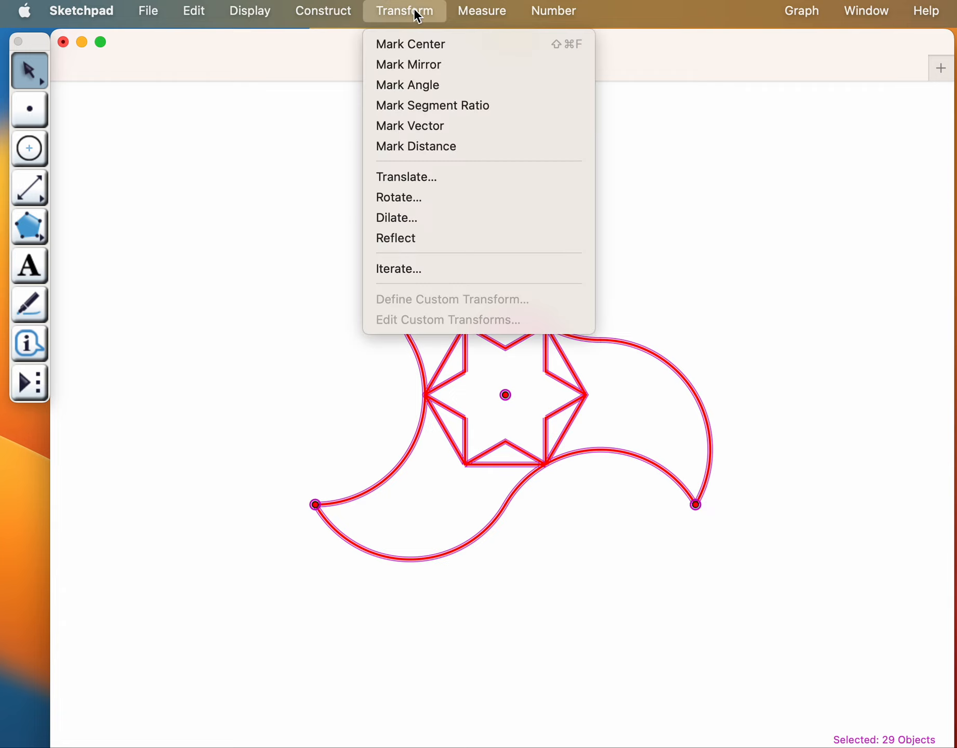
left_click(404, 197)
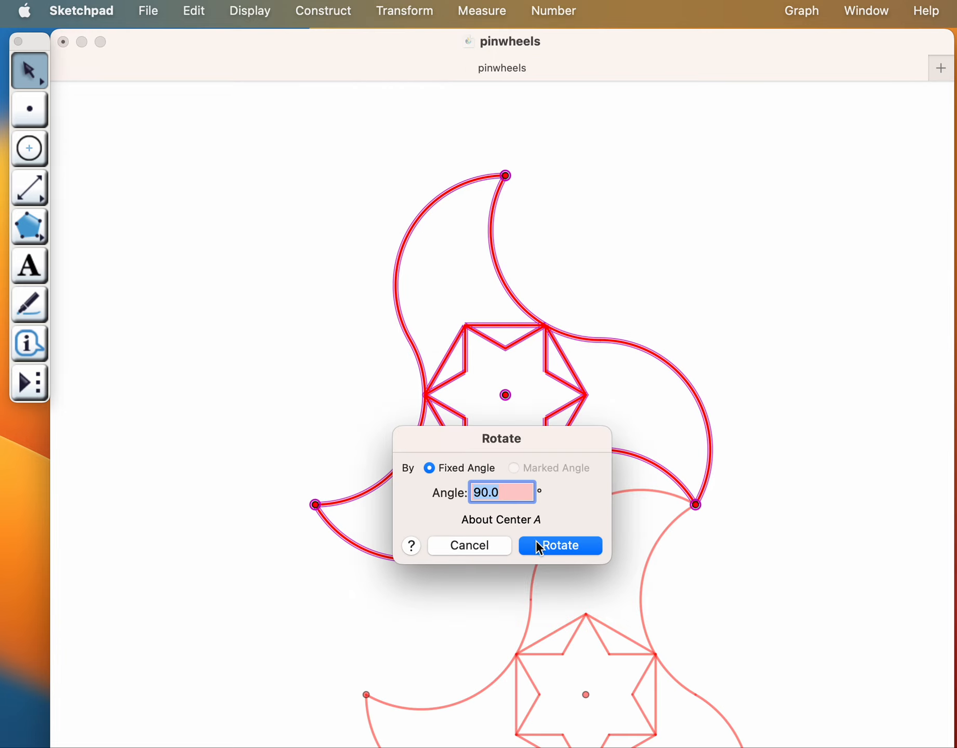
type("120")
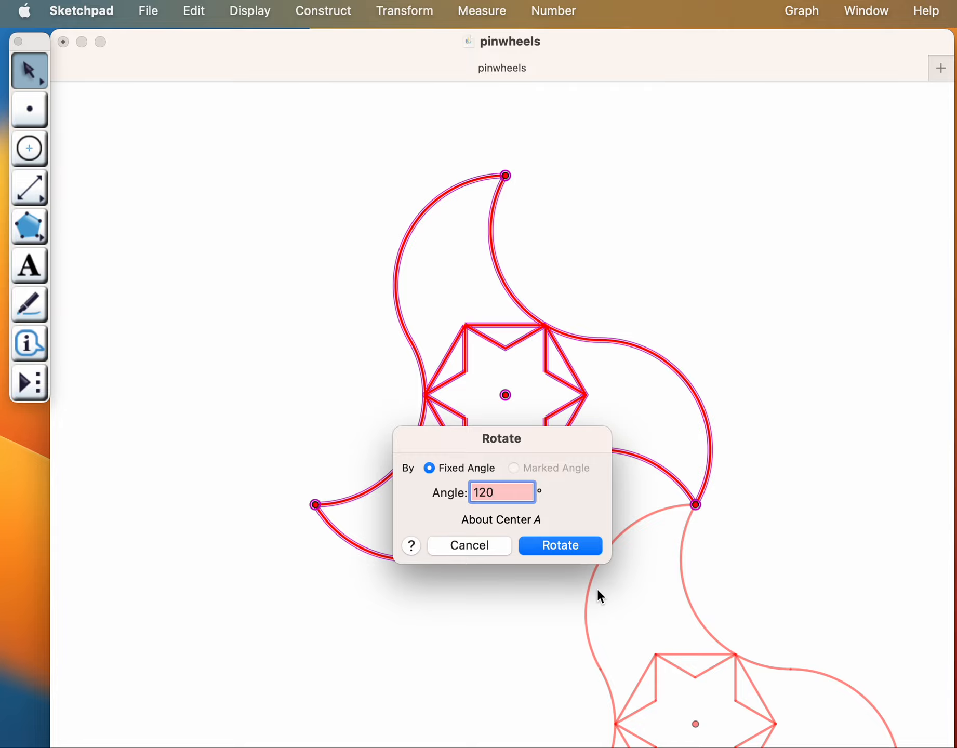
left_click(583, 550)
scroll(699, 485, "up", 5)
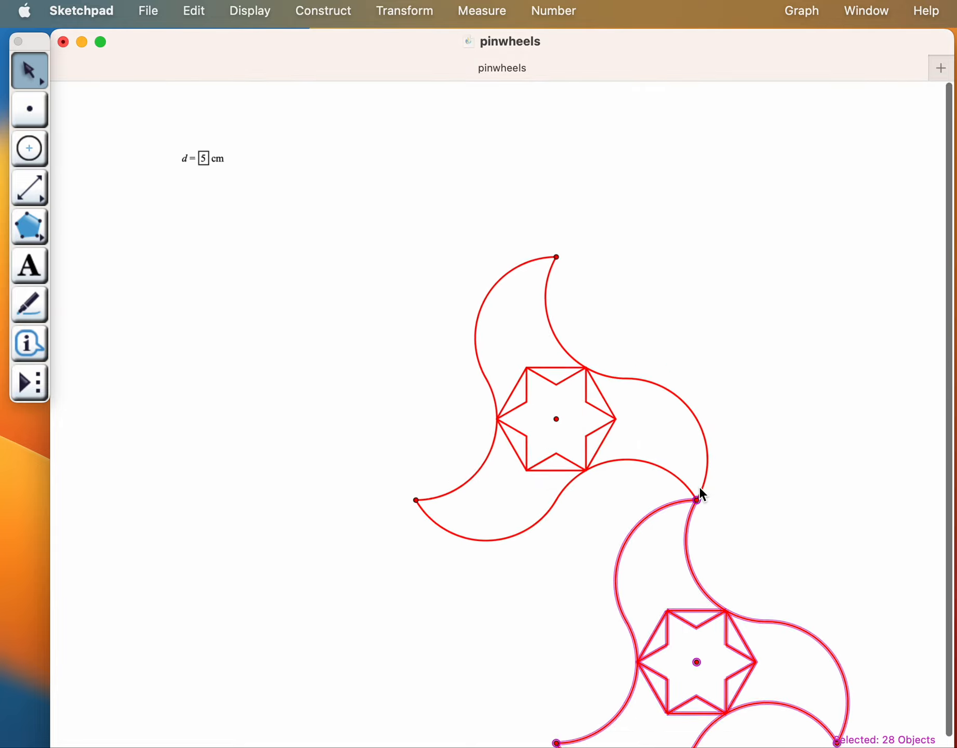
scroll(699, 485, "down", 5)
scroll(699, 486, "right", 8)
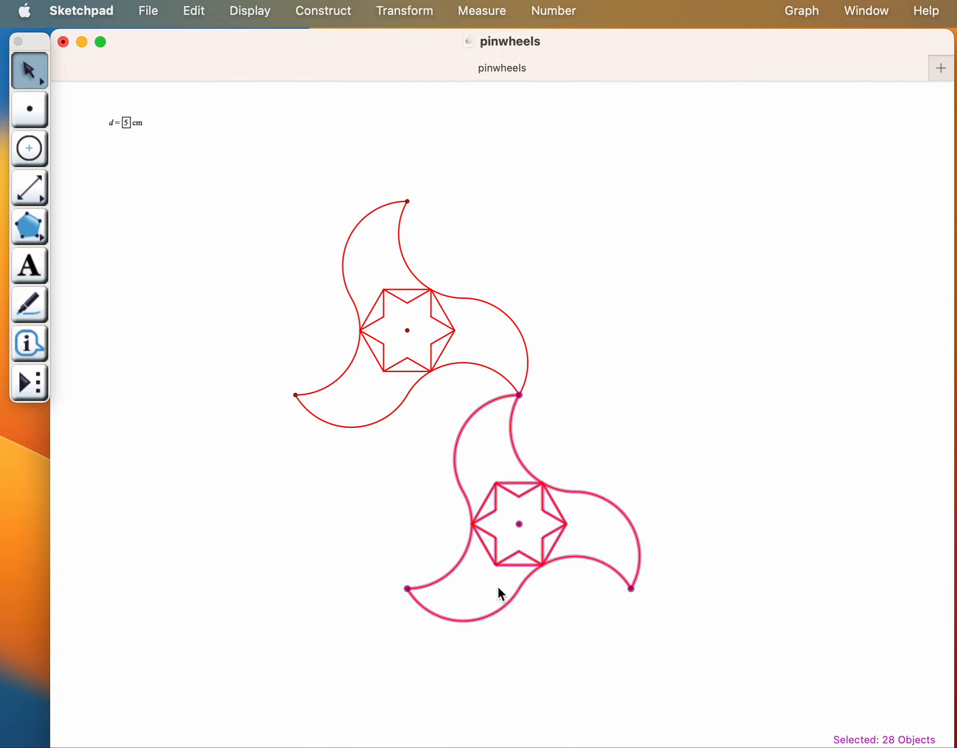
Mark the second pinwheel's lower-left tip as center and rotate a copy of that pinwheel 120° about it.
left_click(410, 588)
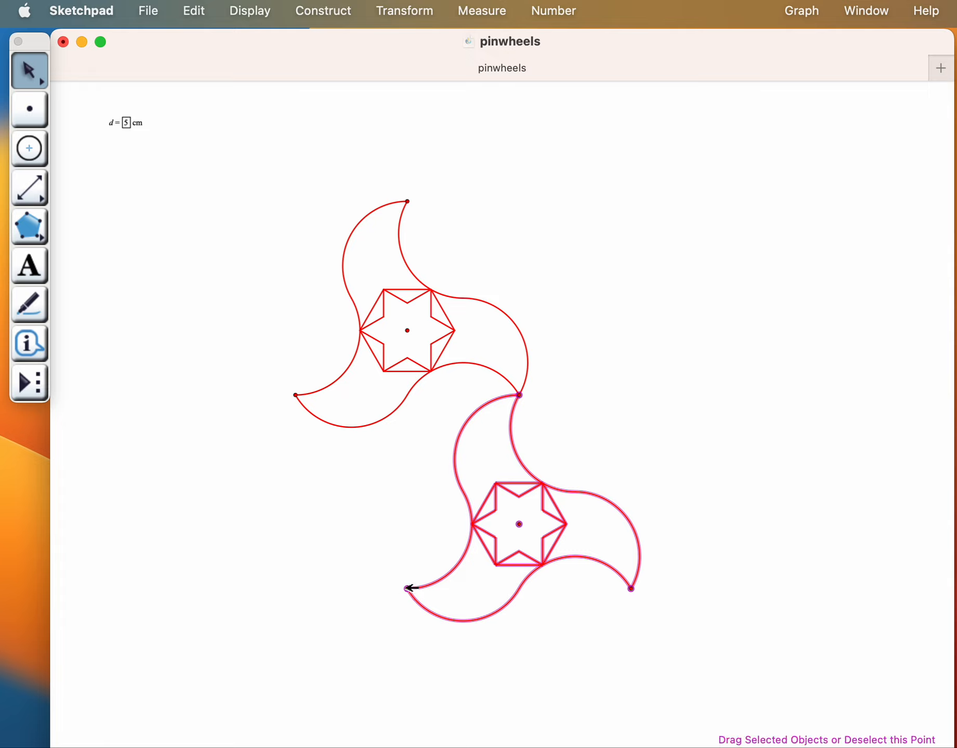
left_click(405, 10)
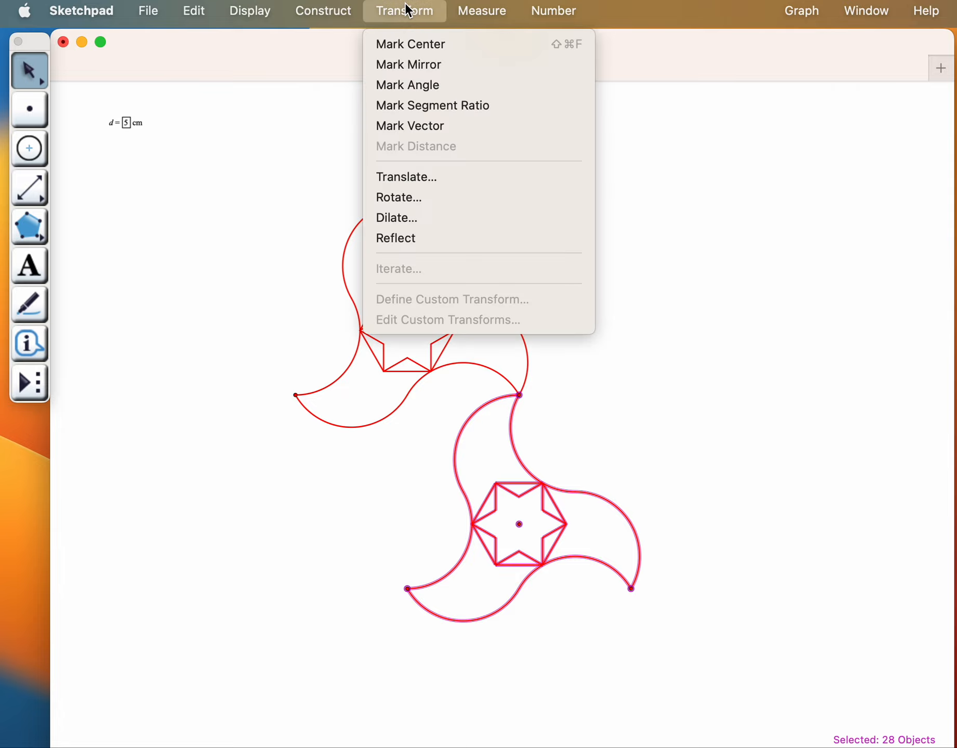
left_click(422, 196)
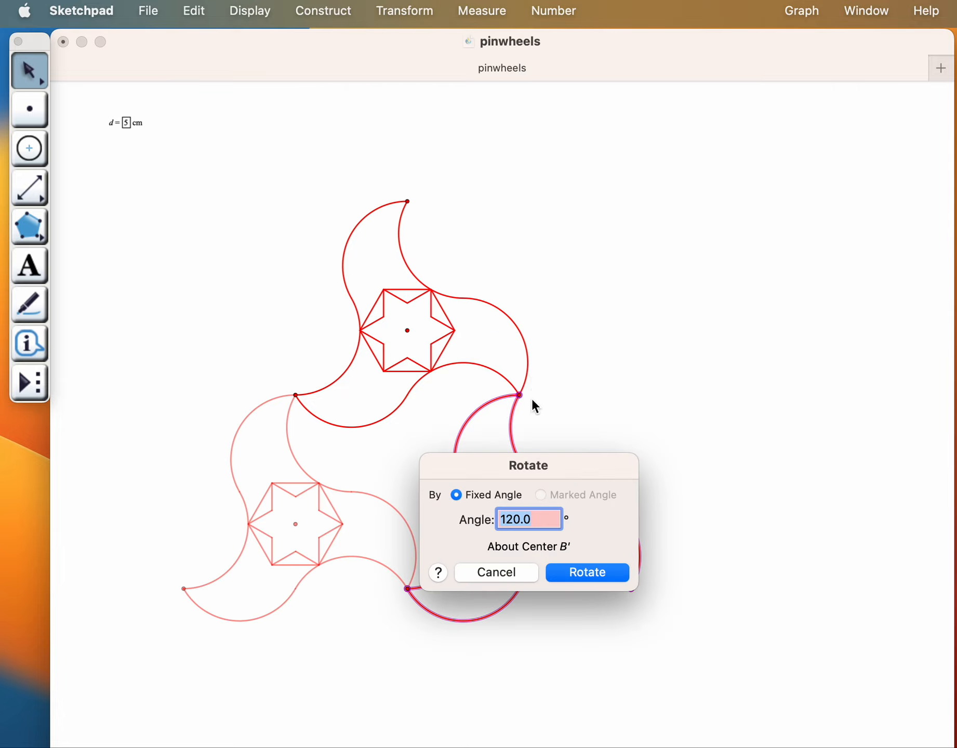
left_click(597, 572)
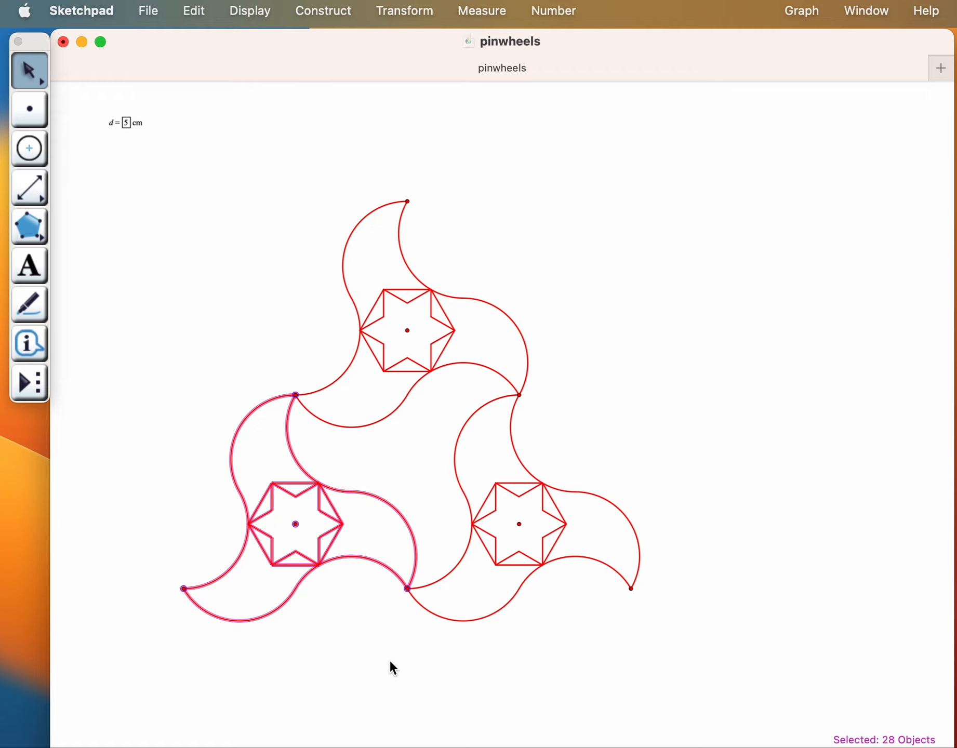
scroll(391, 662, "down", 2)
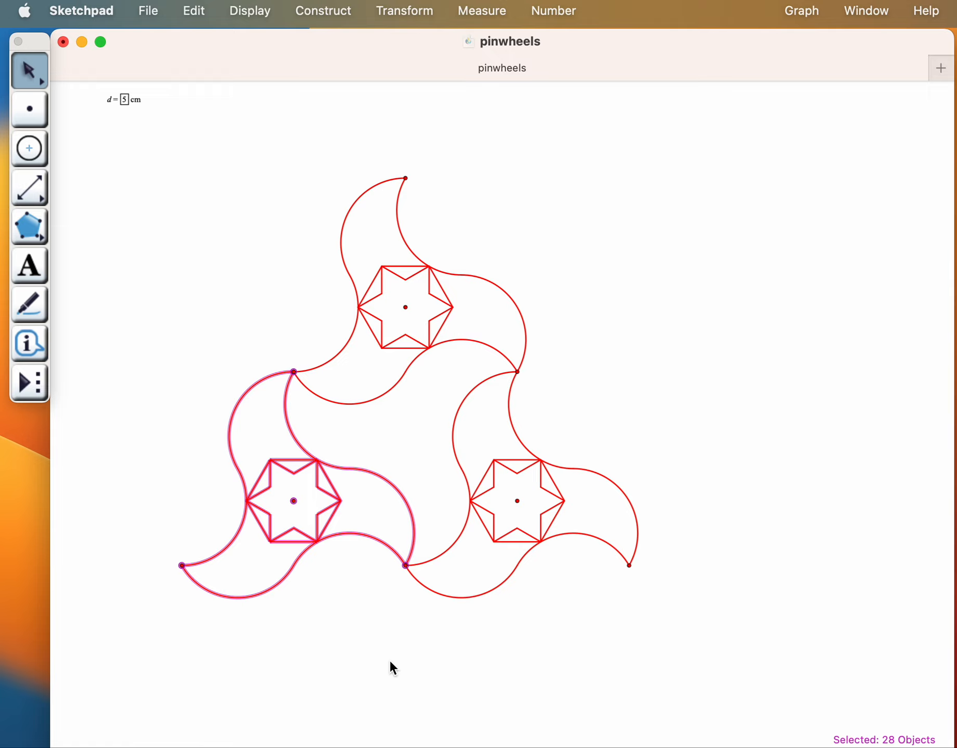
Undo both pinwheel rotations.
left_click(201, 17)
left_click(209, 41)
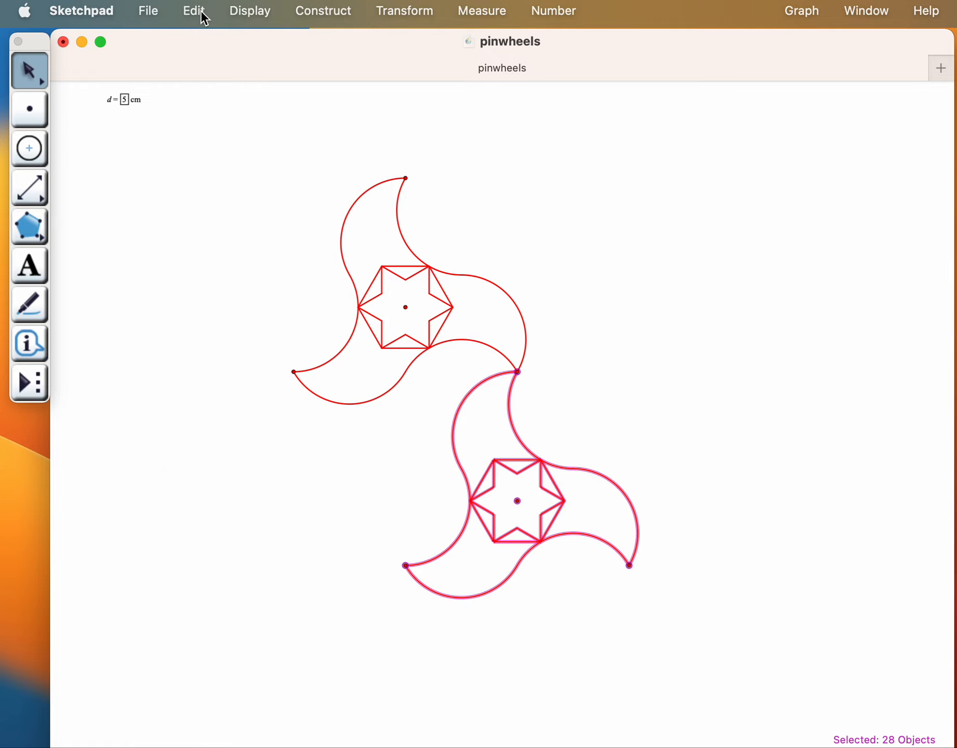
left_click(203, 16)
left_click(203, 43)
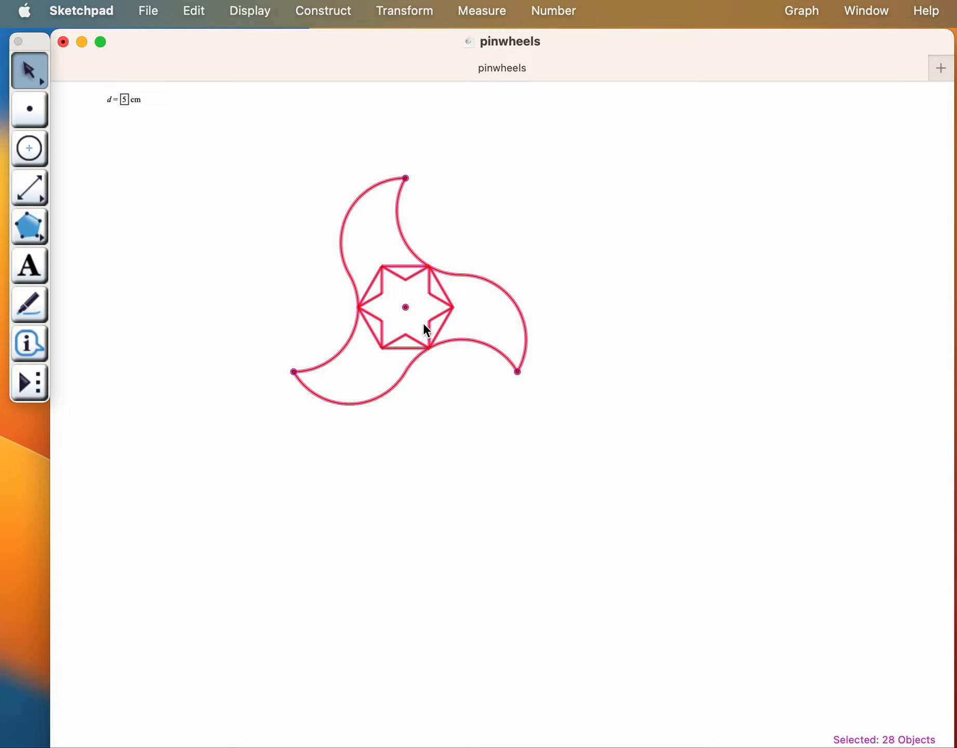
Deselect the six sides of the central hexagon, keeping the star, the curved blades and the points selected.
scroll(423, 320, "up", 3)
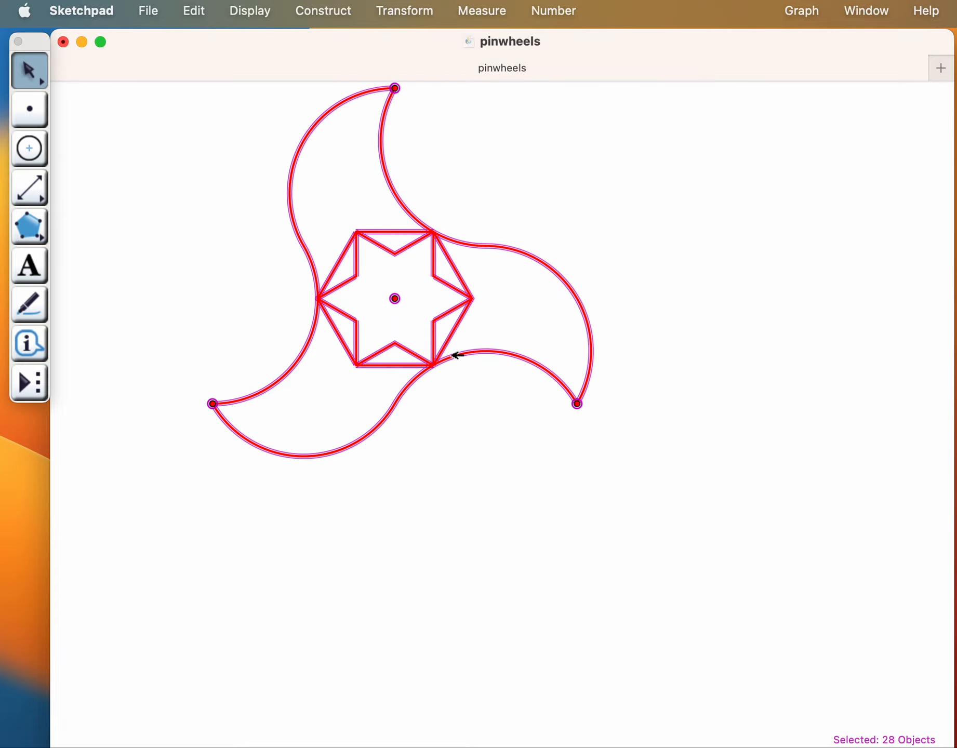
left_click(342, 336, "shift")
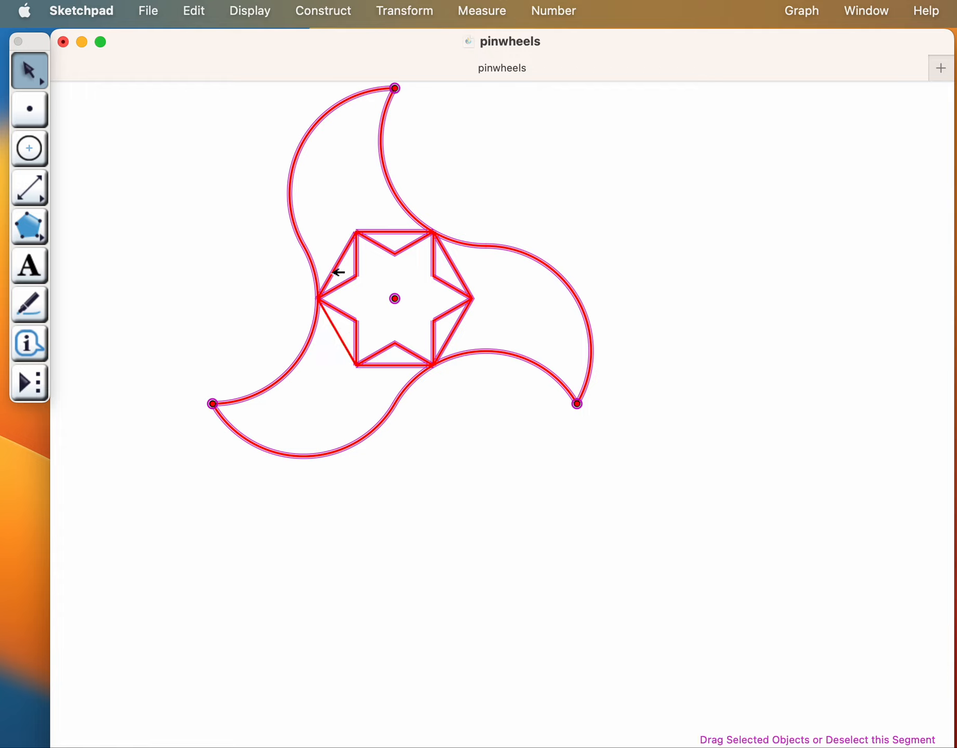
left_click(343, 266, "shift")
left_click(387, 232, "shift")
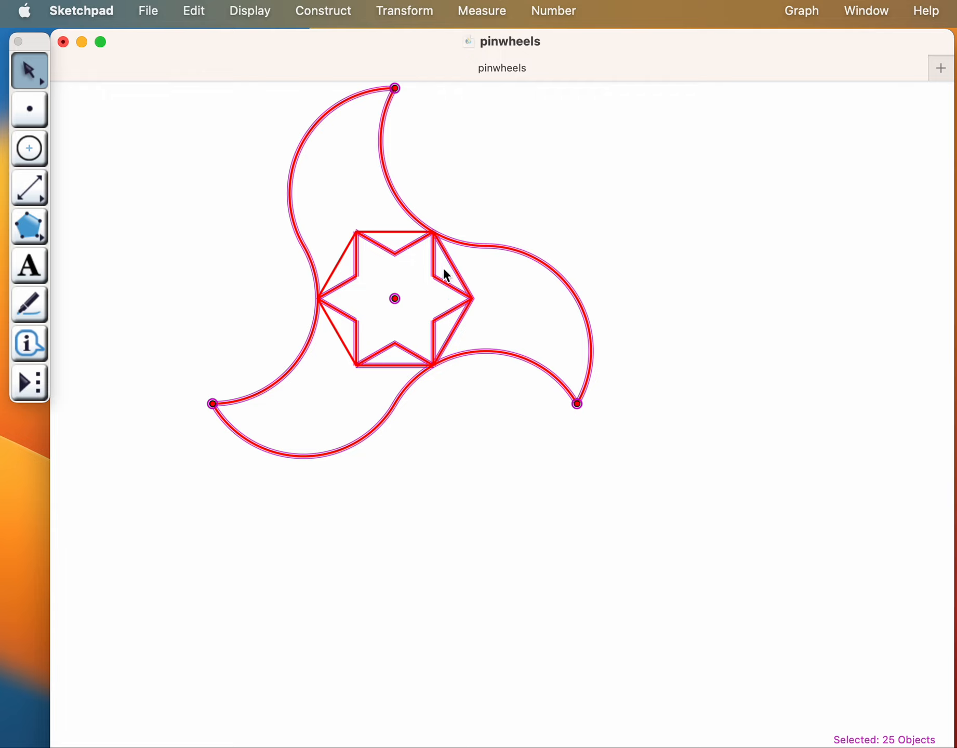
left_click(460, 268, "shift")
left_click(458, 327, "shift")
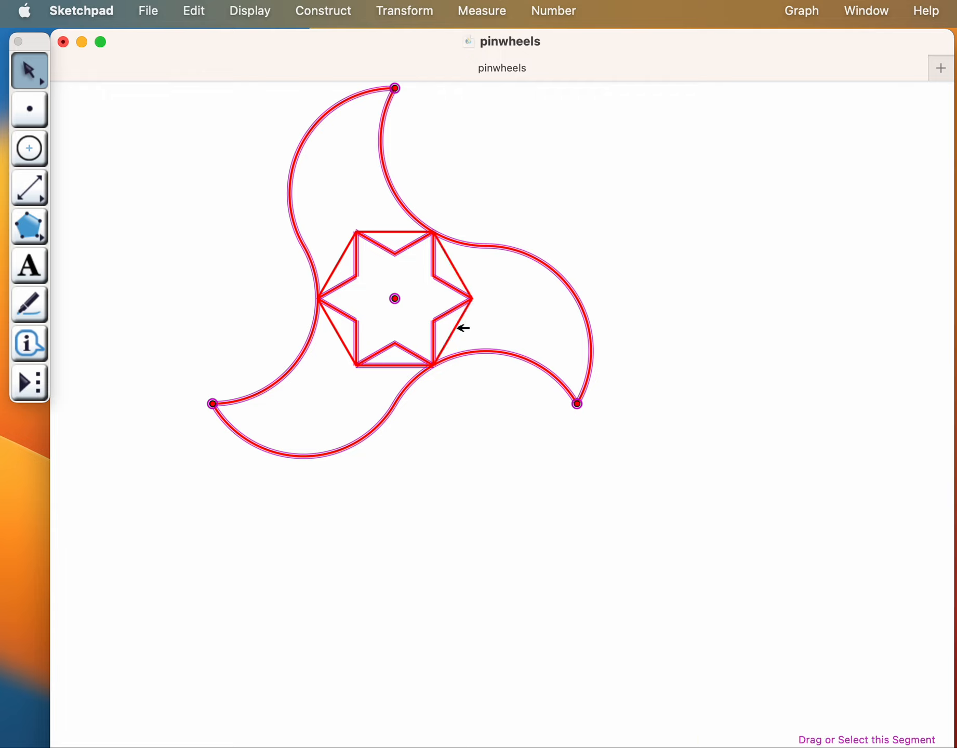
left_click(400, 365, "shift")
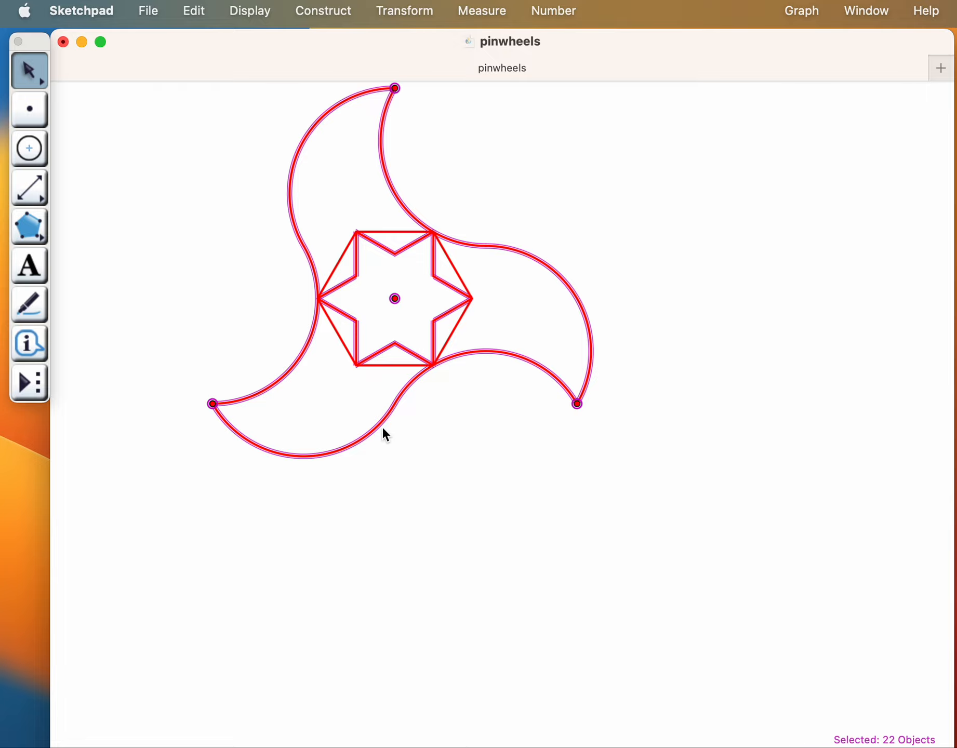
Rotate a copy of the selection without the hexagon sides 120° about the original pinwheel's lower-right tip.
scroll(364, 189, "up", 2)
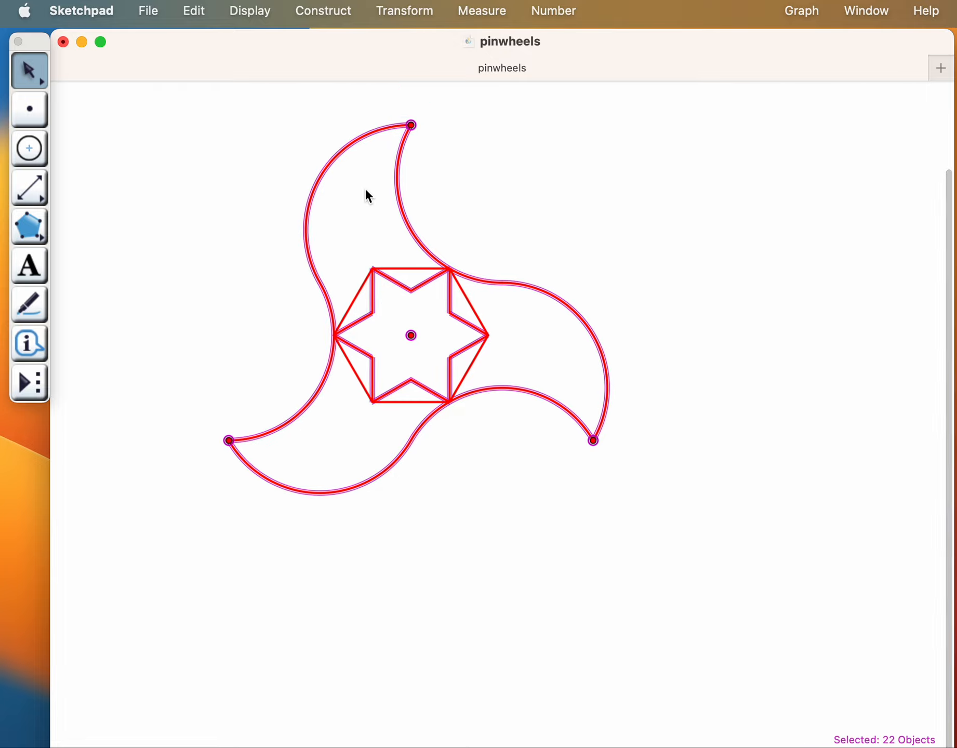
double_click(594, 440)
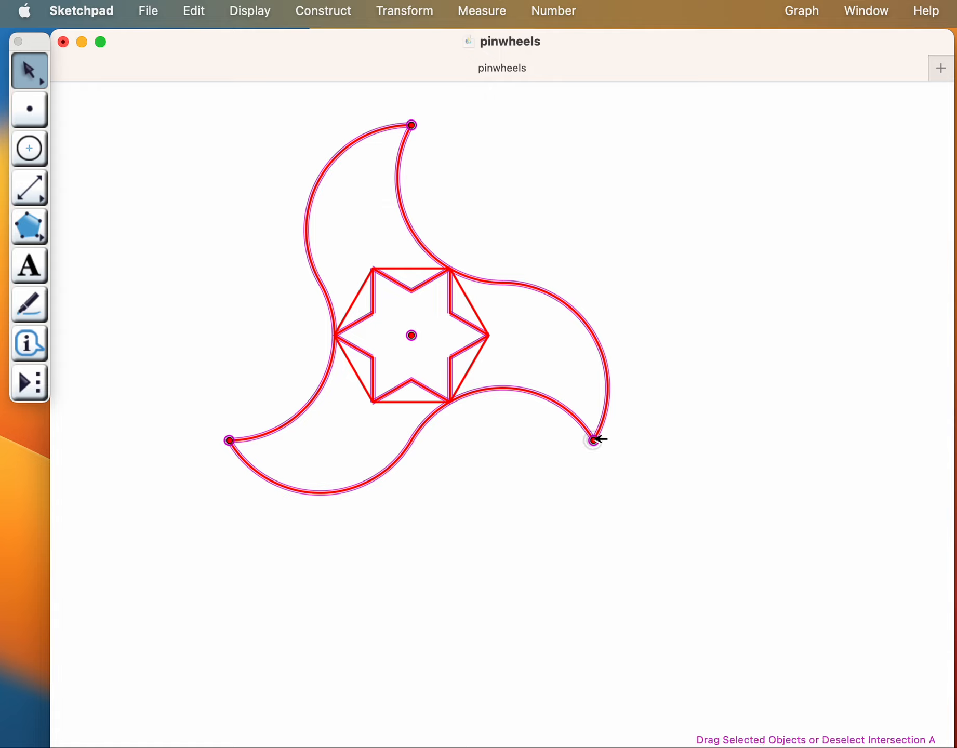
left_click(418, 19)
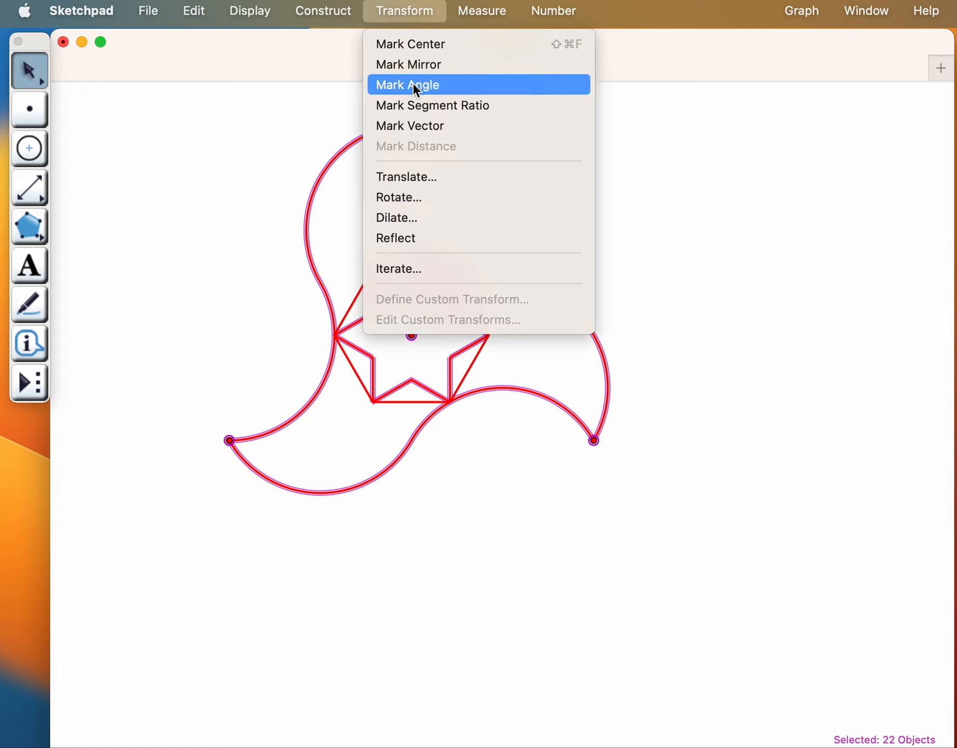
left_click(409, 200)
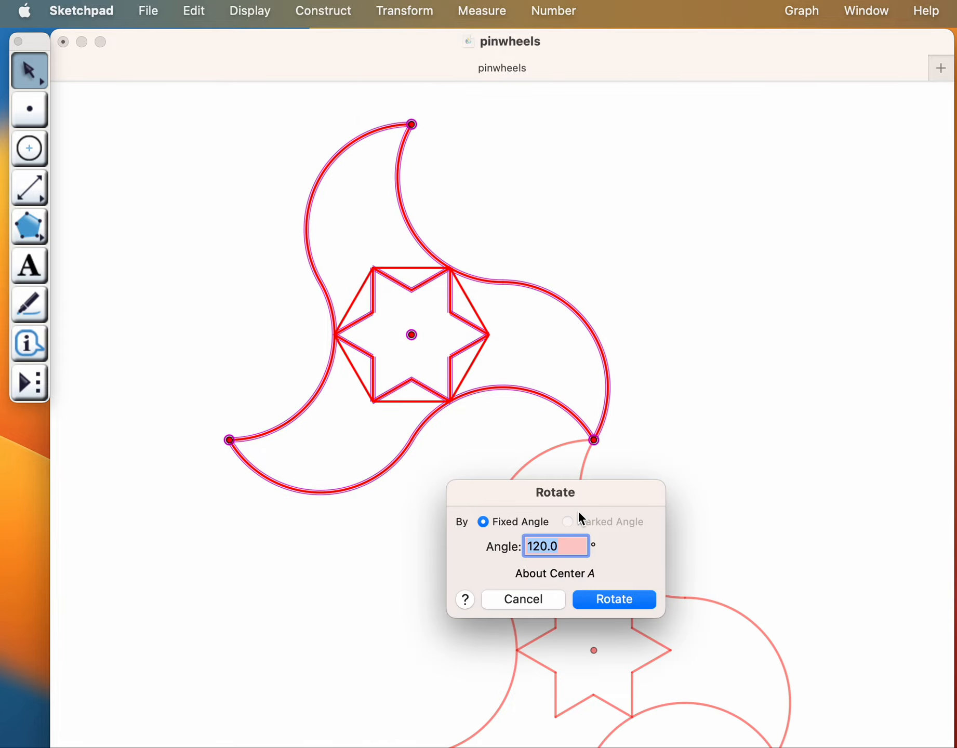
left_click(620, 599)
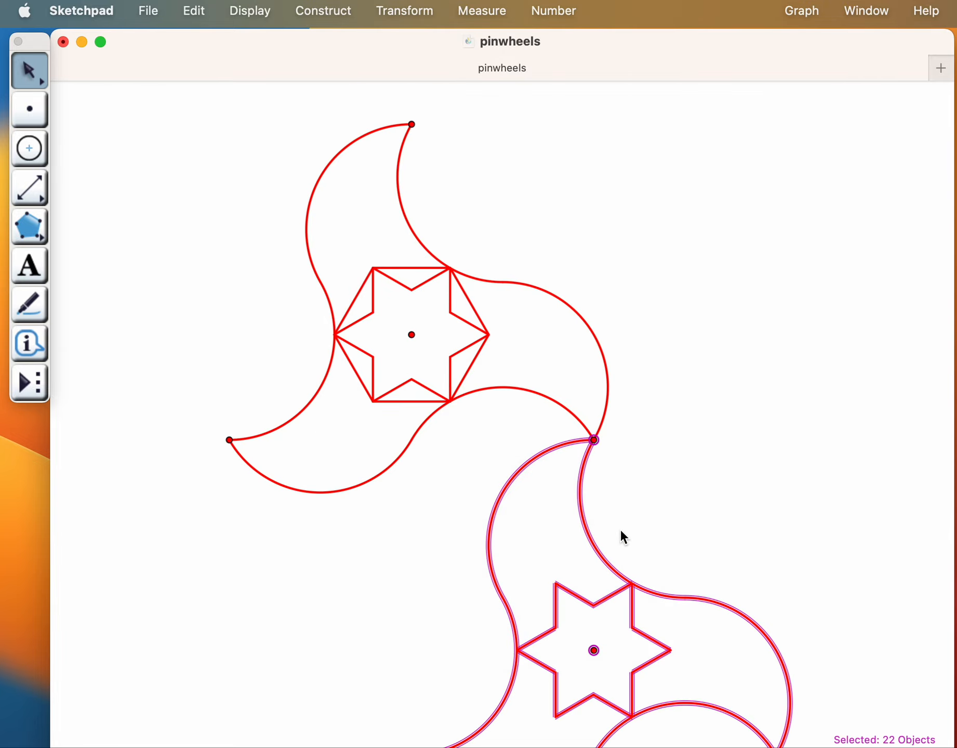
scroll(622, 531, "down", 5)
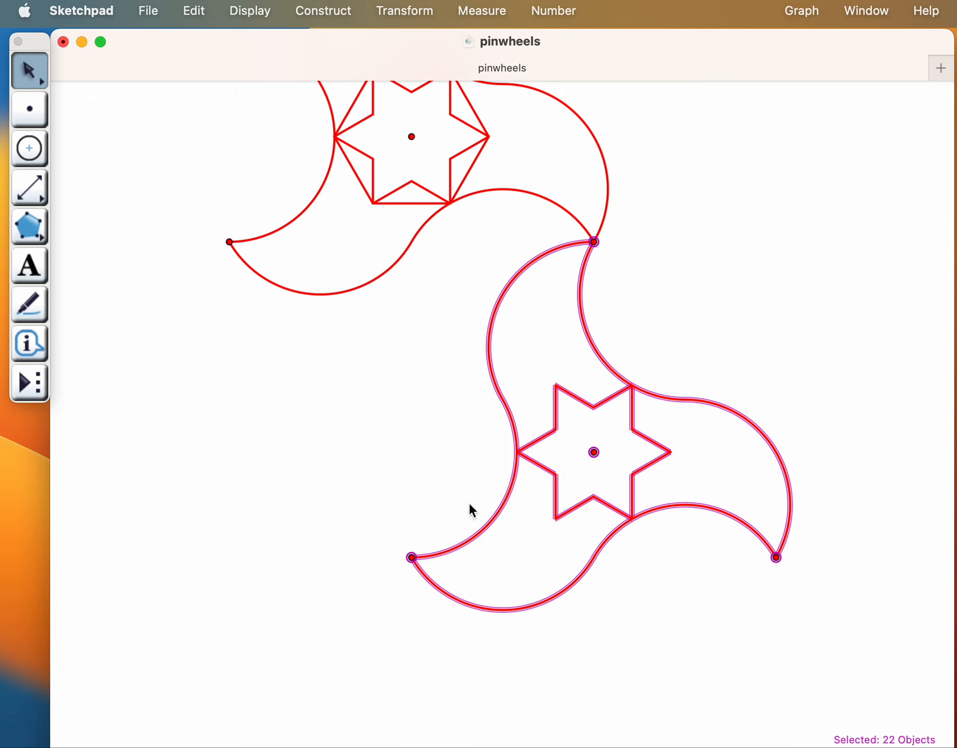
left_click(420, 478)
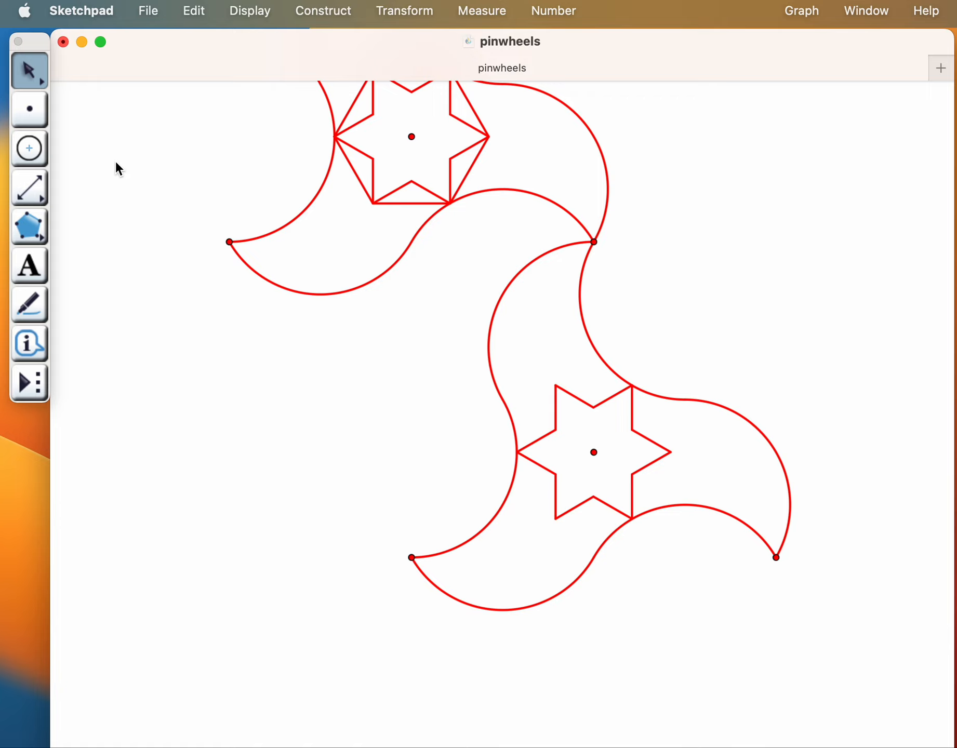
Undo the rotated copy that has no hexagon sides.
left_click(203, 10)
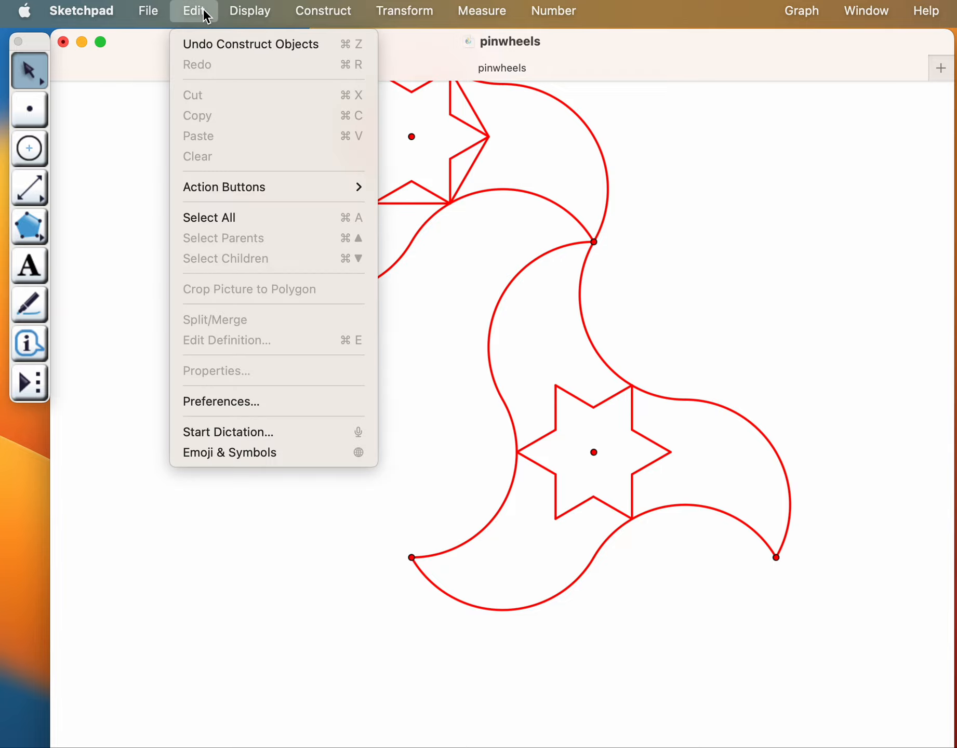
left_click(205, 44)
scroll(406, 365, "up", 10)
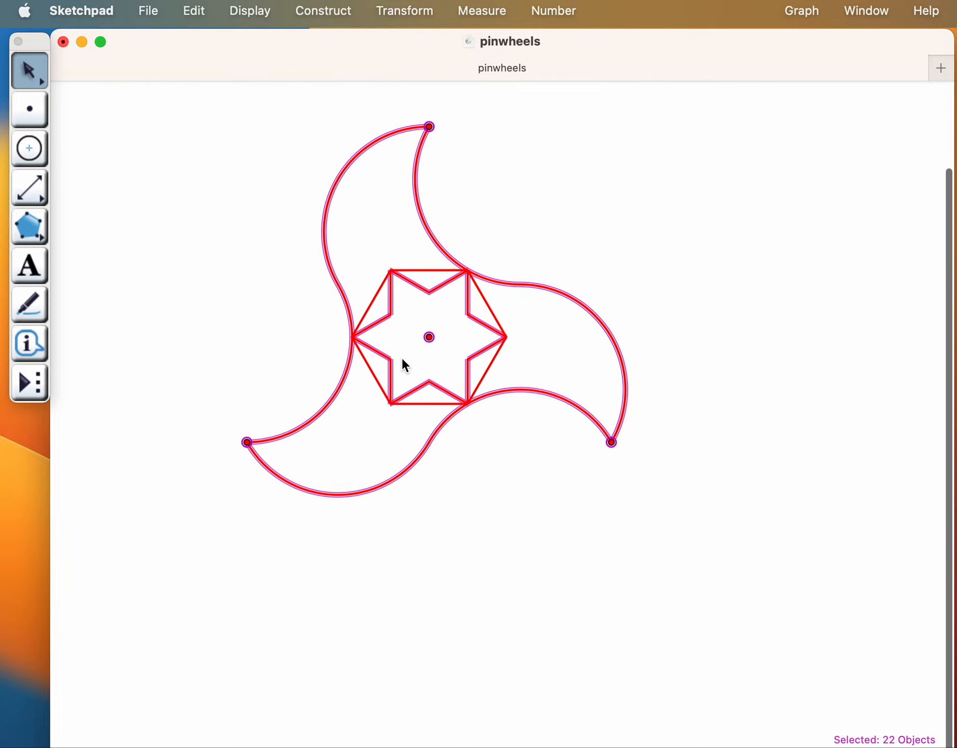
Rotate a copy of the selected original pinwheel 120° about its lower-right blade tip.
left_click(612, 443)
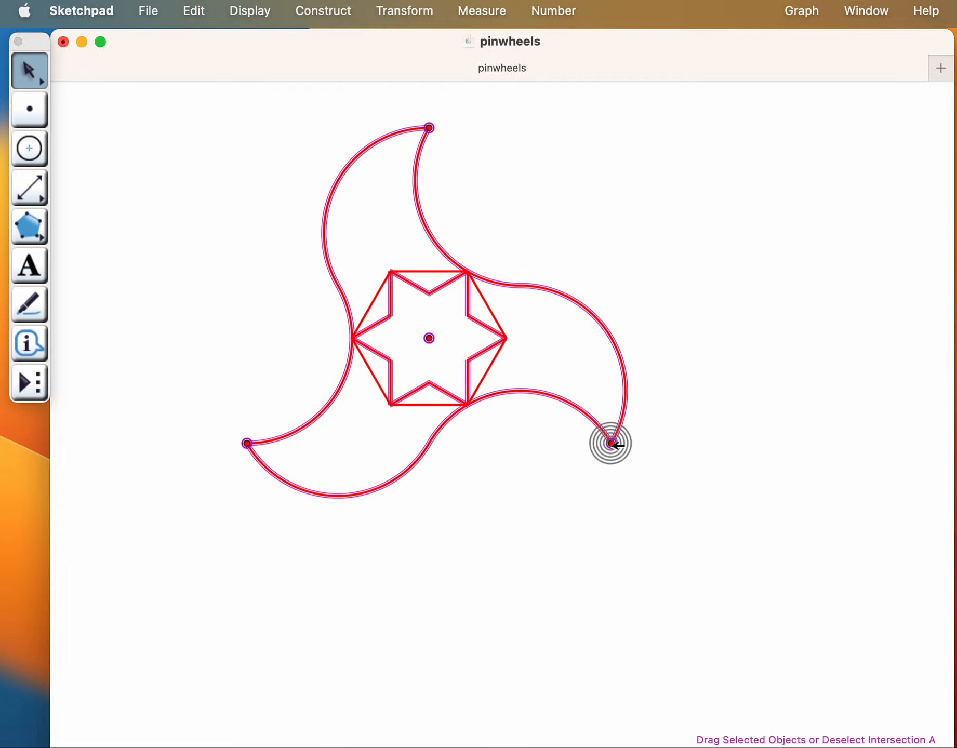
left_click(422, 11)
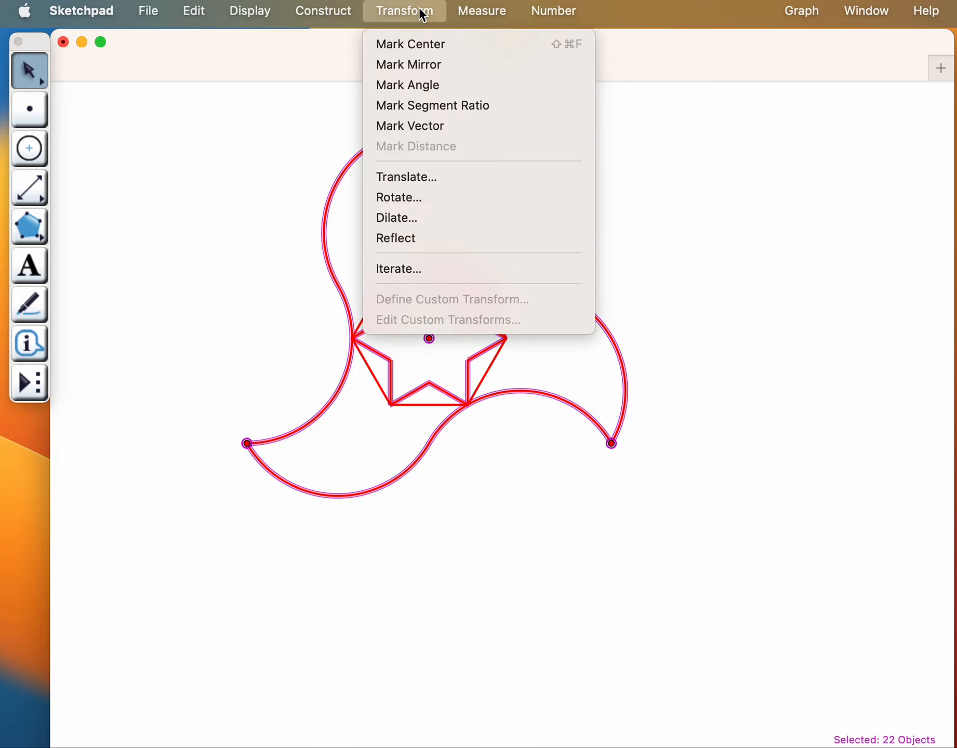
left_click(426, 197)
left_click(642, 626)
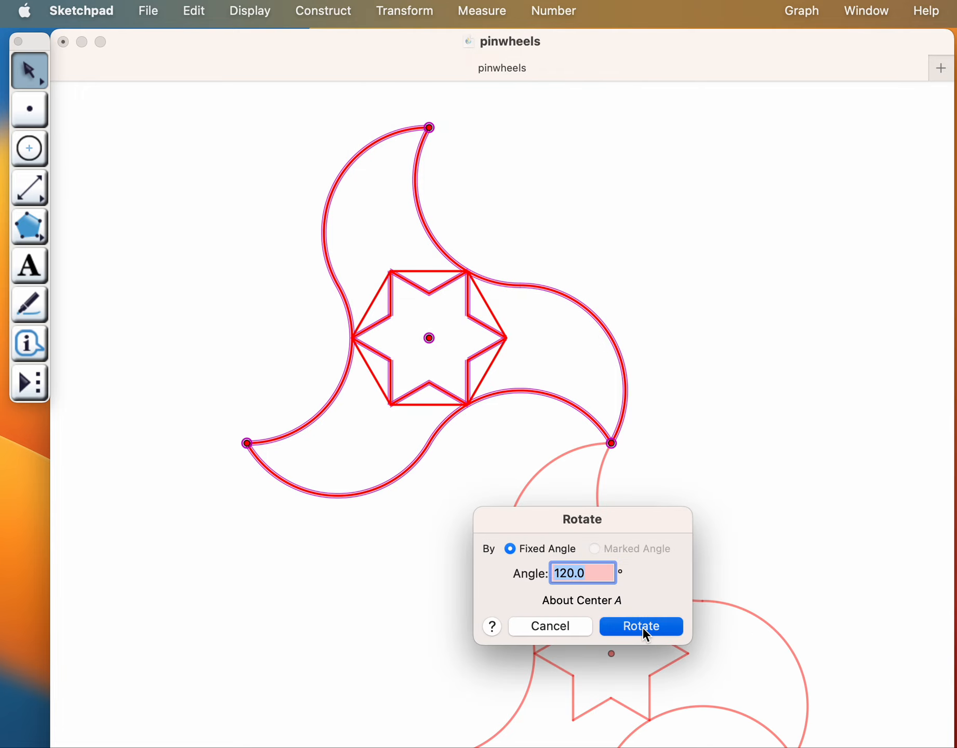
Rotate a copy of the new pinwheel below the original 120° about its own lower-left tip.
scroll(642, 626, "down", 5)
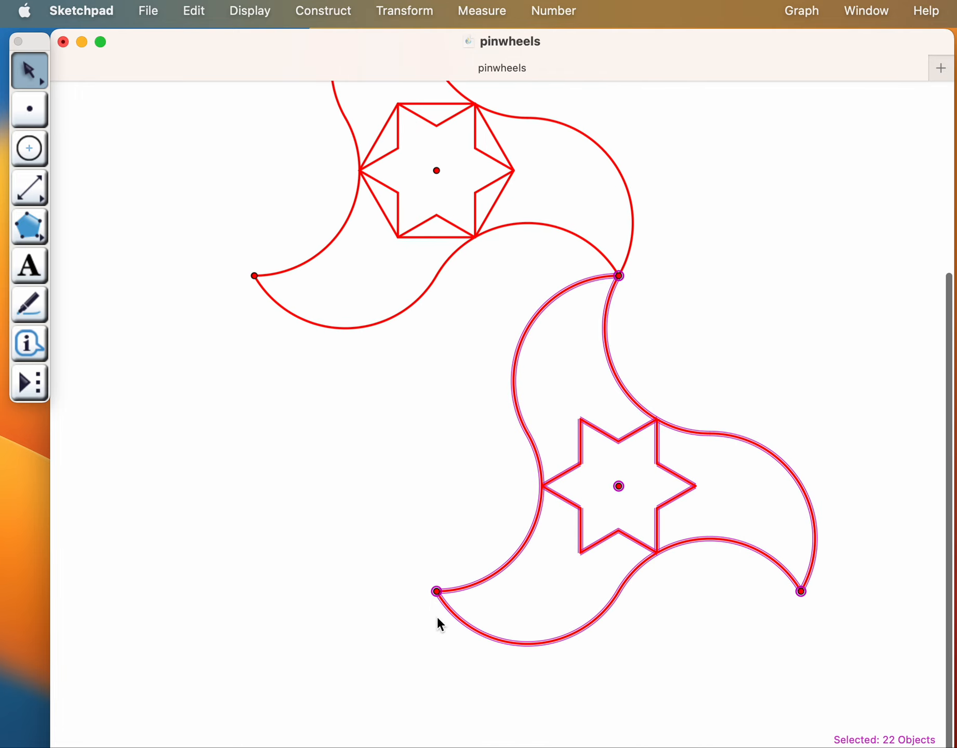
left_click(437, 591)
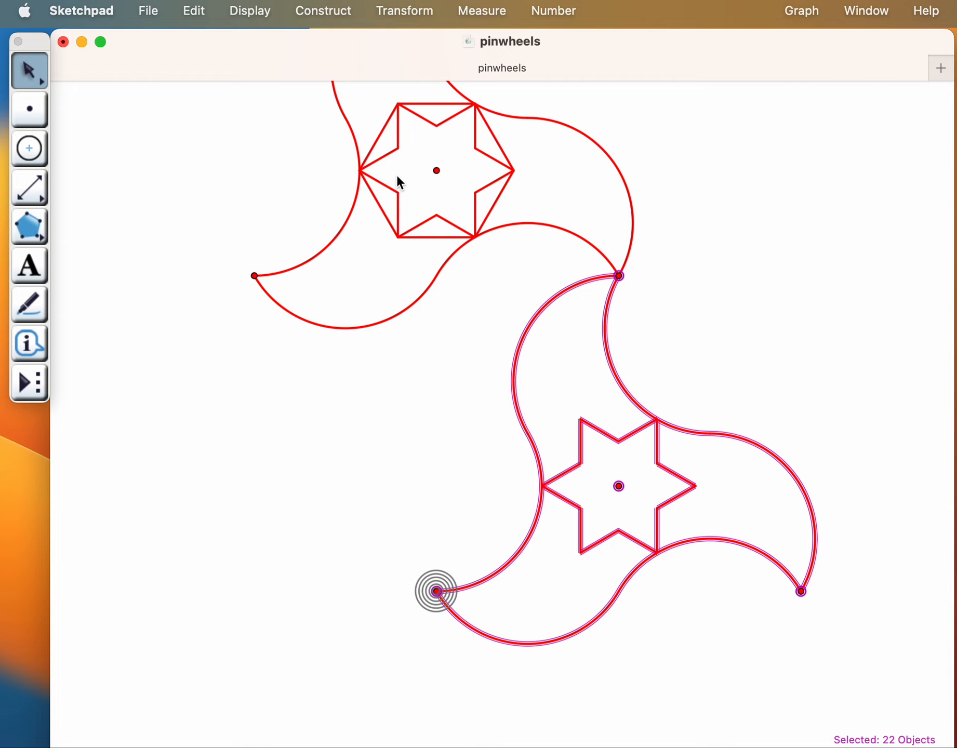
left_click(423, 12)
left_click(419, 205)
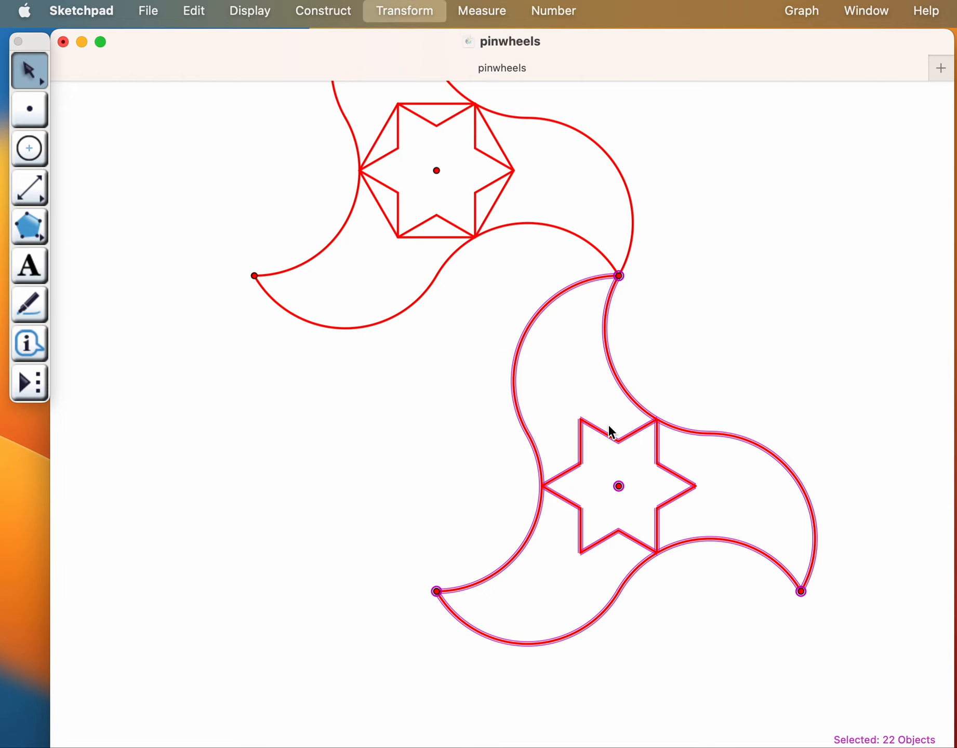
left_click(666, 652)
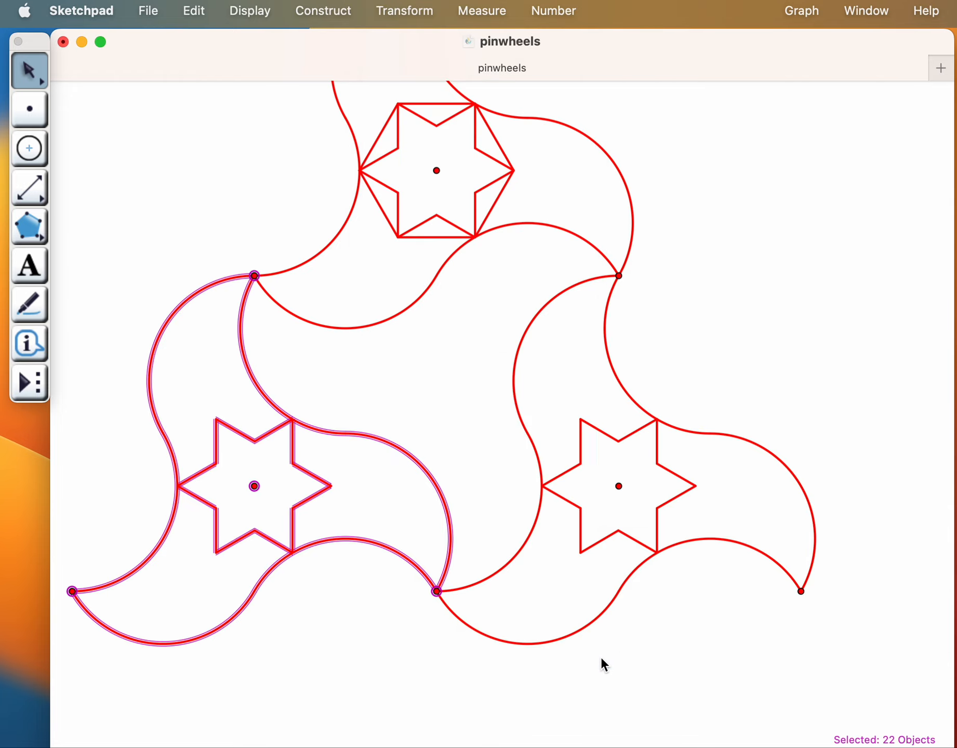
Extend the row beneath the original by rotating a copy of its left pinwheel 120° about that pinwheel's lower-left tip.
scroll(515, 662, "left", 5)
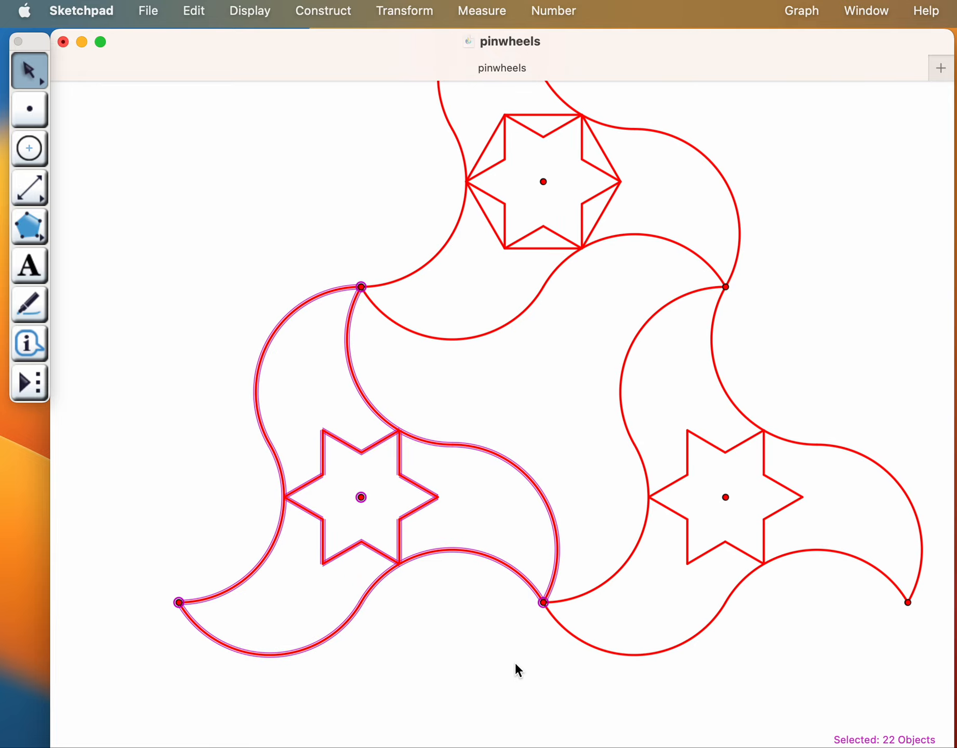
scroll(515, 661, "up", 3)
scroll(434, 578, "down", 5)
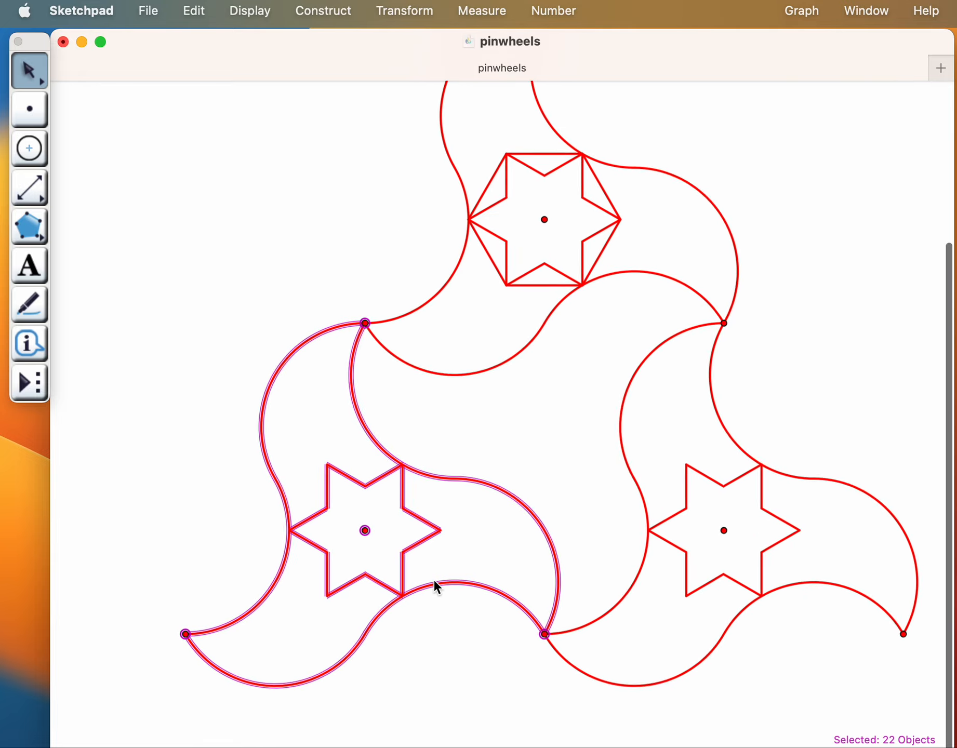
scroll(434, 579, "down", 3)
scroll(434, 578, "up", 3)
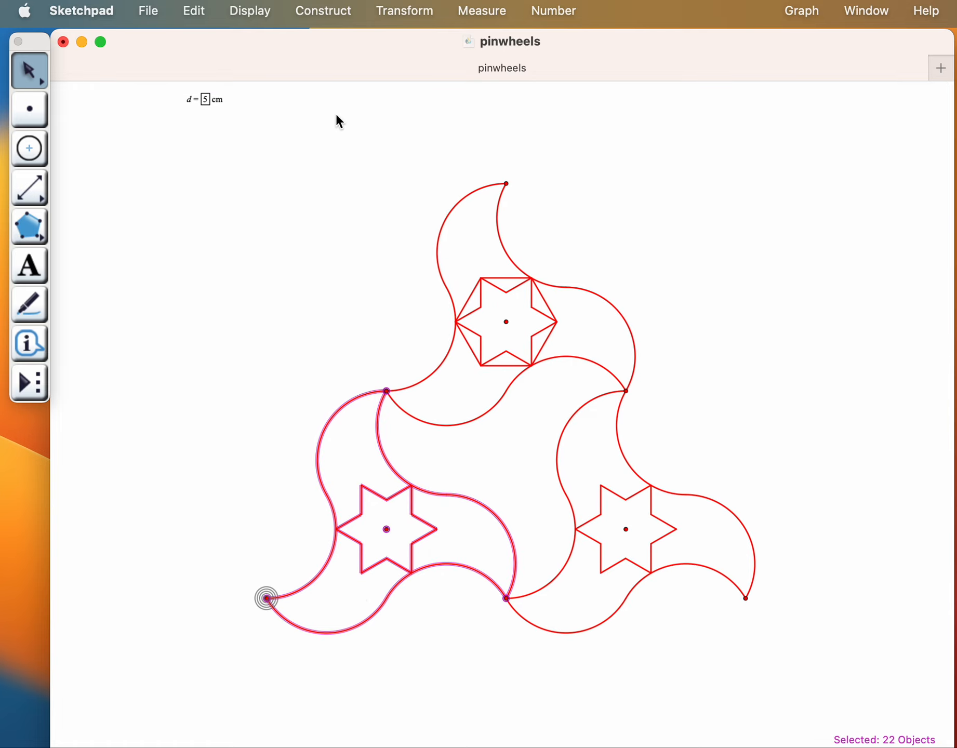
left_click(404, 11)
left_click(409, 198)
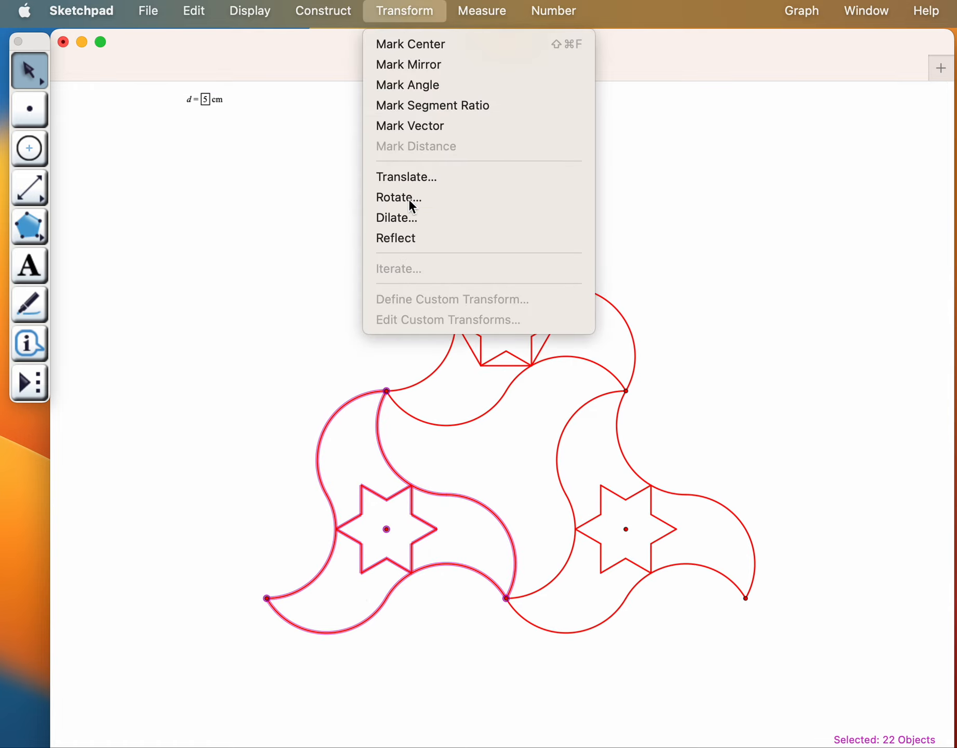
left_click(696, 680)
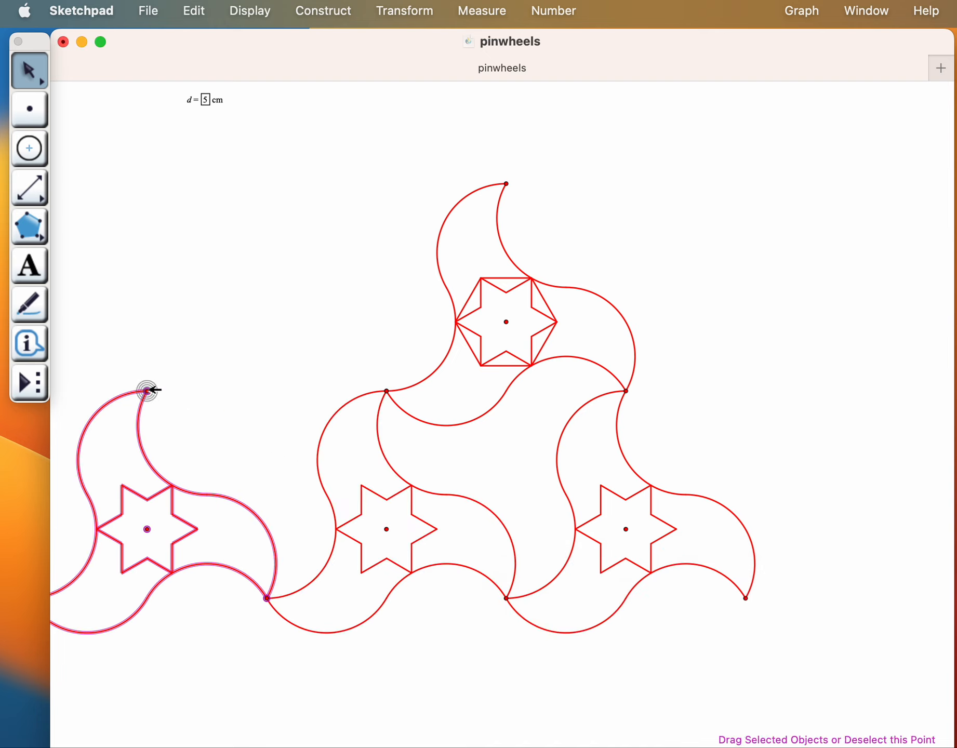
Rotate a copy of the leftmost pinwheel 120° about its top tip, placing it beside the original.
left_click(413, 13)
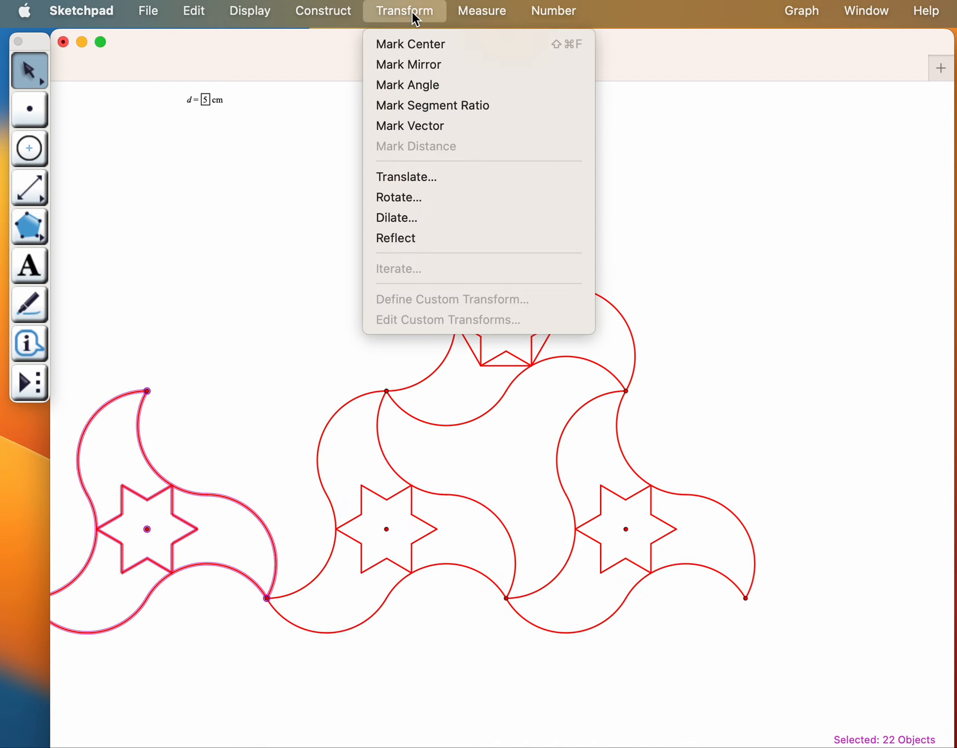
left_click(408, 201)
left_click(743, 704)
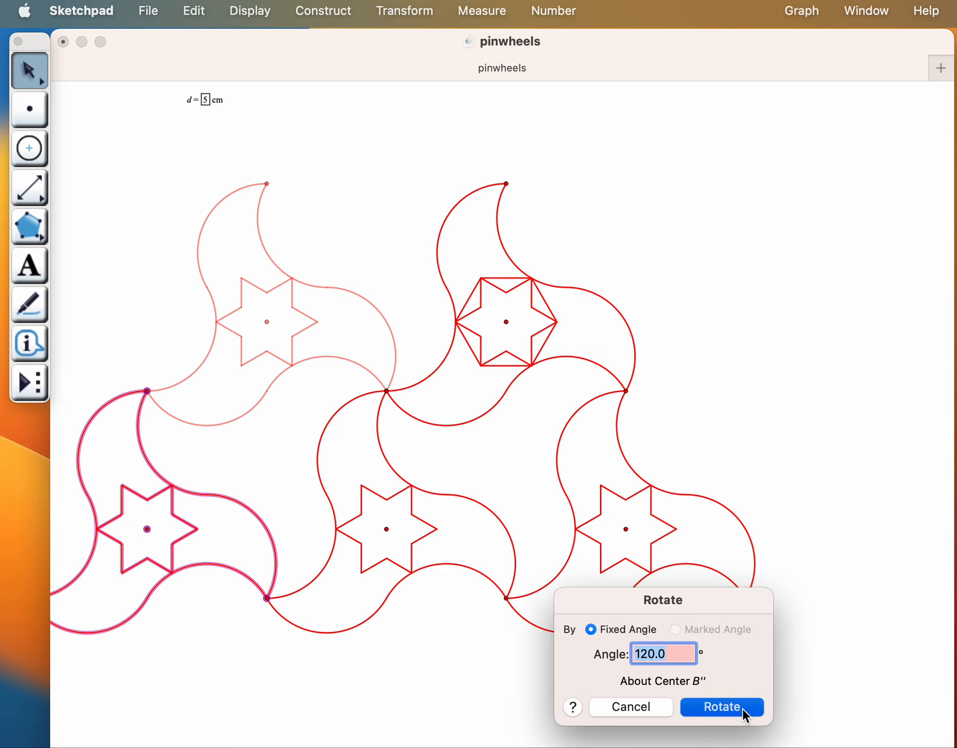
Rotate a copy of the pinwheel left of the original 120° about its top tip to start the row above.
scroll(518, 552, "left", 2)
scroll(517, 552, "up", 1)
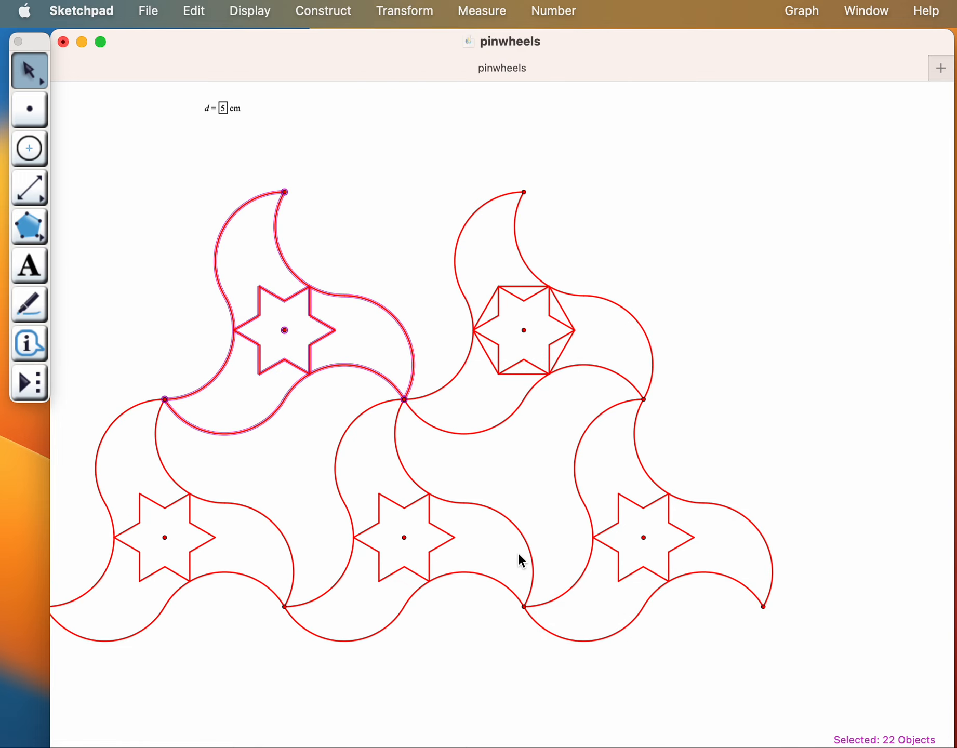
left_click(284, 192)
left_click(404, 13)
left_click(404, 195)
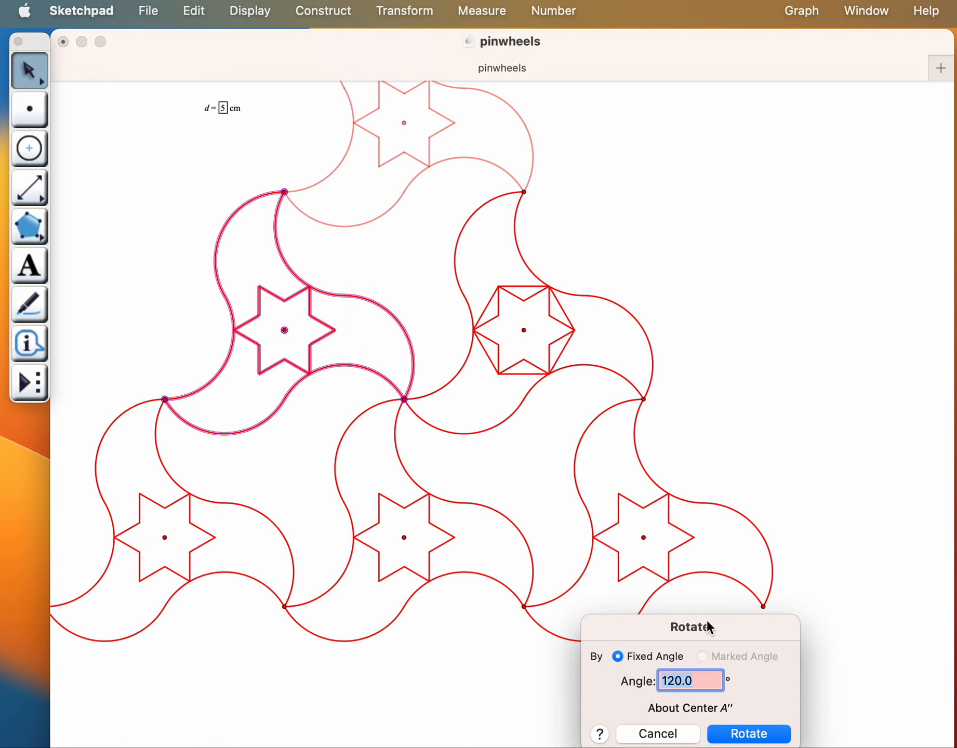
left_click(743, 733)
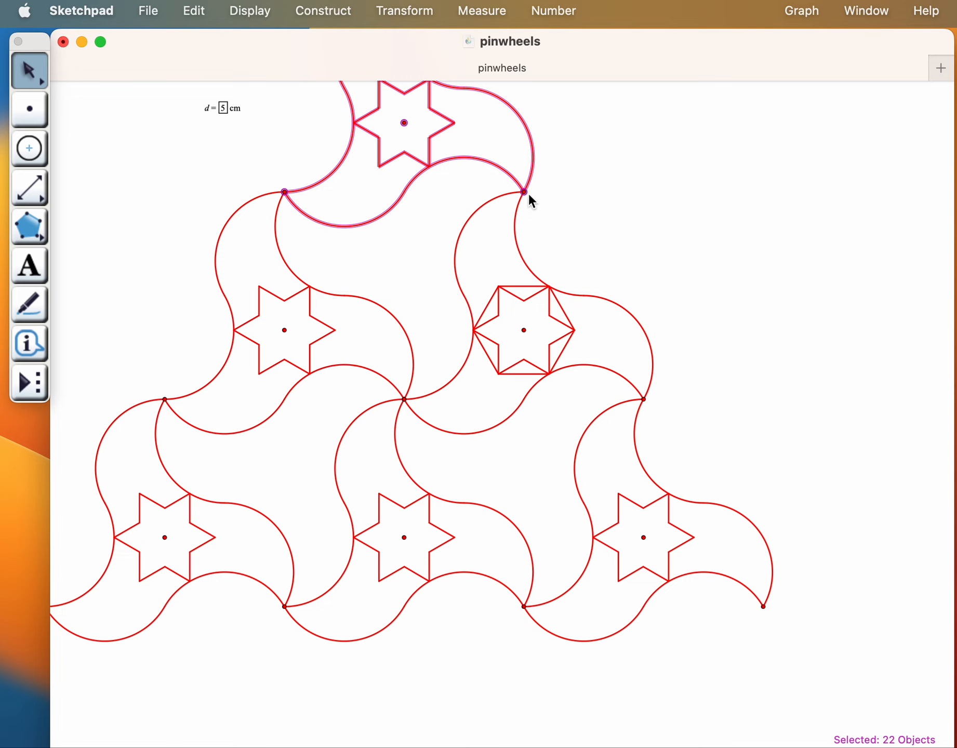
Try rotating a copy of the topmost pinwheel 120° about its lower-right tip, and undo that rotation.
left_click(525, 191)
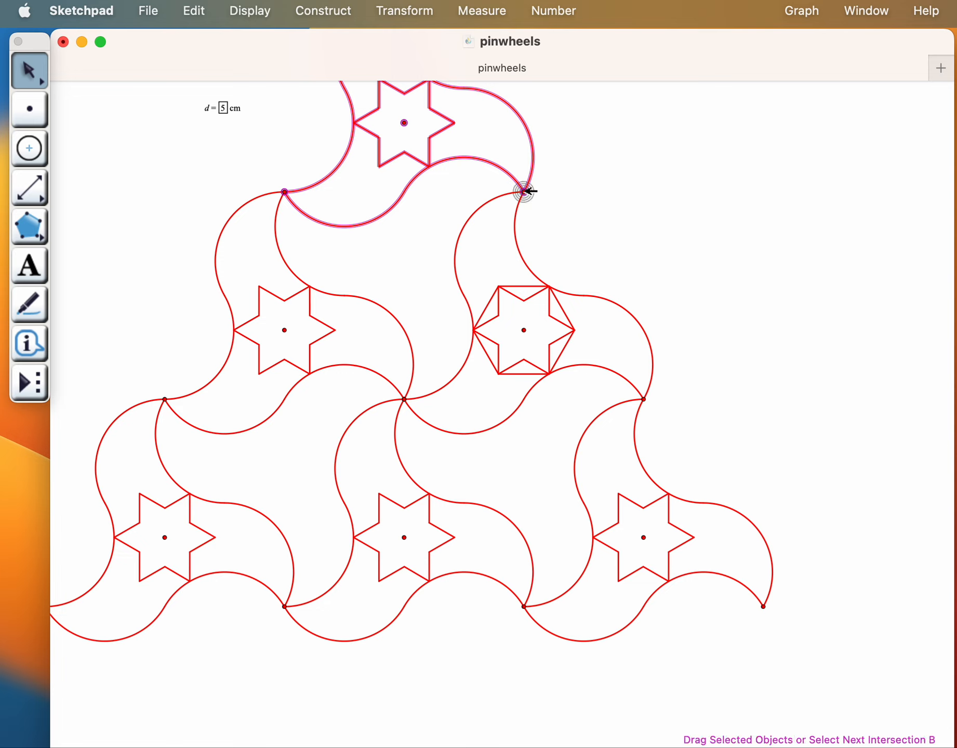
left_click(411, 13)
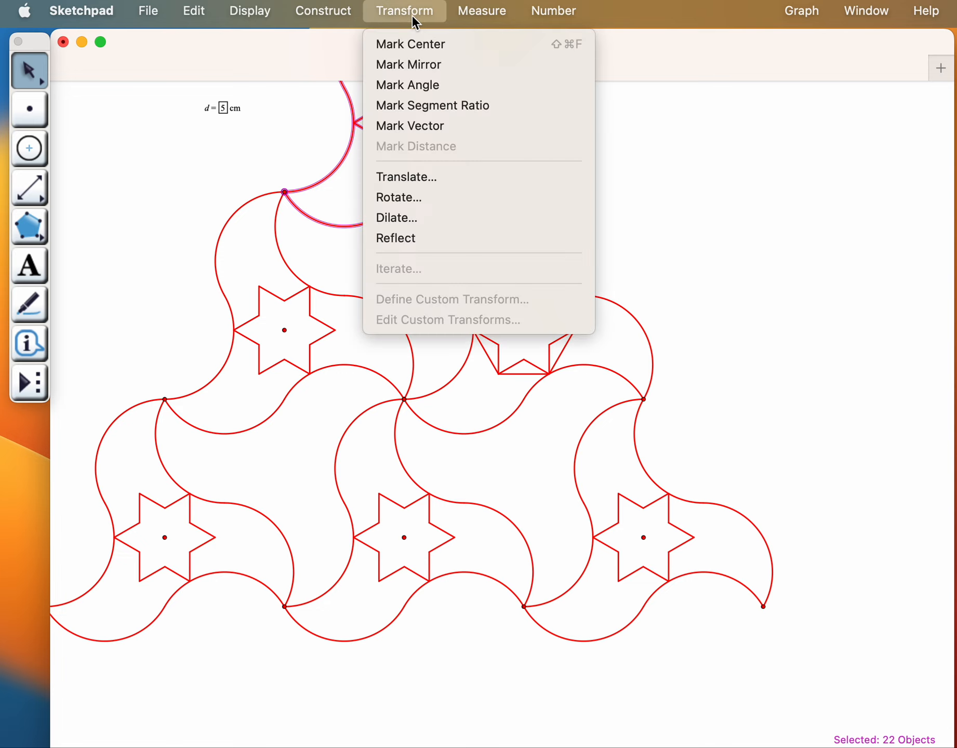
left_click(419, 198)
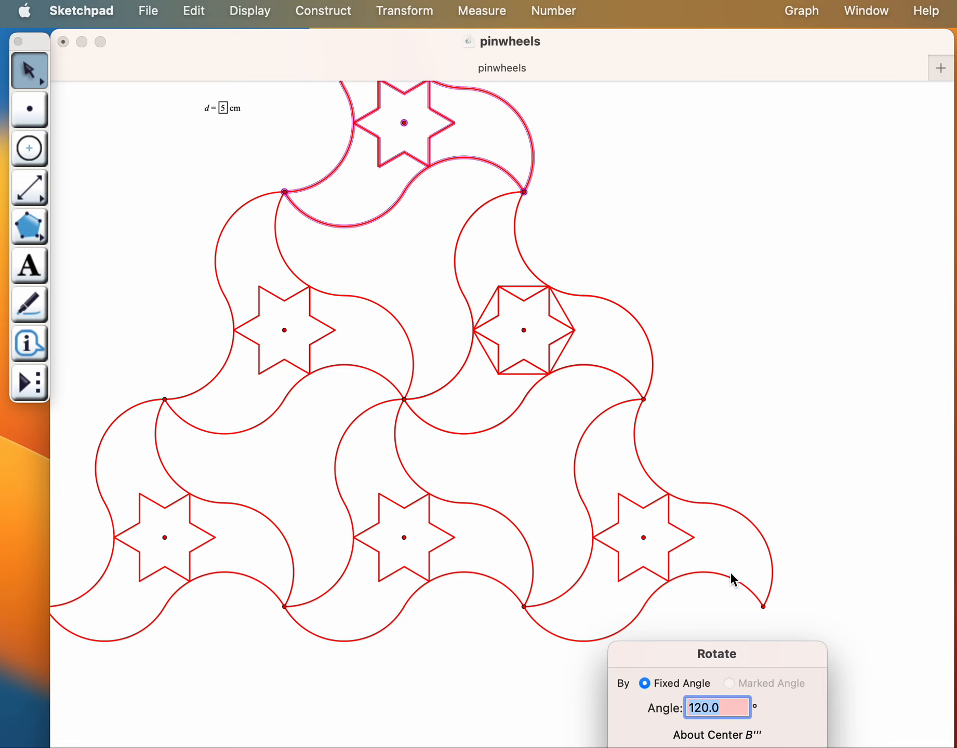
key("Return")
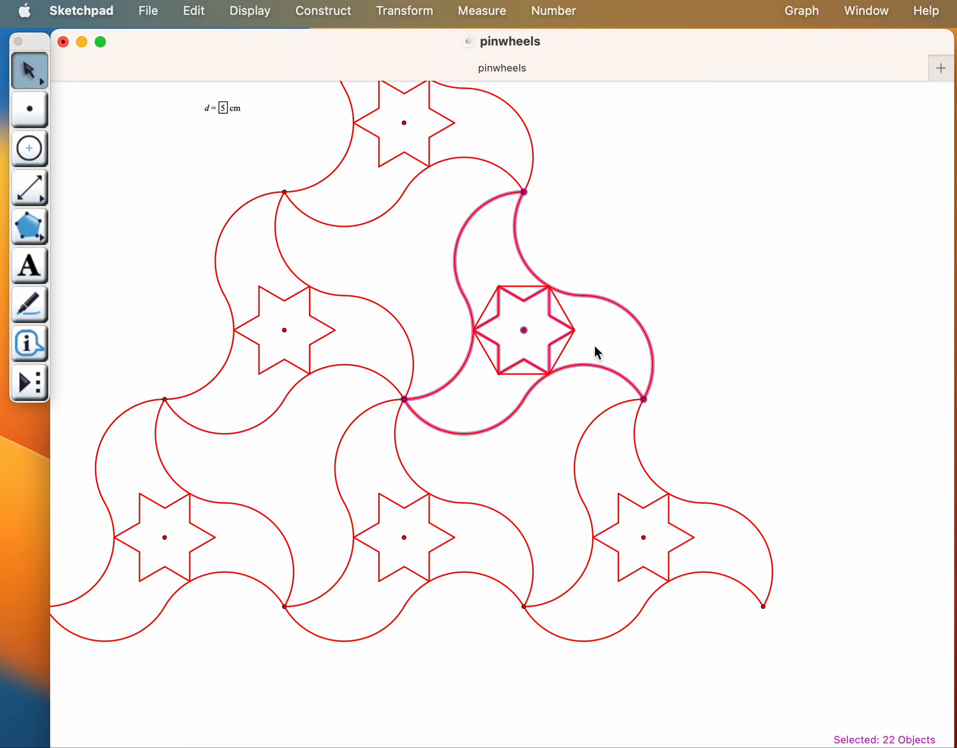
left_click(190, 11)
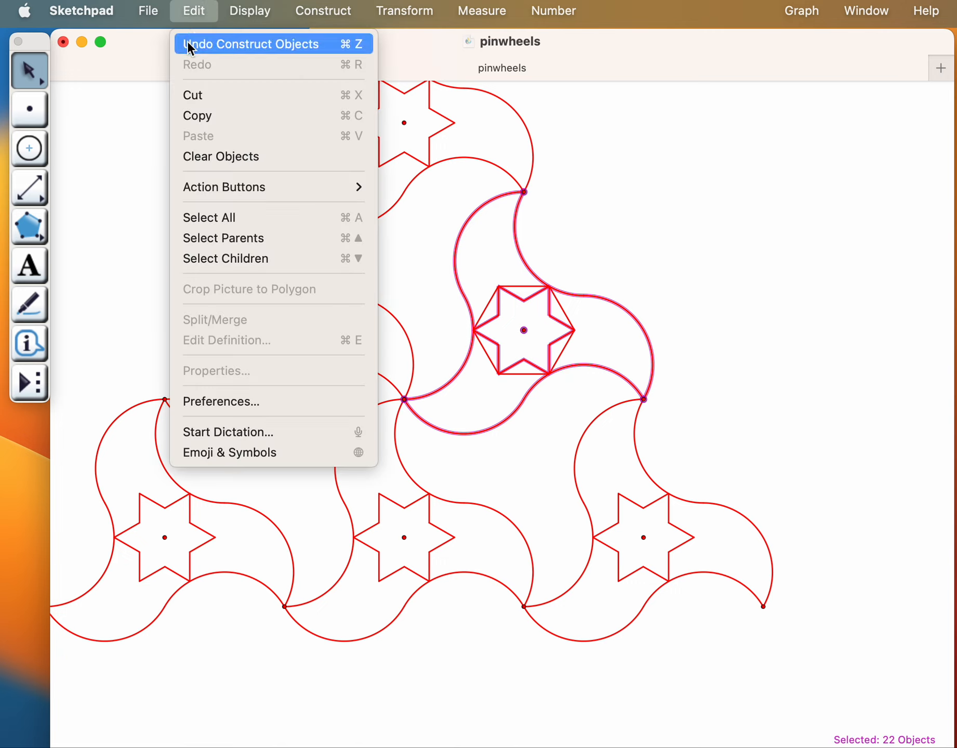
left_click(189, 46)
Rotate a copy of the topmost pinwheel 120° about its top tip to form the tiling's apex.
scroll(479, 287, "up", 5)
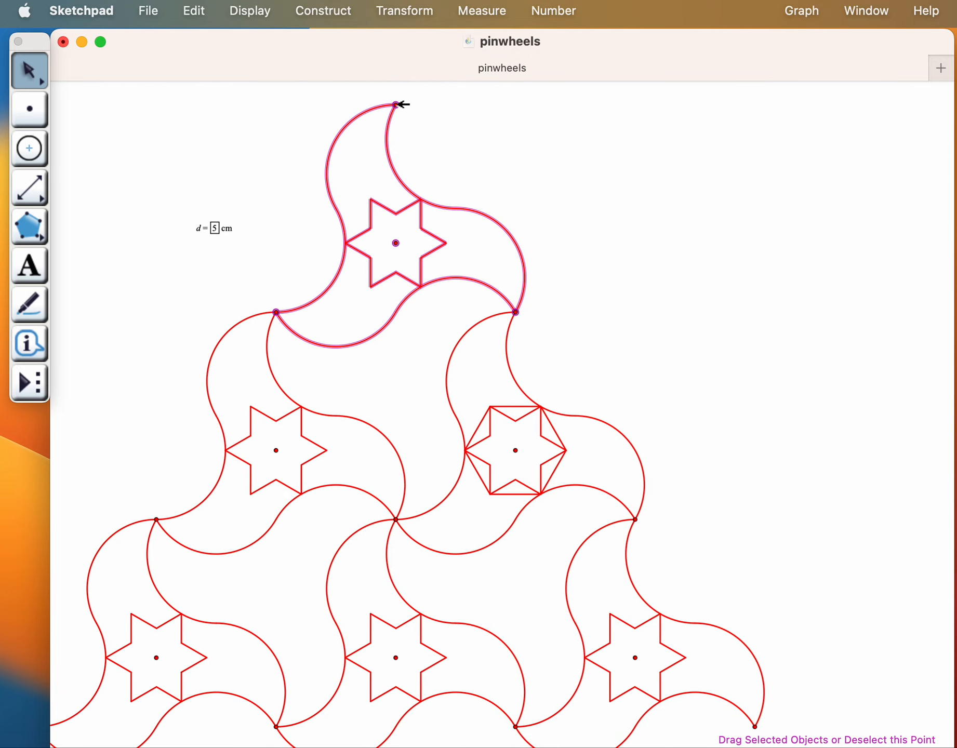
left_click(419, 15)
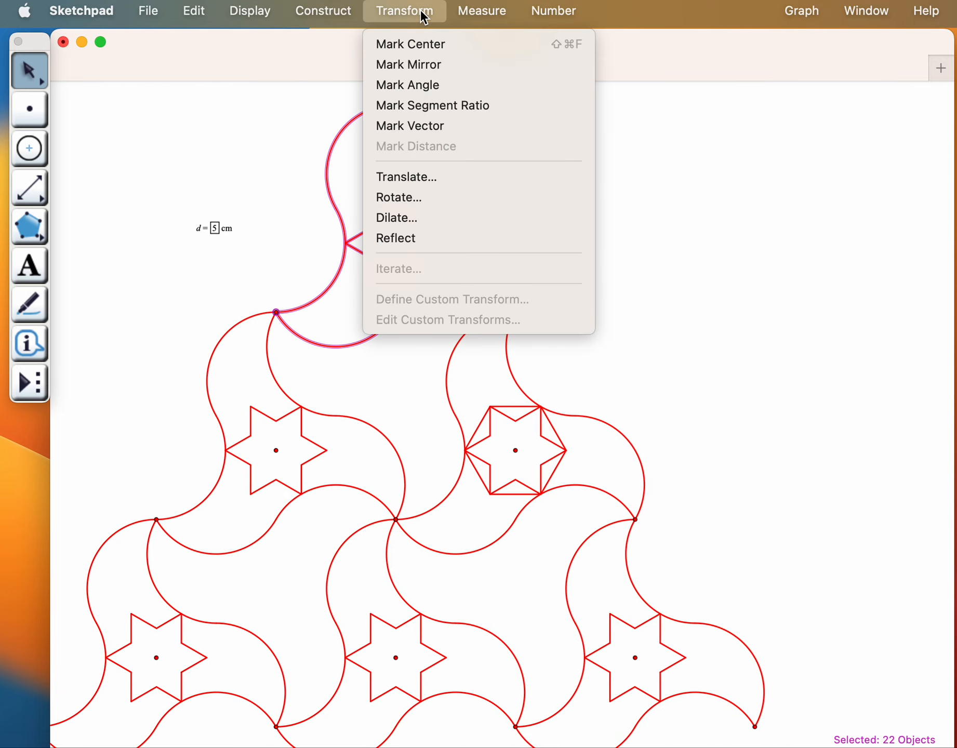
left_click(429, 198)
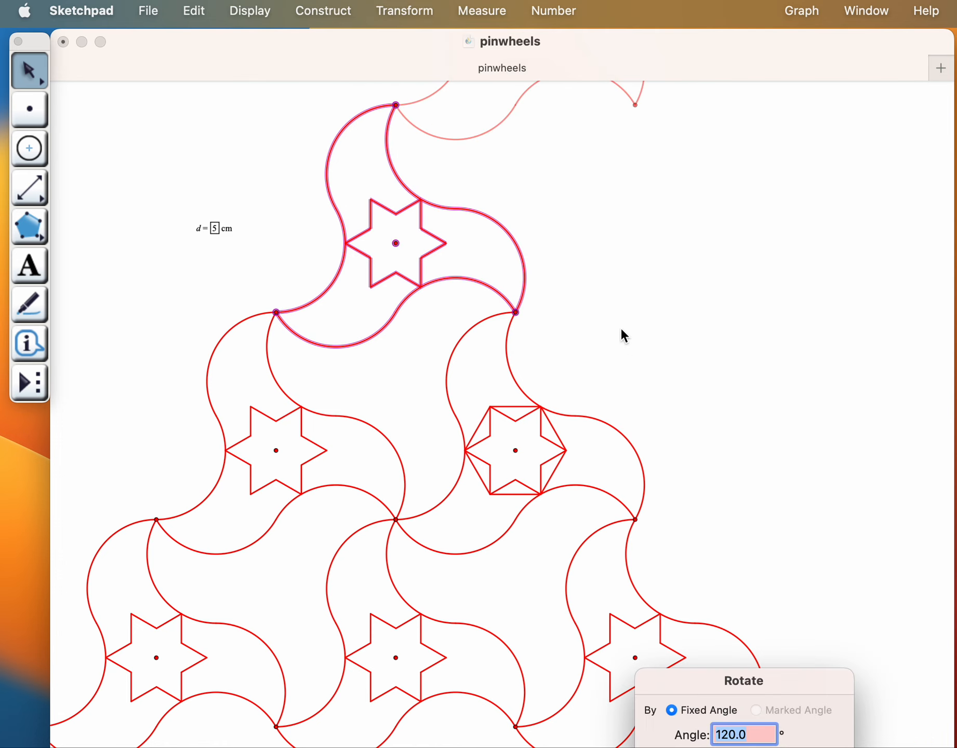
left_click_drag(797, 677, 811, 486)
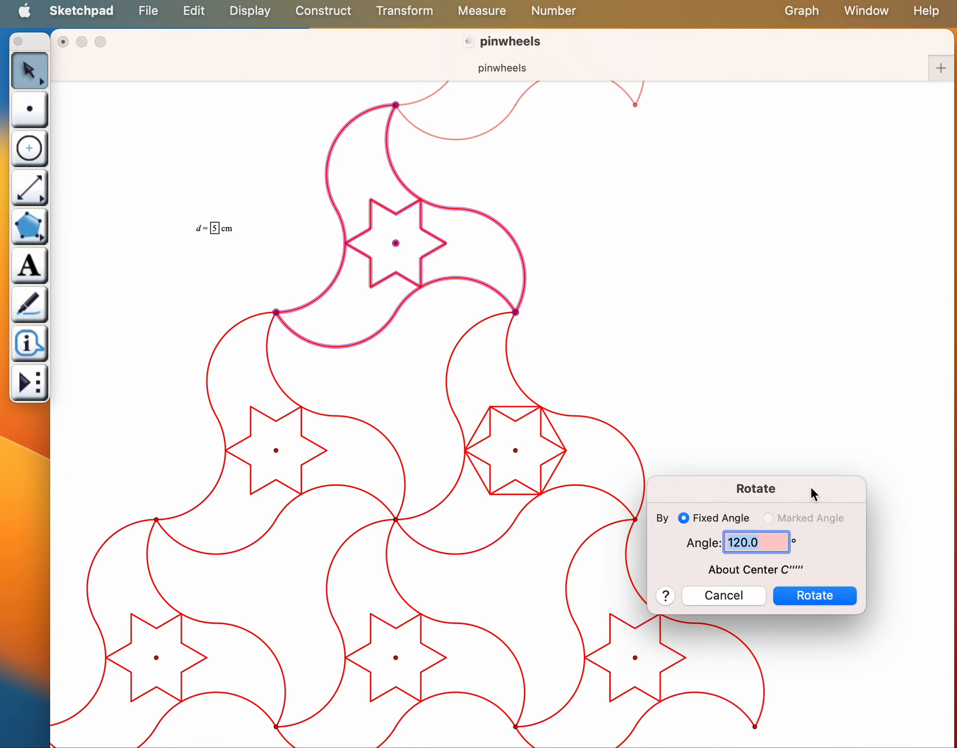
left_click(818, 594)
Rotate a copy of the apex pinwheel 120° about its lower-right tip to fill the second row.
scroll(781, 481, "up", 5)
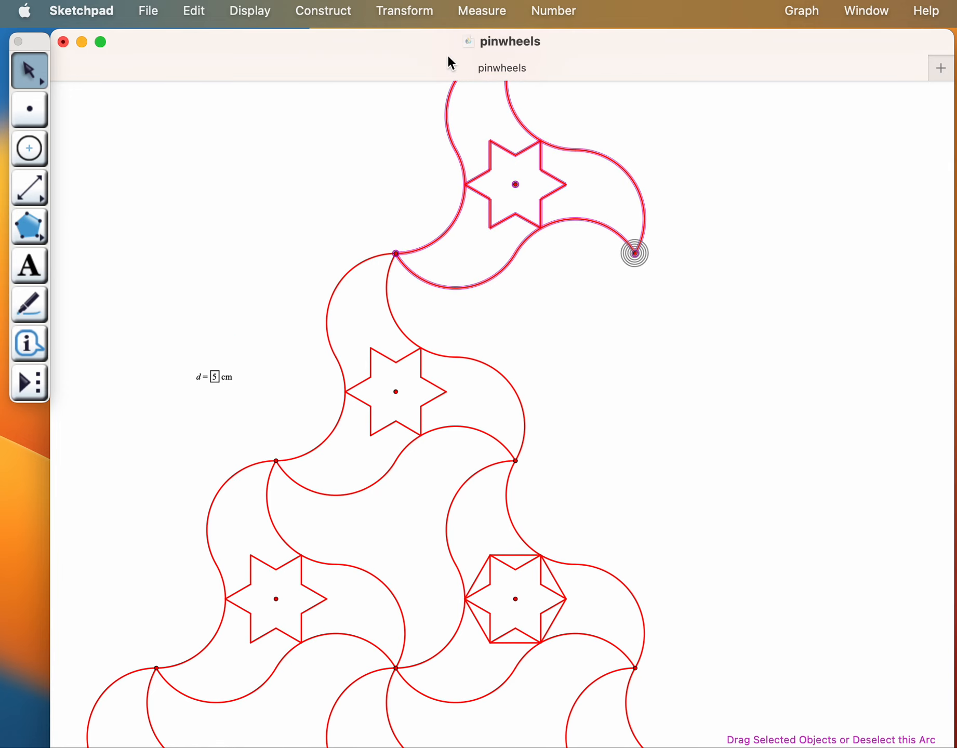
left_click(422, 11)
left_click(417, 194)
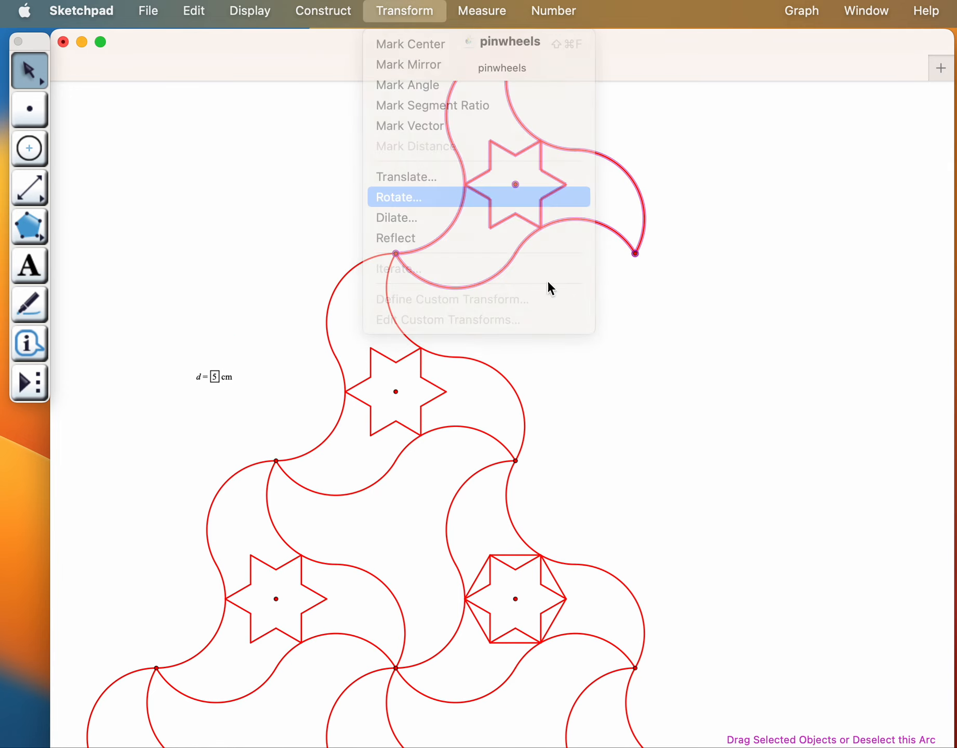
left_click(820, 161)
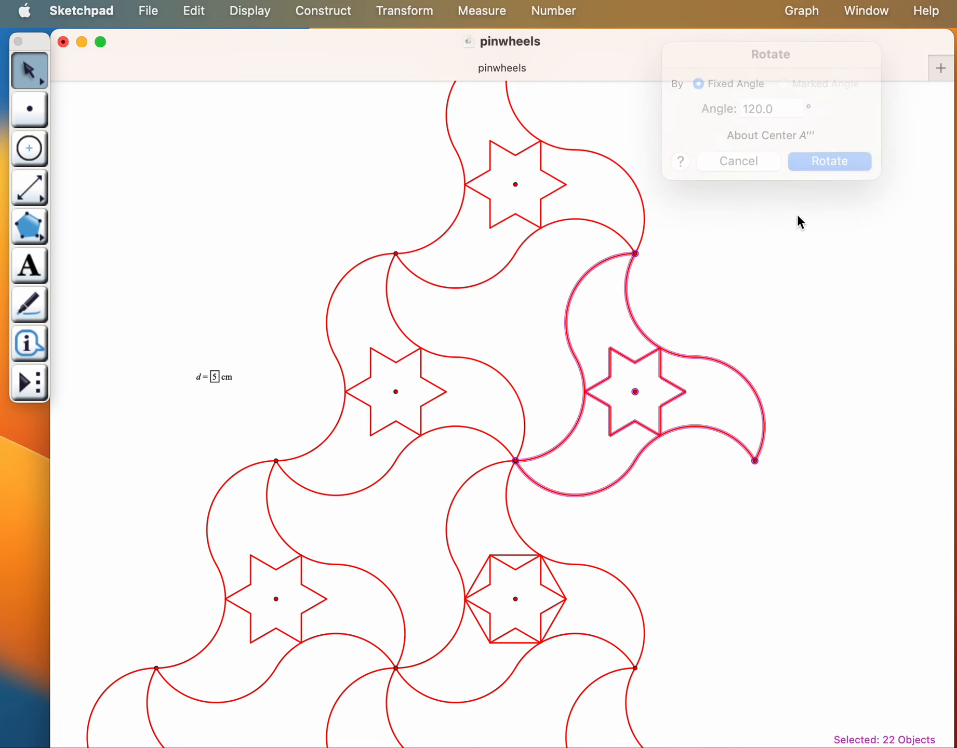
Rotate a copy of the second row's right pinwheel 120° about its lower-right tip, placing it right of the original.
scroll(717, 421, "down", 5)
scroll(718, 421, "right", 1)
left_click(716, 315, "shift")
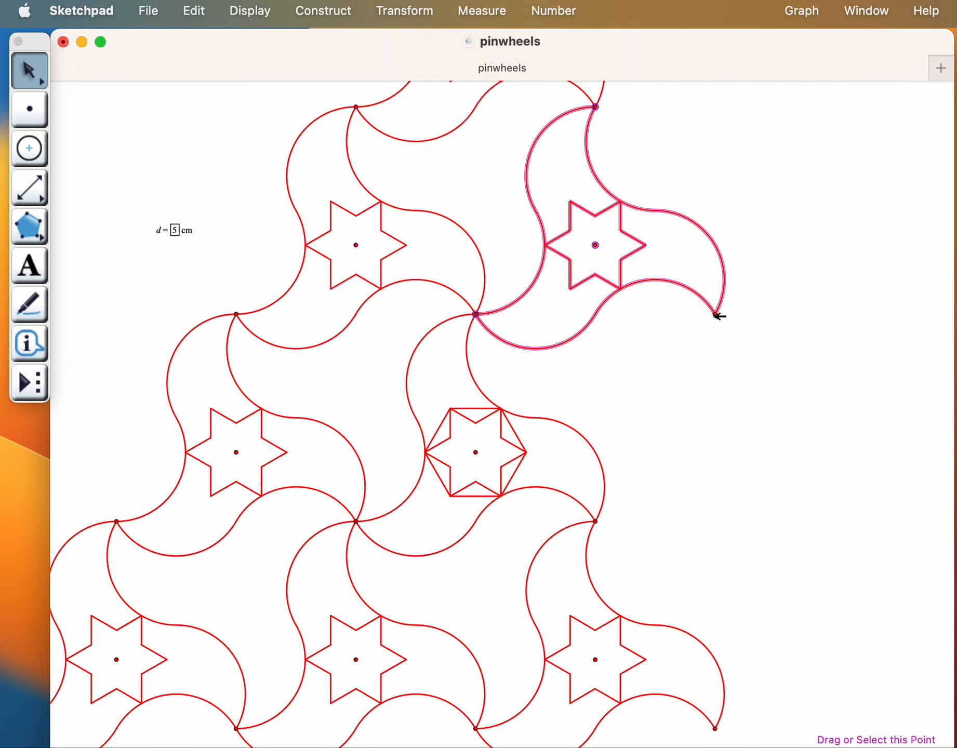
left_click(428, 9)
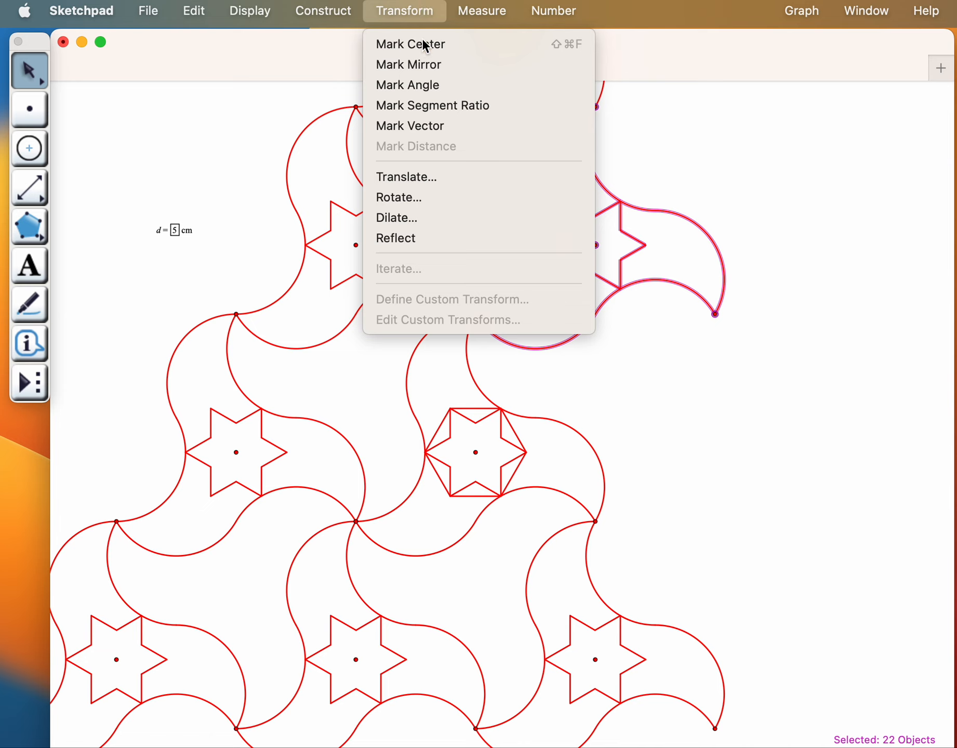
left_click(414, 197)
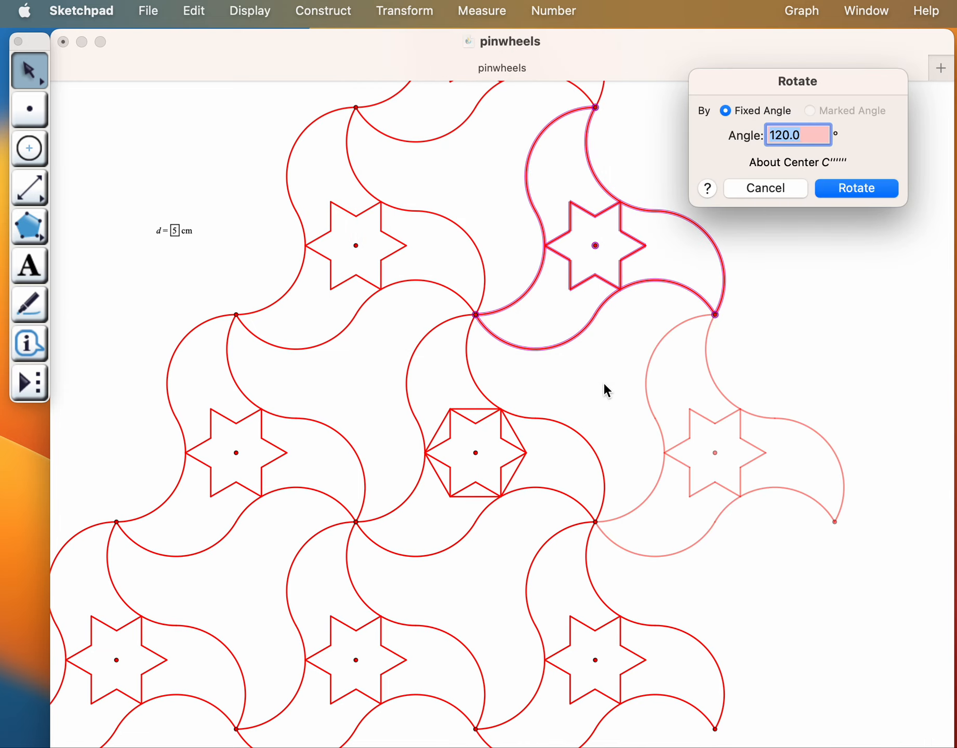
left_click(831, 188)
Complete the bottom row by rotating a copy of the pinwheel right of the original 120° about its lower-right tip.
scroll(711, 361, "down", 5)
scroll(711, 361, "left", 1)
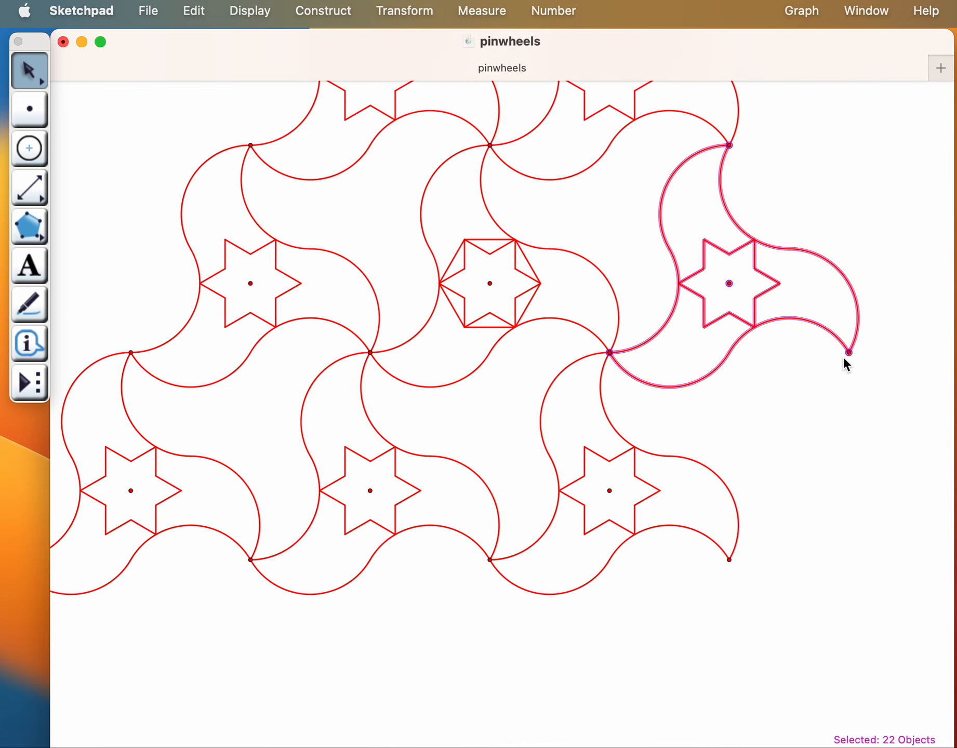
double_click(848, 352)
left_click(411, 12)
left_click(407, 198)
left_click(881, 218)
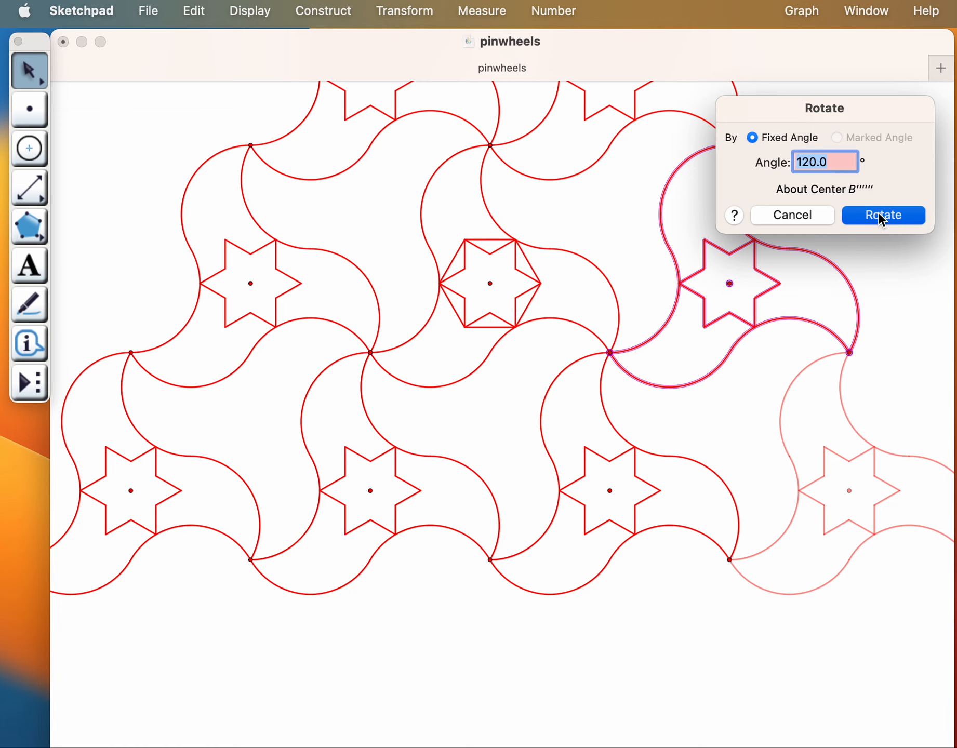
scroll(704, 316, "down", 5)
scroll(704, 316, "up", 2)
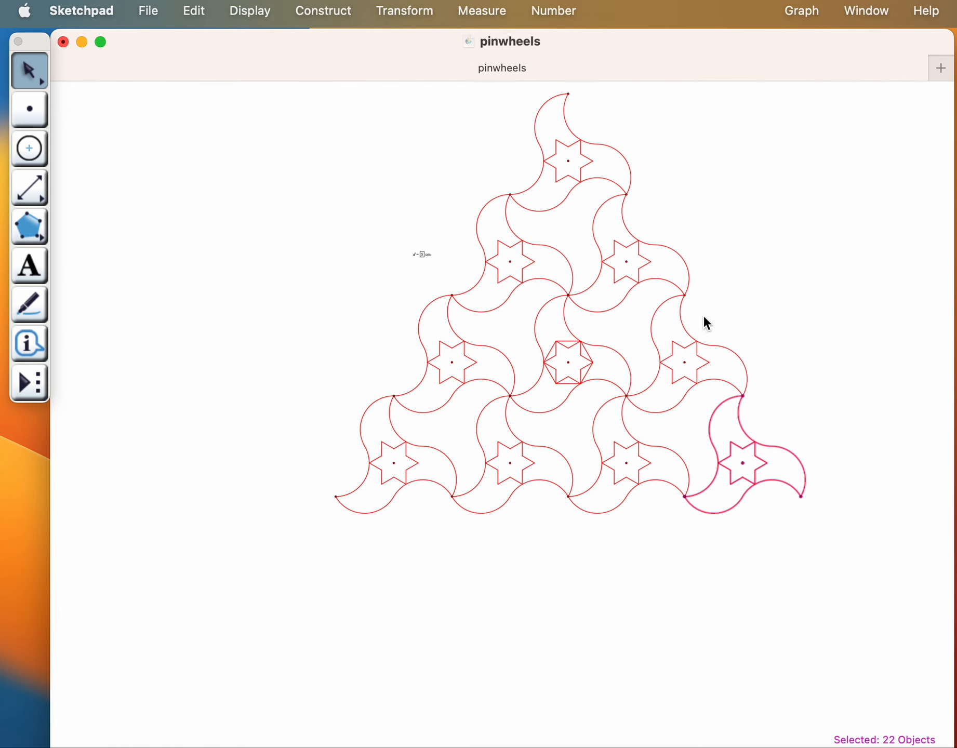
Clear the current selection and select the six sides of the hexagon around the original pinwheel's star.
scroll(703, 315, "right", 2)
scroll(703, 314, "up", 2)
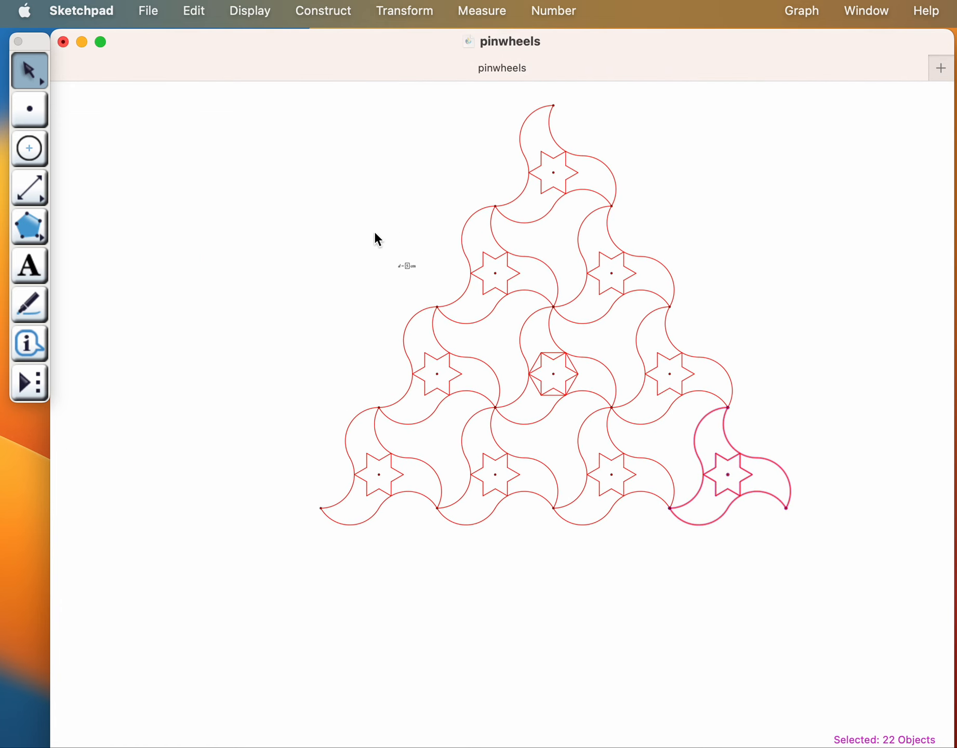
left_click(336, 250)
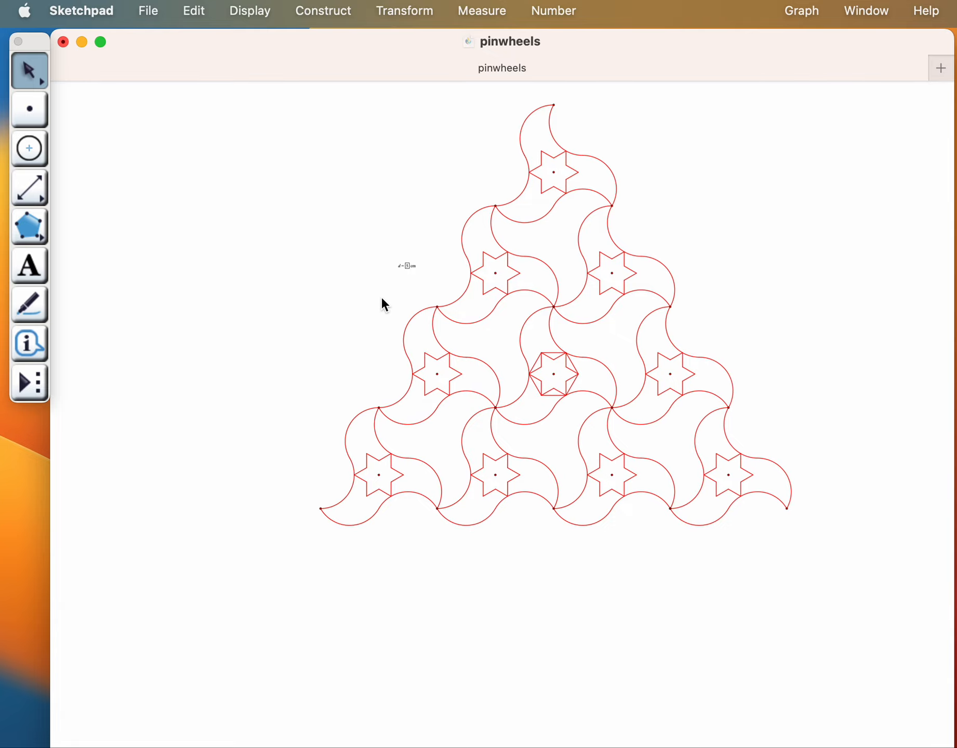
scroll(381, 297, "up", 3)
scroll(383, 290, "up", 4)
scroll(383, 290, "right", 2)
scroll(723, 378, "up", 5)
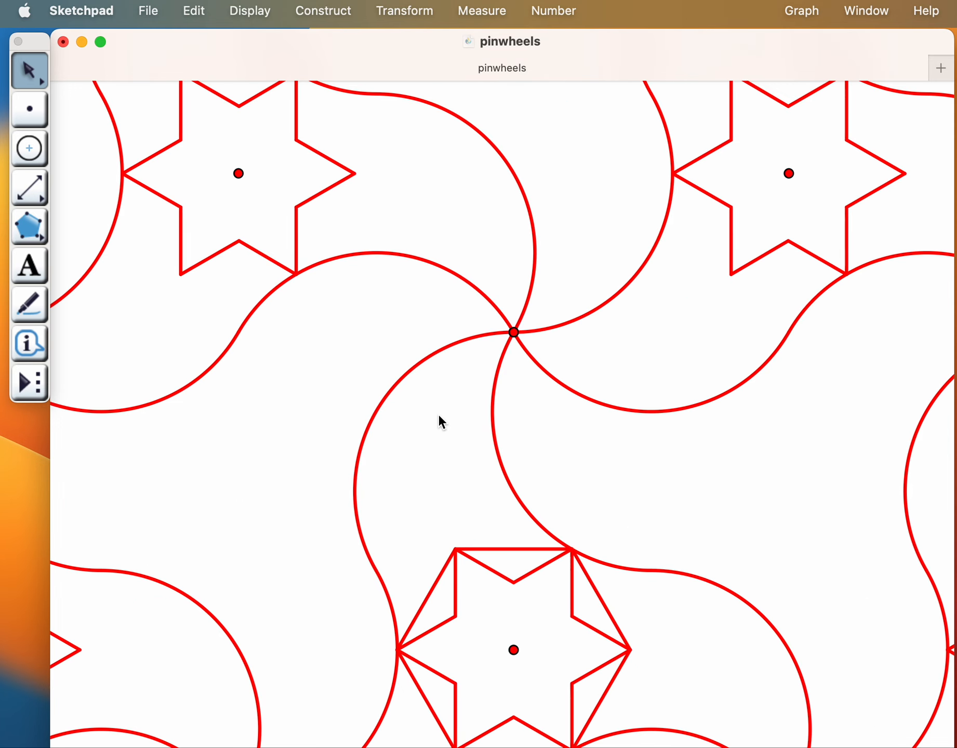
left_click(438, 591)
left_click(502, 548)
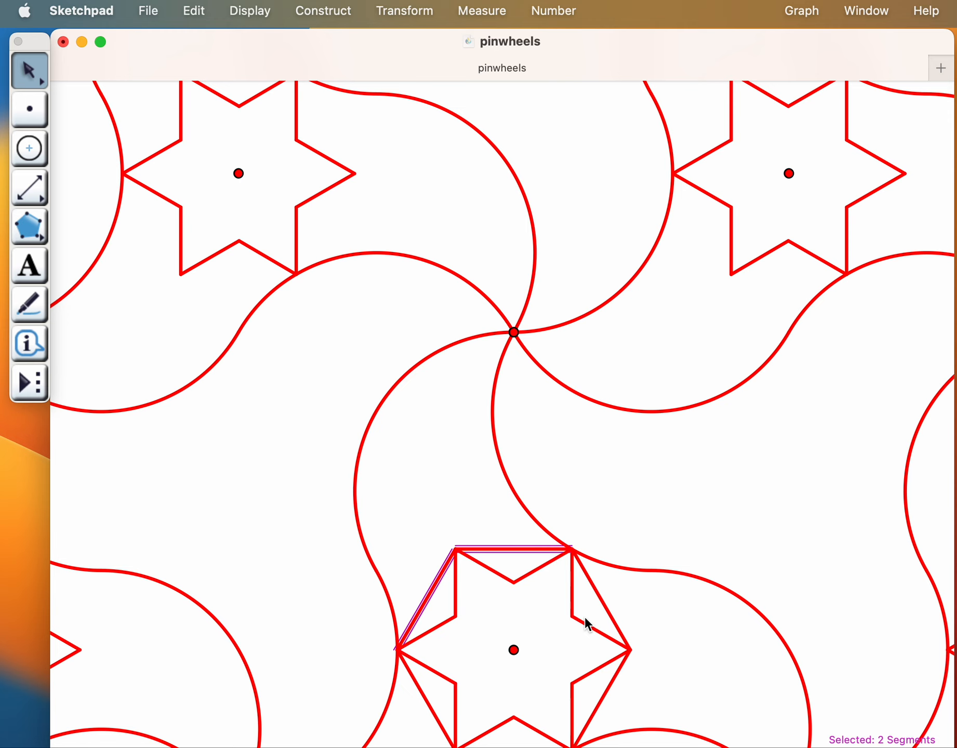
left_click(606, 604)
left_click(604, 694)
scroll(602, 693, "down", 3)
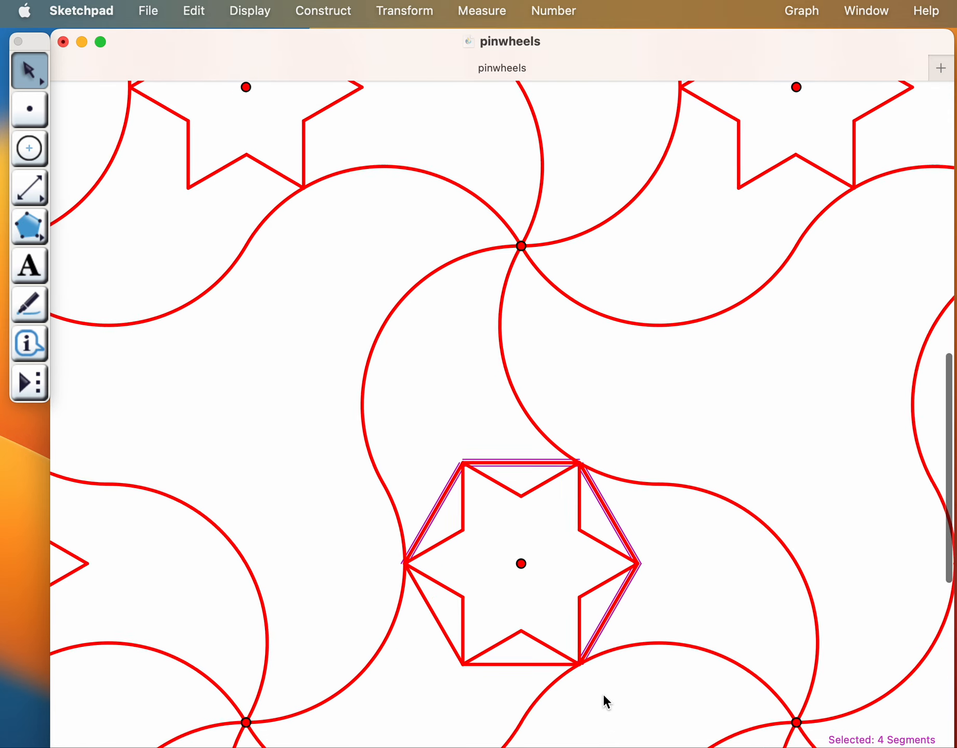
left_click(531, 644)
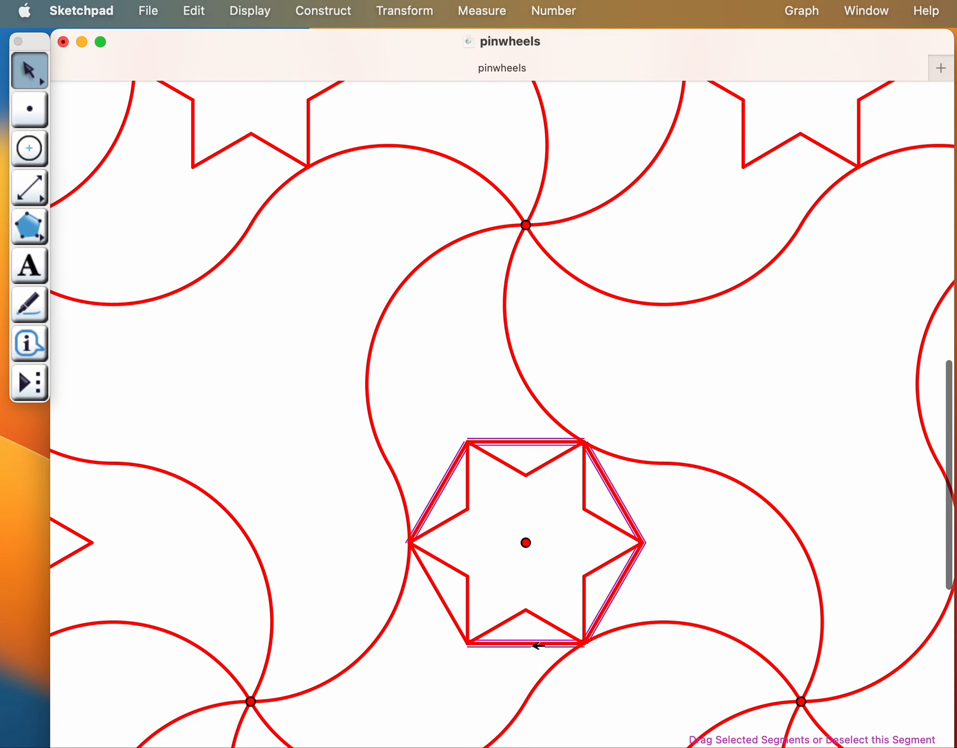
left_click(459, 618)
Rotate a copy of the selected hexagon 60° about the original pinwheel's lower-right tip to fill the gap below it.
scroll(543, 654, "down", 5)
scroll(543, 654, "right", 2)
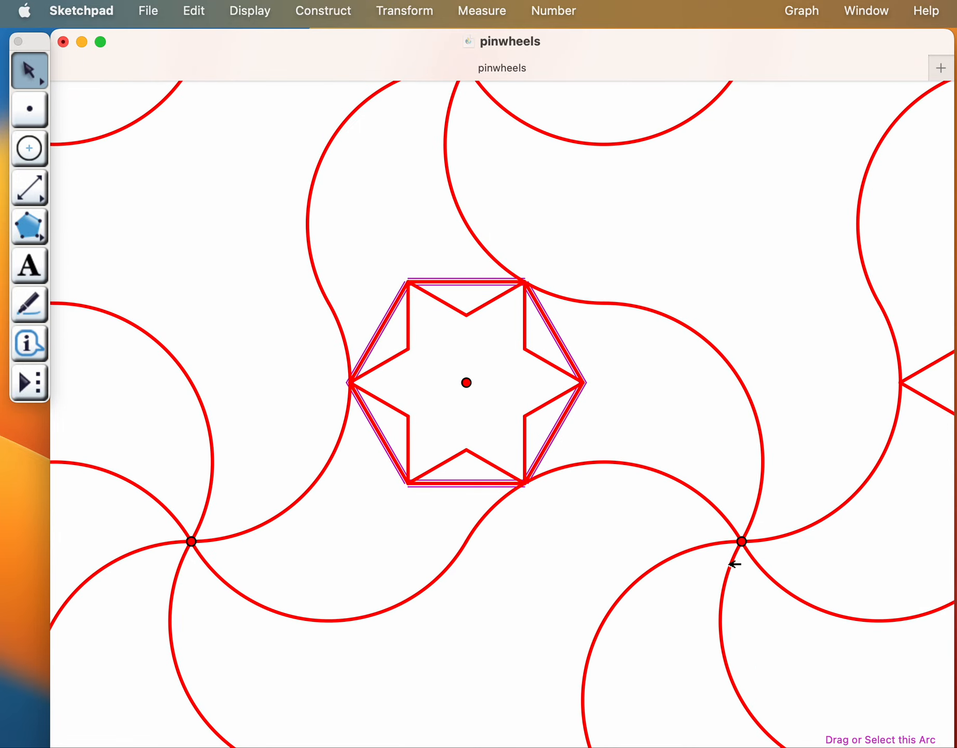
left_click(741, 541)
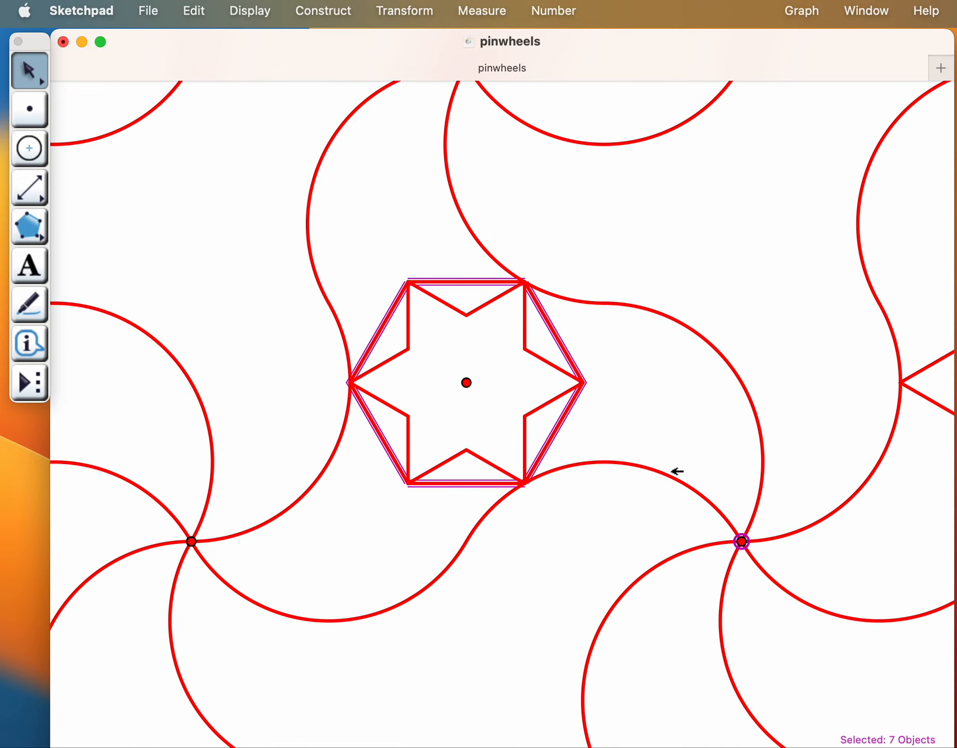
left_click(410, 12)
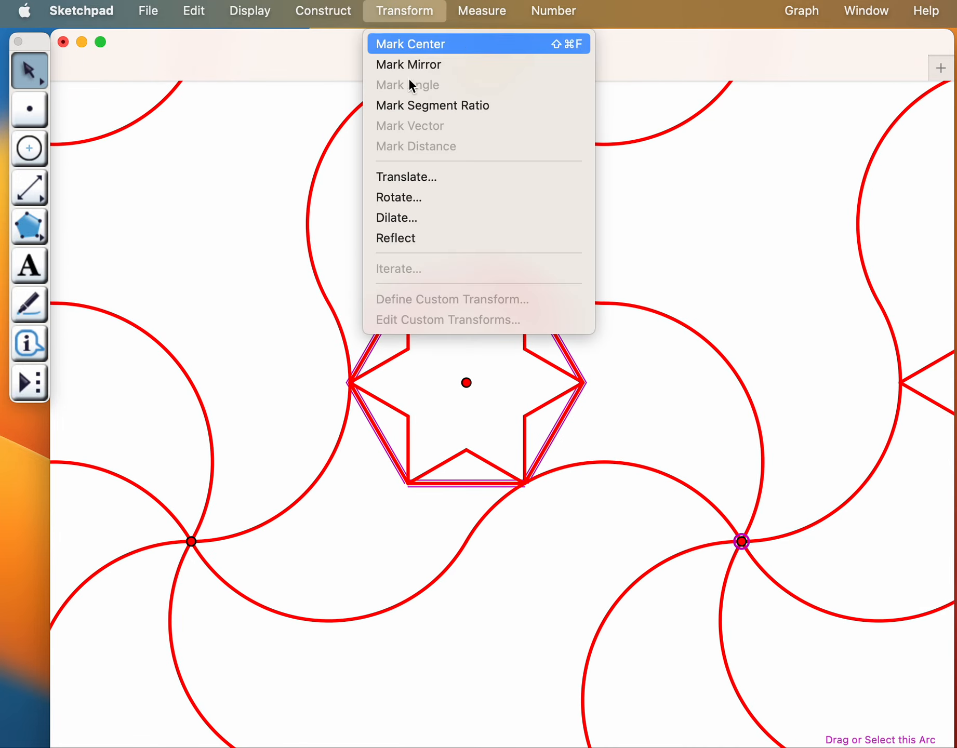
left_click(406, 192)
type("60")
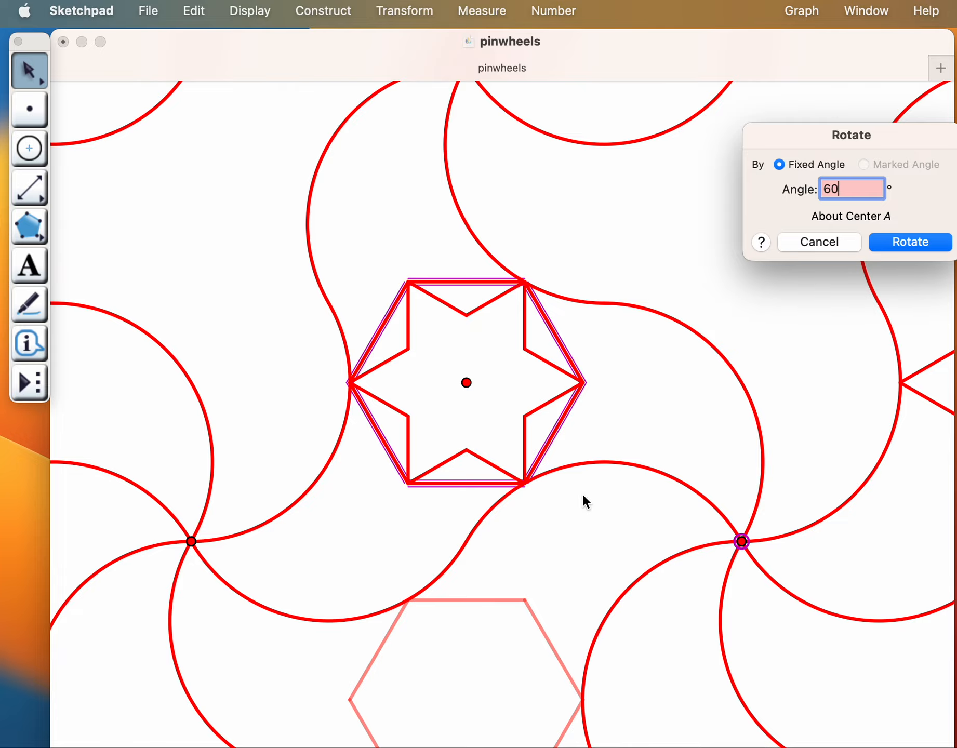
left_click(910, 243)
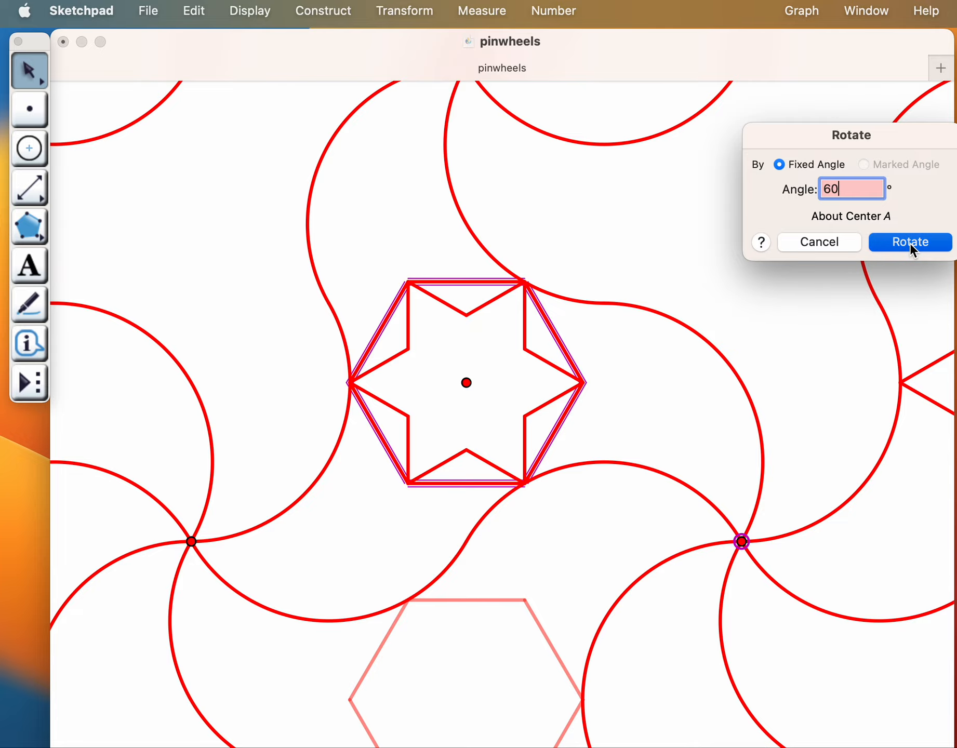
scroll(719, 331, "down", 5)
scroll(719, 331, "down", 2)
scroll(719, 331, "right", 2)
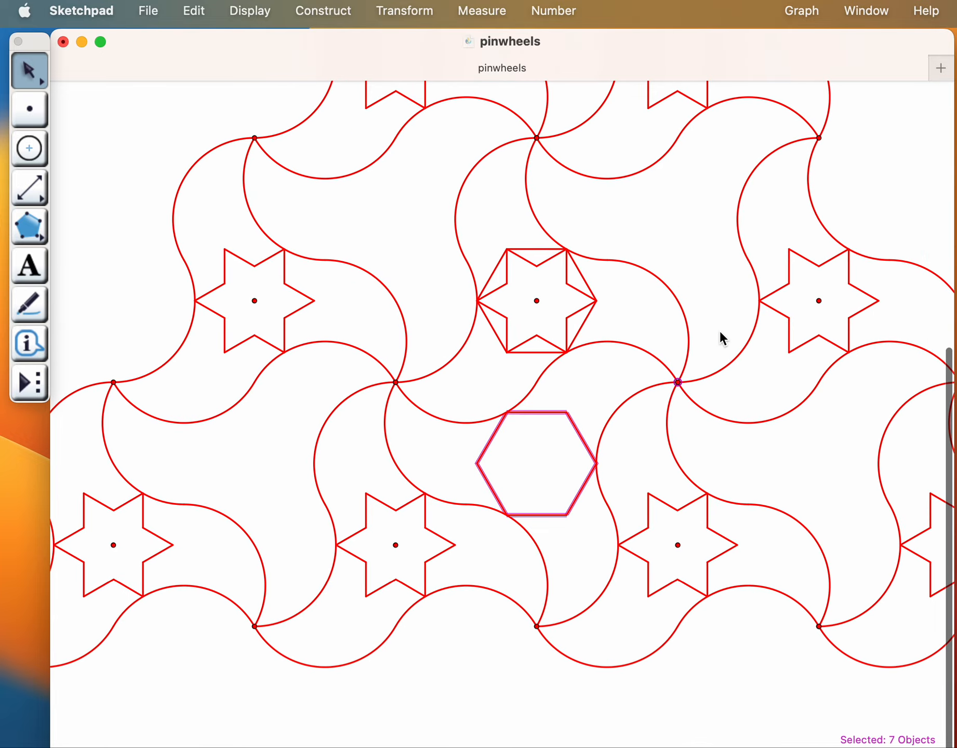
double_click(536, 627)
left_click(427, 14)
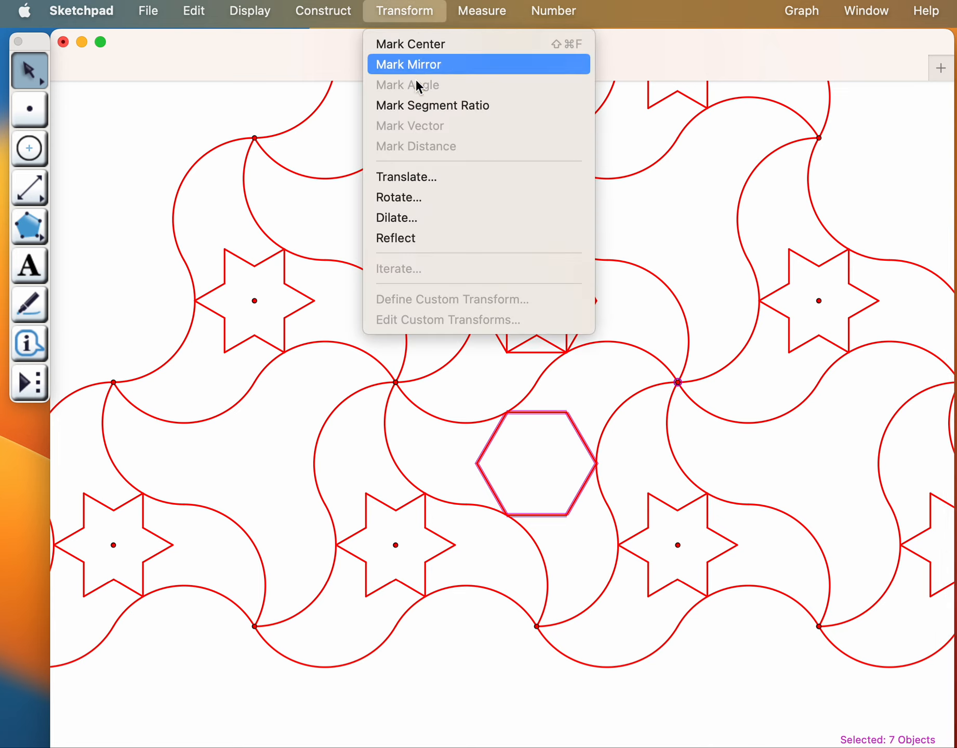
left_click(399, 197)
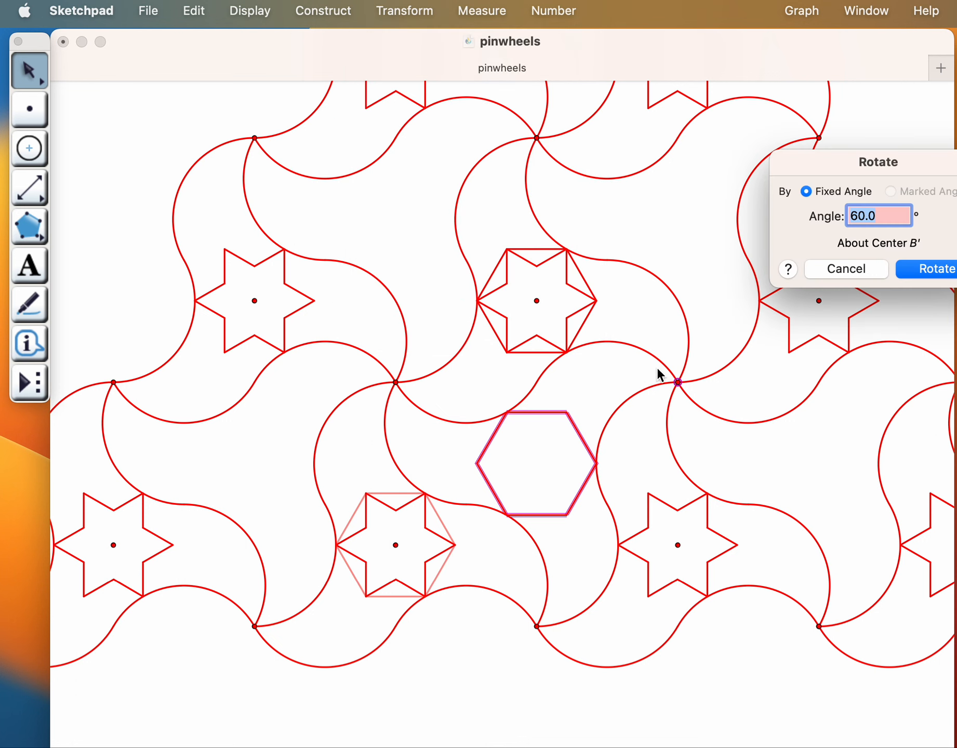
type("120")
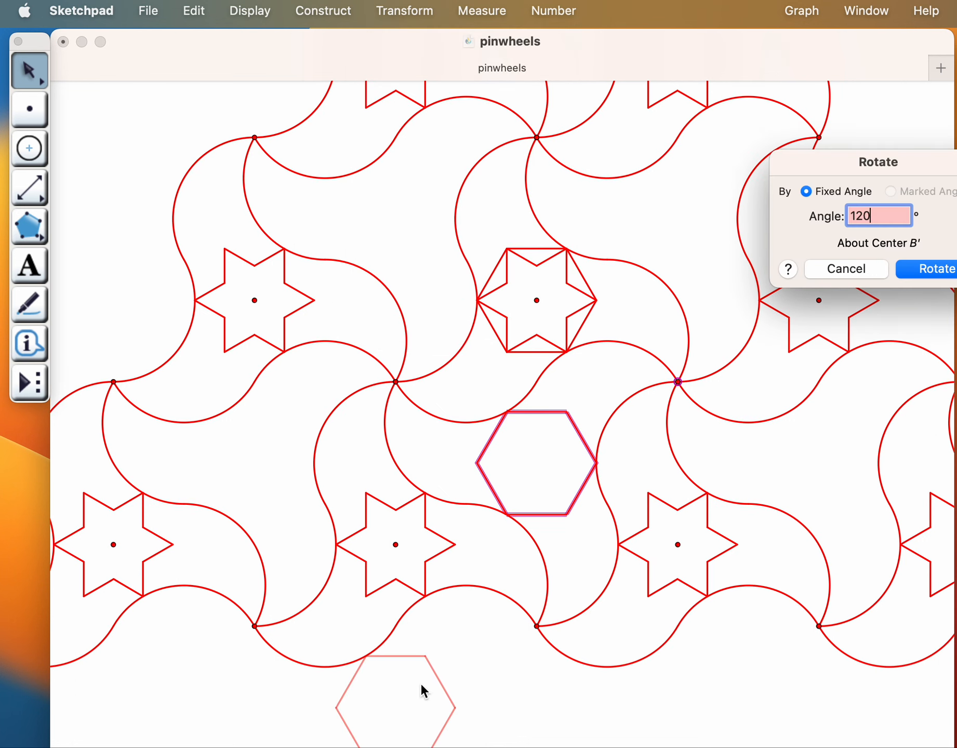
left_click(861, 269)
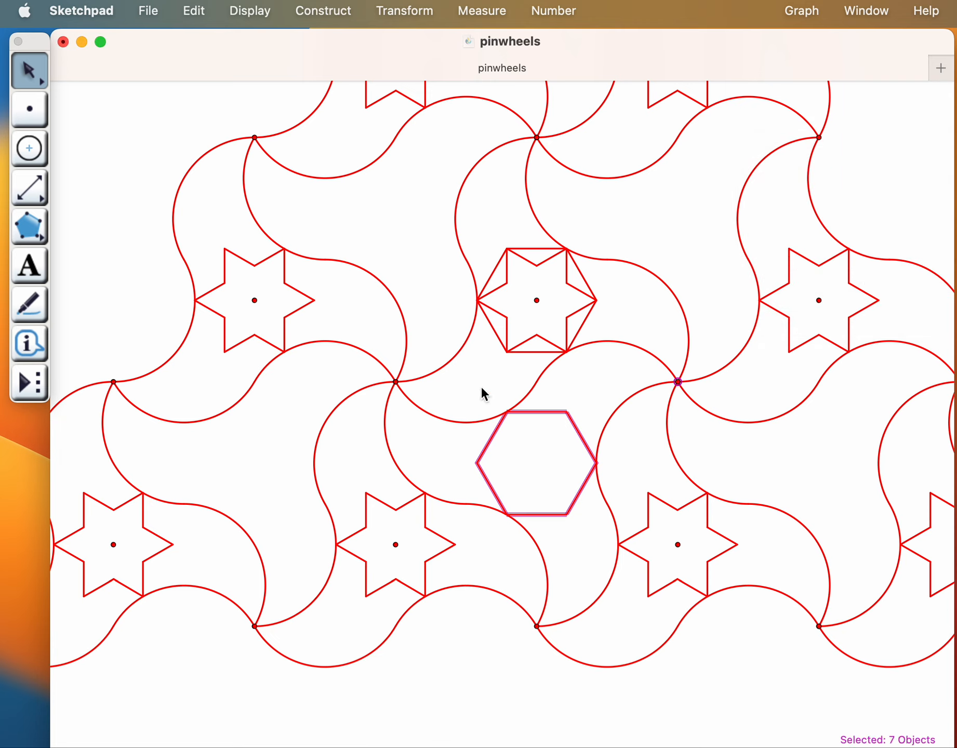
Rotate a copy of the gap hexagon 120° about the original pinwheel's lower-left tip to fill the gap at its upper left.
left_click(396, 382, "shift")
left_click(400, 11)
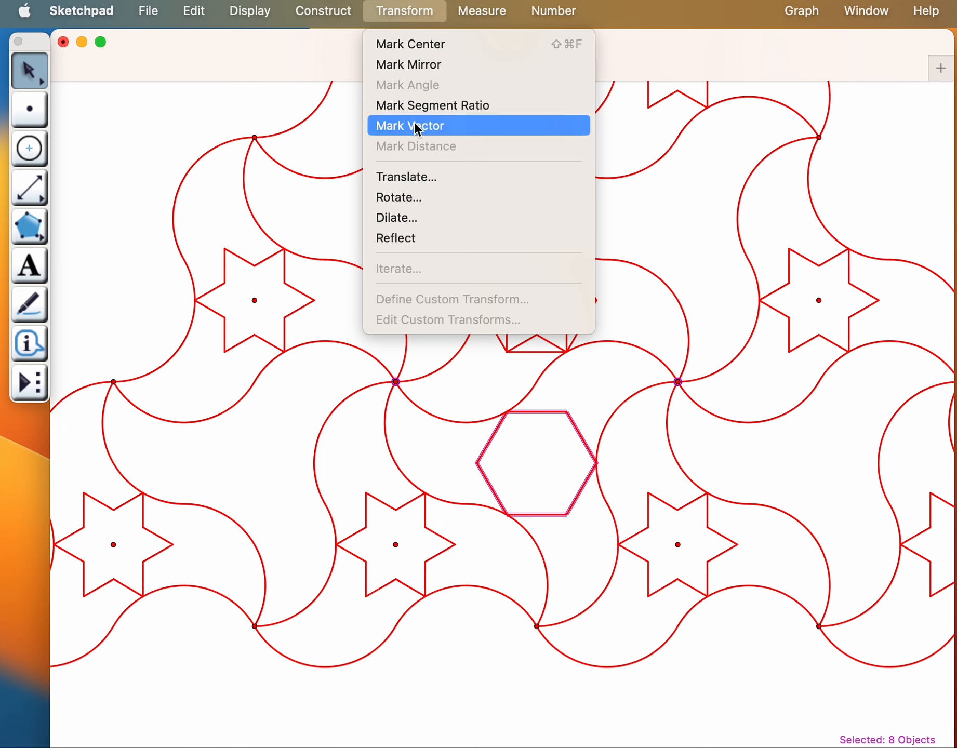
left_click(410, 197)
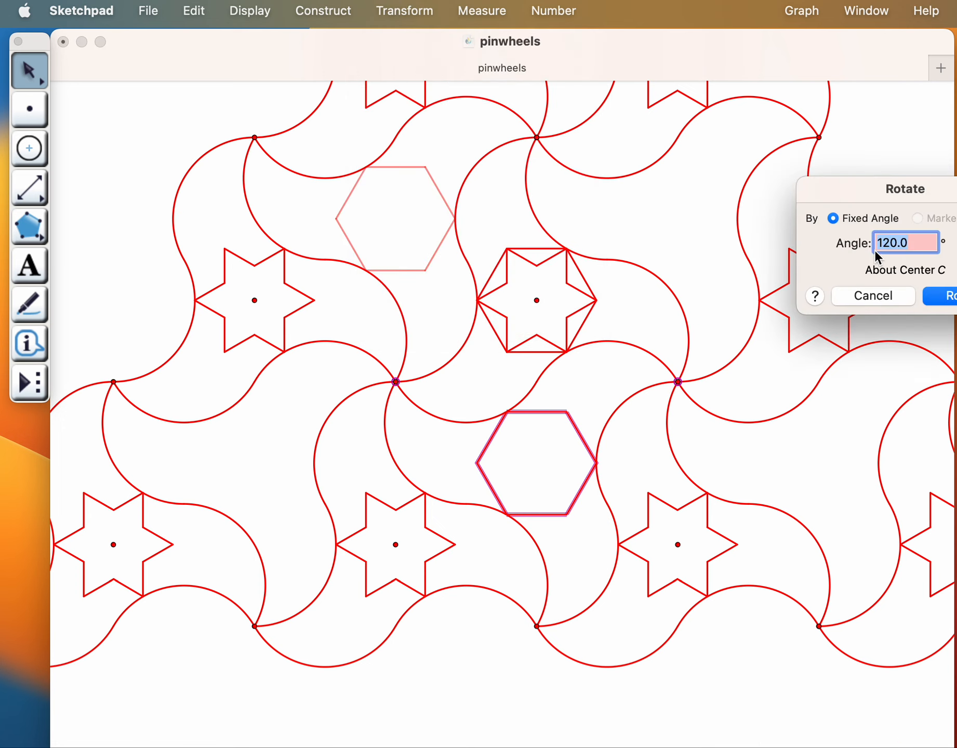
left_click(948, 297)
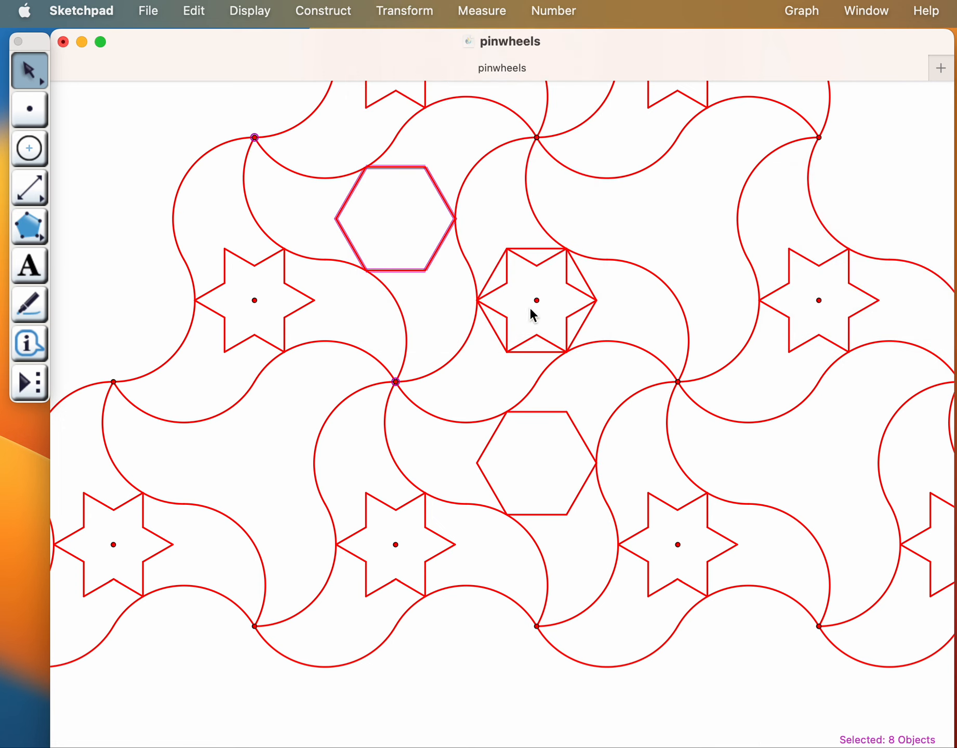
left_click(395, 380)
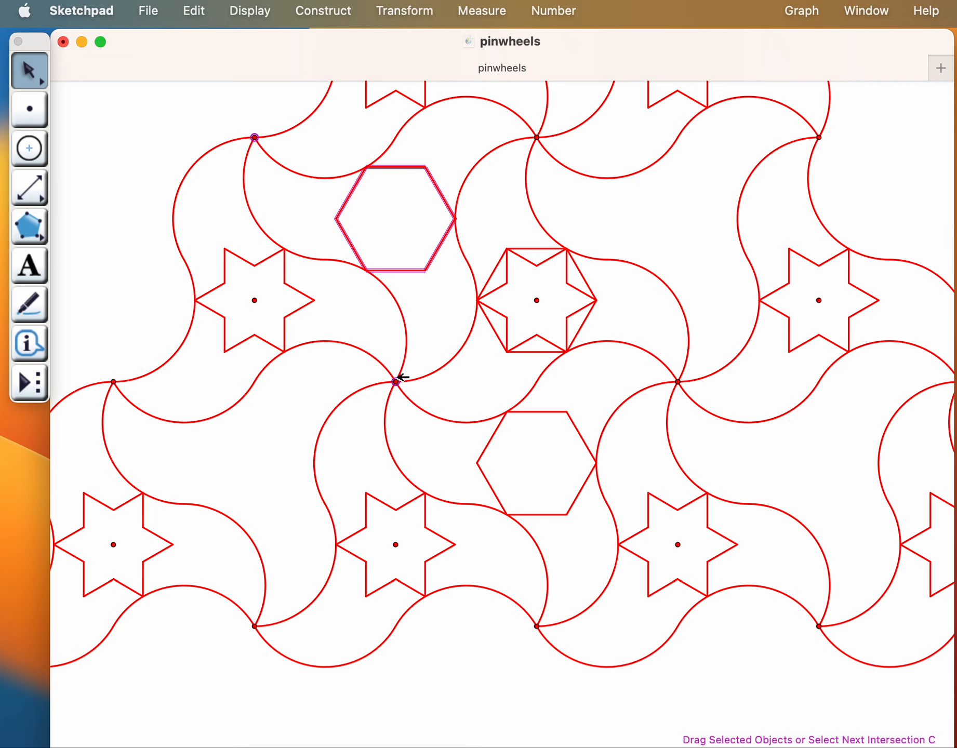
left_click(254, 138)
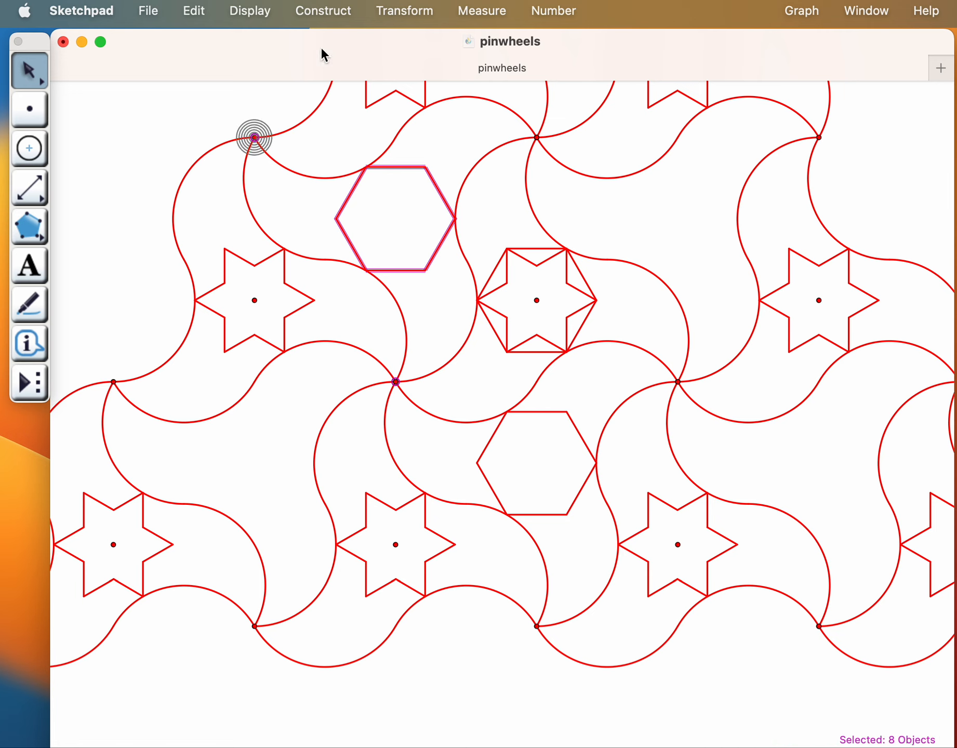
left_click(414, 13)
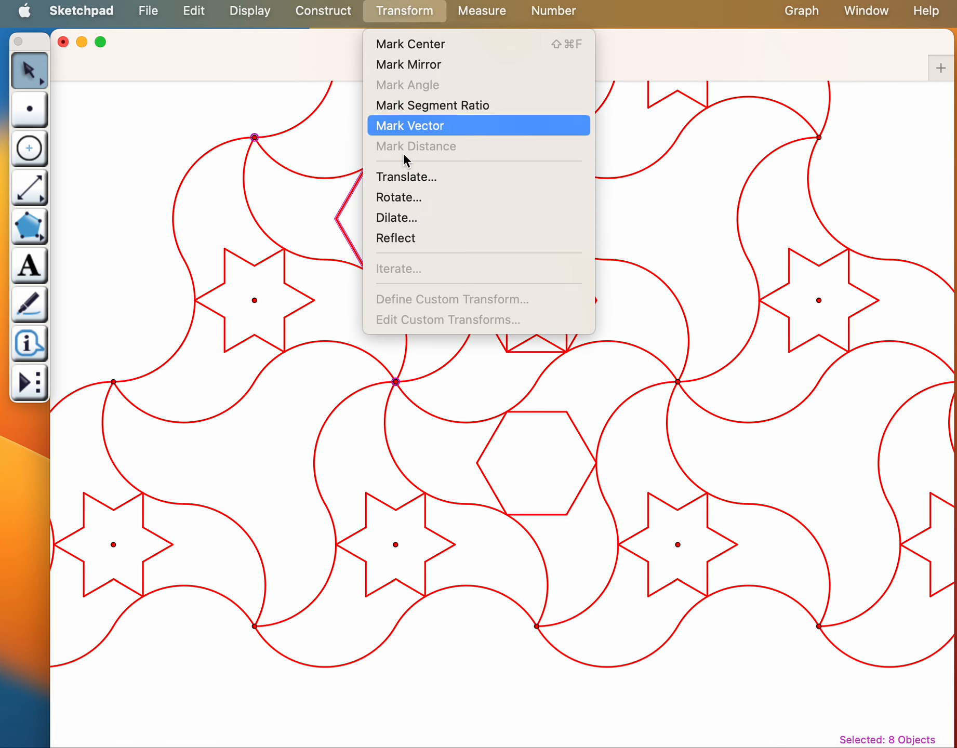
left_click(411, 200)
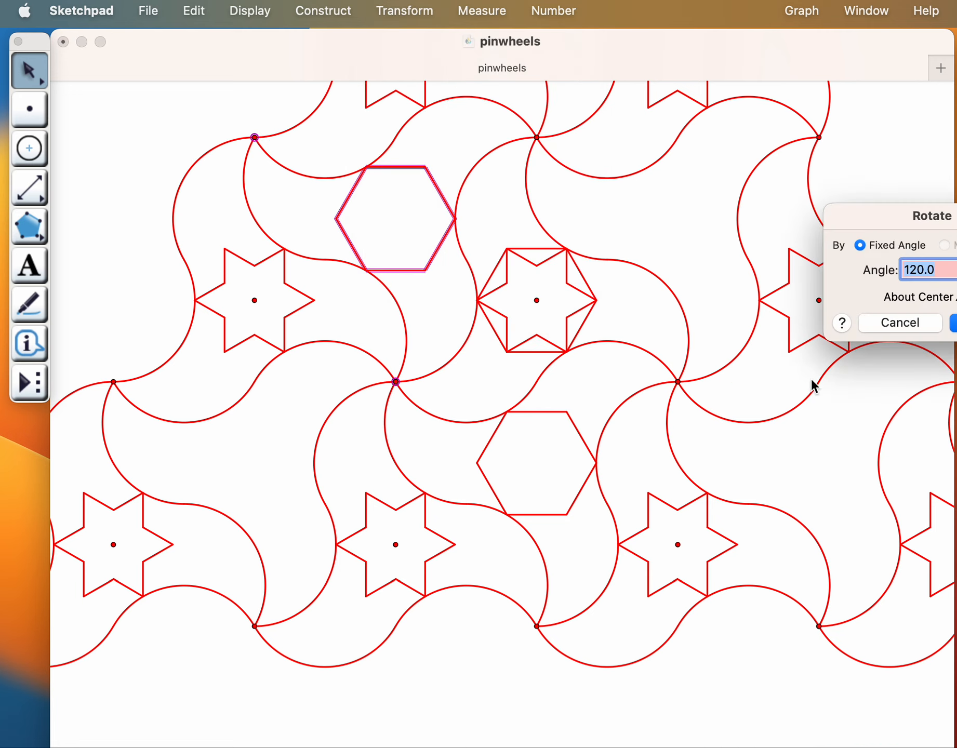
type("-120")
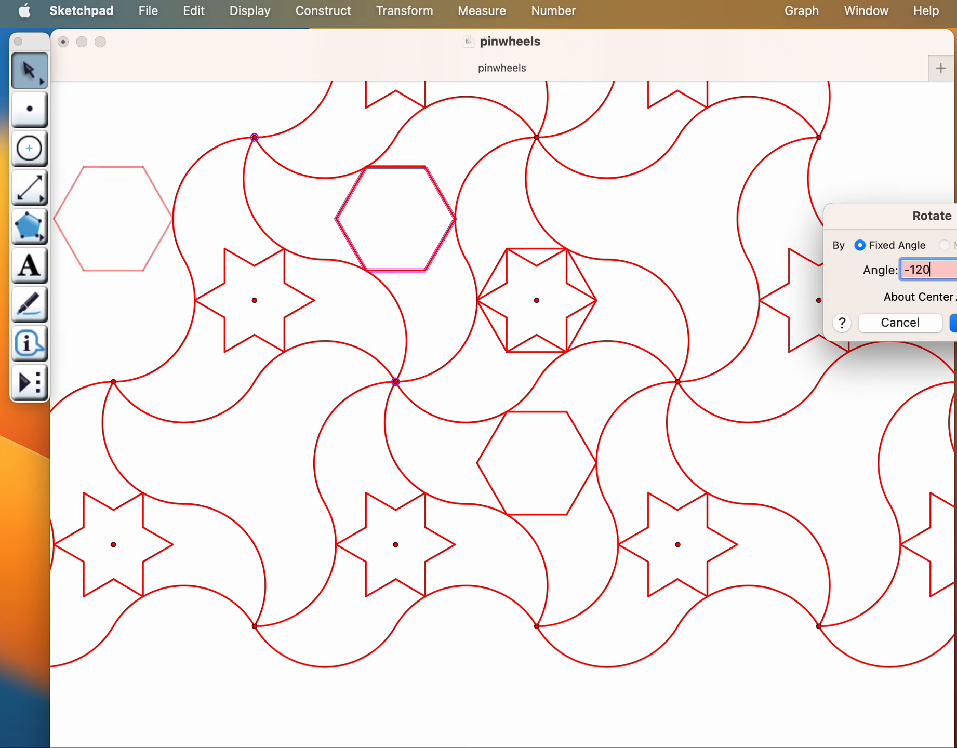
left_click(920, 315)
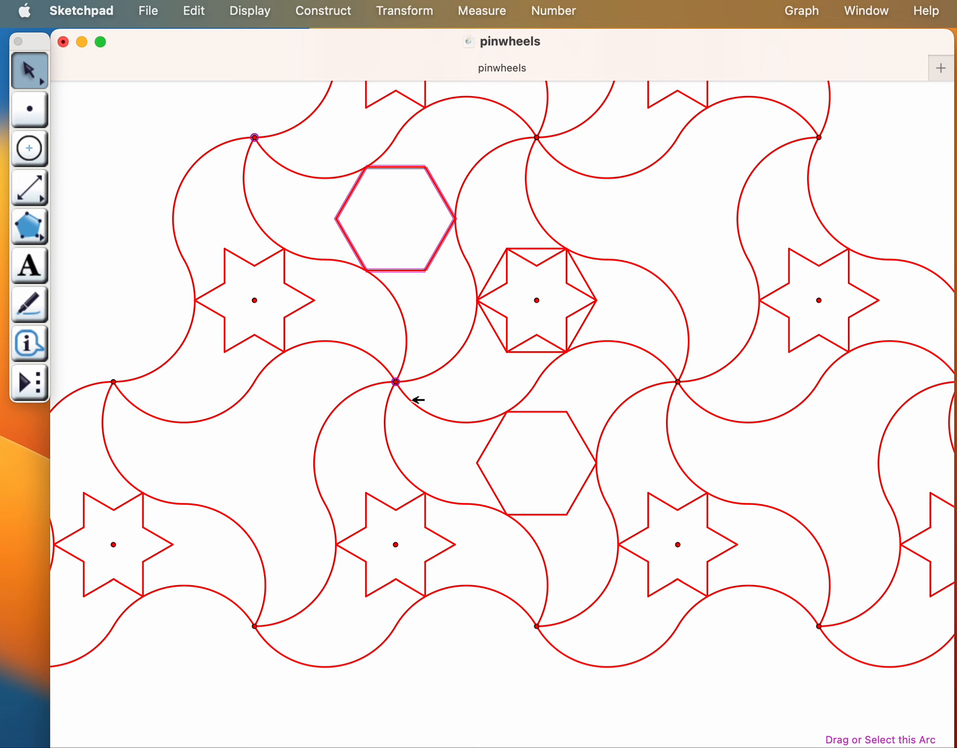
Try rotating a copy of the upper-left gap hexagon -120° about the original pinwheel's lower-left tip, and undo it.
scroll(415, 400, "up", 3)
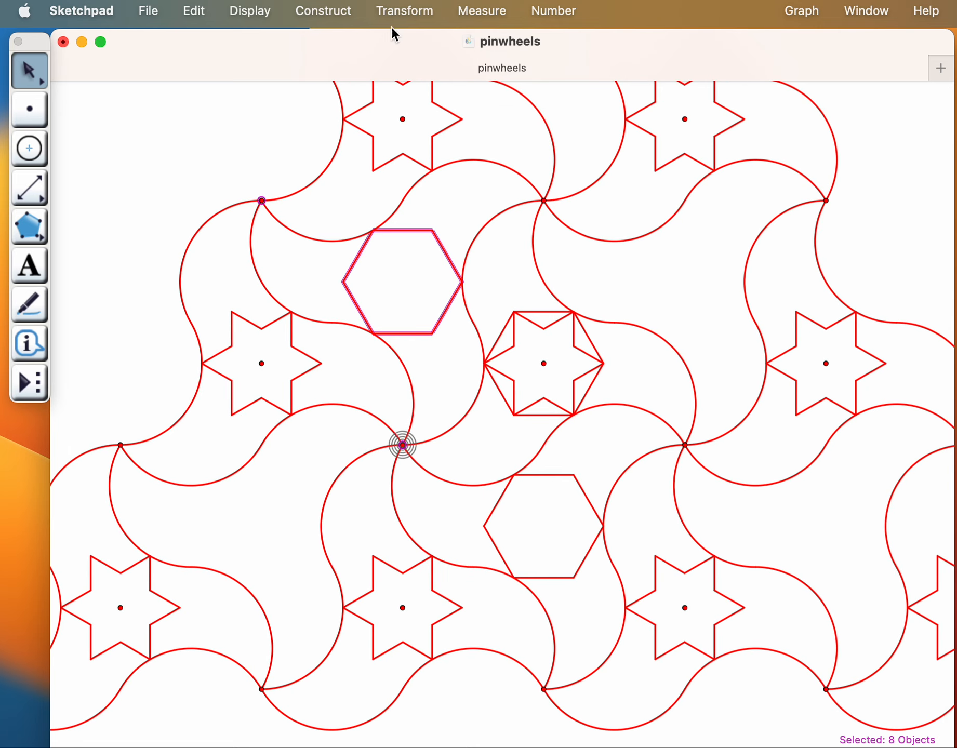
left_click(407, 12)
left_click(399, 198)
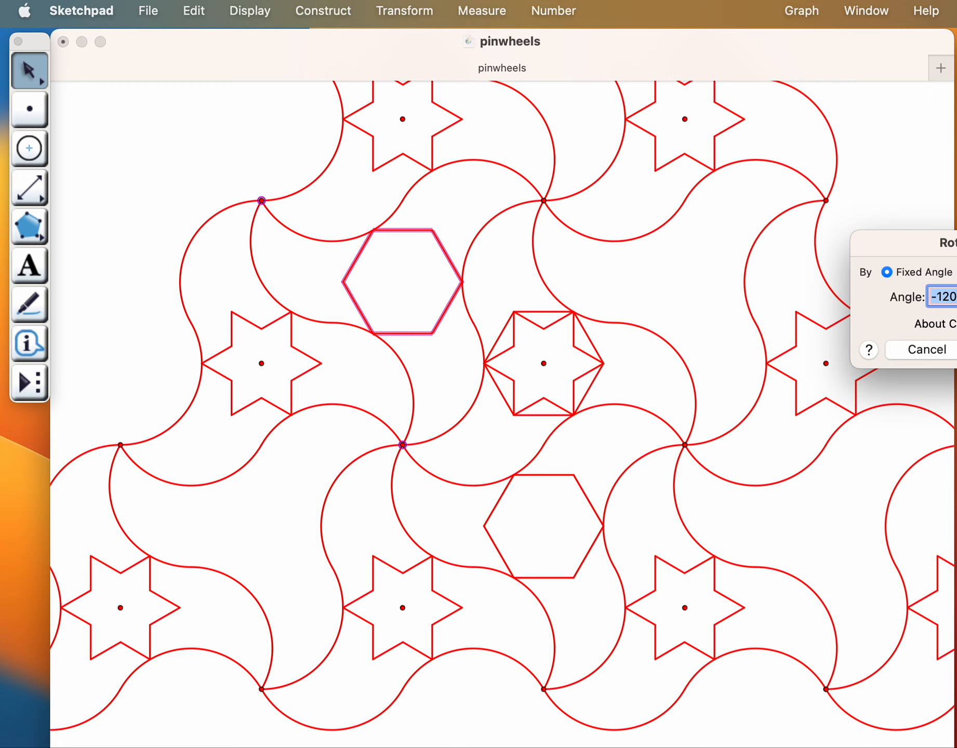
key("Return")
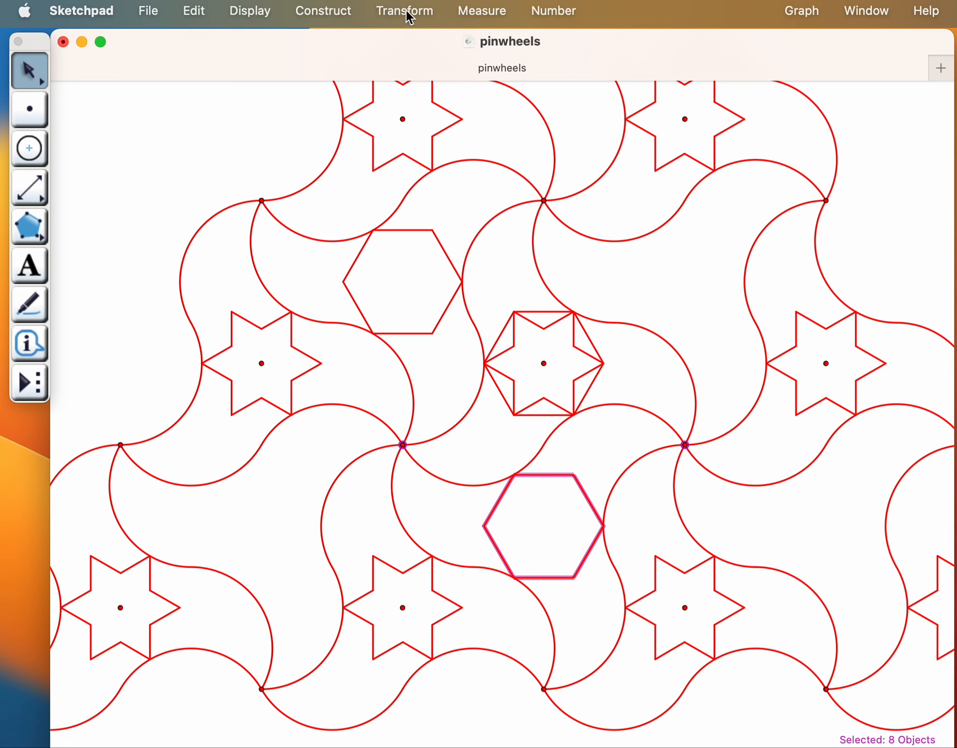
left_click(204, 13)
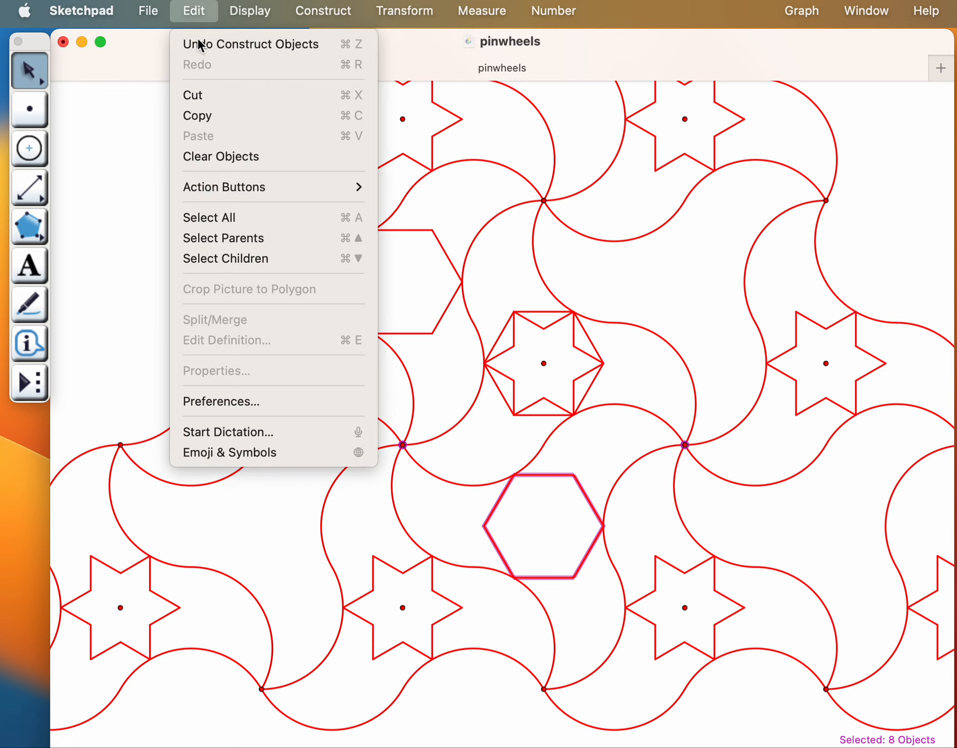
left_click(202, 43)
Rotate a copy of the upper-left gap hexagon 120° about the original pinwheel's lower-left tip to fill the lower-left gap.
left_click(403, 445, "shift")
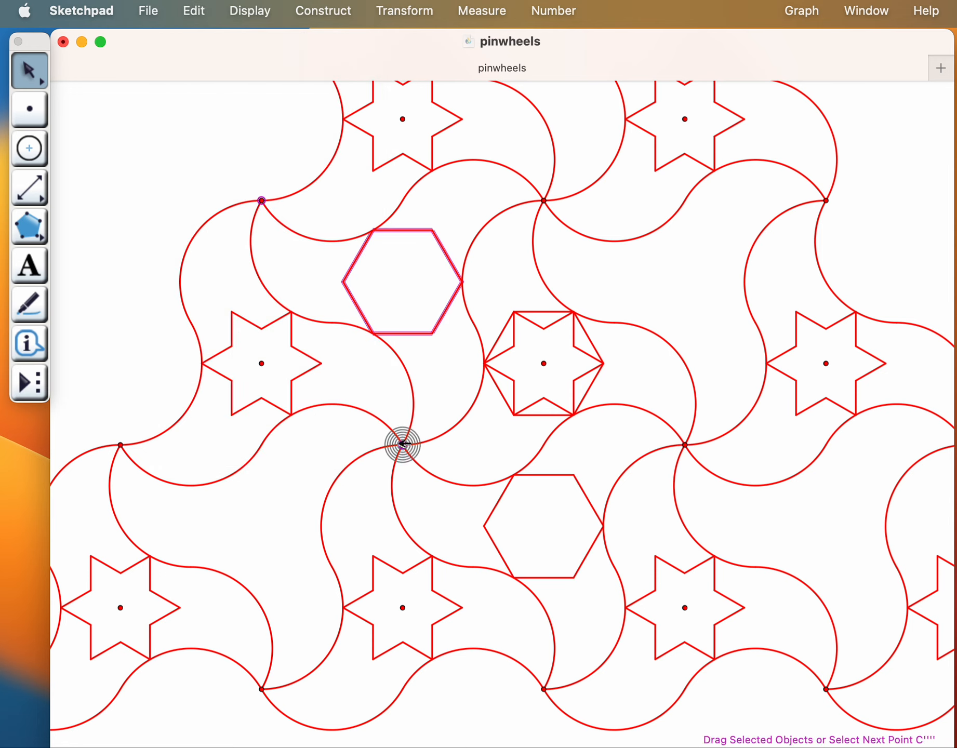
left_click(404, 13)
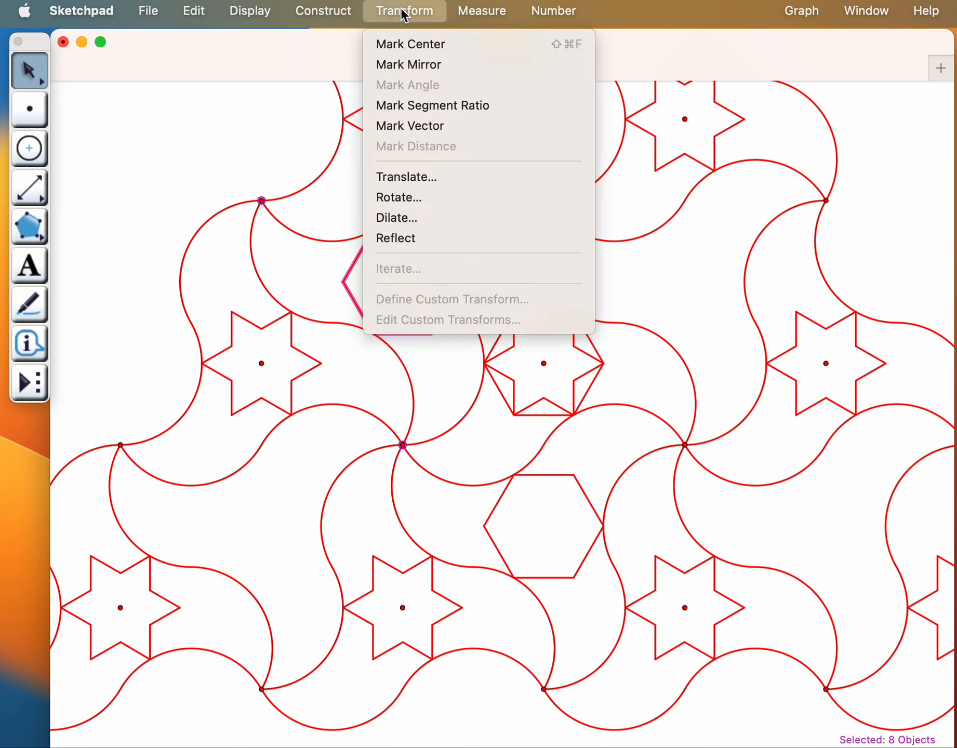
left_click(391, 199)
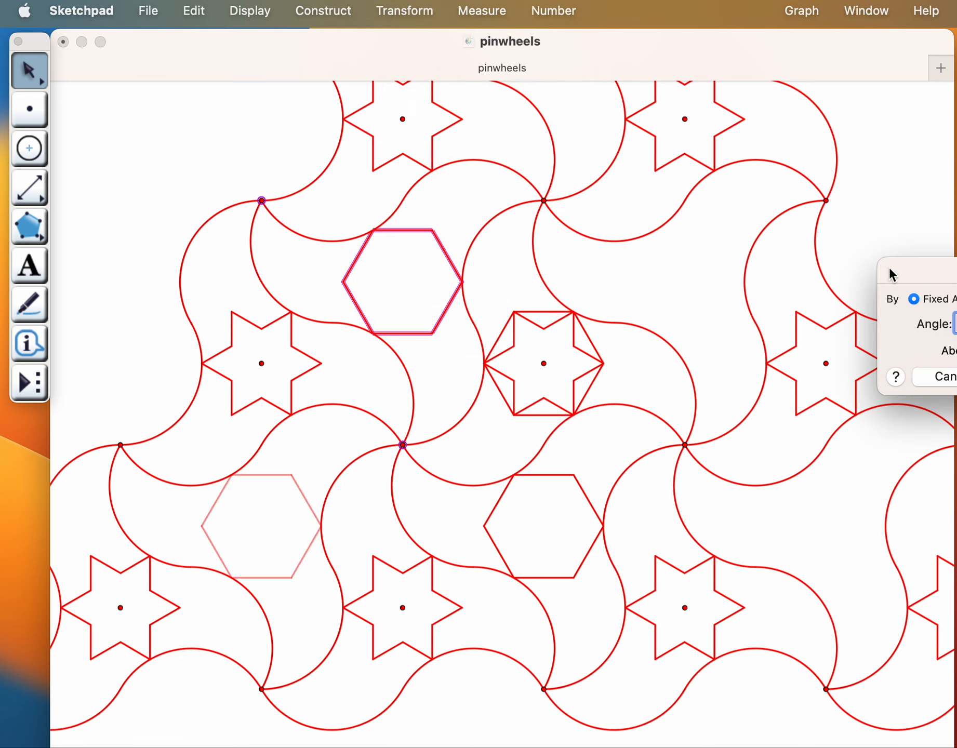
left_click_drag(889, 273, 633, 255)
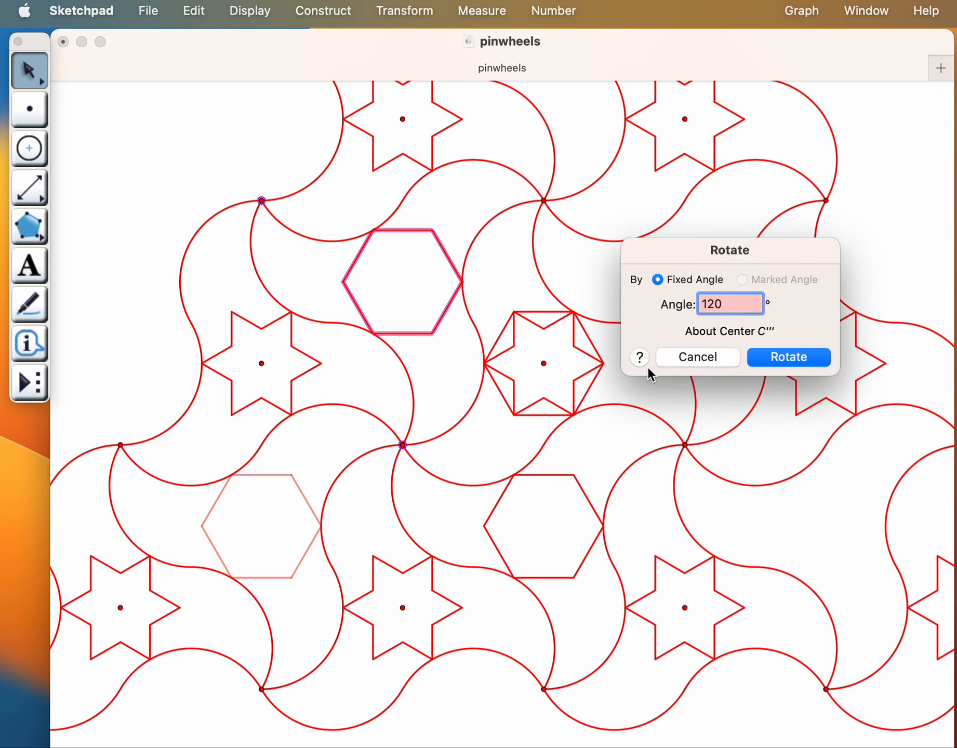
left_click(772, 357)
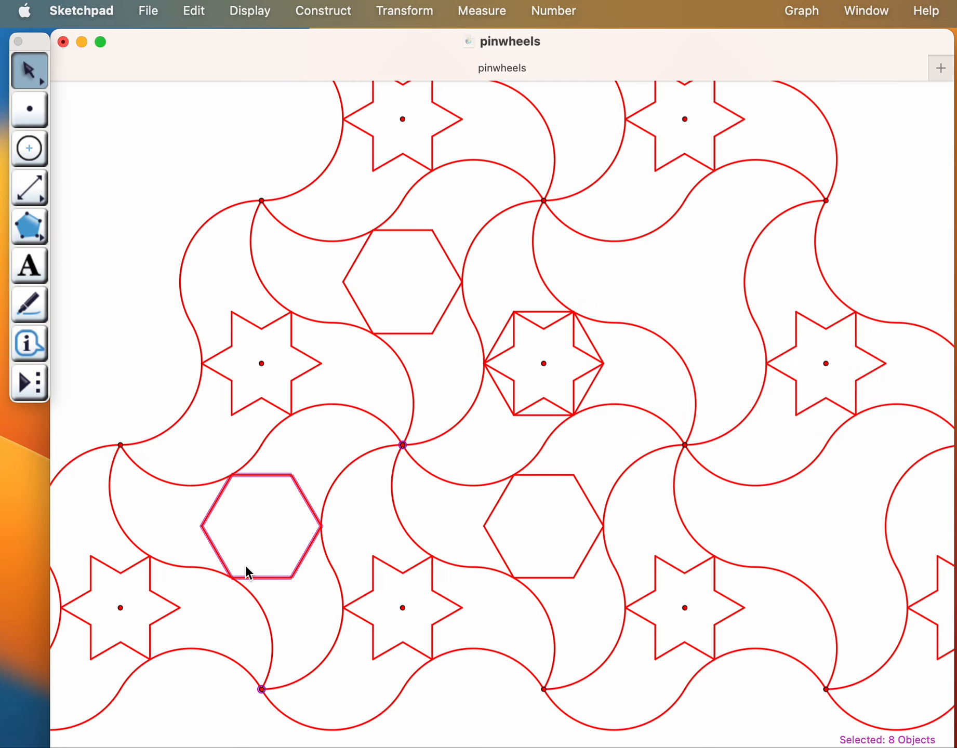
scroll(245, 564, "left", 3)
scroll(246, 565, "down", 2)
scroll(246, 564, "right", 7)
scroll(245, 564, "up", 4)
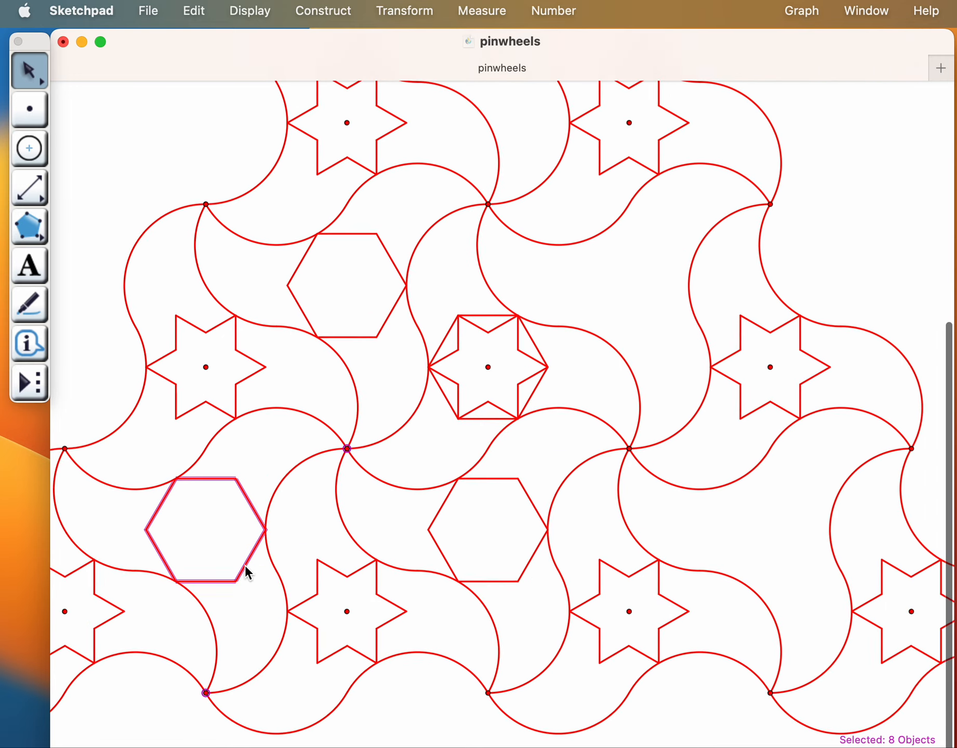
Rotate a copy of the upper-left gap hexagon 120° about the original pinwheel's top tip to fill the upper-right gap.
scroll(245, 564, "up", 2)
scroll(244, 564, "right", 2)
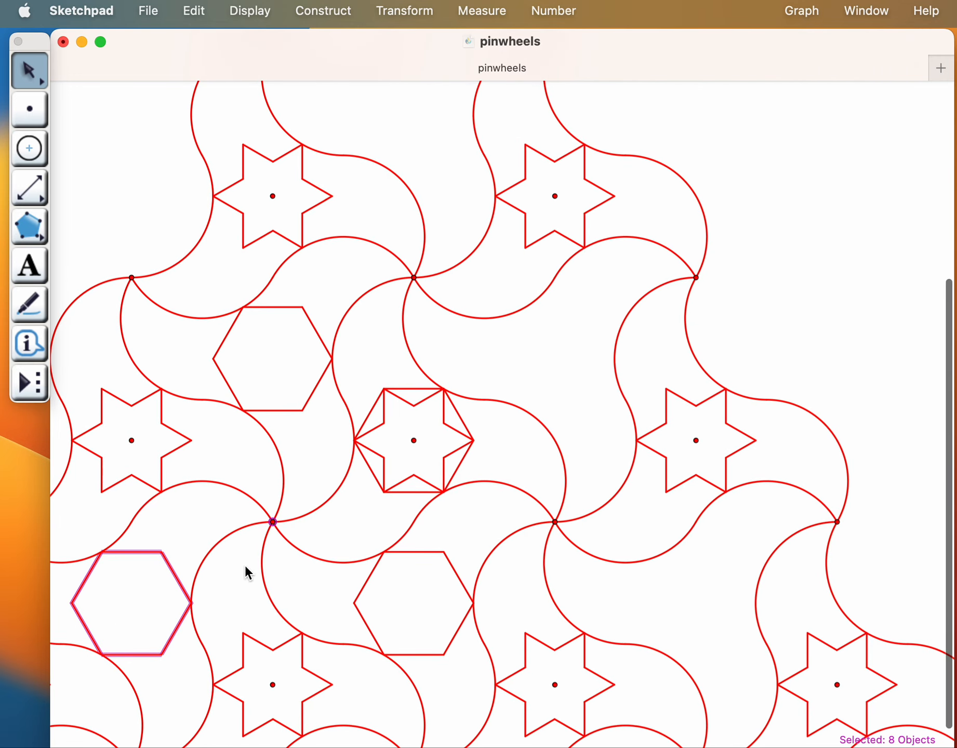
left_click(308, 451)
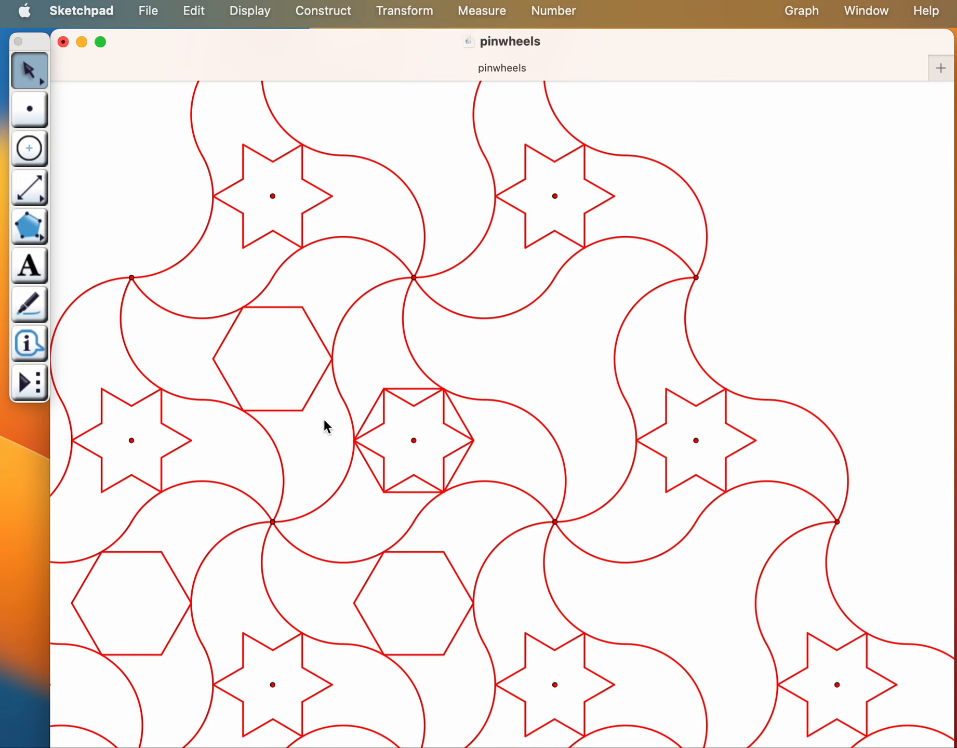
left_click_drag(323, 418, 213, 344)
left_click_drag(290, 293, 313, 319)
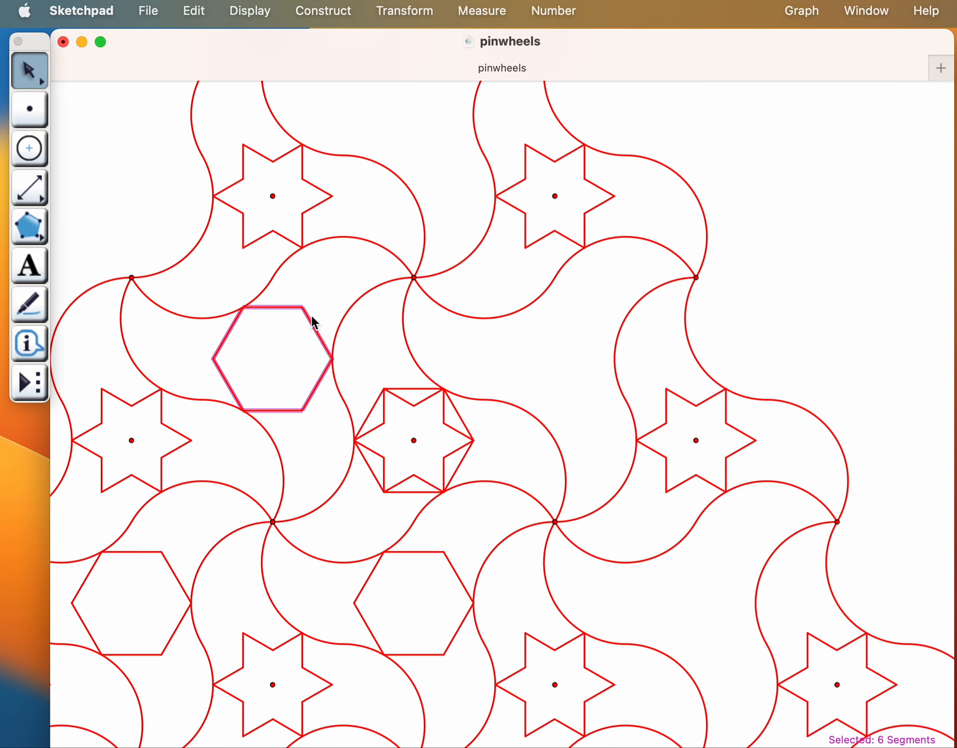
left_click(414, 277)
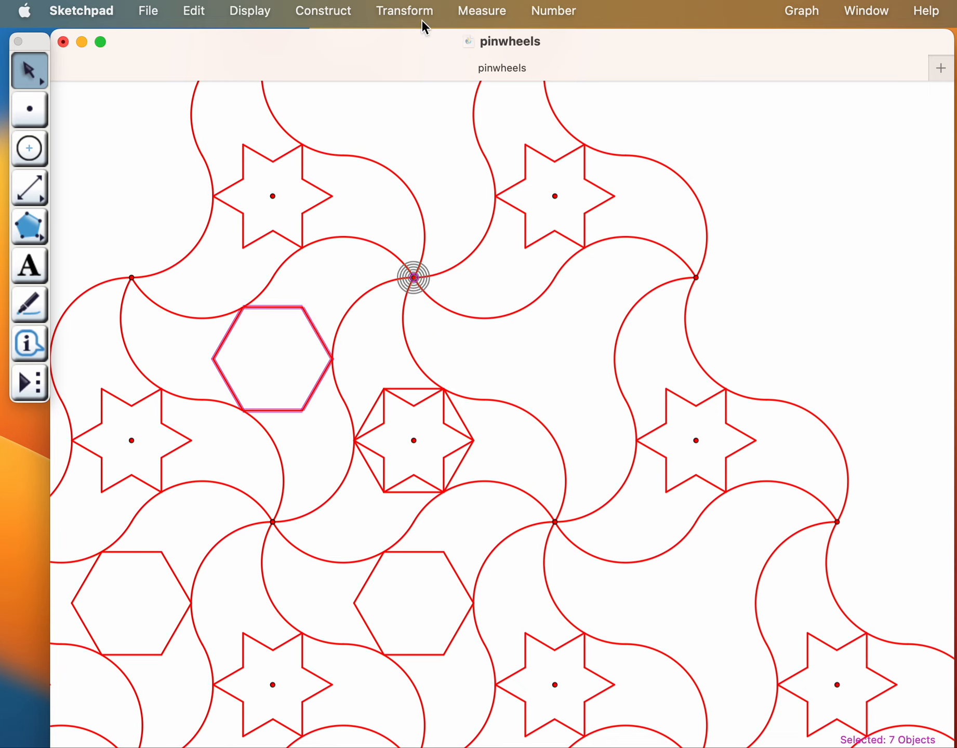
left_click(417, 10)
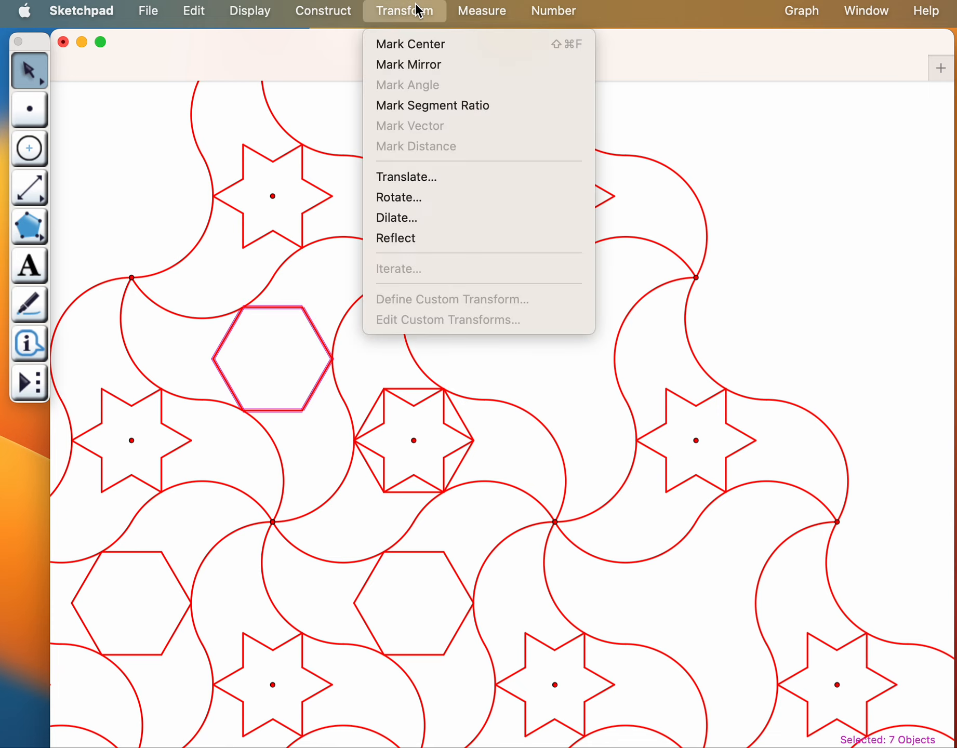
left_click(405, 200)
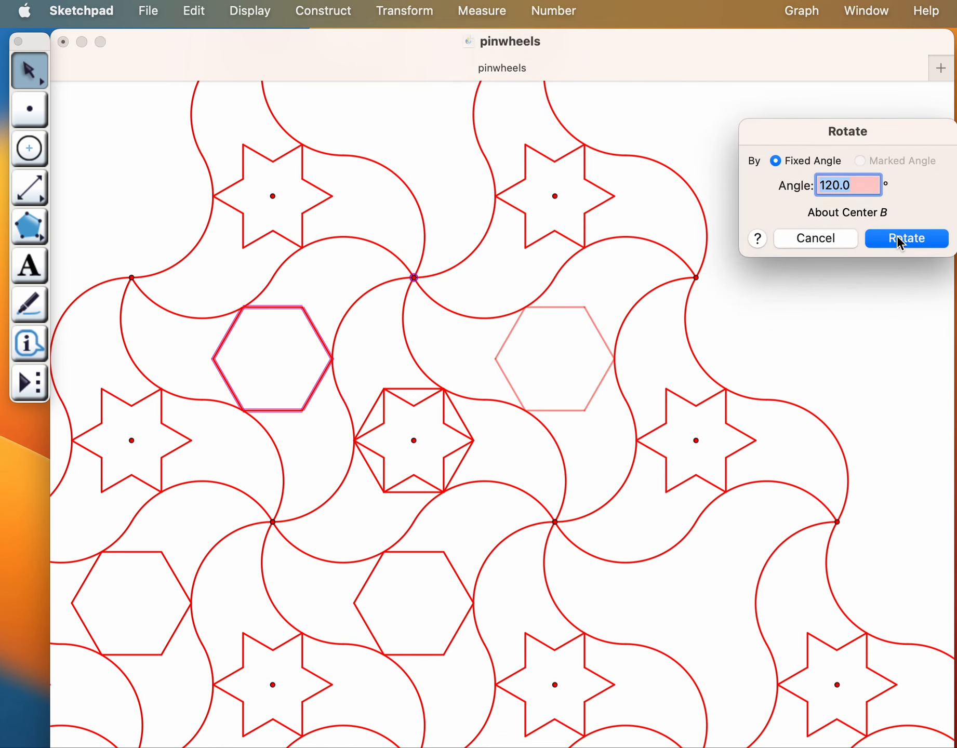
left_click(900, 240)
Rotate a copy of the upper-right gap hexagon 120° about the original pinwheel's top tip to fill the gap above it.
scroll(650, 301, "up", 5)
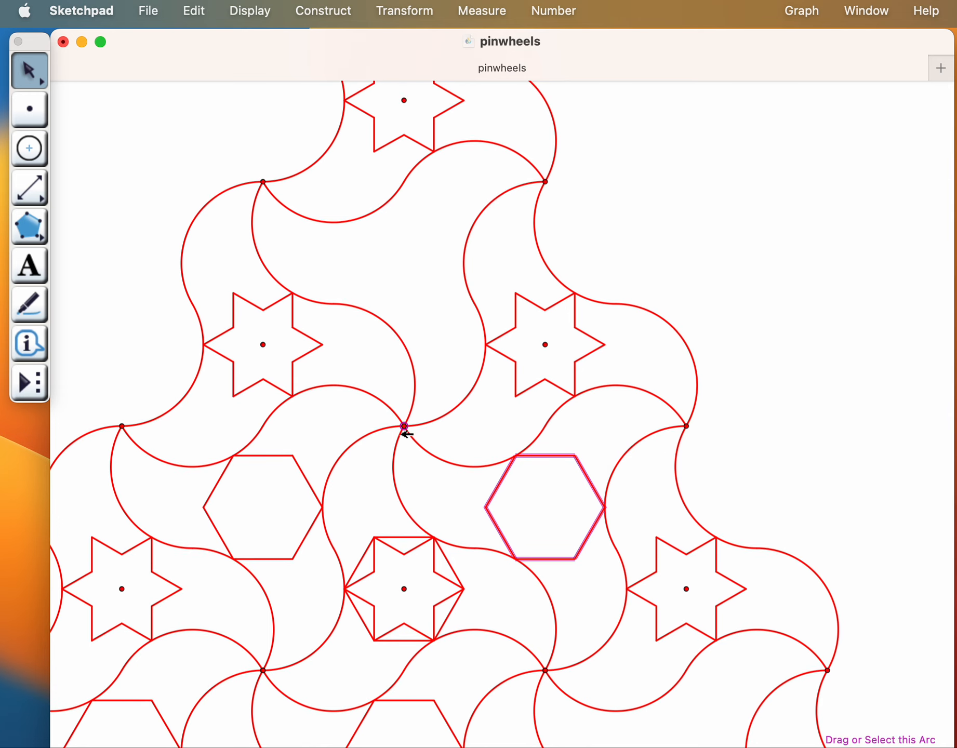
double_click(404, 426)
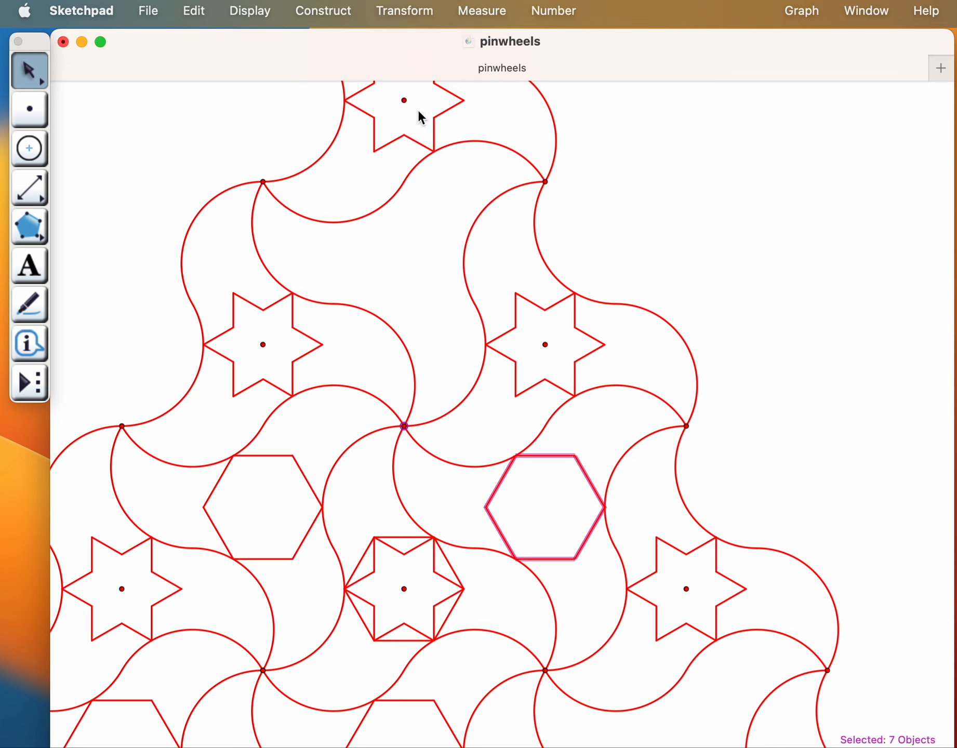
left_click(426, 11)
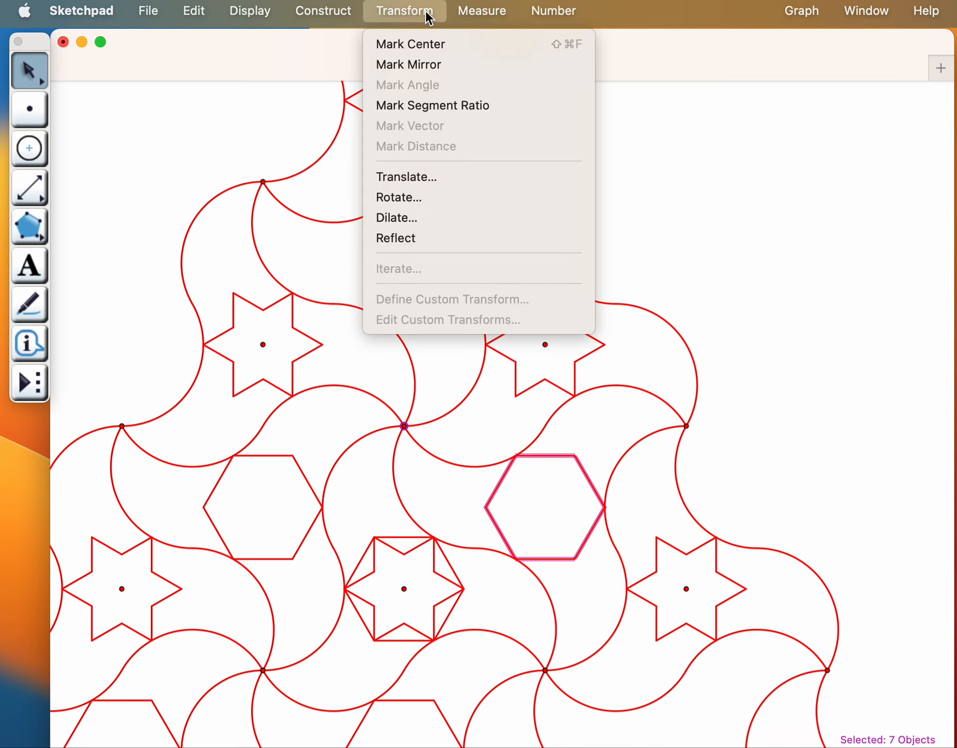
left_click(422, 197)
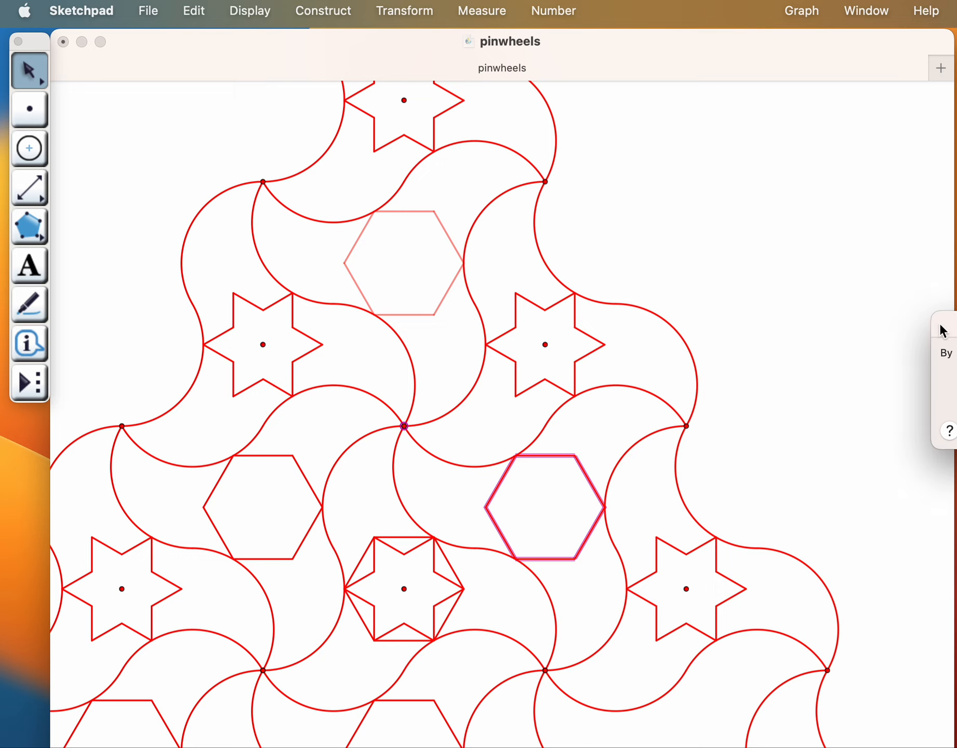
left_click_drag(946, 333, 682, 179)
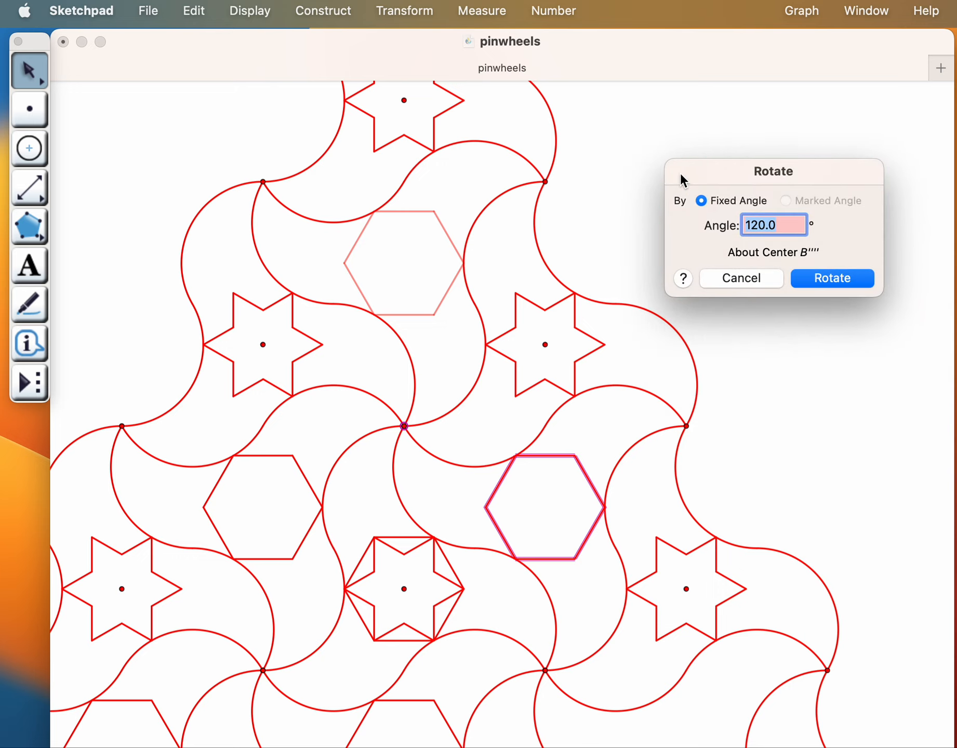
left_click(815, 280)
Rotate a copy of the upper-right gap hexagon -120° about the original pinwheel's lower-right tip to fill the lower-right gap.
scroll(604, 345, "down", 5)
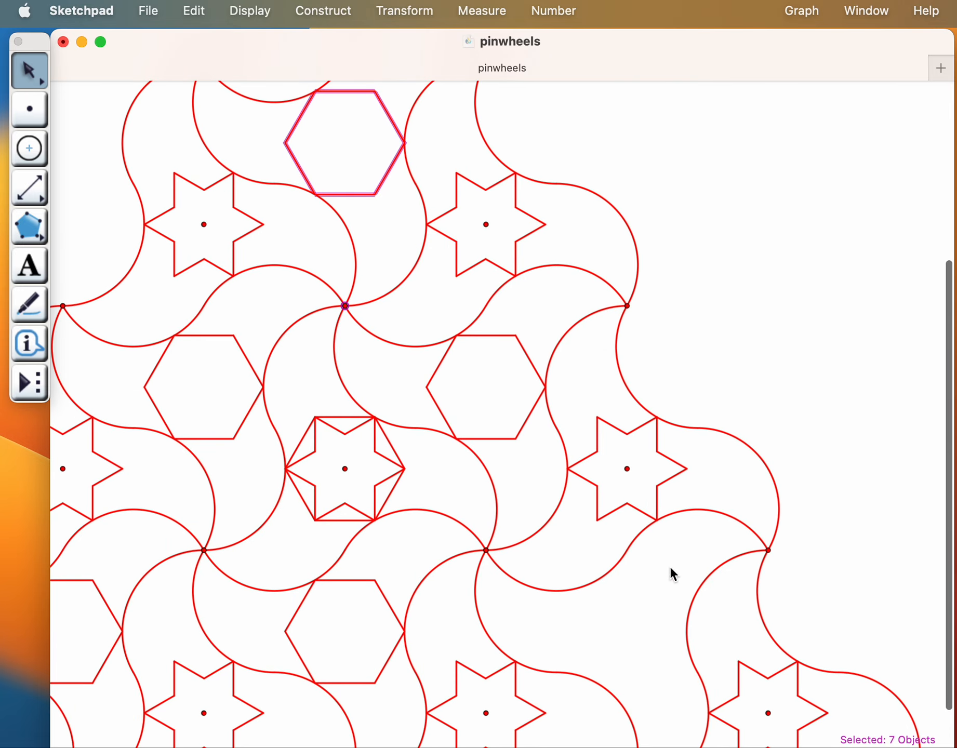
scroll(664, 569, "down", 5)
left_click(609, 498)
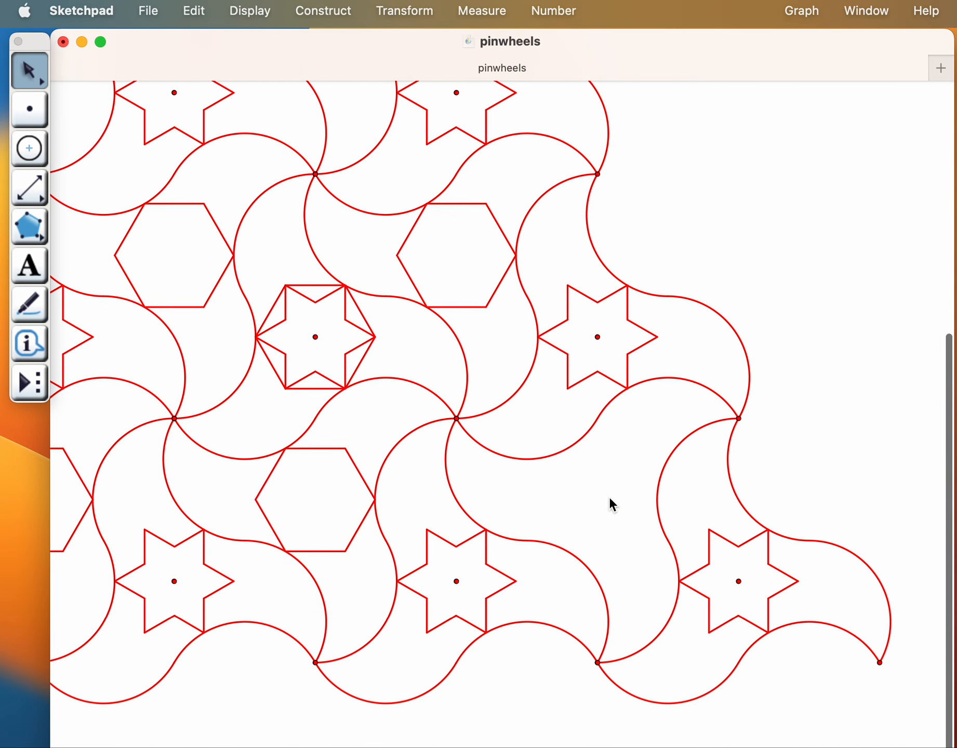
left_click_drag(496, 327, 468, 269)
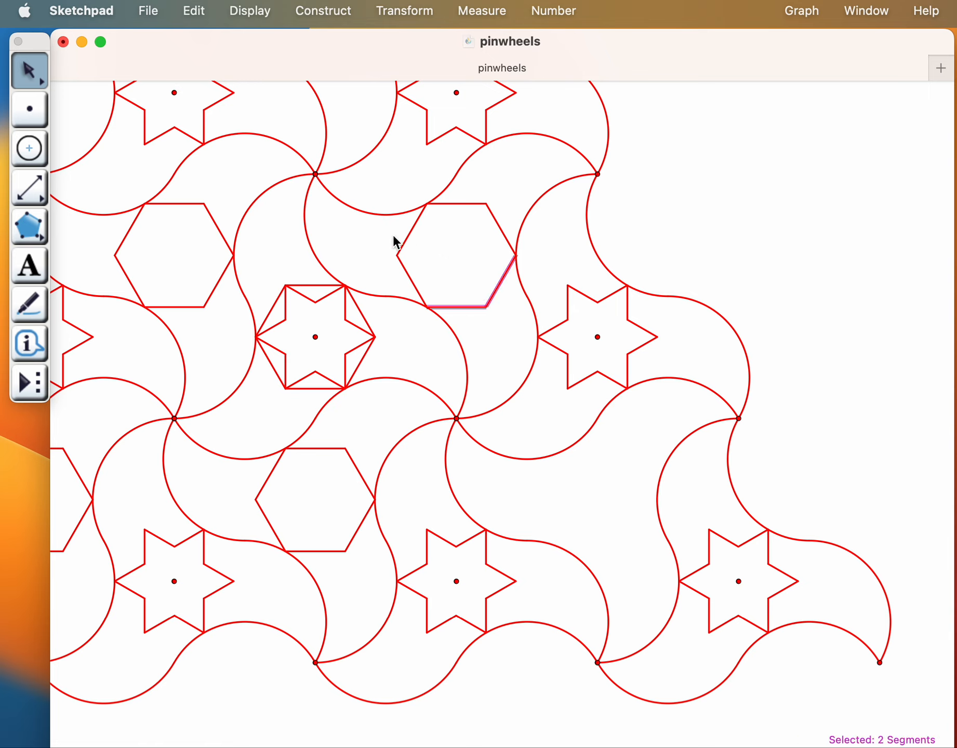
left_click_drag(395, 242, 429, 273)
left_click_drag(476, 184, 498, 228)
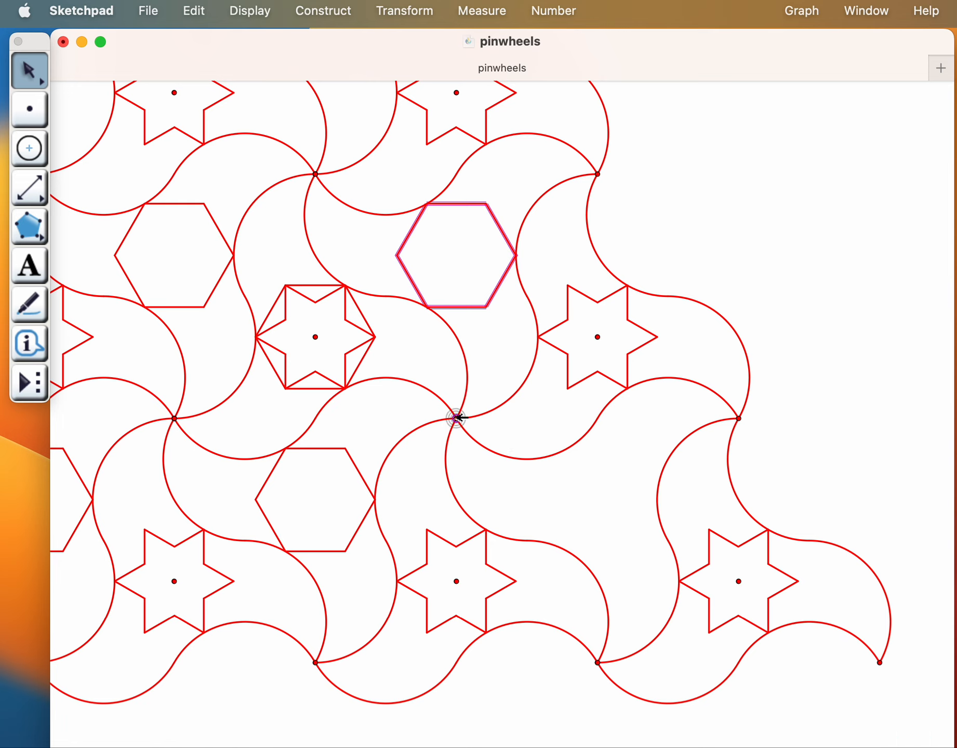
left_click(456, 417)
left_click(404, 10)
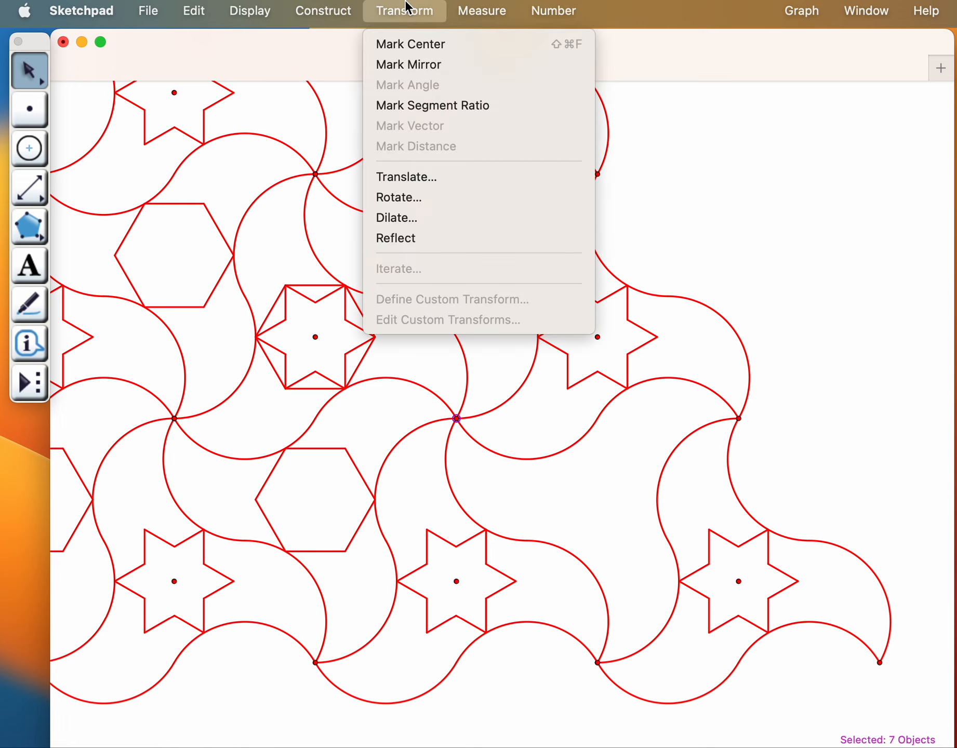
left_click(404, 197)
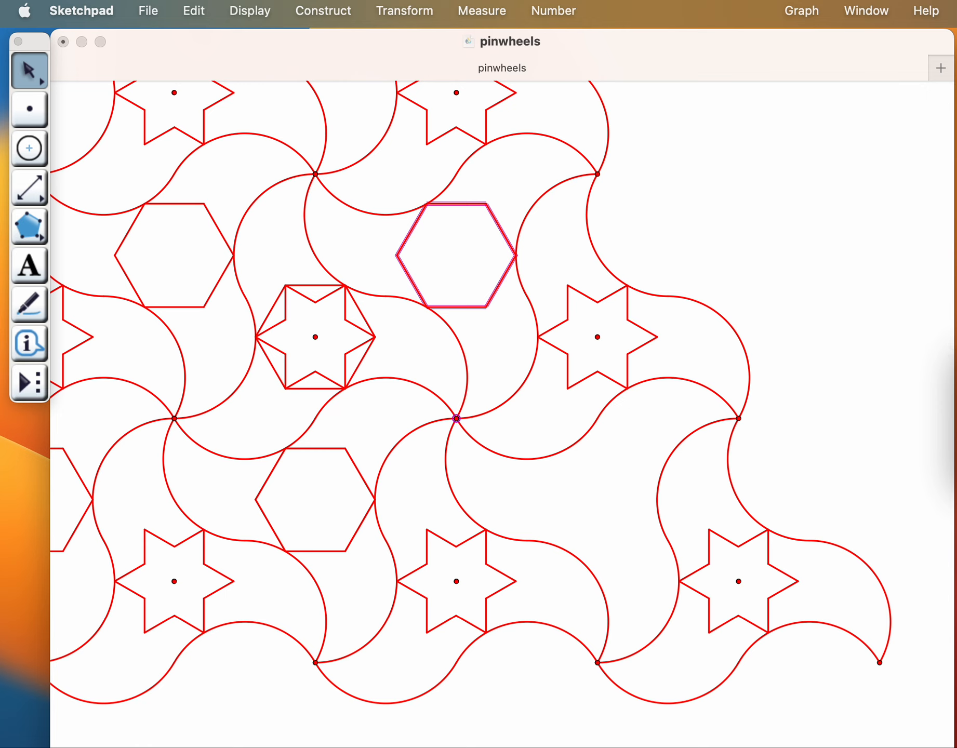
left_click_drag(956, 366, 694, 122)
type("-")
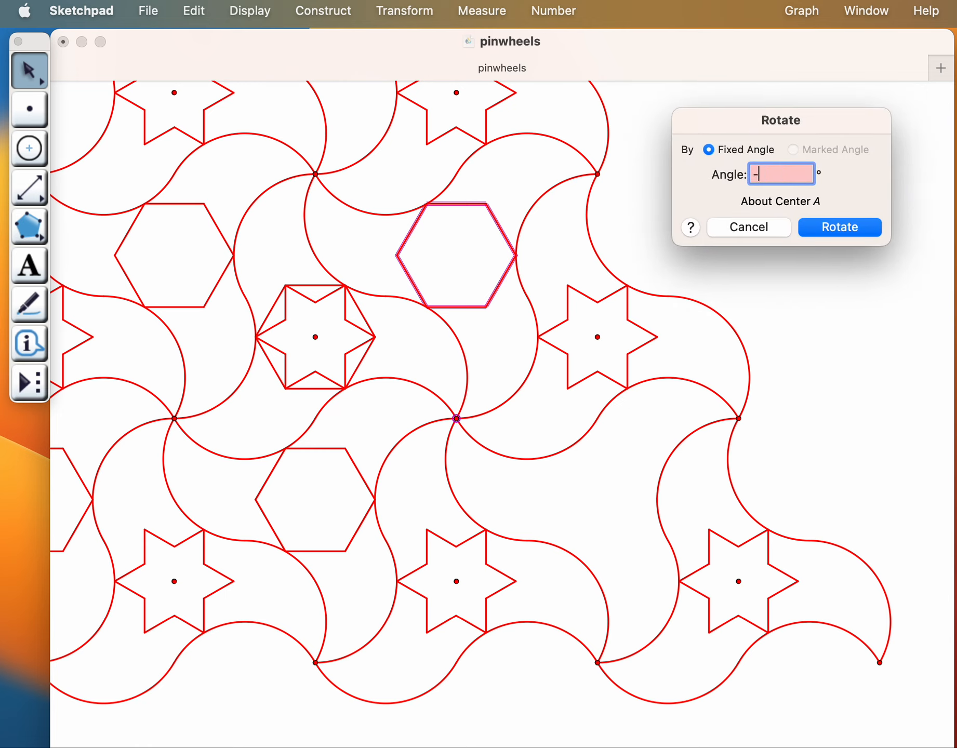
type("120")
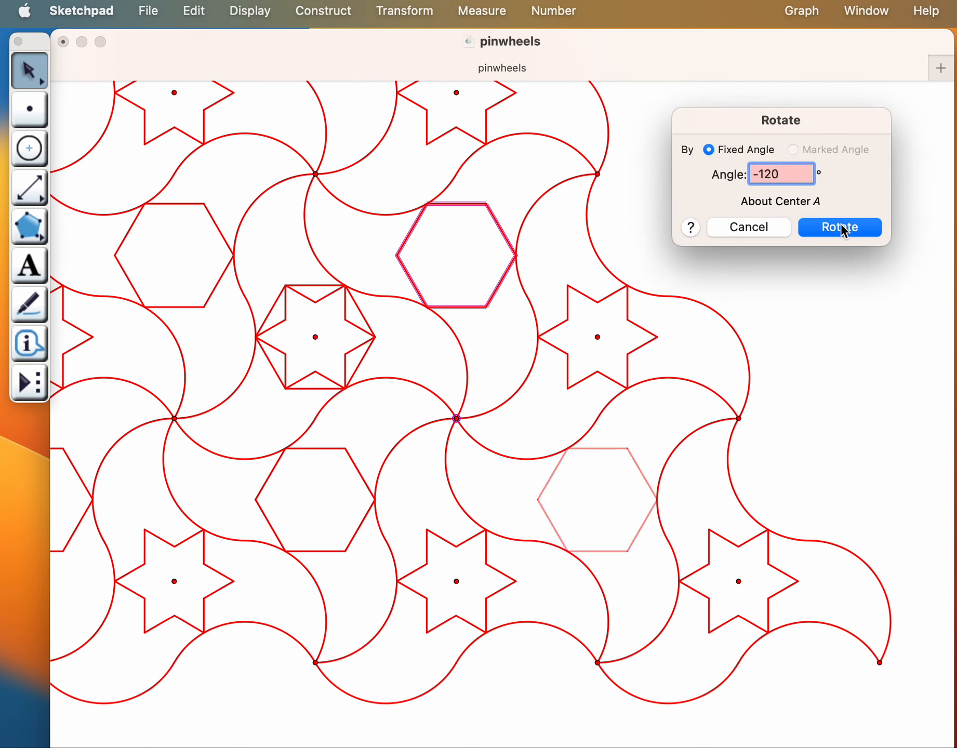
left_click(865, 230)
scroll(646, 358, "down", 4)
scroll(646, 358, "up", 1)
scroll(646, 357, "up", 4)
left_click(692, 295)
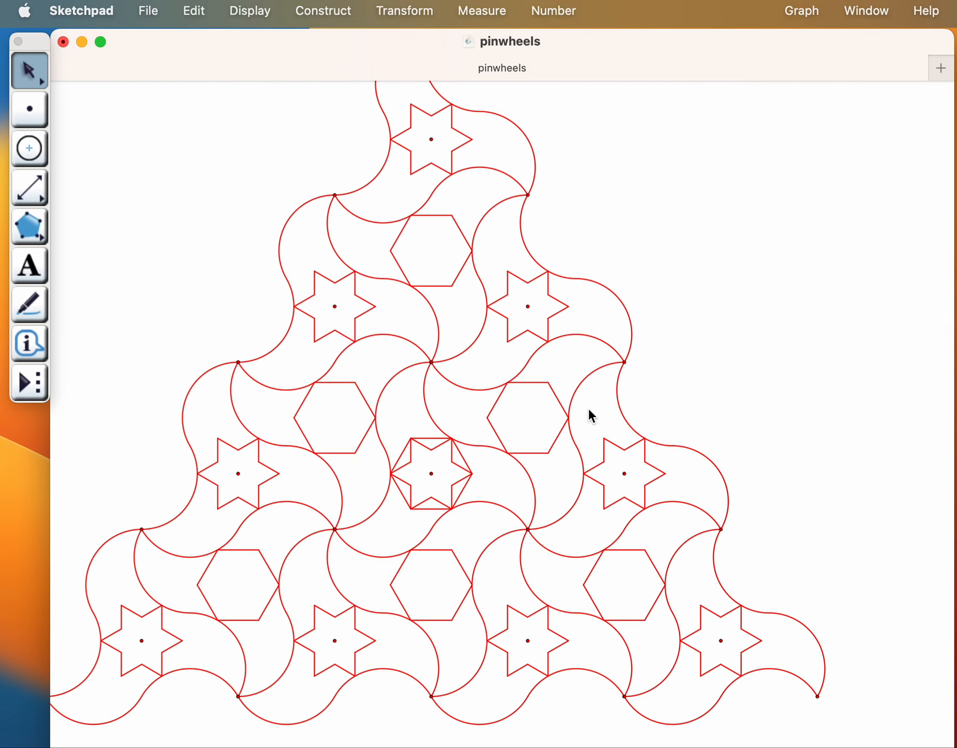
Hide the six hexagon segments surrounding the star of the original pinwheel.
scroll(571, 420, "down", 1)
scroll(519, 464, "down", 1)
scroll(473, 445, "up", 3)
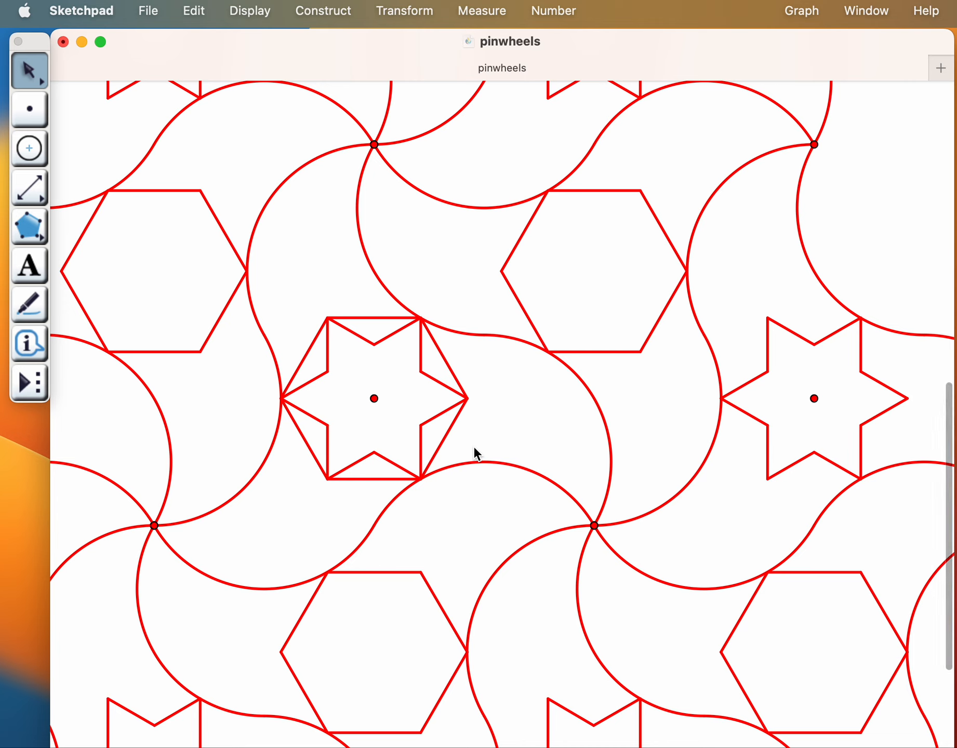
left_click(448, 439)
left_click(400, 479)
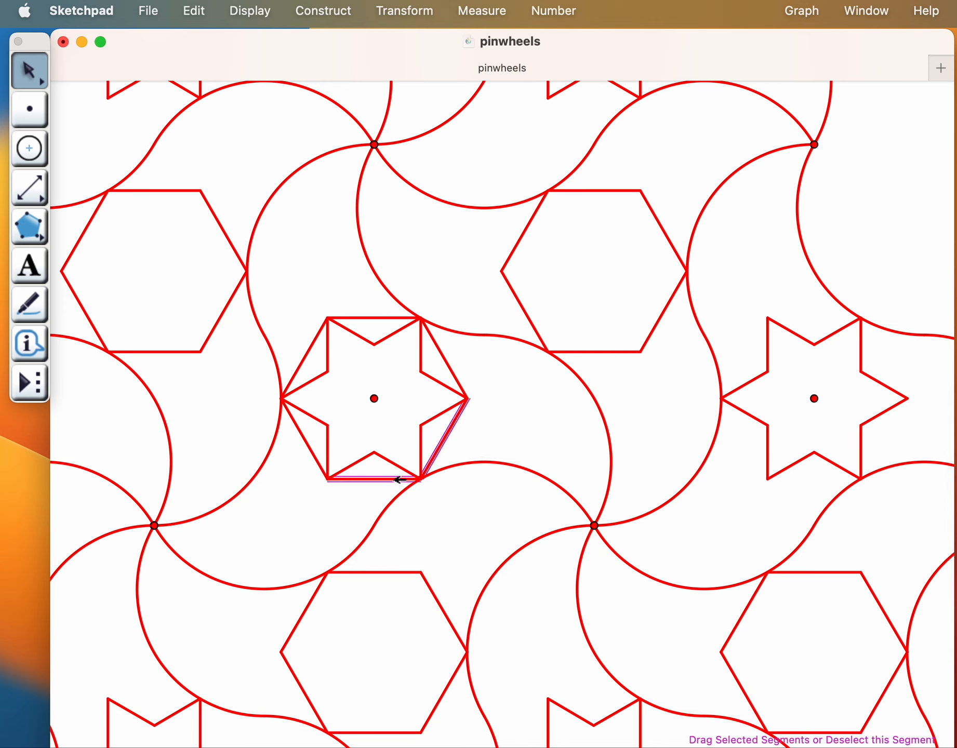
left_click(314, 456)
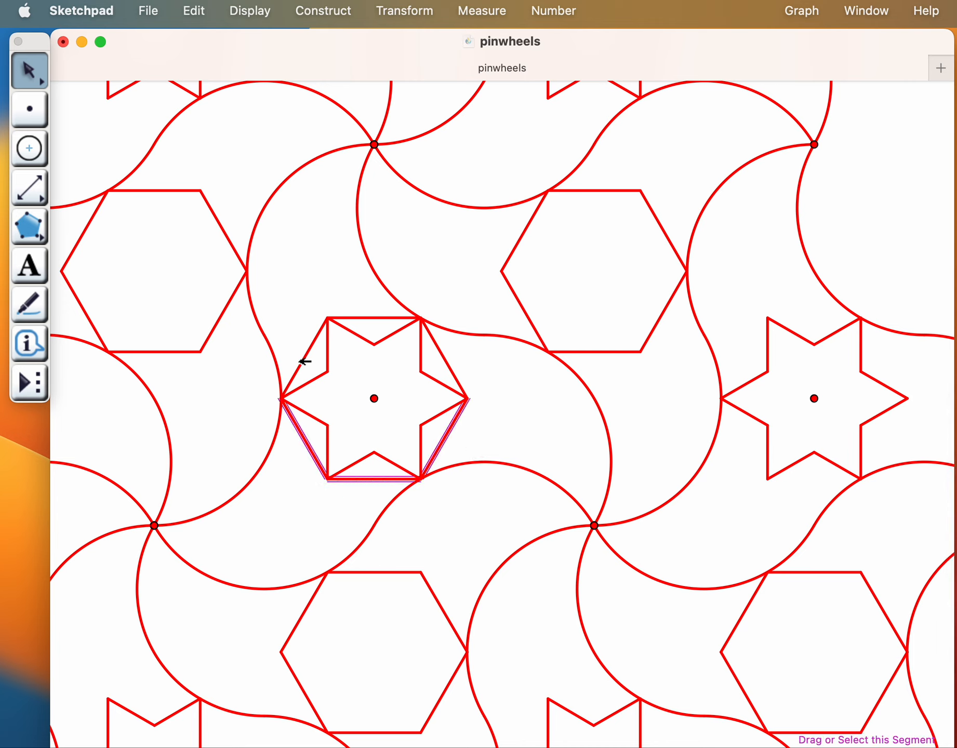
left_click(301, 361)
left_click(369, 317)
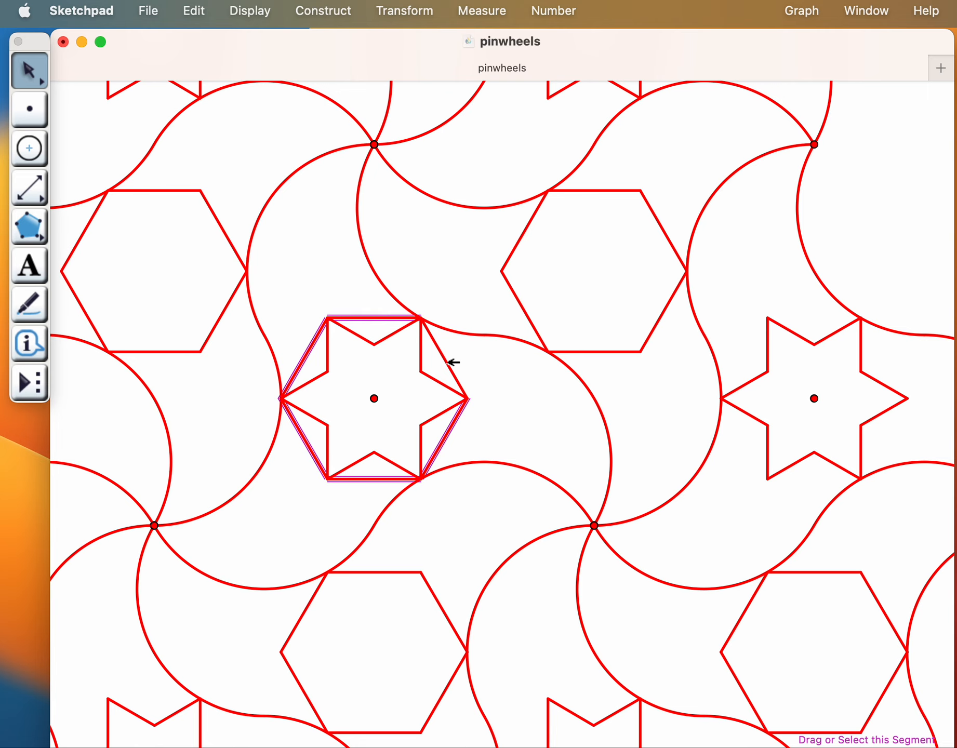
left_click(449, 362)
left_click(248, 11)
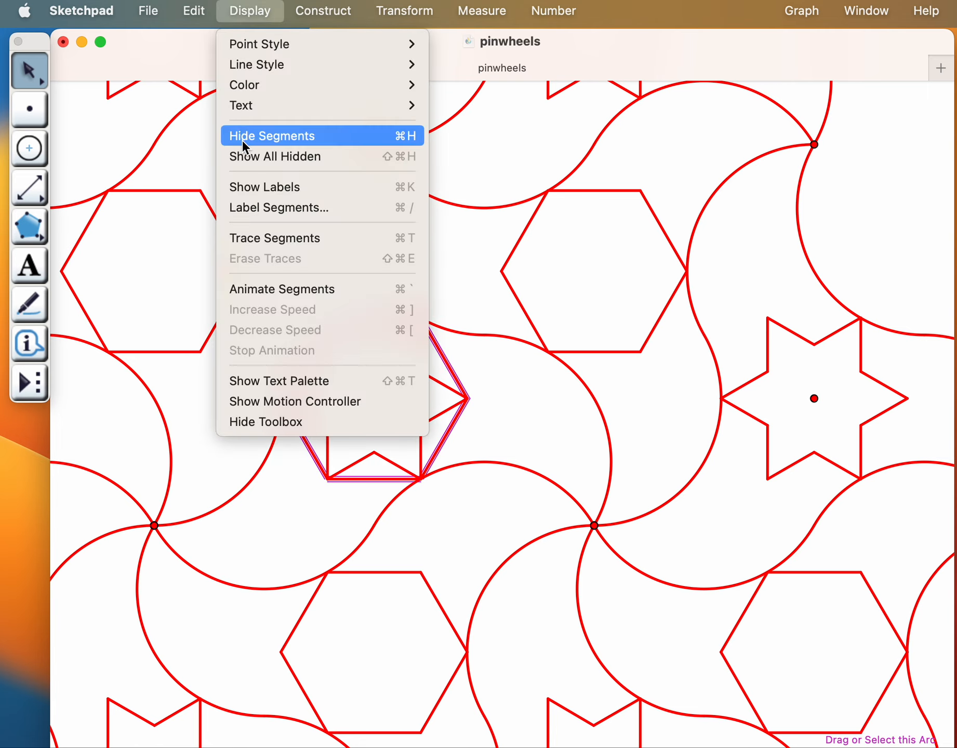
left_click(242, 142)
Save the pinwheels document with the whole tiling in view.
scroll(490, 361, "down", 5)
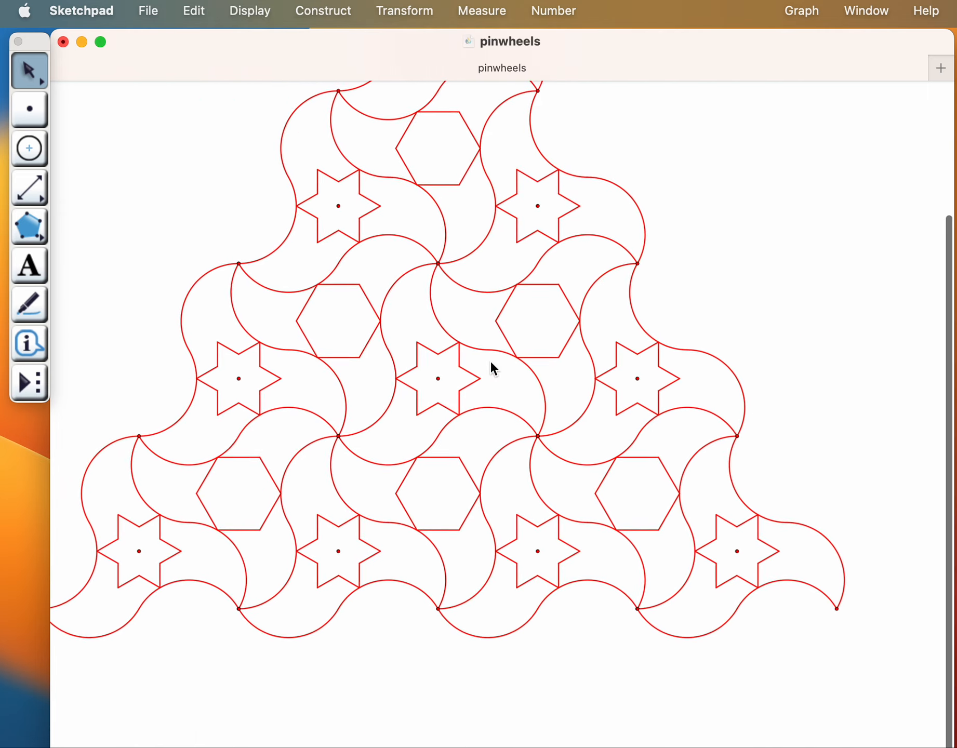
scroll(490, 362, "up", 5)
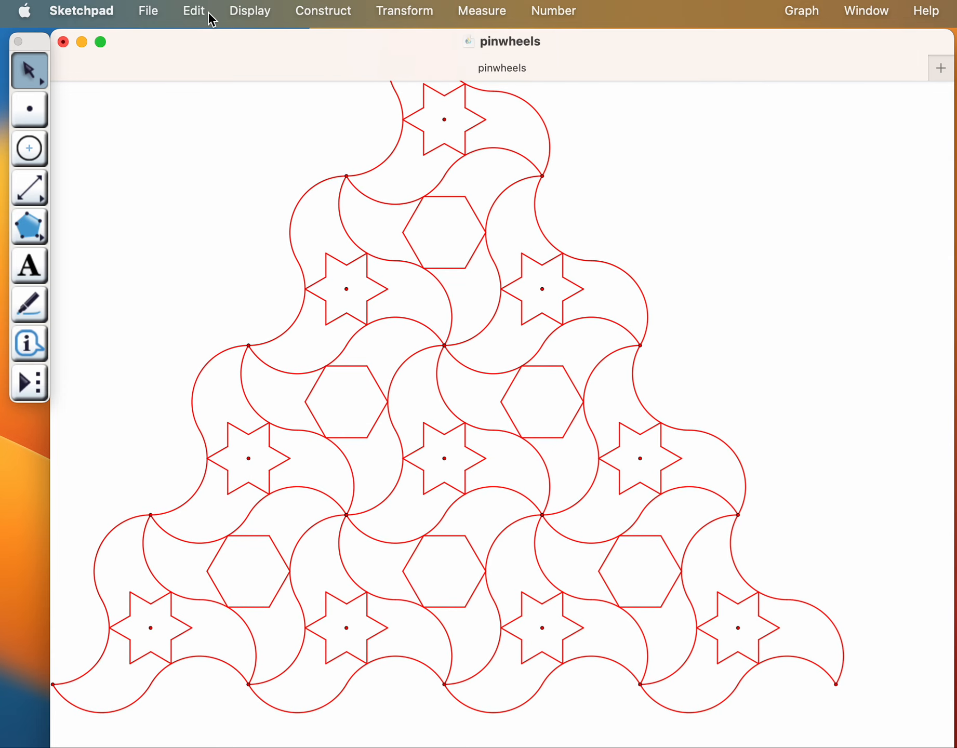
left_click(160, 15)
left_click(164, 136)
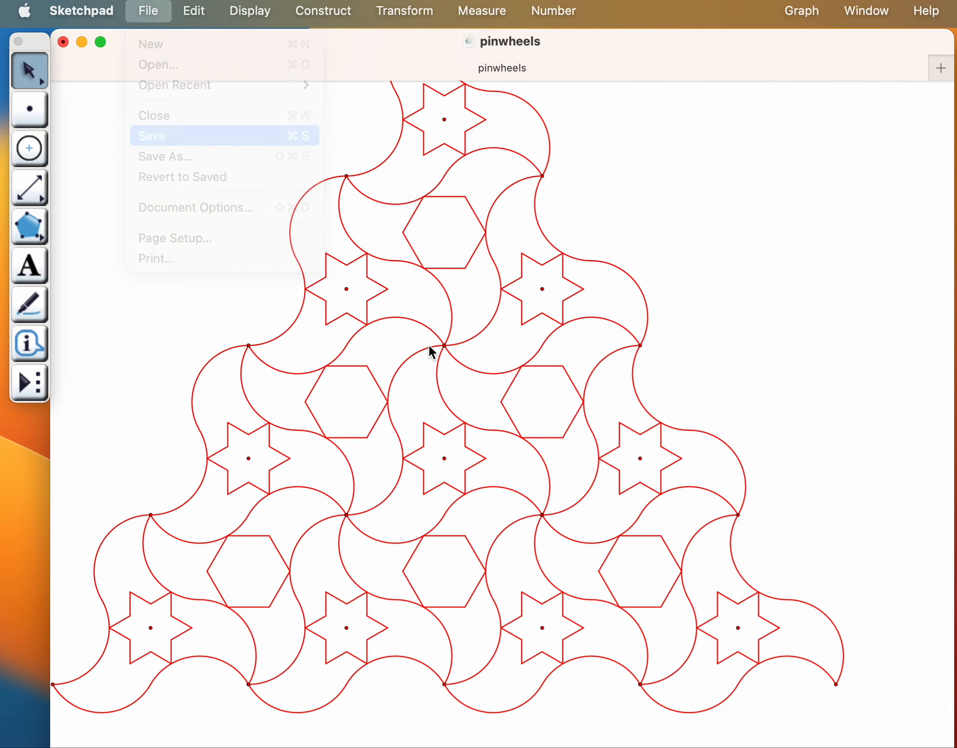
Add a duplicate of page 2 to the document through the document options.
left_click(144, 16)
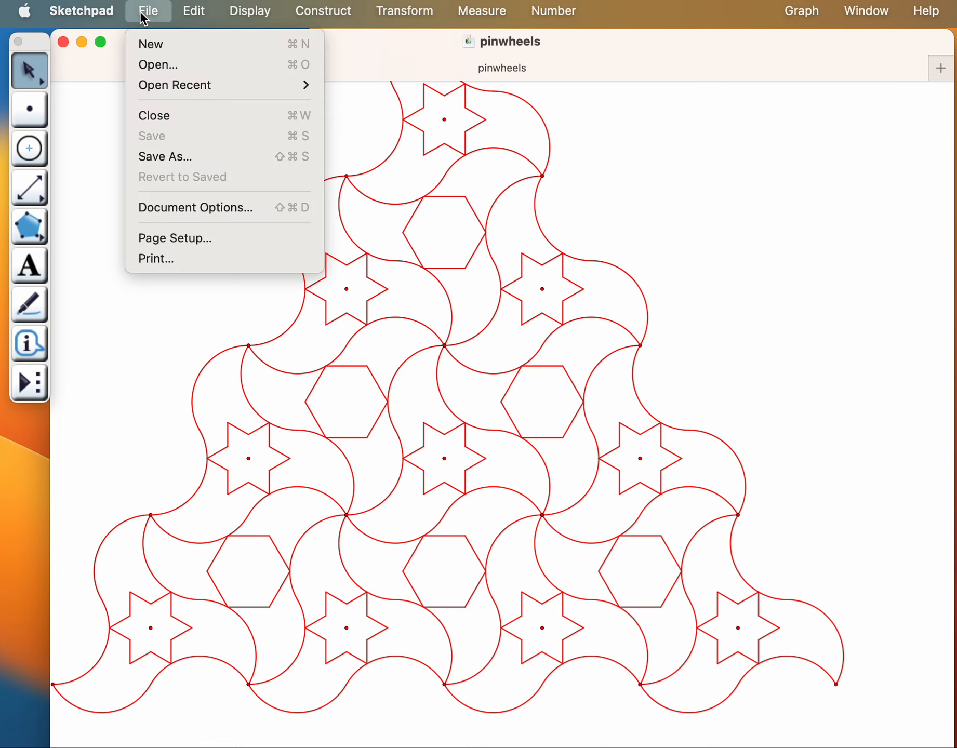
left_click(198, 207)
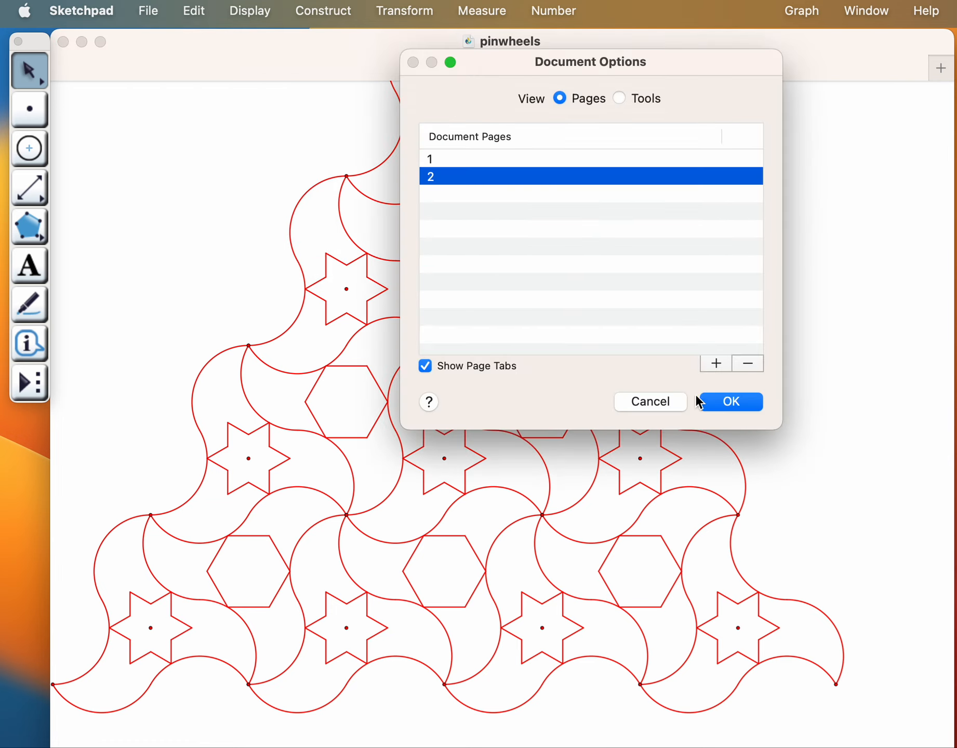
left_click(716, 364)
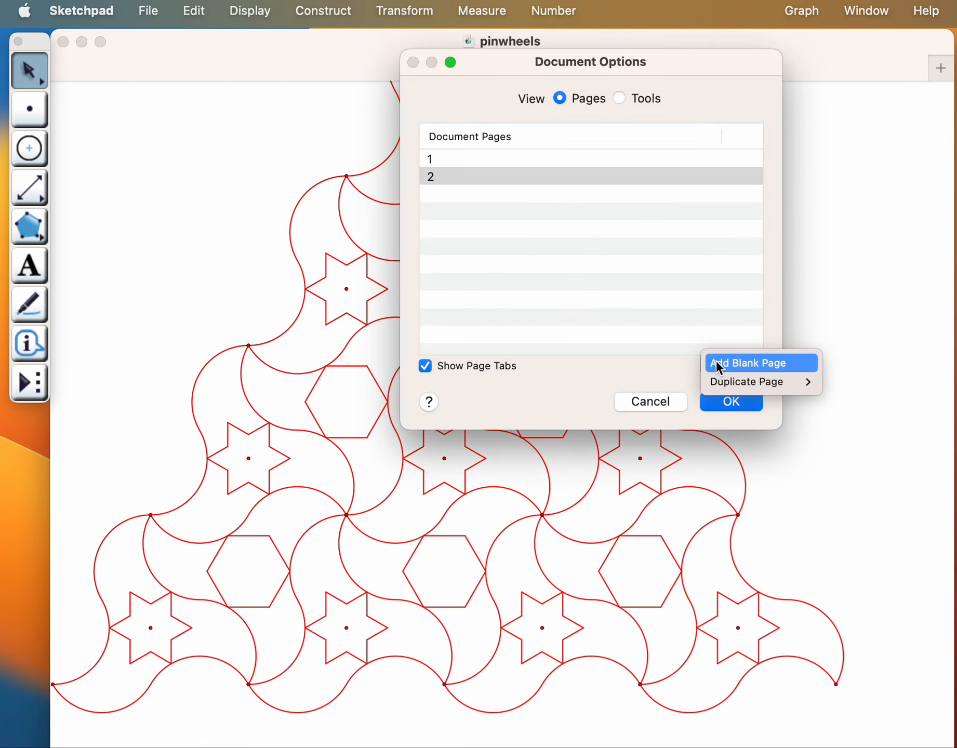
mouse_move(724, 382)
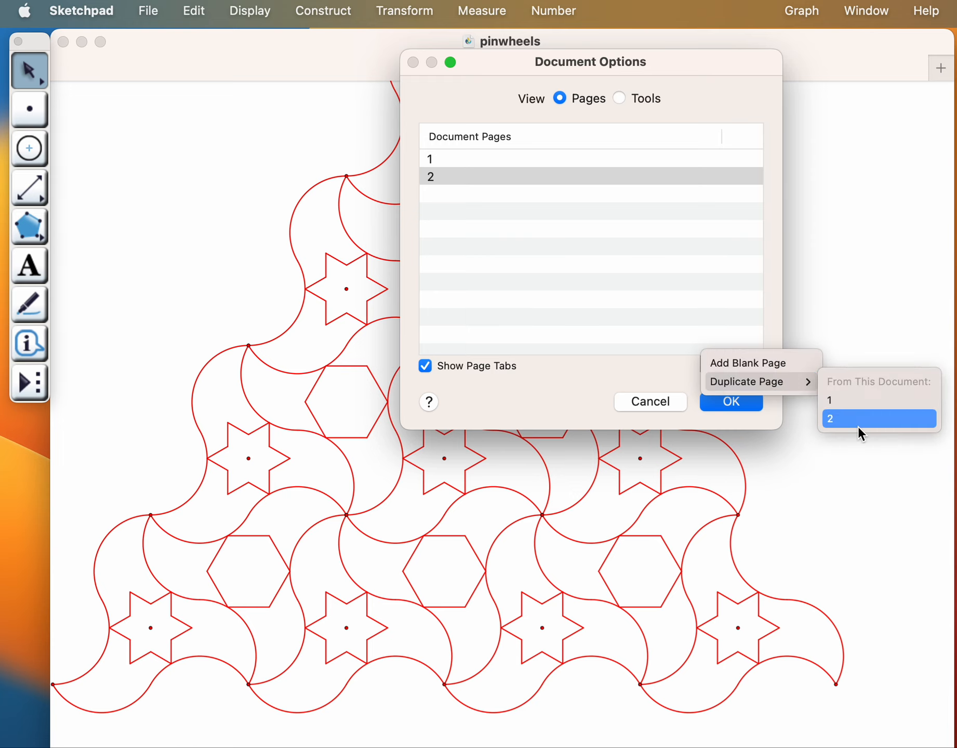
left_click(858, 425)
left_click(740, 401)
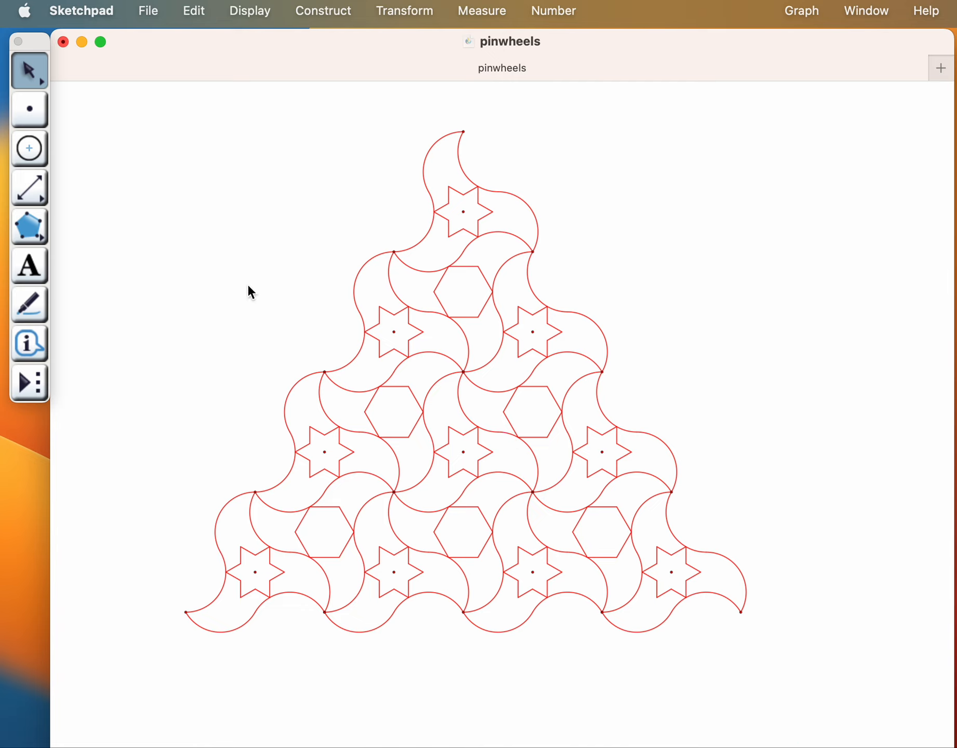
Select all points of the tiling and hide them so only the arcs, stars and hexagons are drawn.
left_click(39, 112)
left_click(132, 122)
left_click(189, 12)
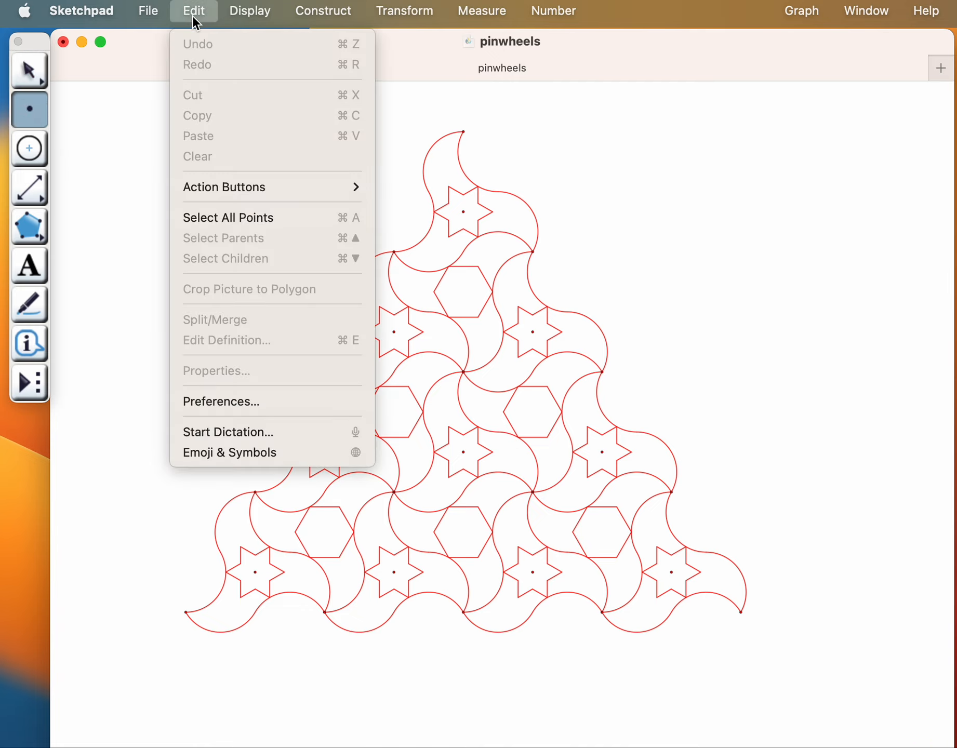
left_click(256, 214)
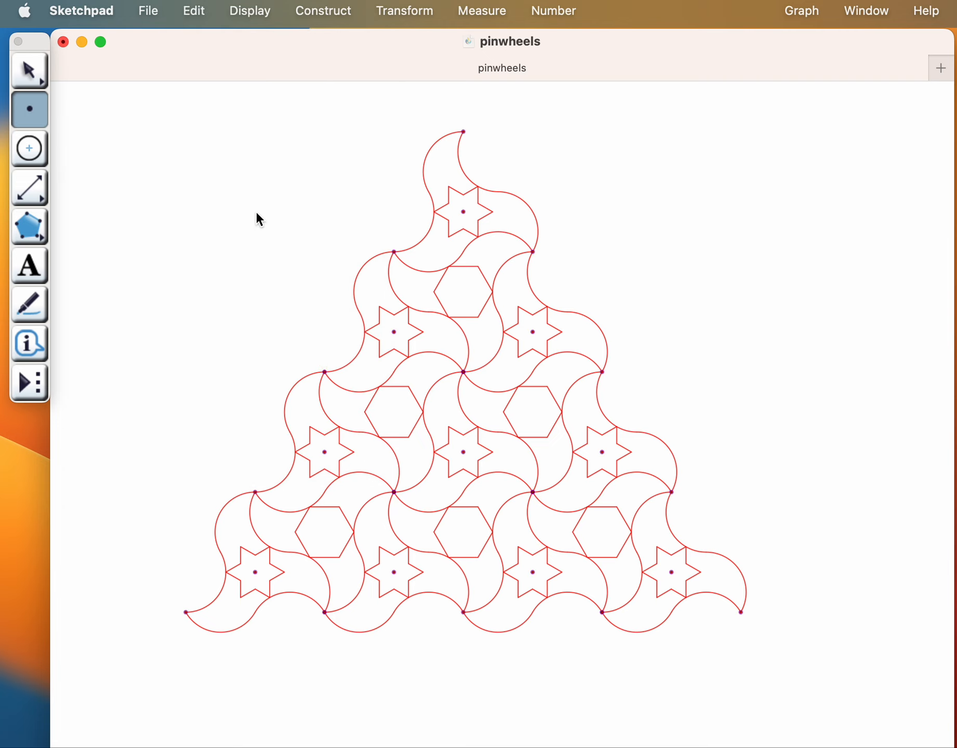
left_click(34, 74)
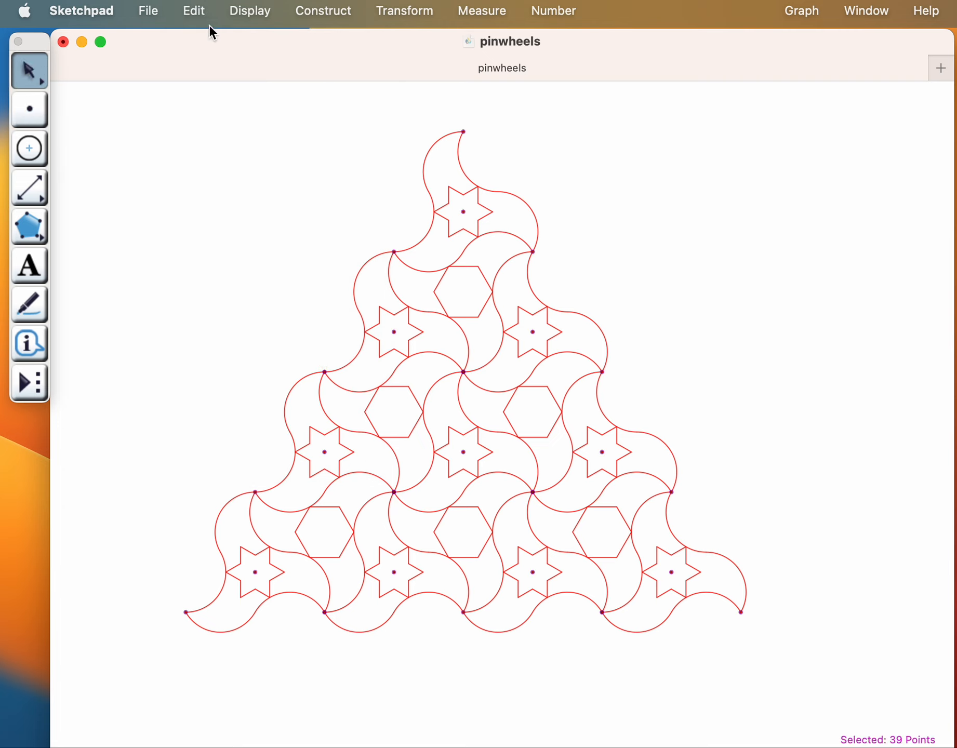
left_click(236, 19)
left_click(241, 136)
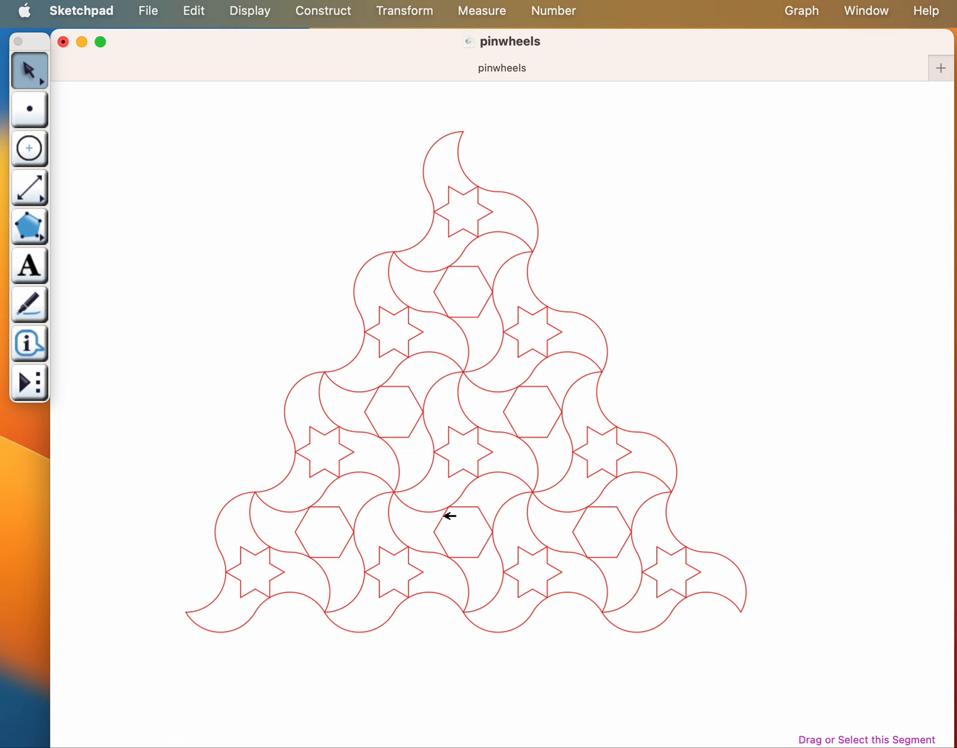
Capture a screenshot of the sketch area containing the whole triangular tiling.
scroll(489, 452, "up", 1)
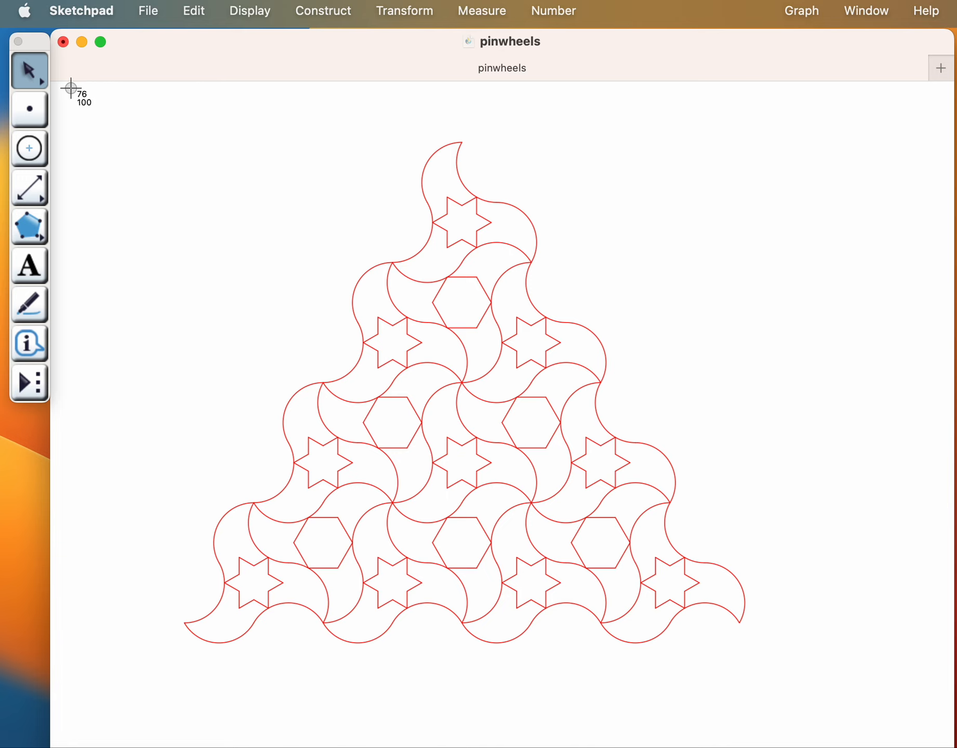
left_click_drag(63, 85, 942, 745)
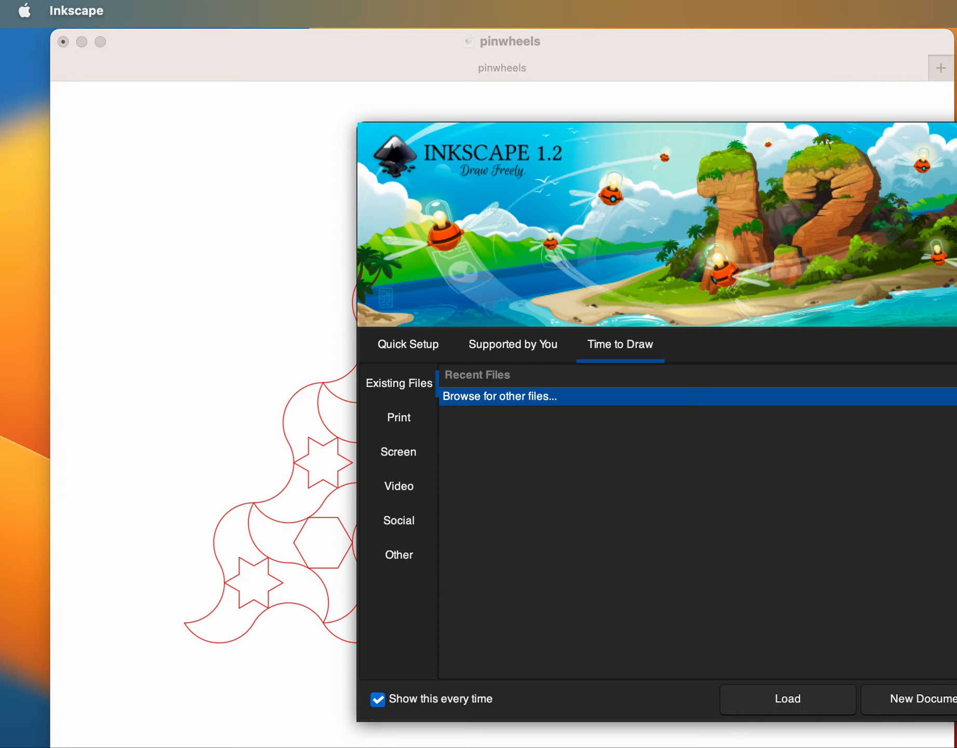
Switch to Inkscape, create a new document, and import the tiling screenshot as an embedded PNG with DPI from file.
left_click_drag(648, 131, 368, 55)
left_click(618, 622)
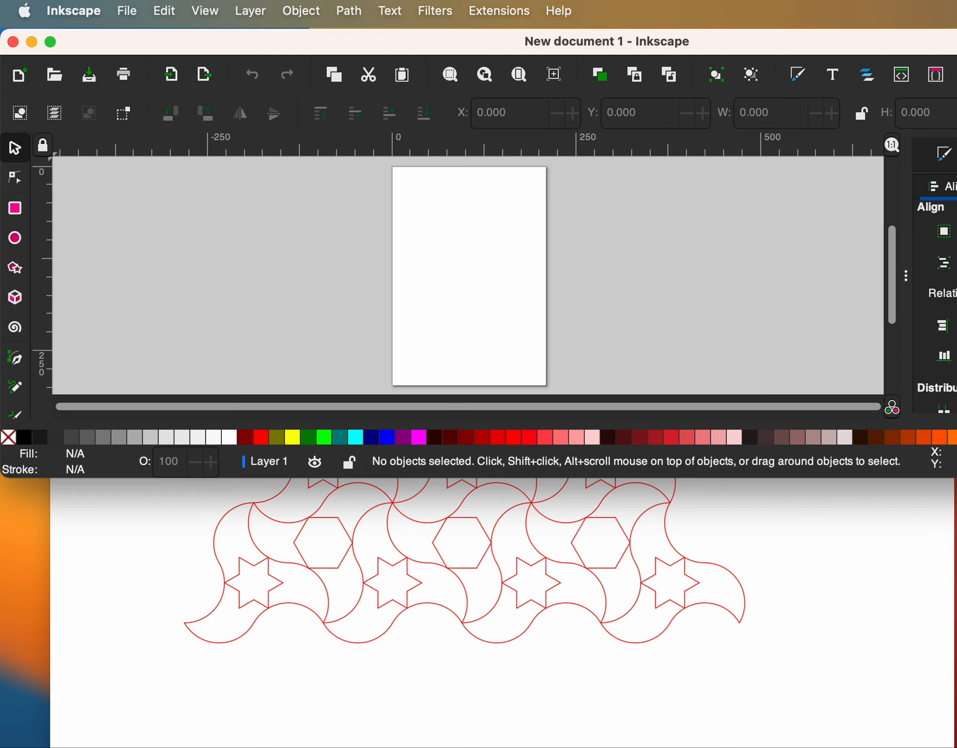
mouse_move(956, 477)
left_mouse_down()
mouse_move(956, 650)
mouse_move(938, 707)
left_mouse_up()
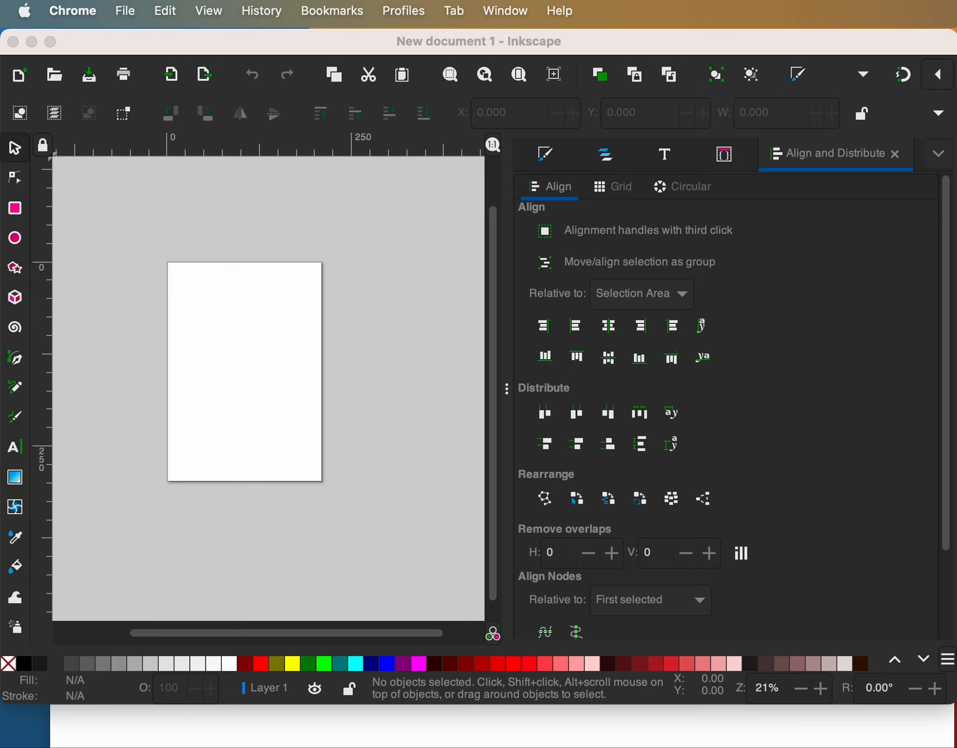
left_click_drag(727, 451, 219, 364)
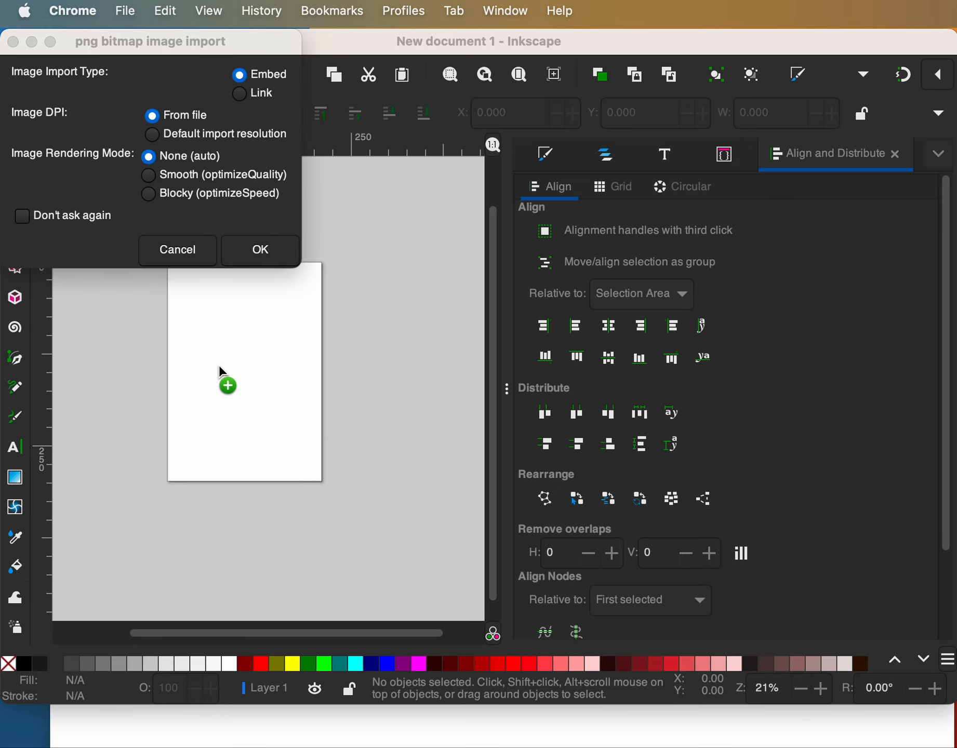
left_click(271, 248)
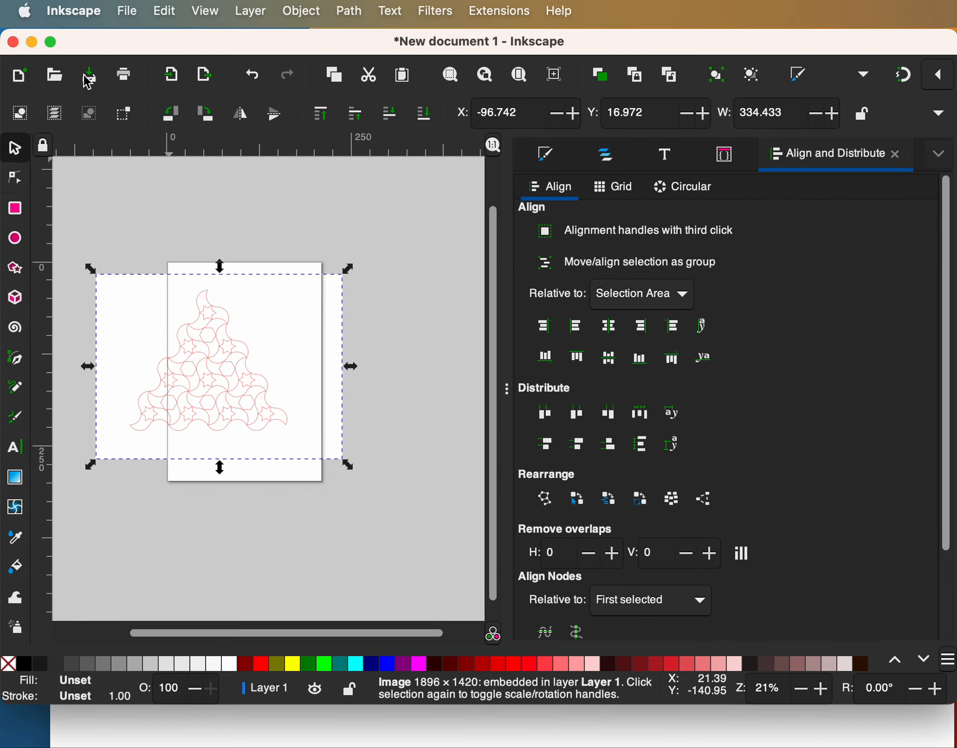
Change the A4 page to landscape orientation and move the imported image so the whole tiling lies on the page.
left_click(125, 11)
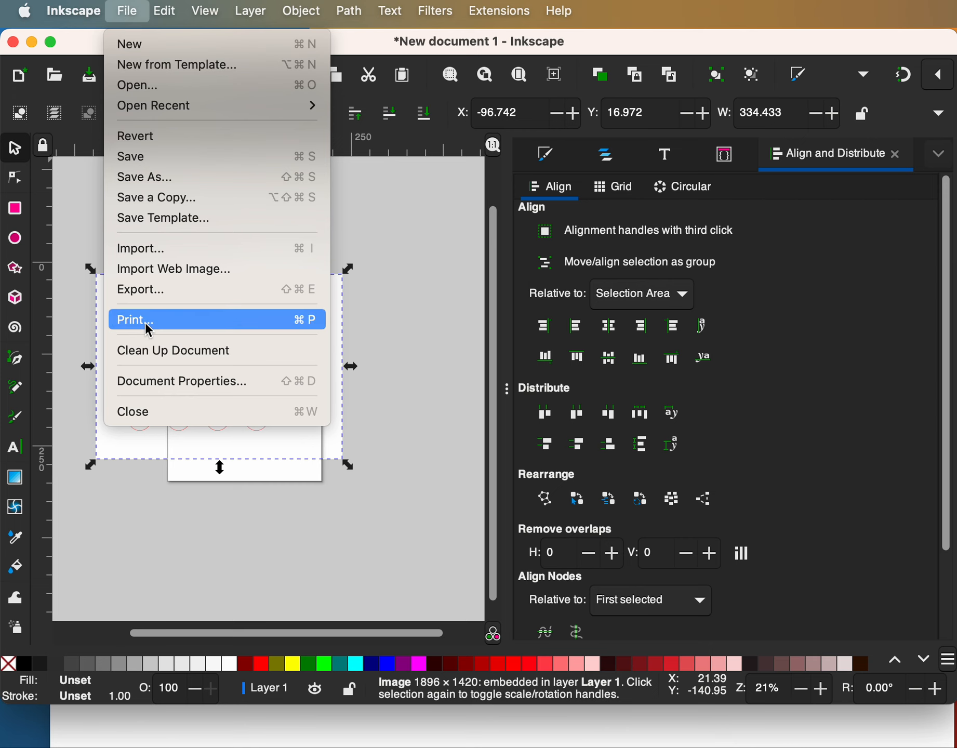
left_click(147, 396)
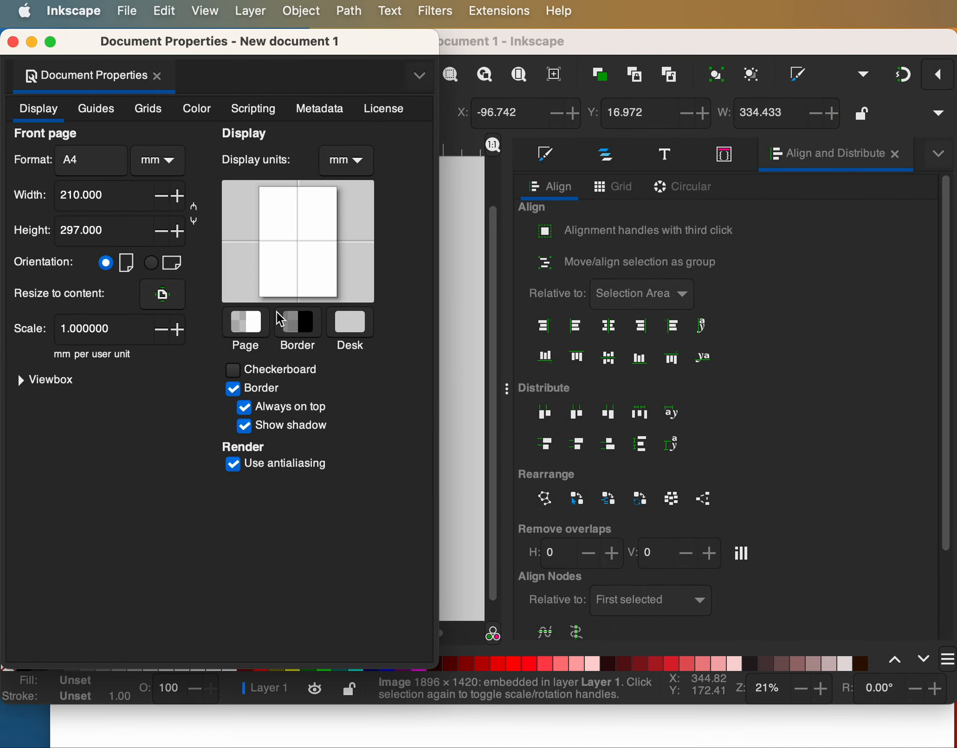
left_click(151, 263)
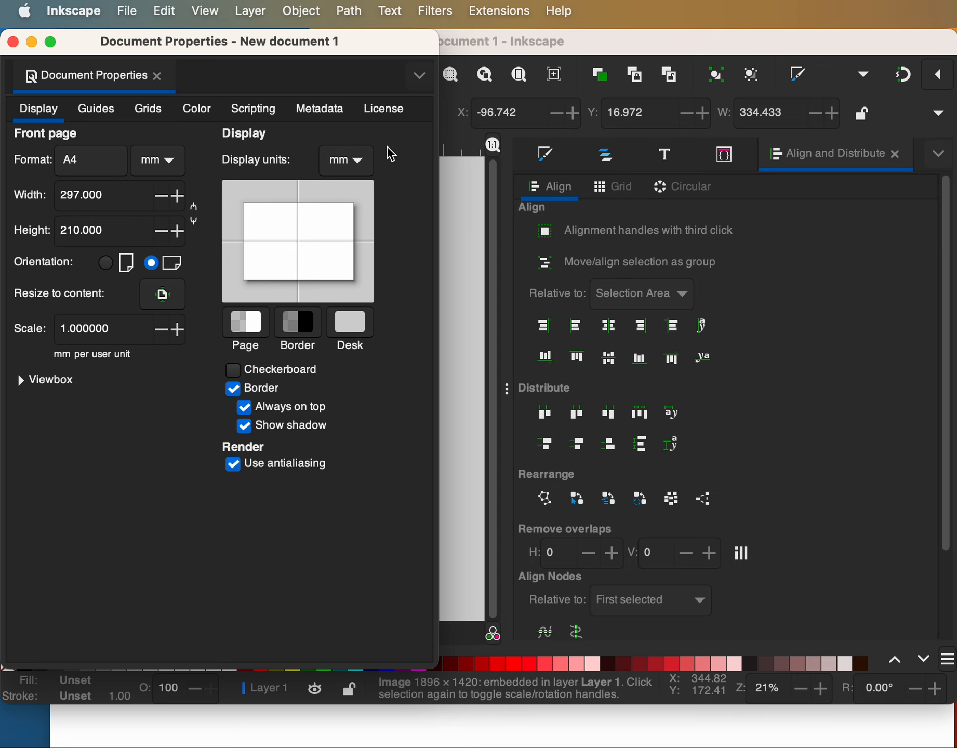
left_click(449, 285)
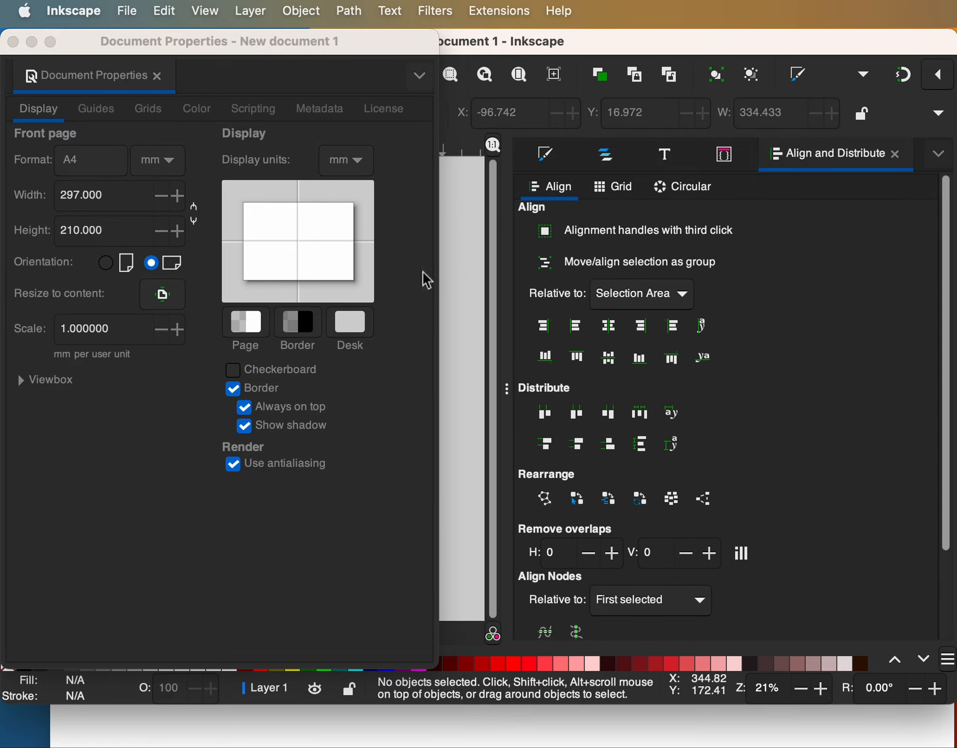
left_click(171, 360)
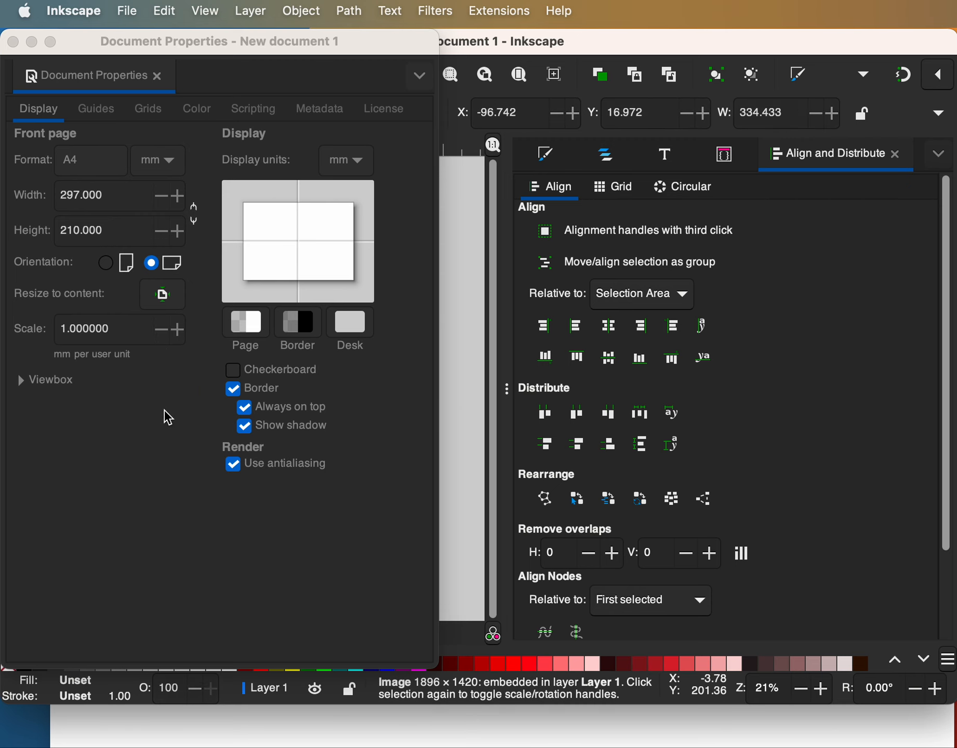
left_click(157, 76)
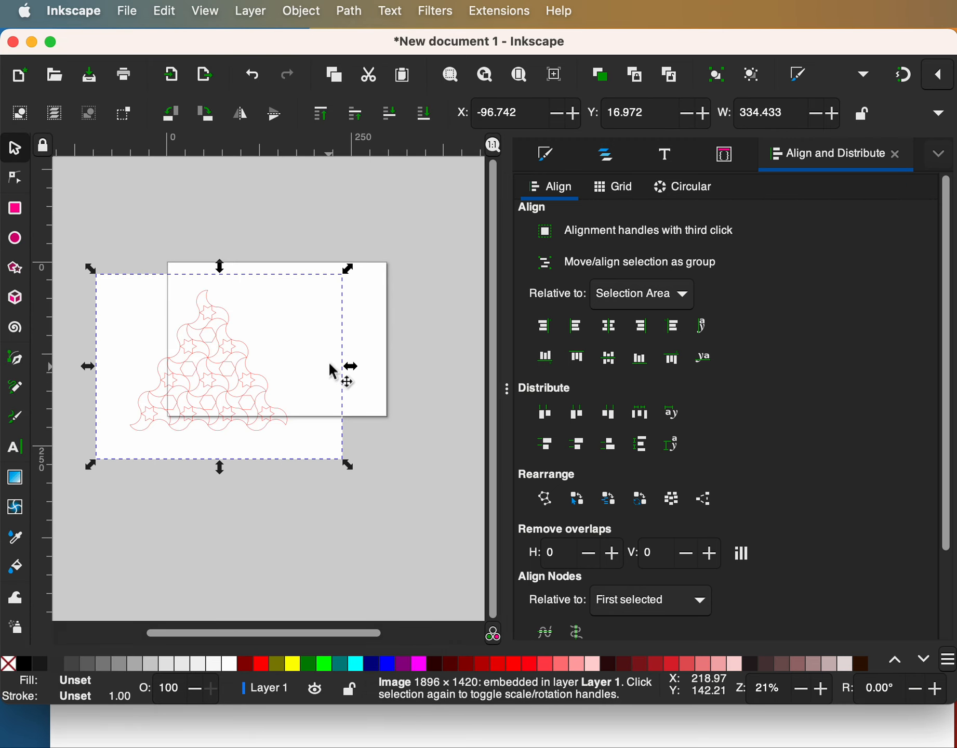
left_click_drag(313, 340, 376, 318)
key("3")
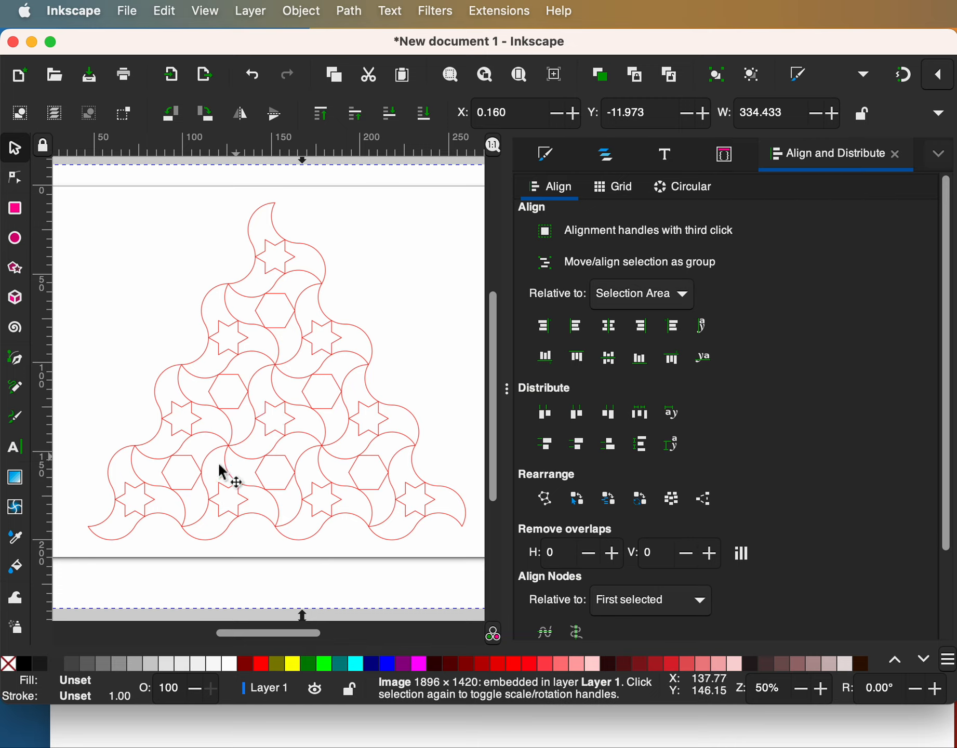
Fill the first star of the tiling's bottom row with yellow #FFCC00 using the Paint Bucket.
left_click(16, 575)
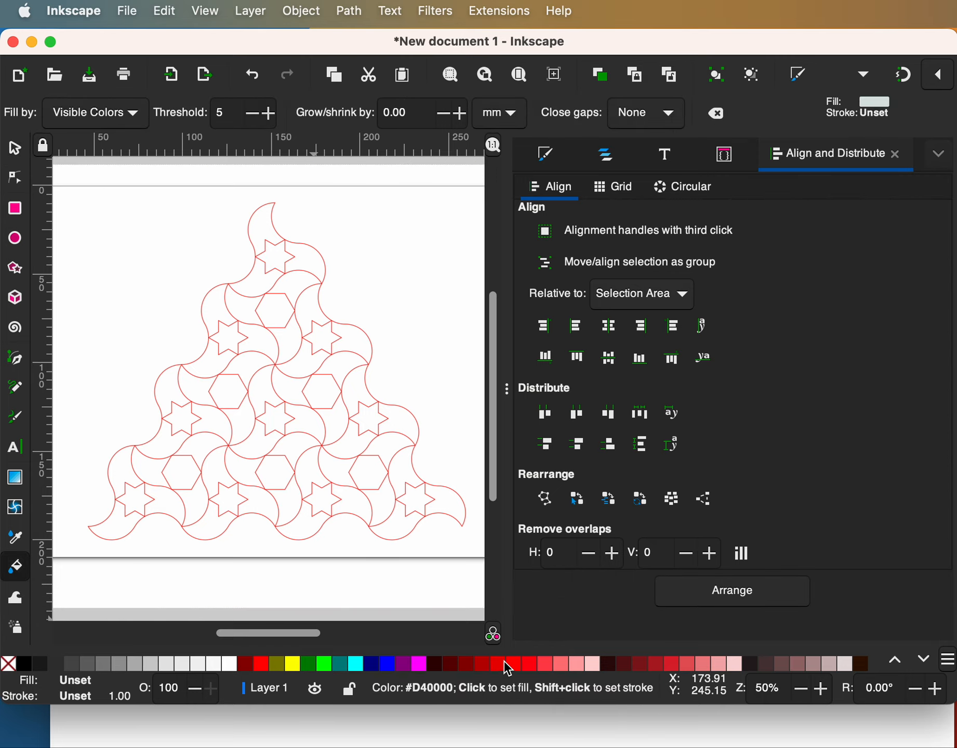
scroll(514, 668, "down", 6)
scroll(508, 668, "down", 4)
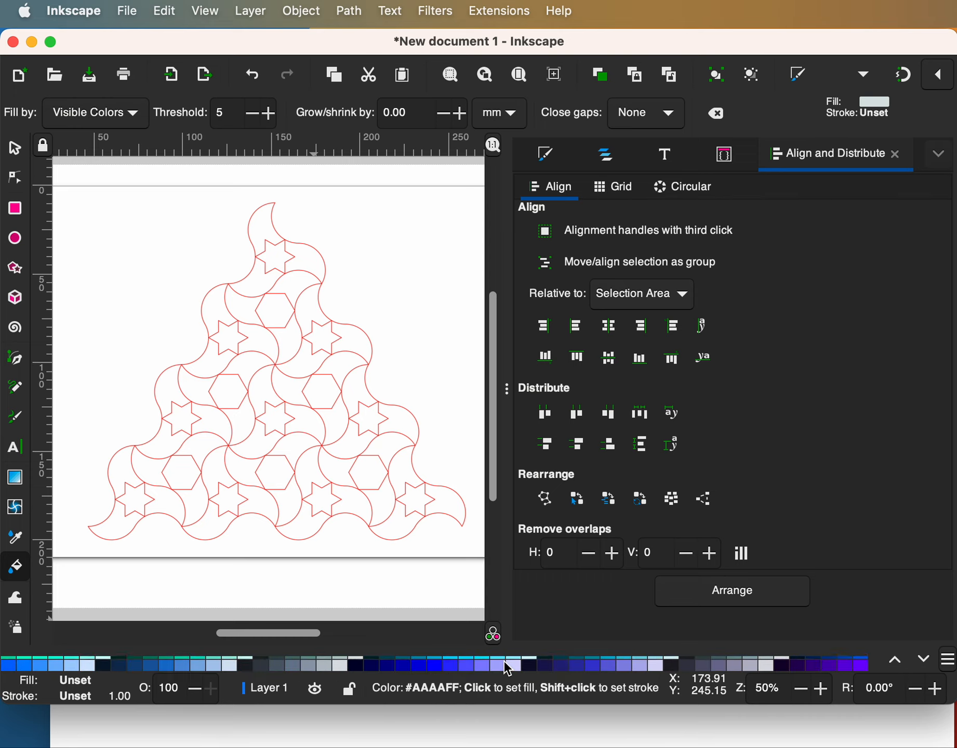
scroll(508, 668, "down", 4)
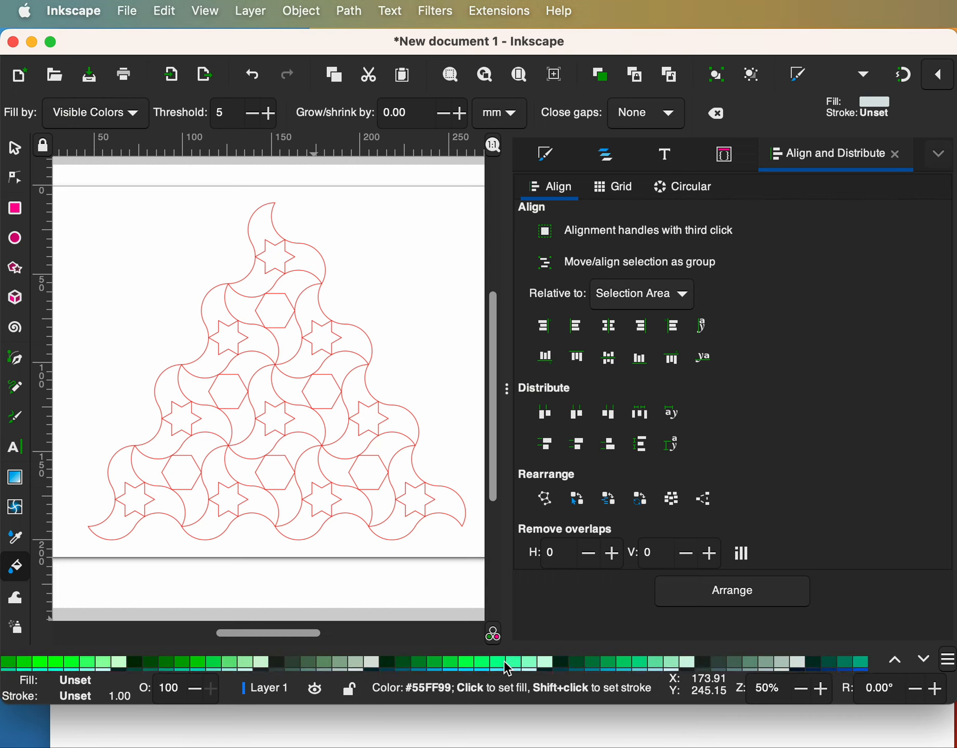
scroll(508, 668, "down", 2)
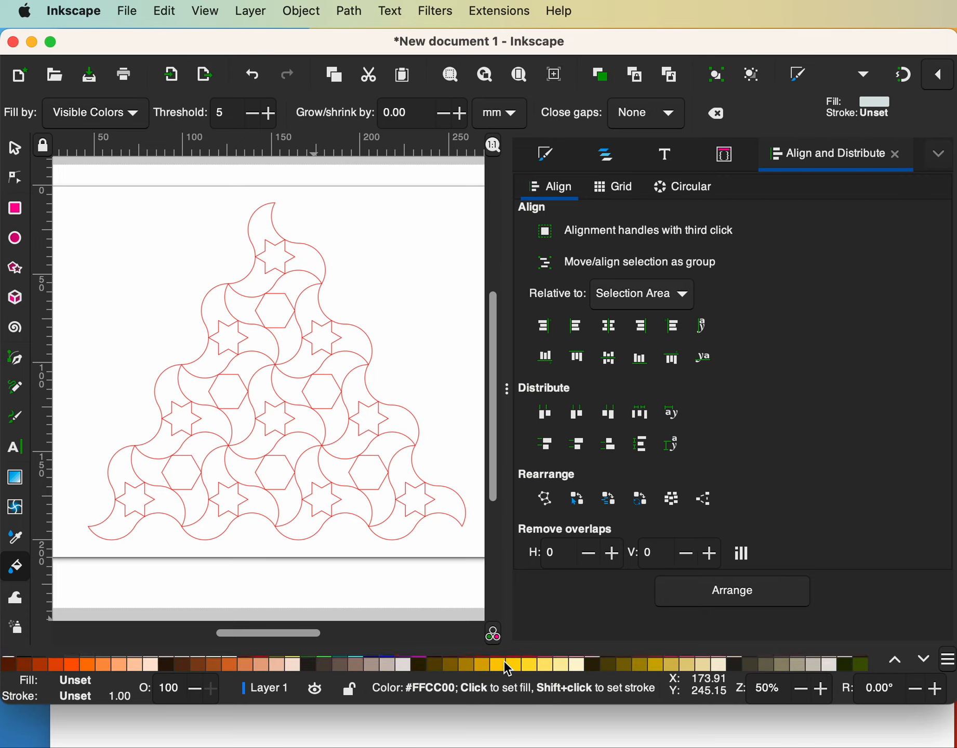
left_click(499, 669)
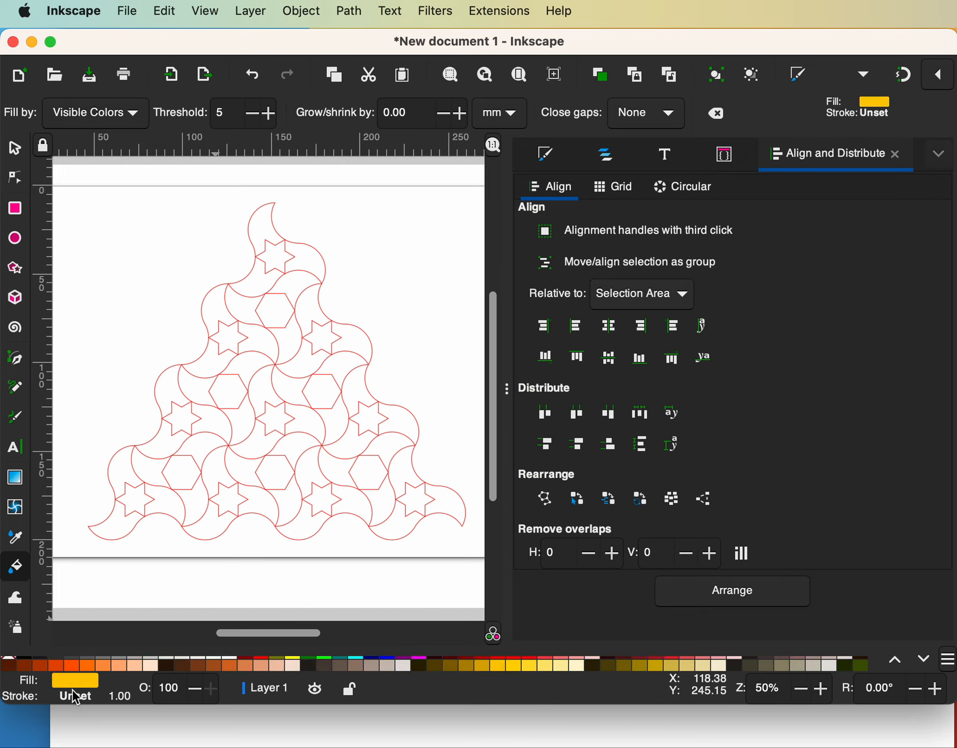
left_click(138, 498)
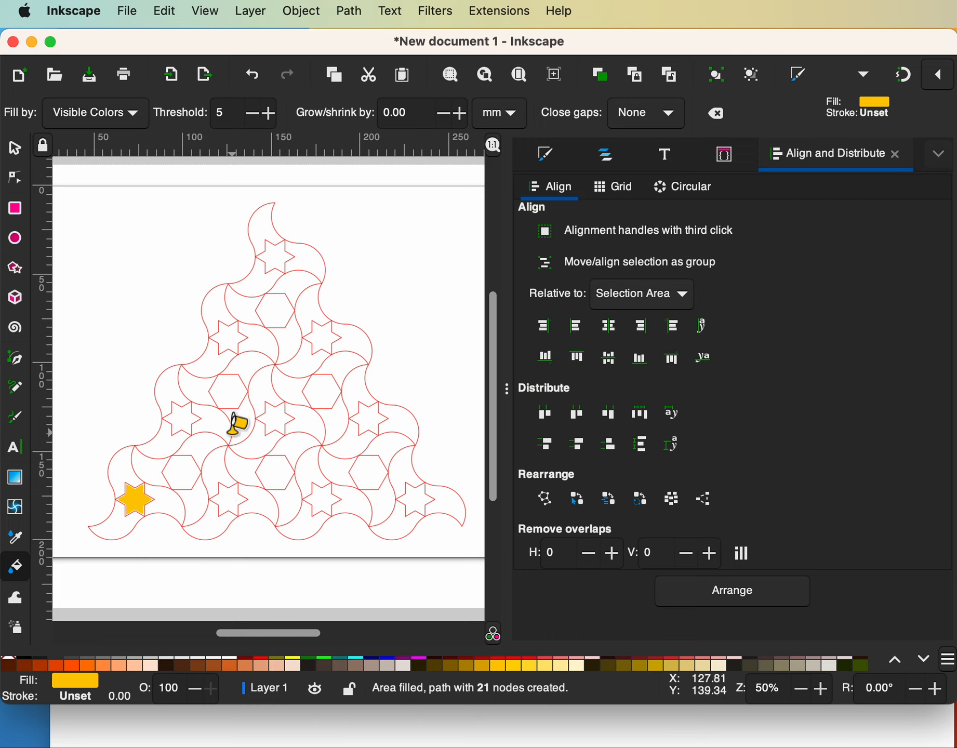
Fill the three curved blades around the second hexagon row's left hexagon and around the bottom row's middle hexagon with yellow.
left_click(198, 385)
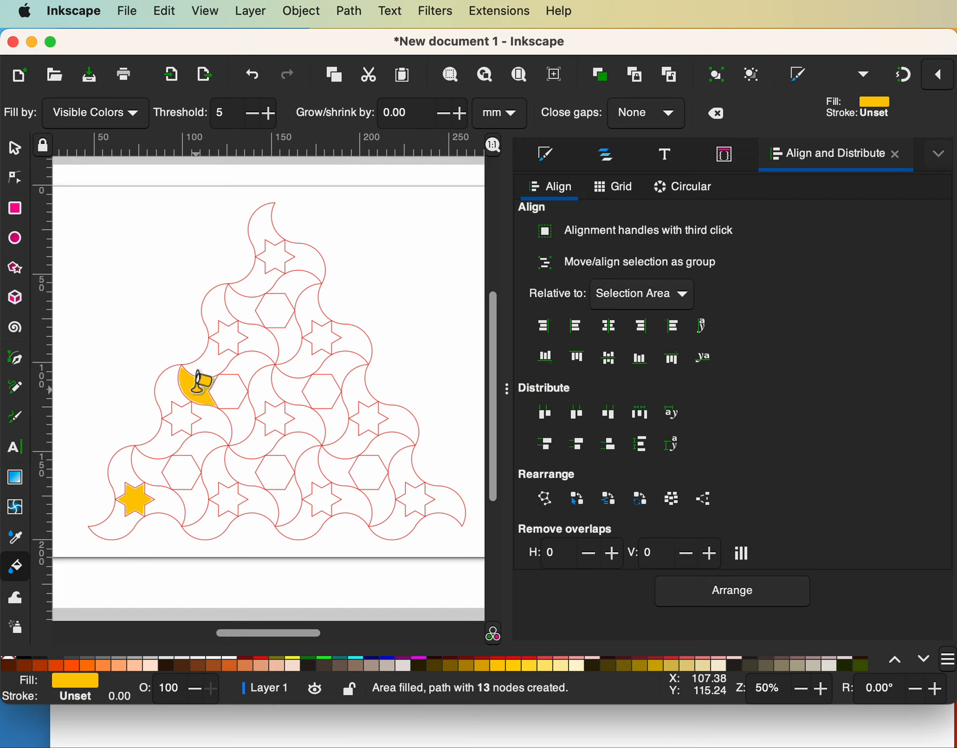
left_click(249, 428)
left_click(254, 358)
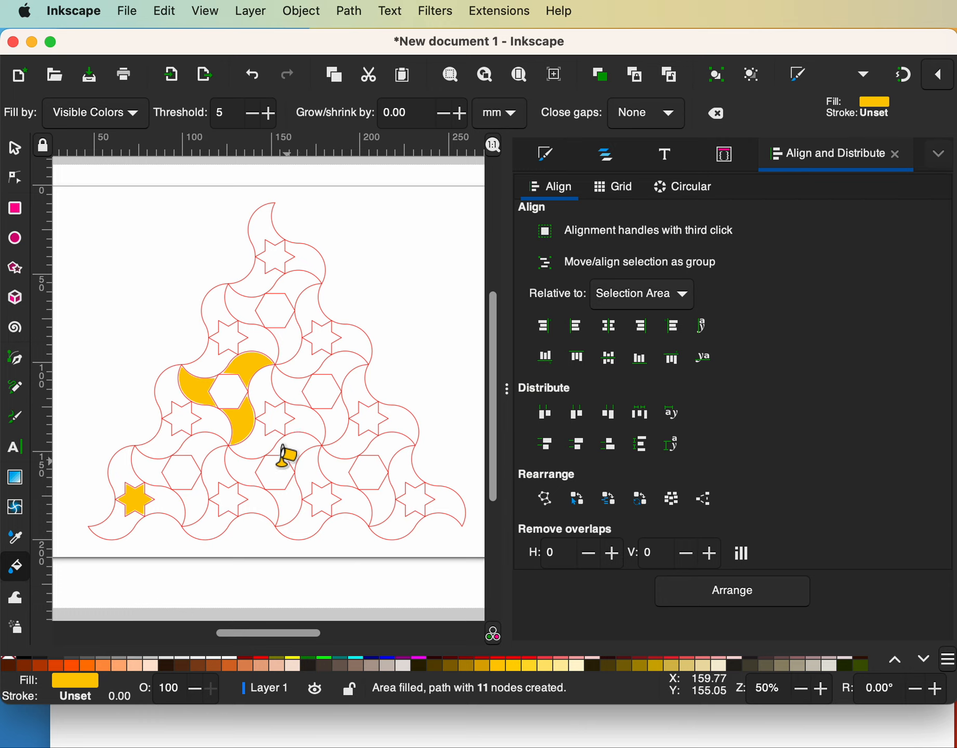
left_click(250, 485)
left_click(298, 448)
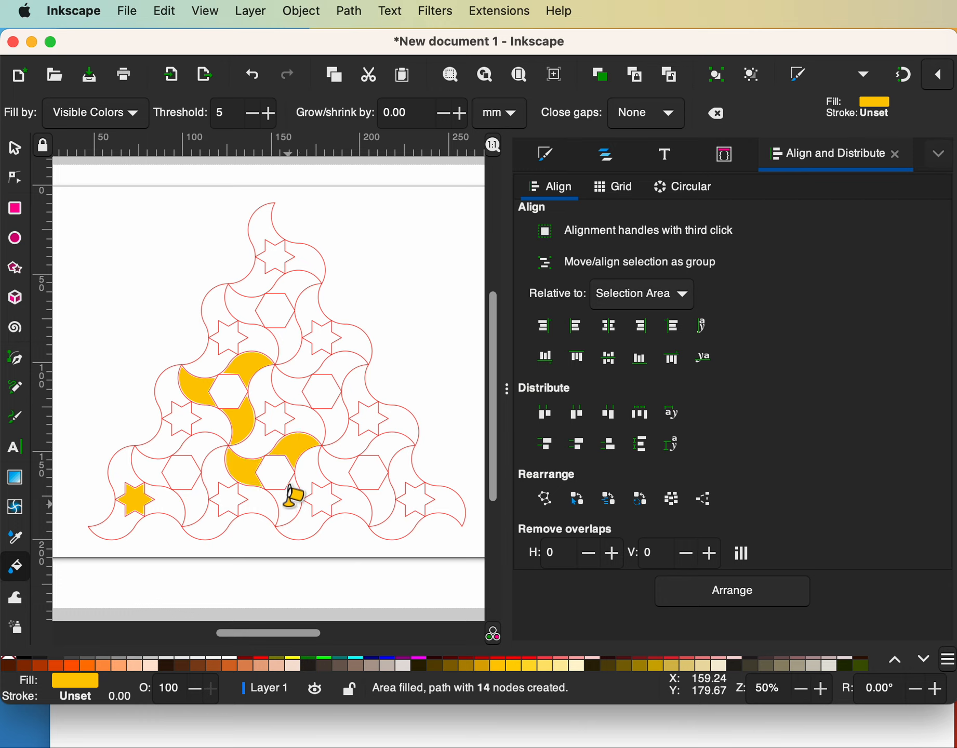
left_click(293, 495)
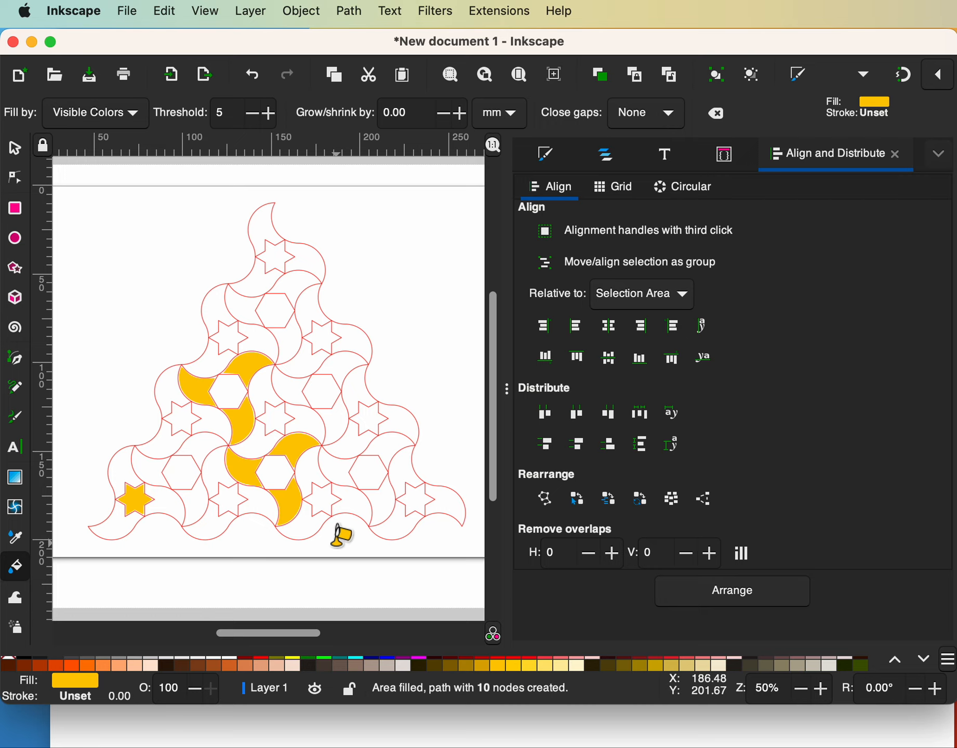
Fill the third star row's first star and the bottom row's second star with reddish brown #AA4400.
left_click(185, 415)
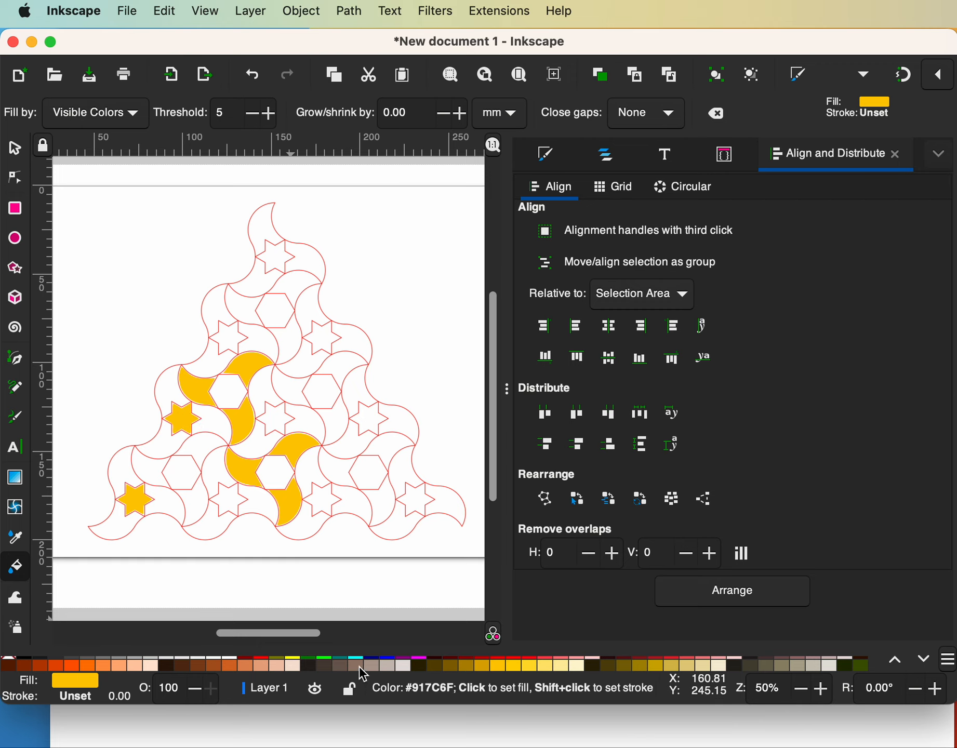
left_click(45, 670)
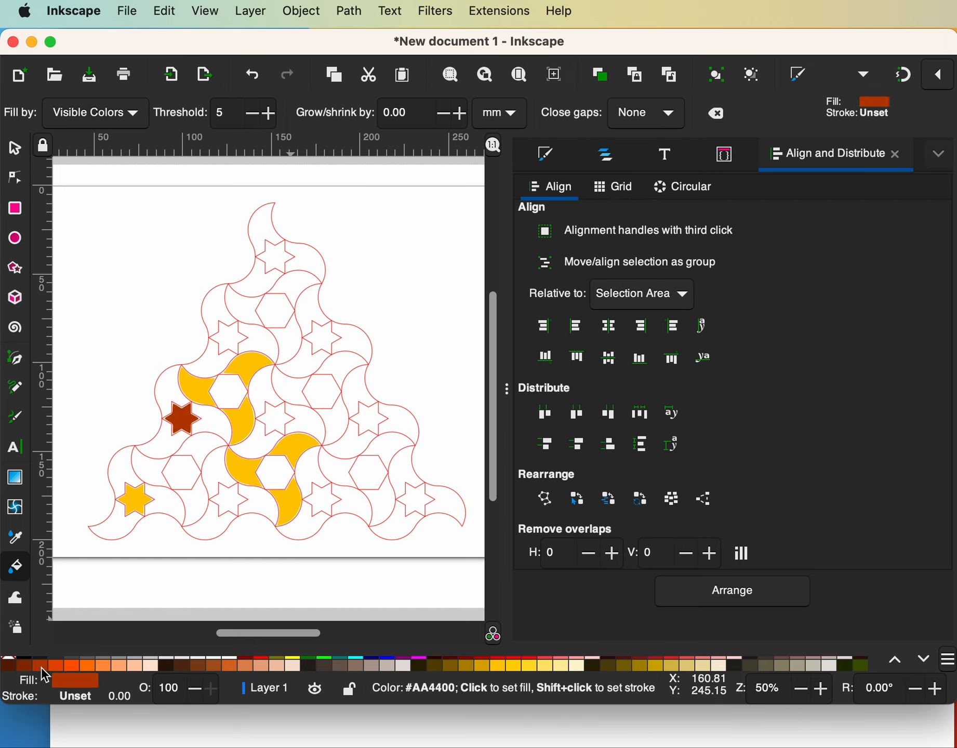
left_click(229, 502)
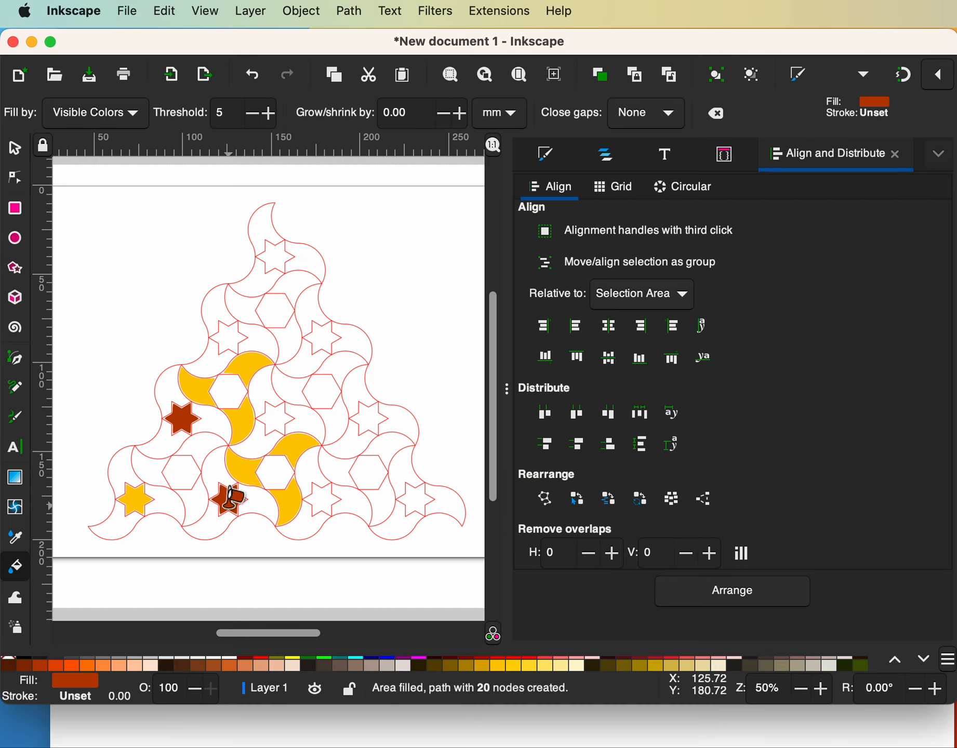
Fill the three curved blades around the rightmost hexagon of each hexagon row with reddish brown #AA4400.
left_click(248, 309)
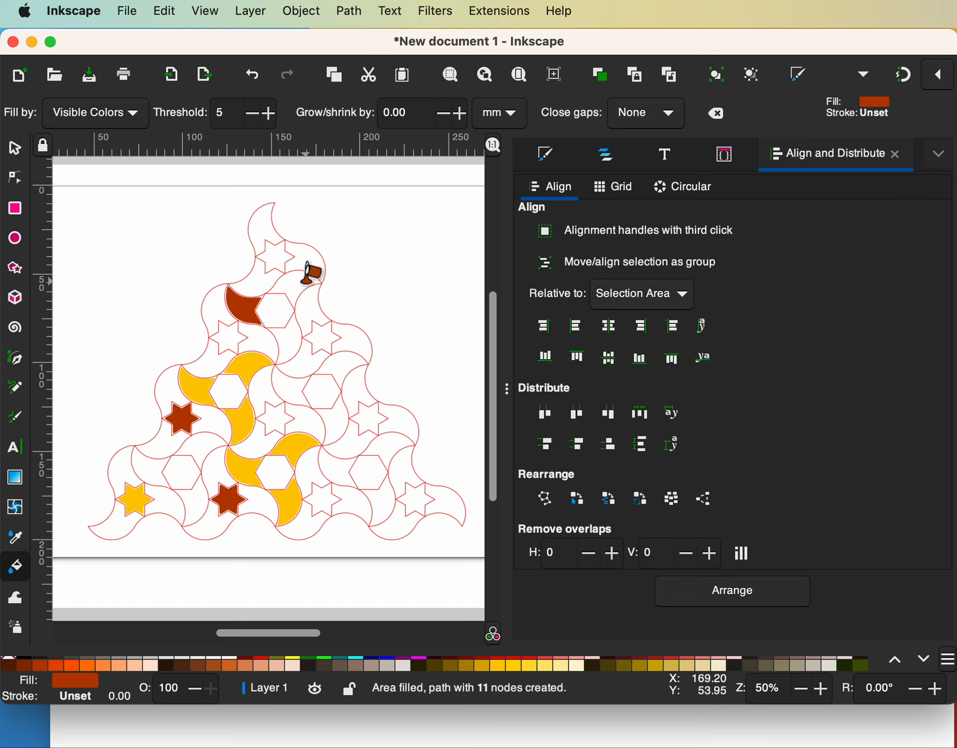
left_click(300, 285)
left_click(294, 354)
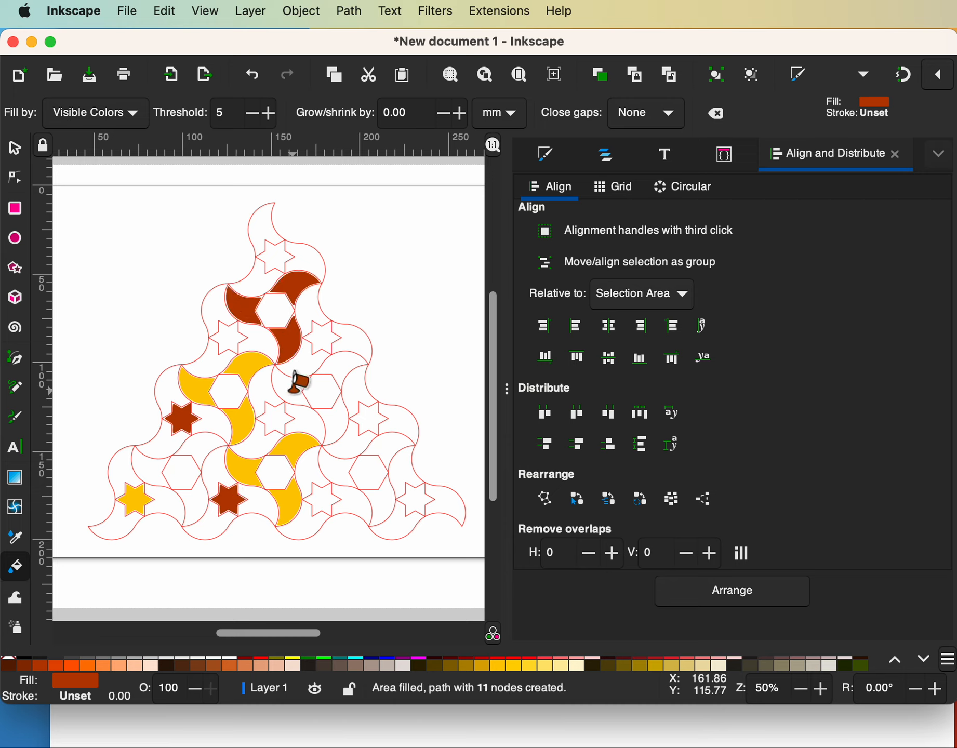
left_click(335, 407)
left_click(351, 377)
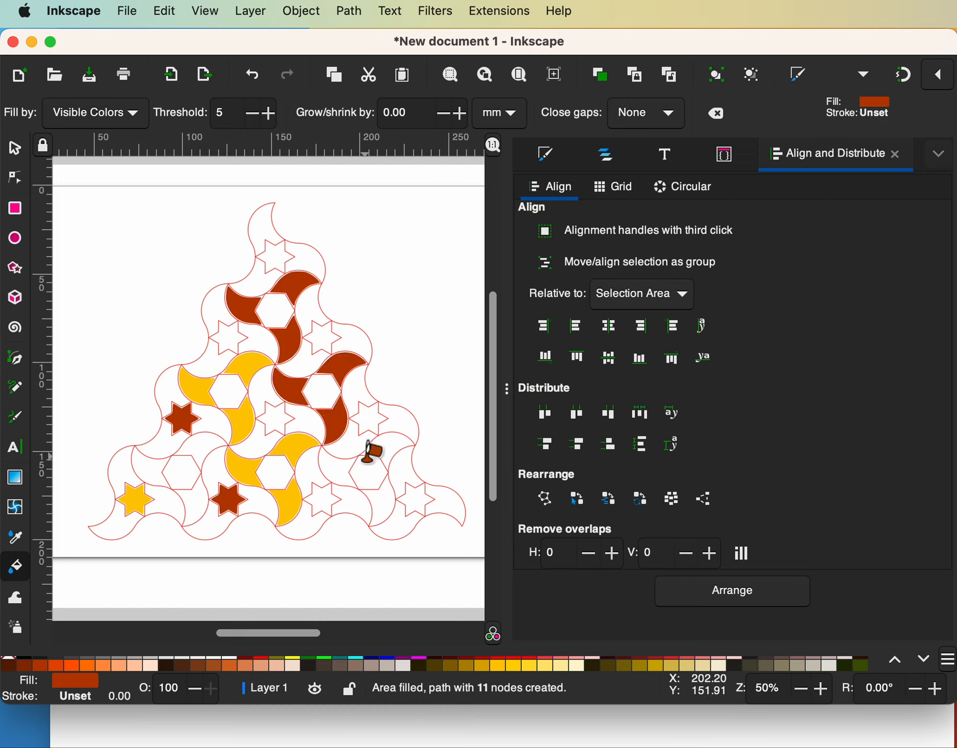
left_click(334, 459)
left_click(384, 499)
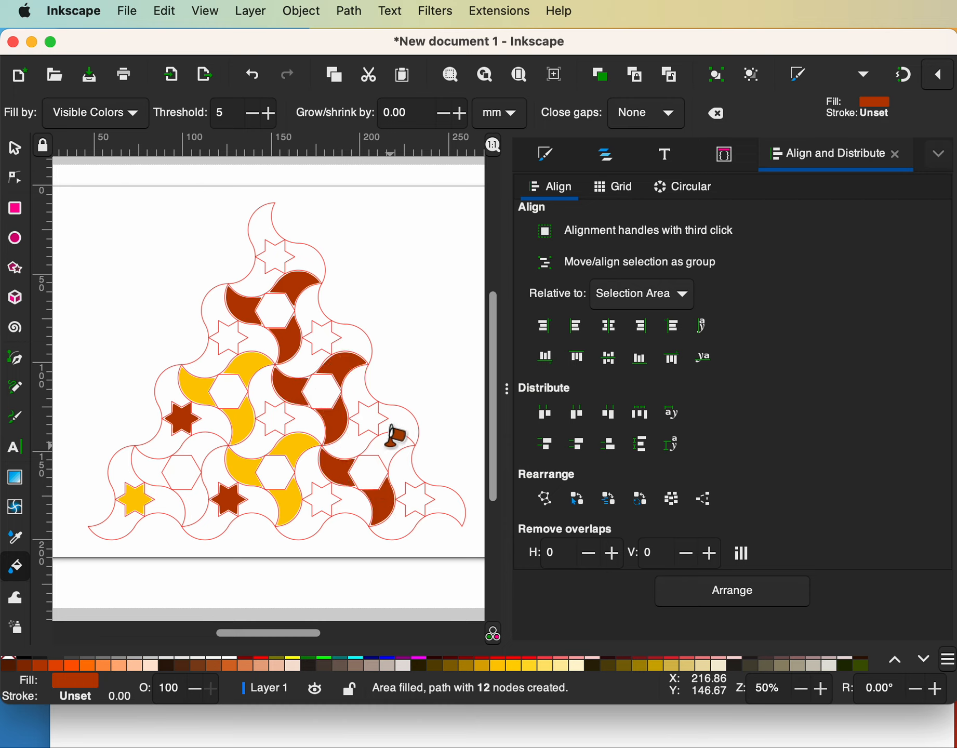
left_click(390, 441)
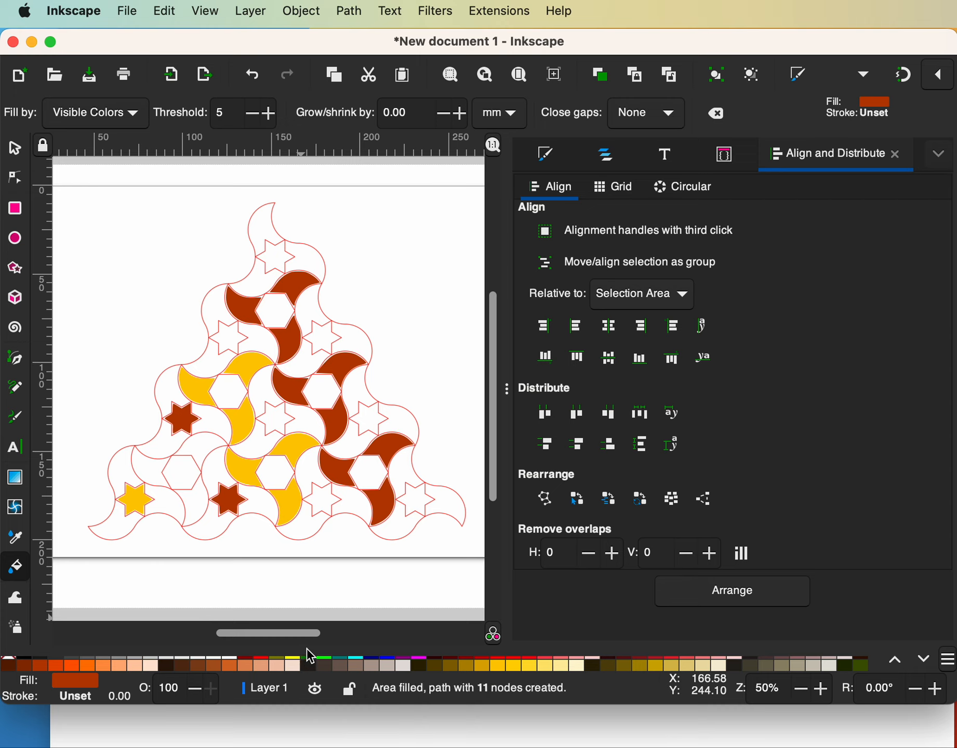
Fill the second star row's first star, third row's middle star and bottom row's third star with blue #0044AA.
left_click(232, 337)
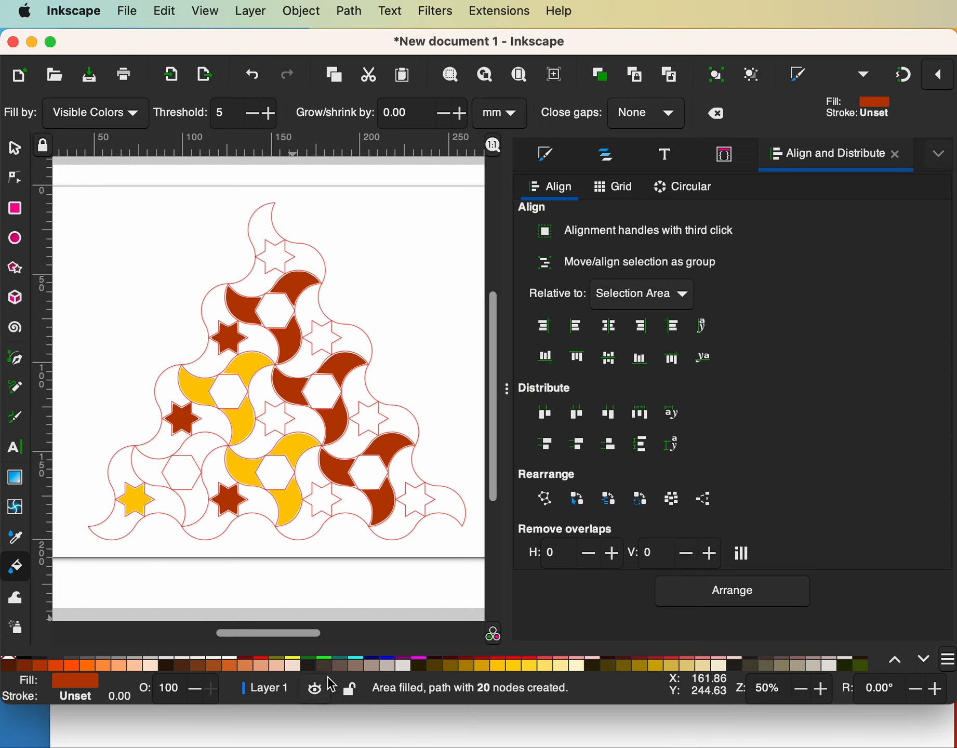
scroll(335, 668, "down", 5)
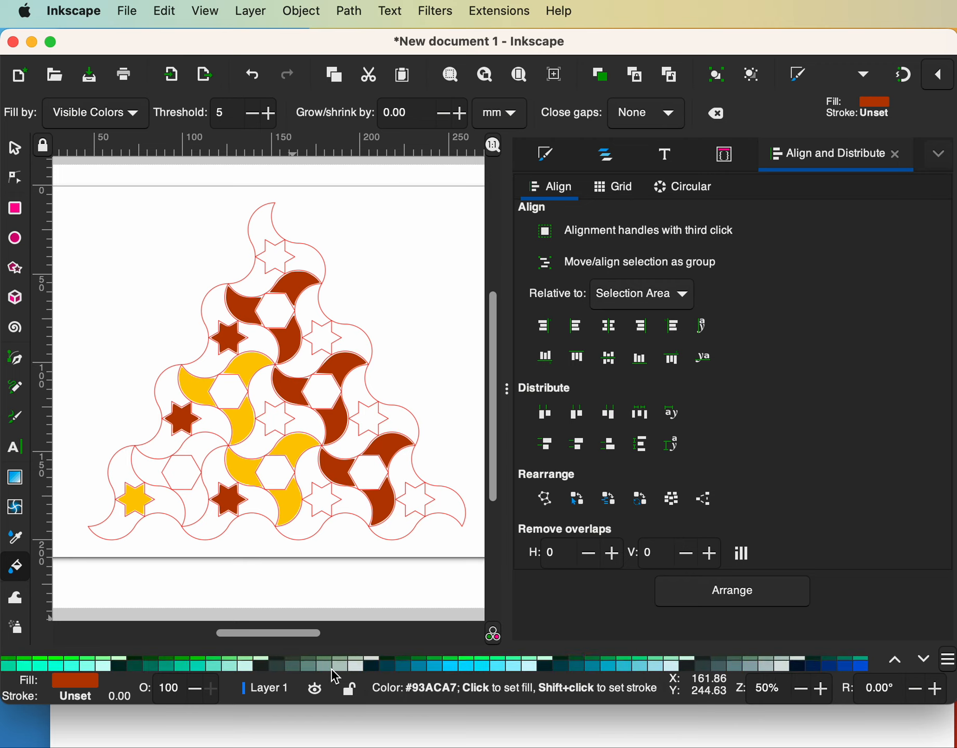
scroll(335, 670, "down", 1)
scroll(335, 670, "up", 1)
scroll(335, 670, "down", 1)
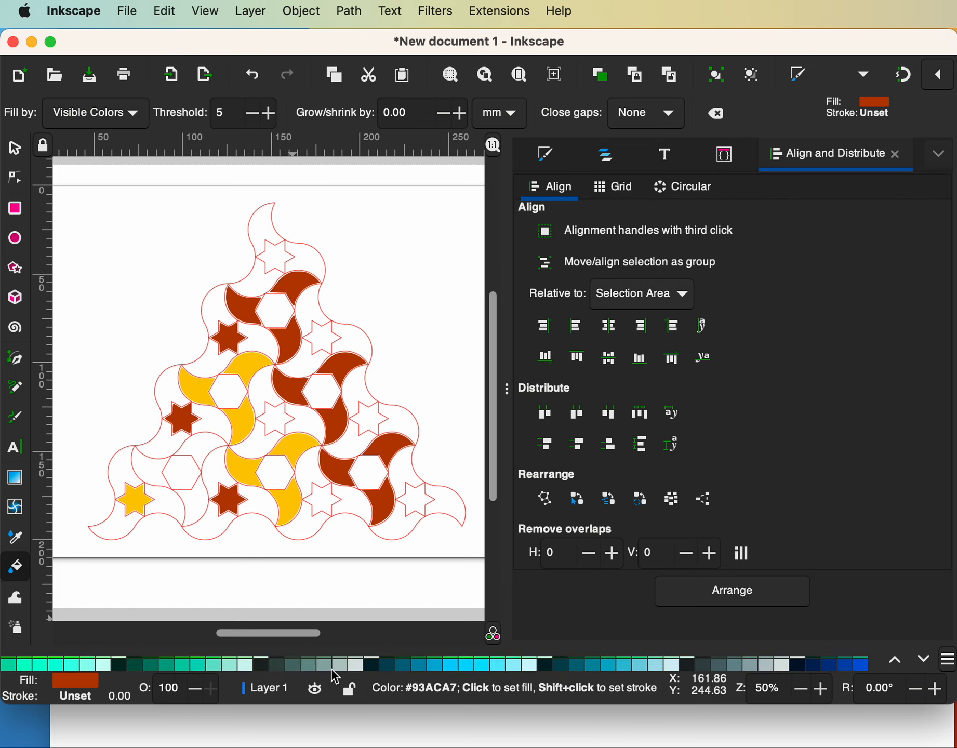
scroll(332, 670, "down", 1)
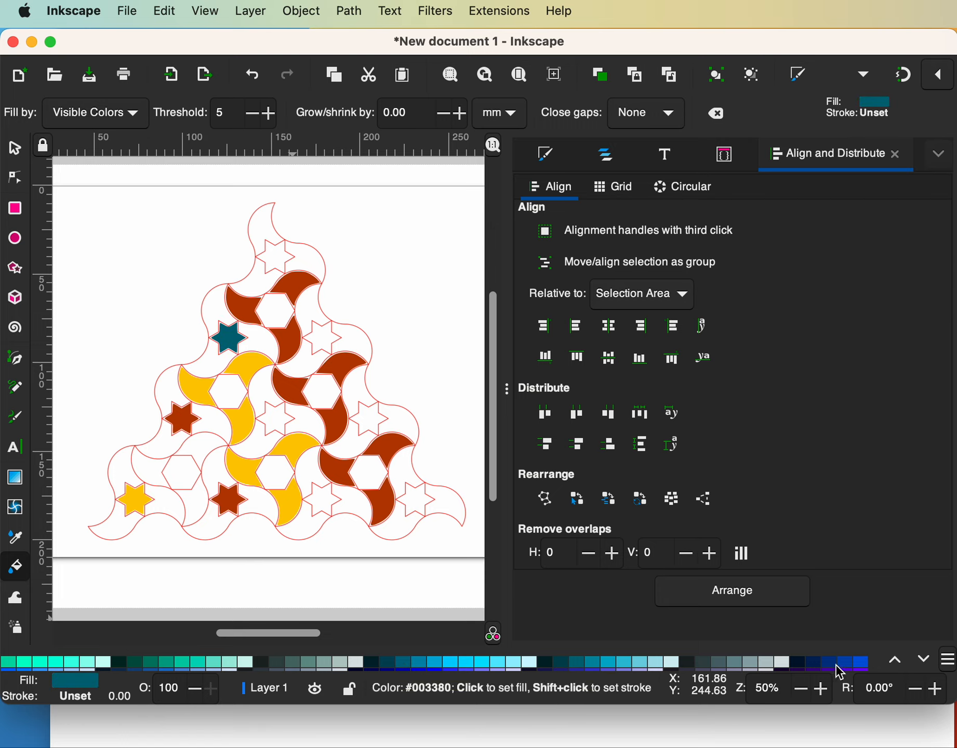
left_click(850, 670)
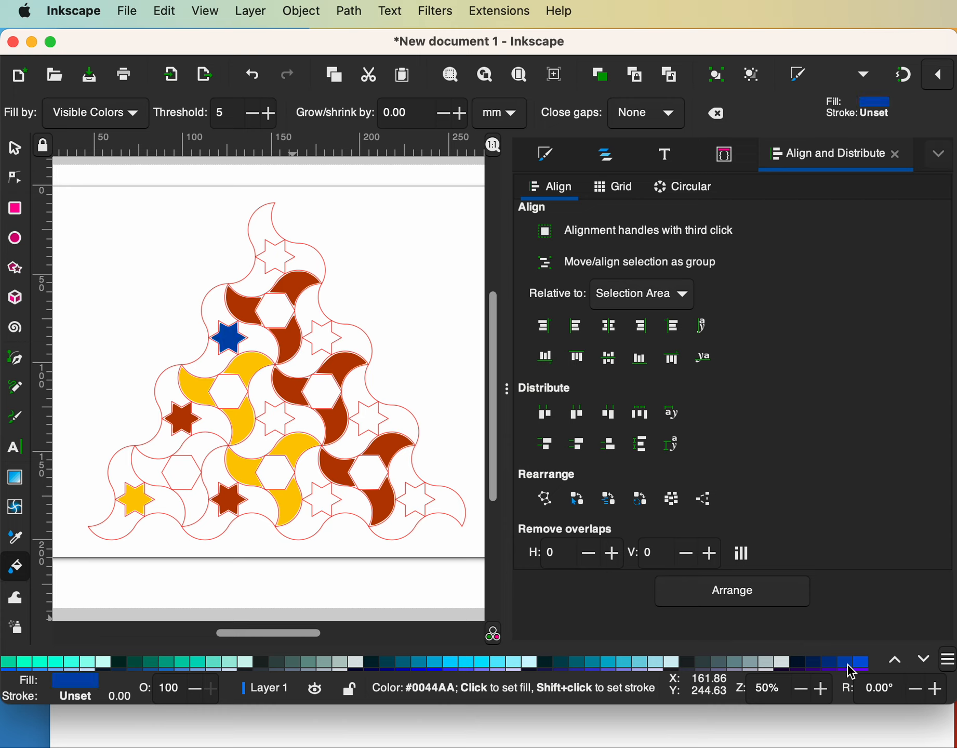
left_click(278, 421)
left_click(326, 496)
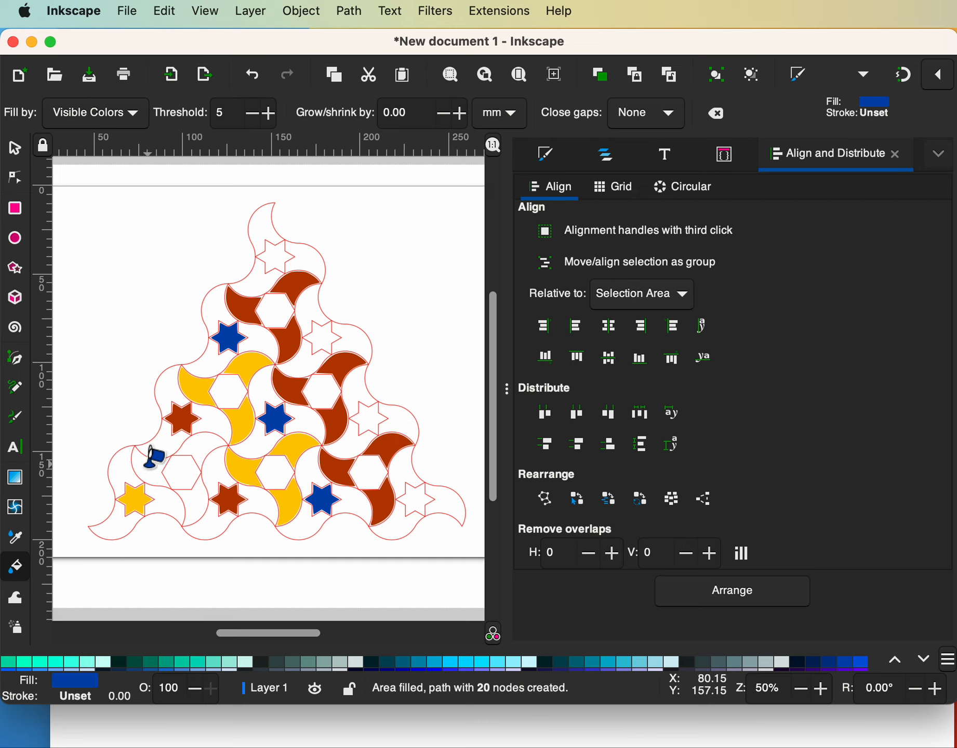
Fill the three curved blades around the bottom row's left hexagon with blue #0044AA.
left_click(155, 460)
left_click(209, 449)
left_click(200, 501)
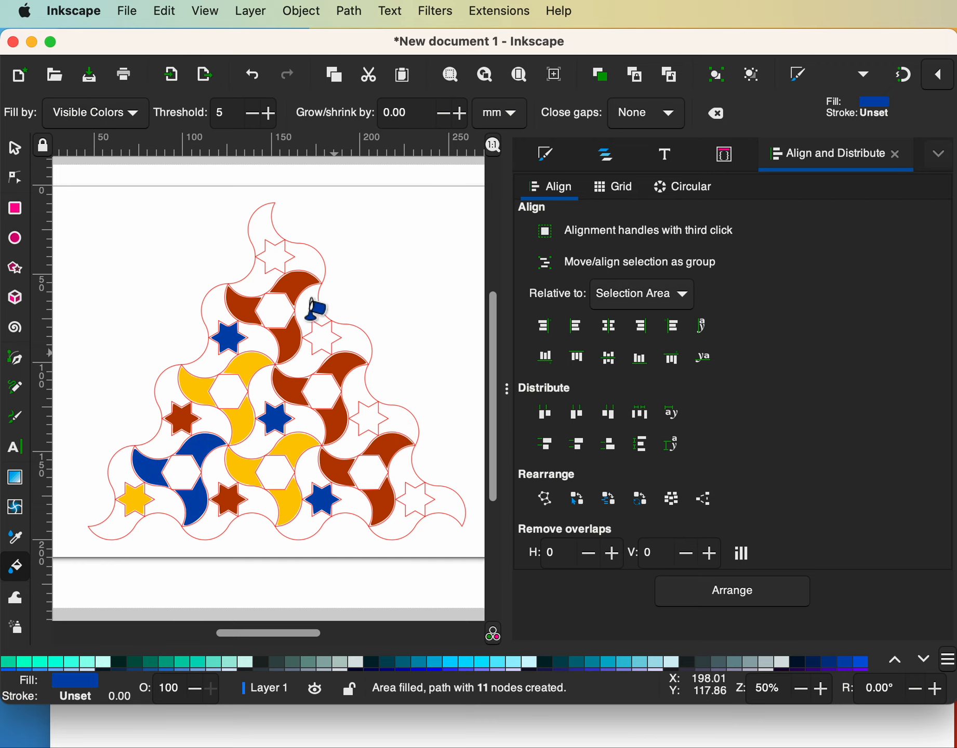
Fill the last star of each of the four star rows, including the single top star, with dark green.
left_click(416, 500)
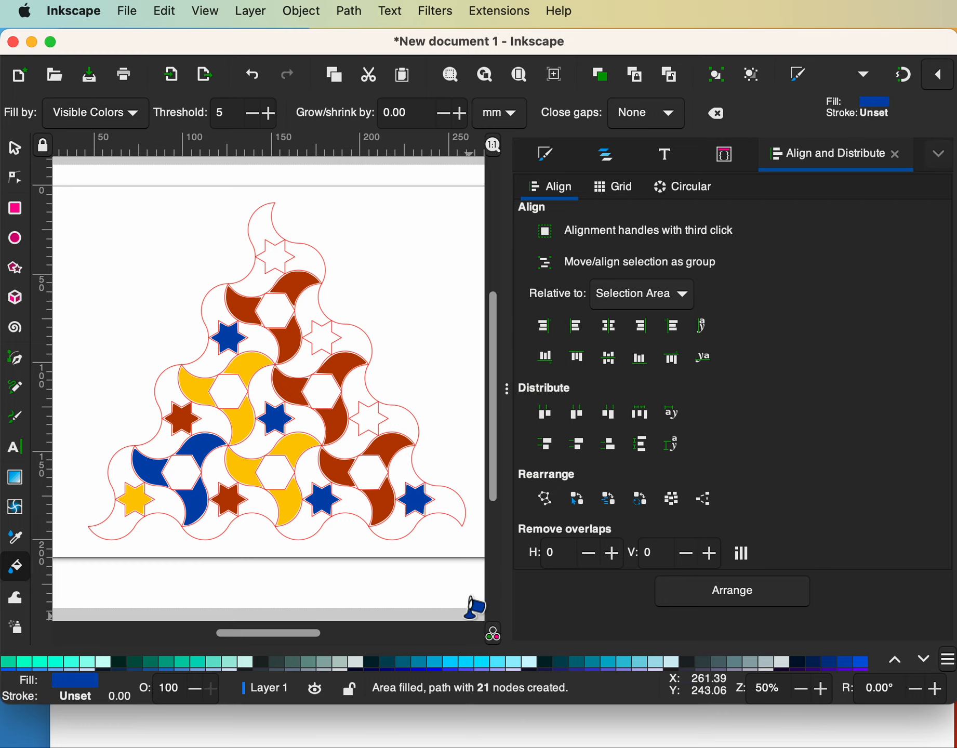
left_click(156, 667)
left_click(369, 418)
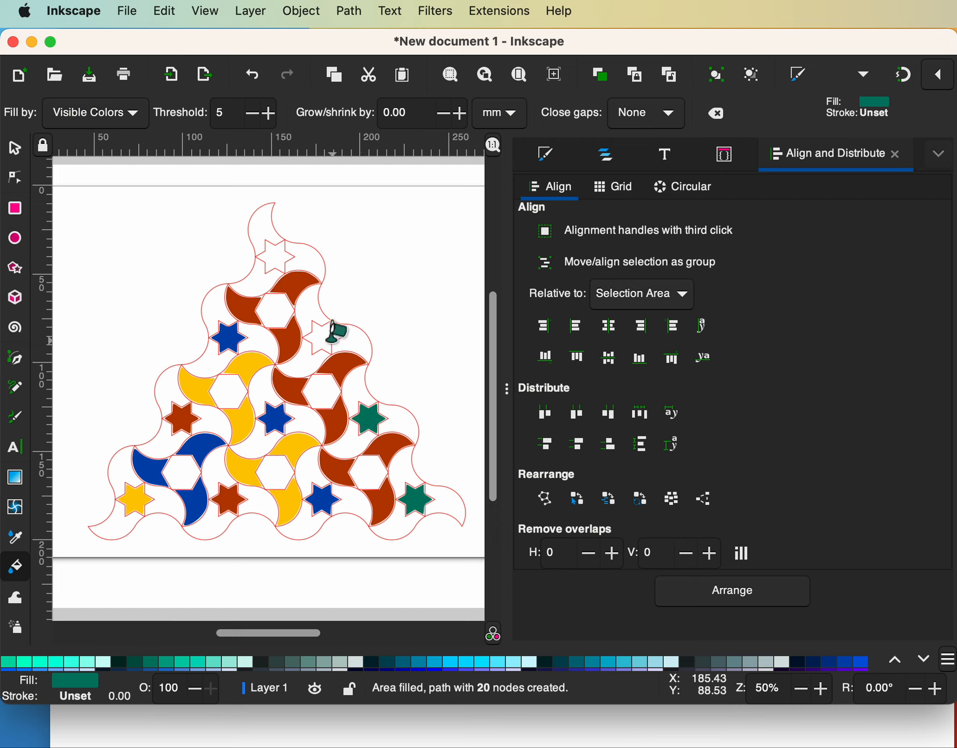
left_click(322, 338)
left_click(276, 256)
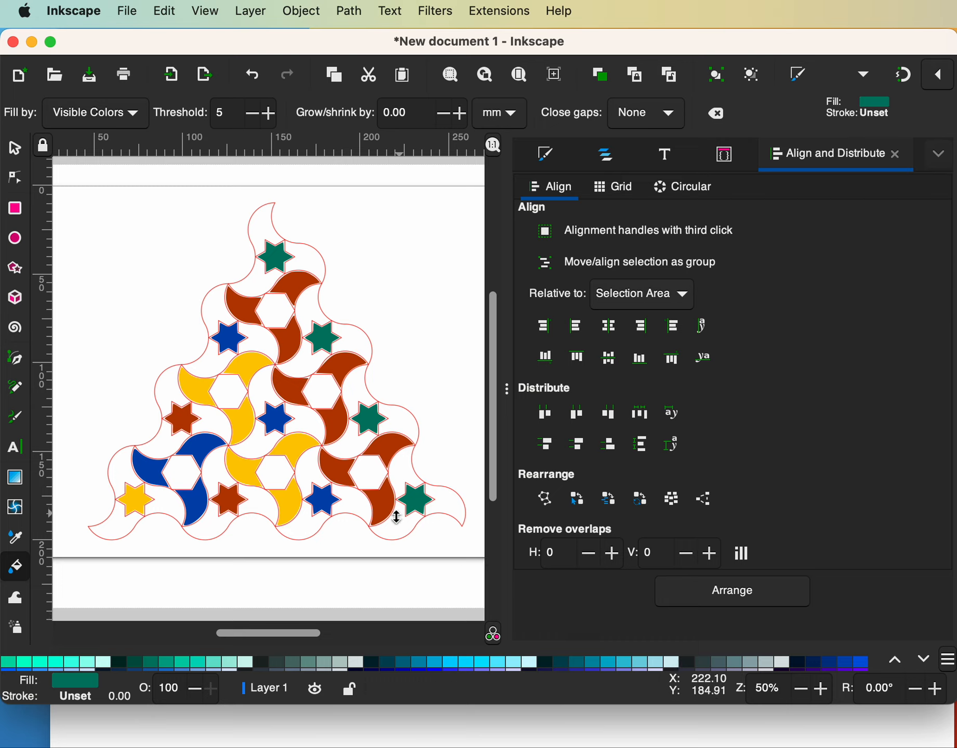
Fill the three curved regions around the bottom row's third star and the bottom row's middle hexagon with pale blue #D7EEF4.
left_click(354, 498)
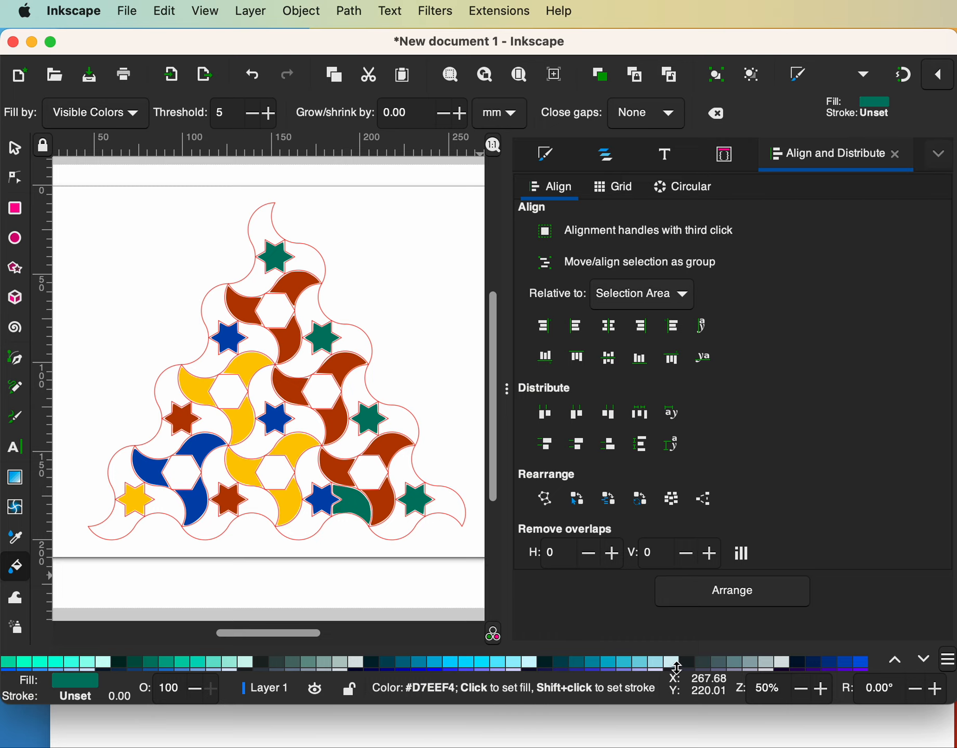
left_click(672, 662)
left_click(368, 521)
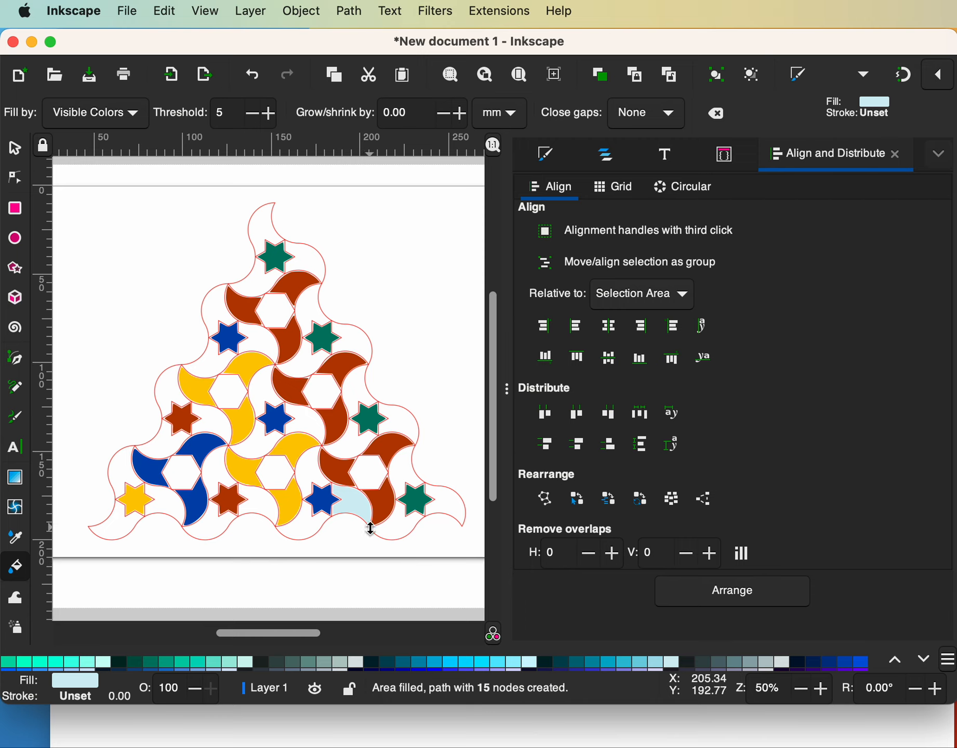
left_click(307, 473)
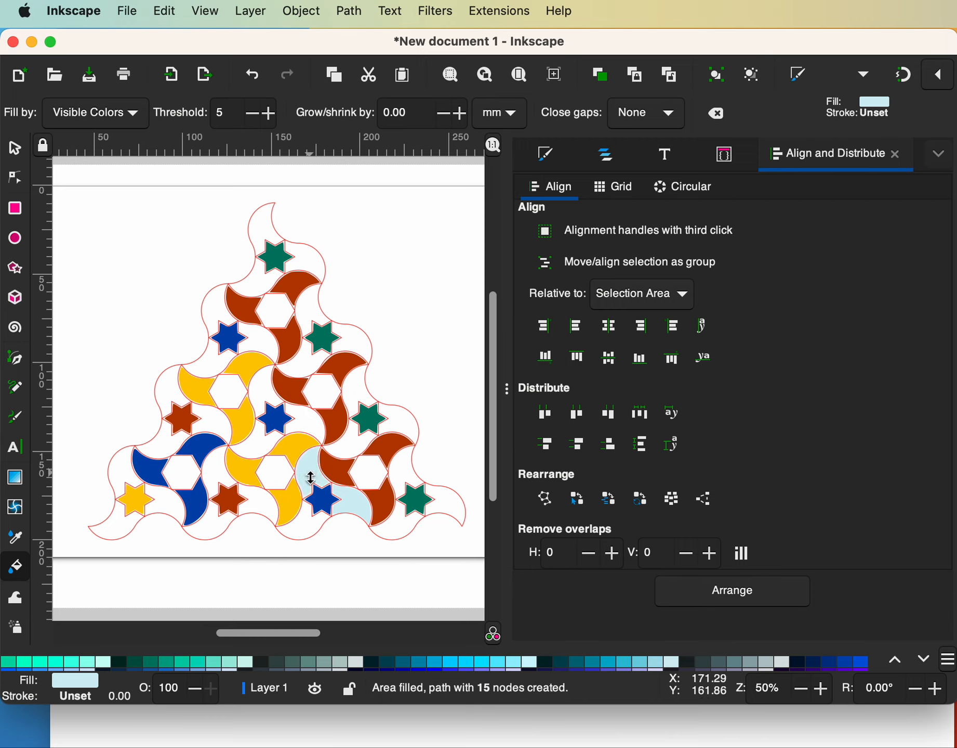
left_click(310, 522)
left_click(276, 476)
Fill the three curved regions around the third row's middle star and the second hexagon row's right hexagon with pale blue.
left_click(258, 439)
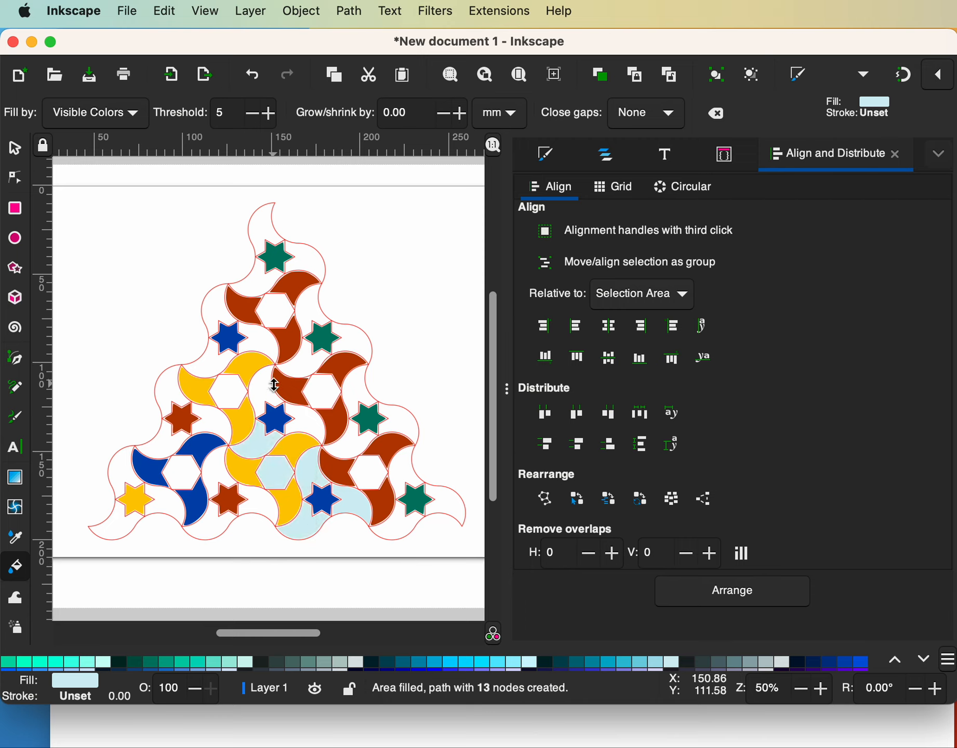
left_click(269, 387)
left_click(316, 425)
left_click(320, 389)
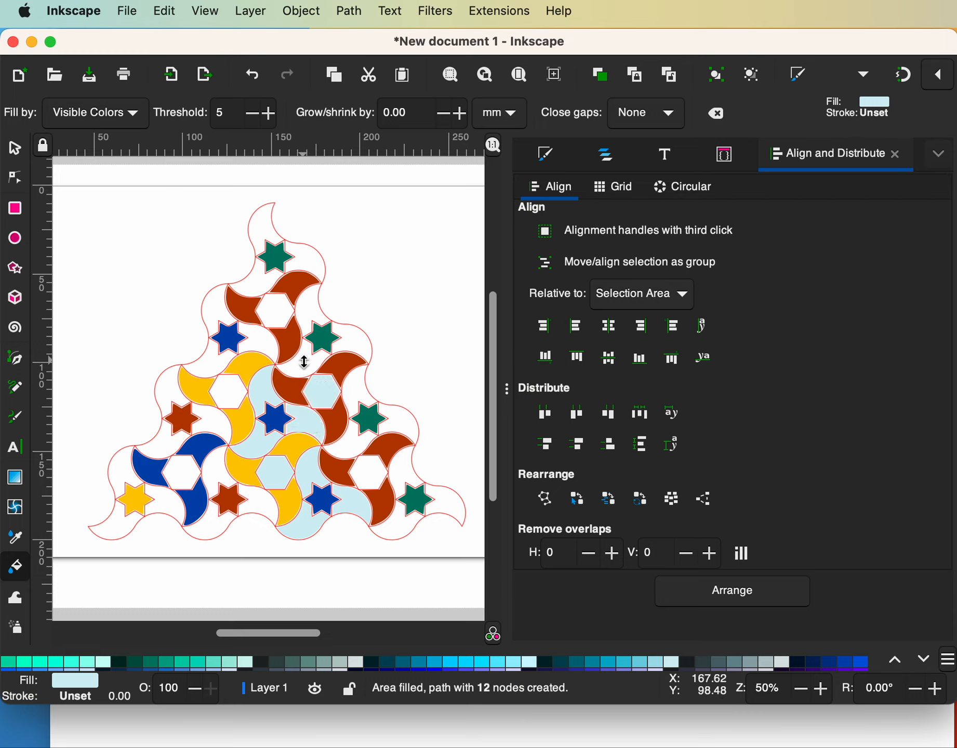
Fill the curved regions beside the green stars of the three lower rows and the bottom row's right hexagon with pale blue.
left_click(305, 363)
left_click(356, 346)
left_click(355, 393)
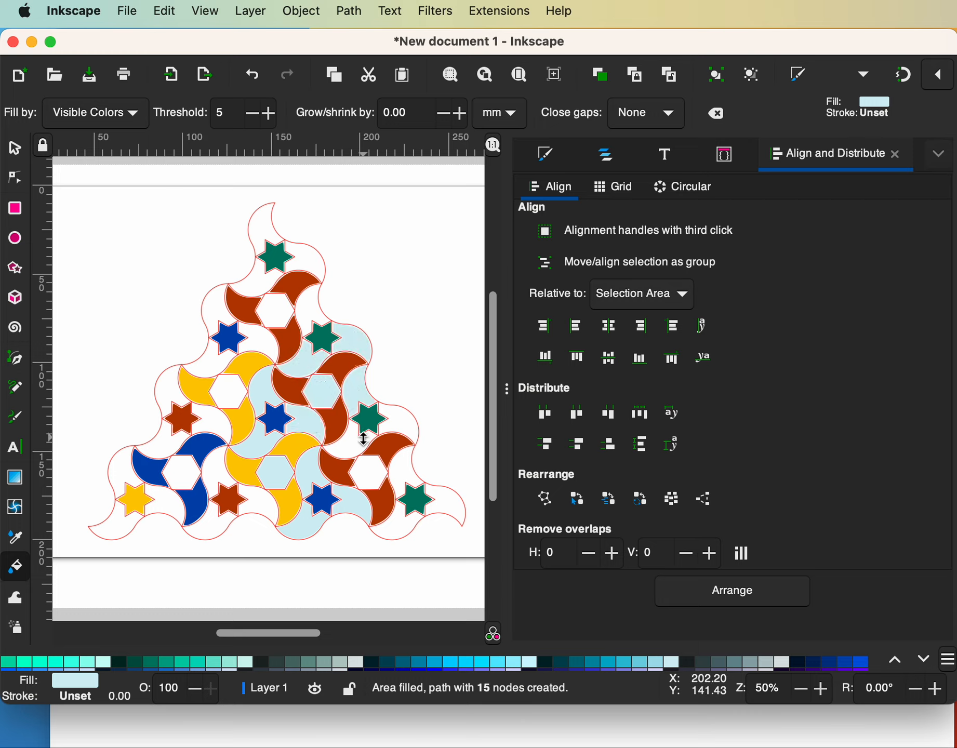
left_click(364, 437)
left_click(400, 419)
left_click(396, 471)
left_click(371, 465)
Fill the curved regions around both reddish-brown stars and the bottom row's left hexagon with pale blue.
left_click(257, 506)
left_click(215, 522)
left_click(181, 465)
left_click(213, 420)
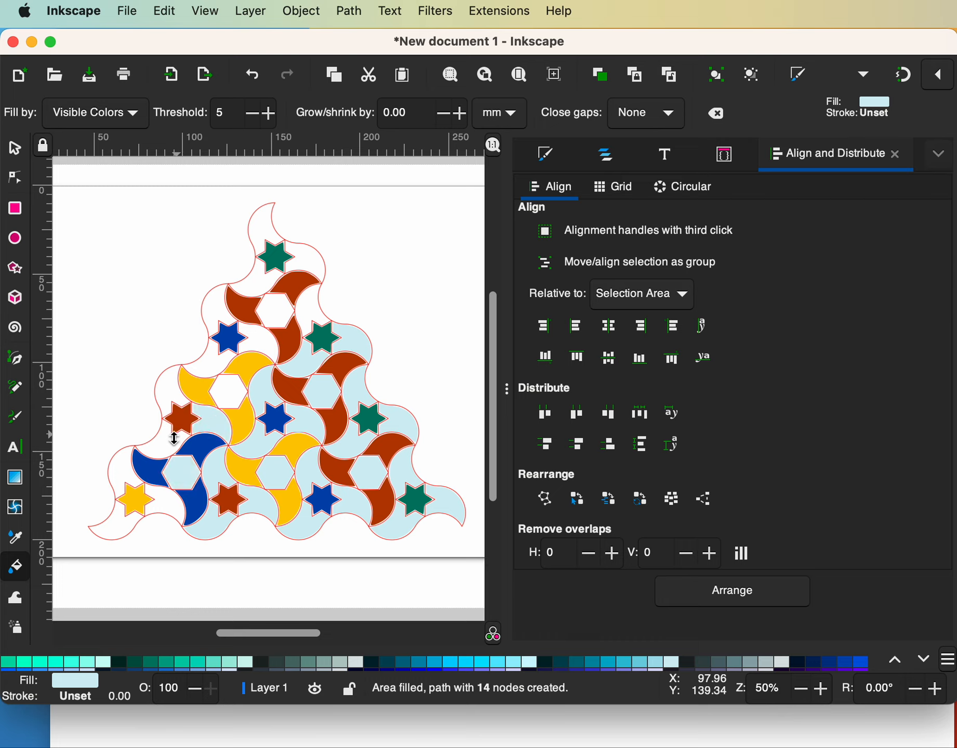
left_click(170, 438)
left_click(171, 390)
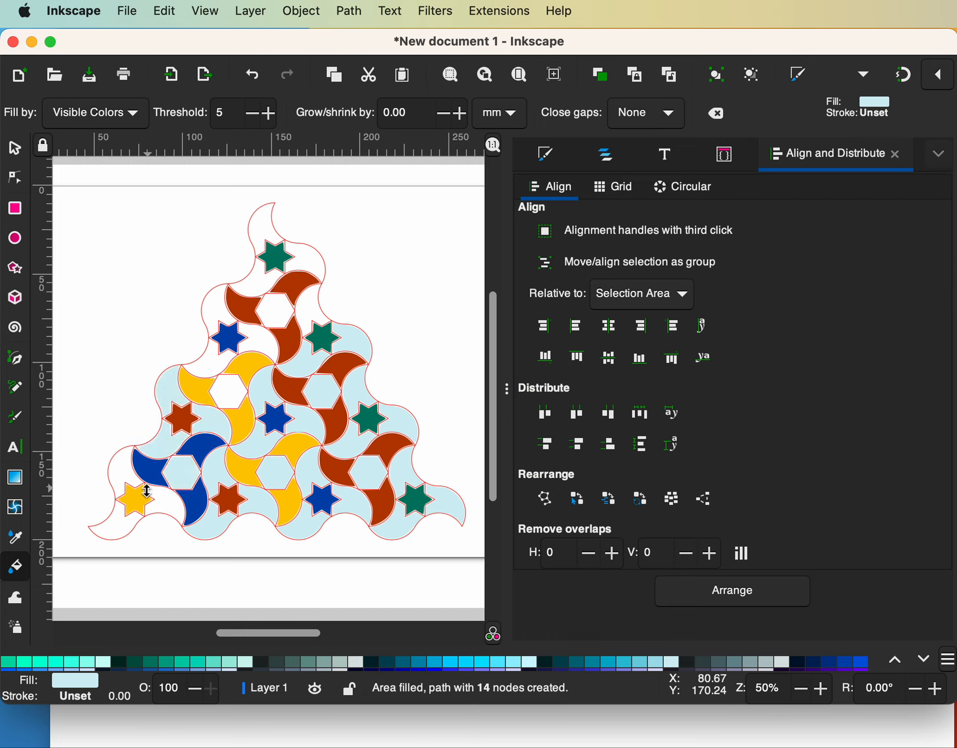
Fill the three curved regions around the bottom row's yellow star with pale blue.
left_click(121, 474)
left_click(120, 523)
left_click(171, 506)
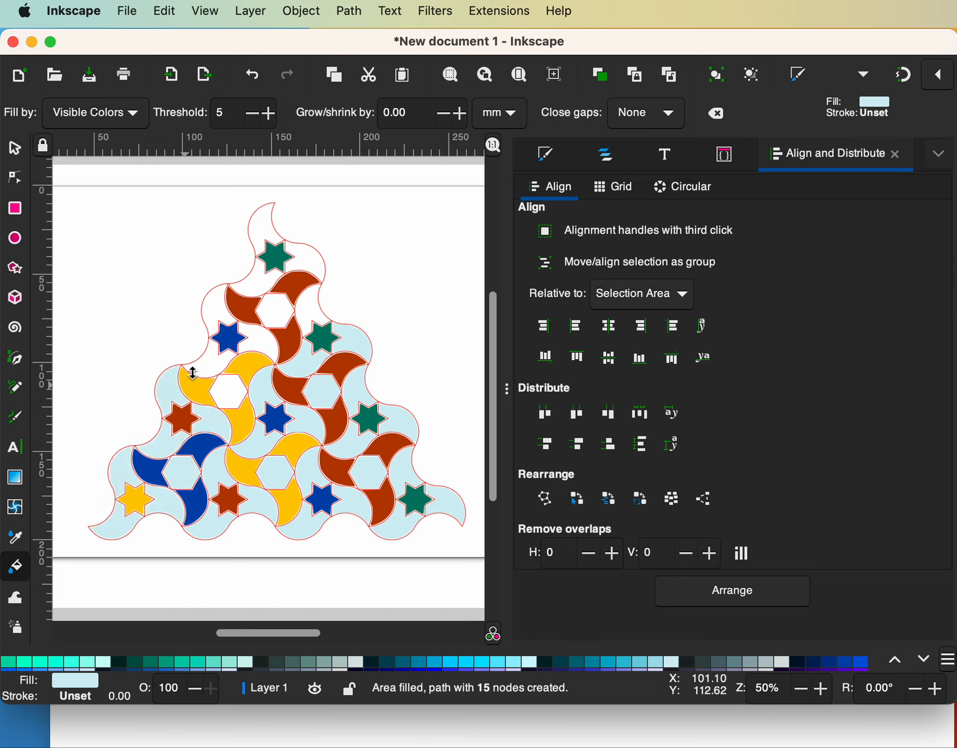
Fill the three curved regions around the second row's blue star and the second hexagon row's left hexagon with pale blue.
left_click(205, 364)
left_click(228, 391)
left_click(264, 345)
left_click(215, 307)
Fill the top hexagon and the remaining white regions around the top star and second row's green star with pale blue.
left_click(274, 311)
left_click(307, 309)
left_click(251, 283)
left_click(308, 259)
Select the imported image together with all the filled shapes and group them.
scroll(400, 531, "down", 3)
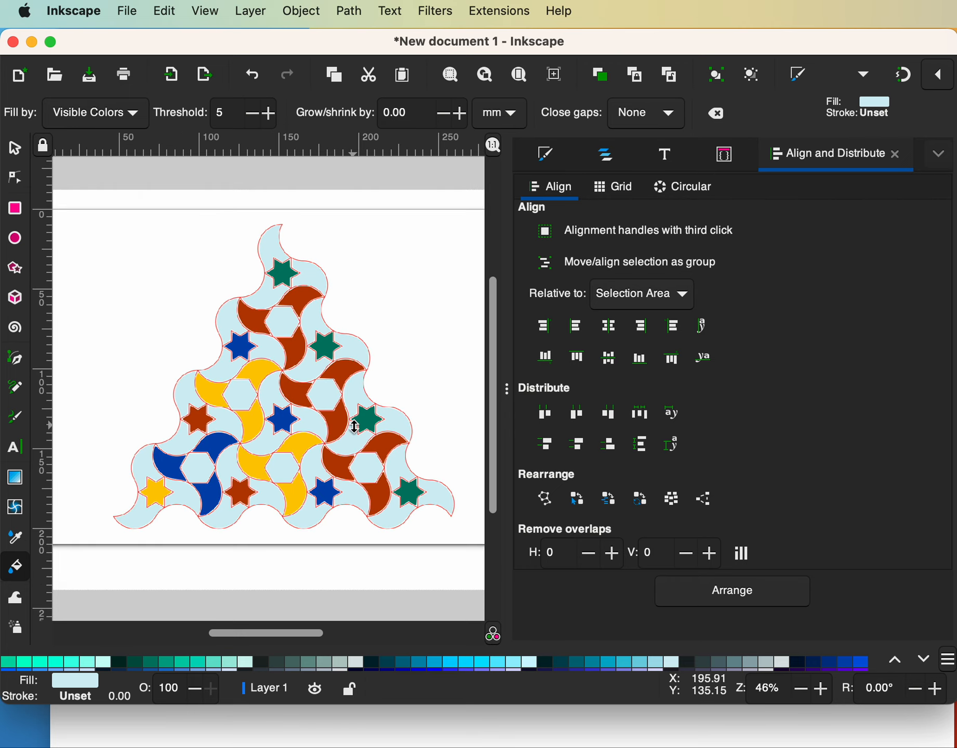
scroll(354, 426, "left", 1)
scroll(354, 426, "up", 1)
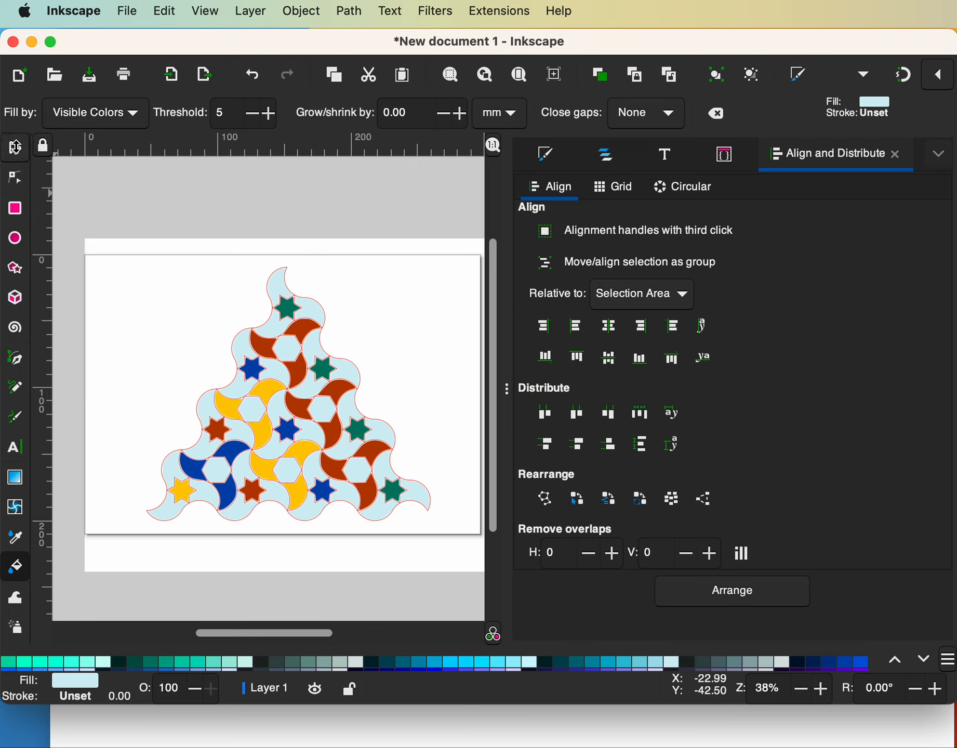
left_click(14, 150)
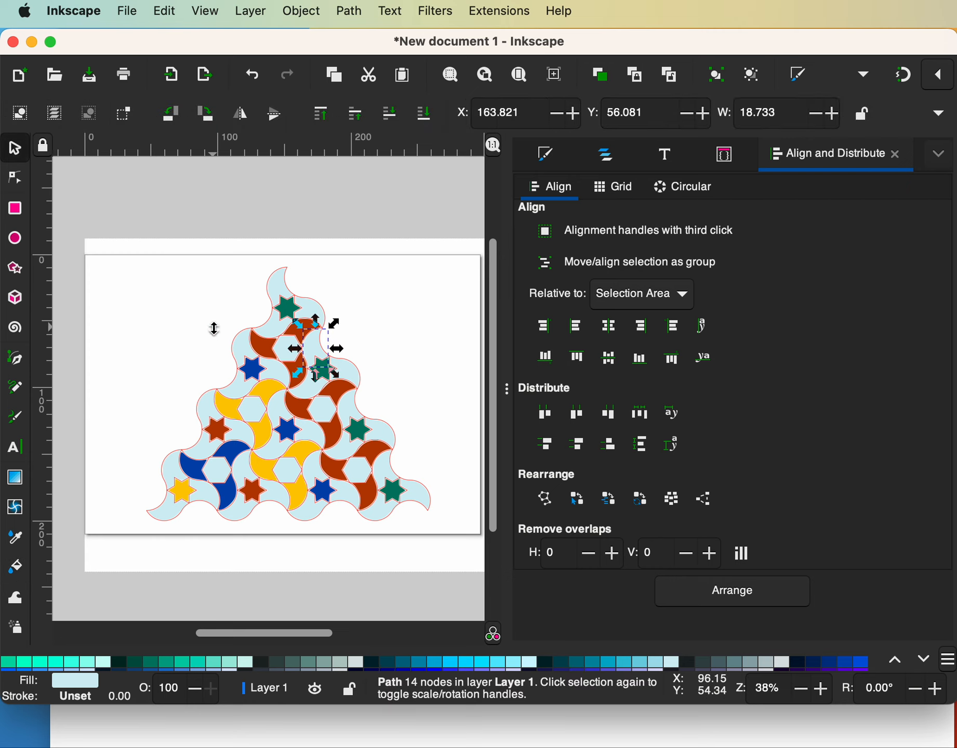
key("shift")
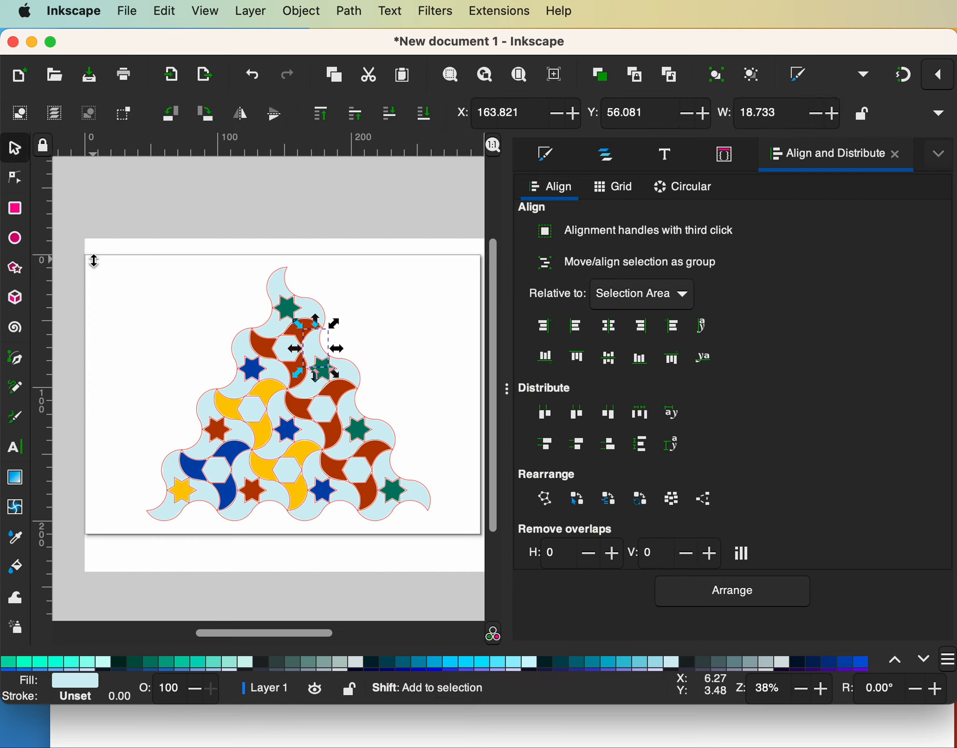
left_click(117, 287)
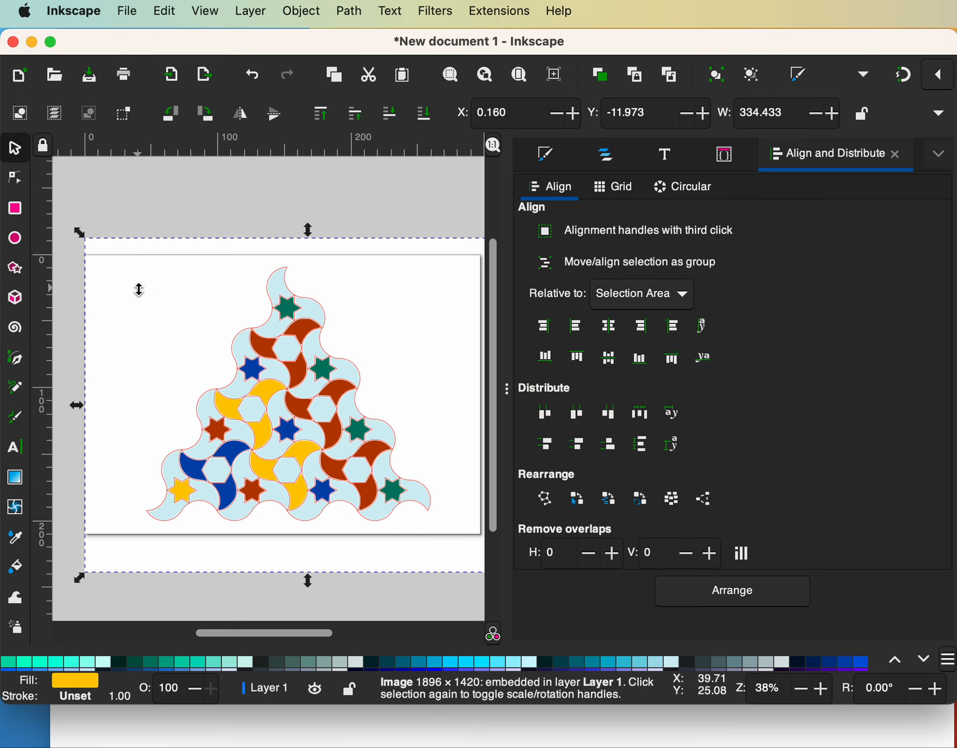
key("shift")
left_click_drag(91, 261, 473, 534)
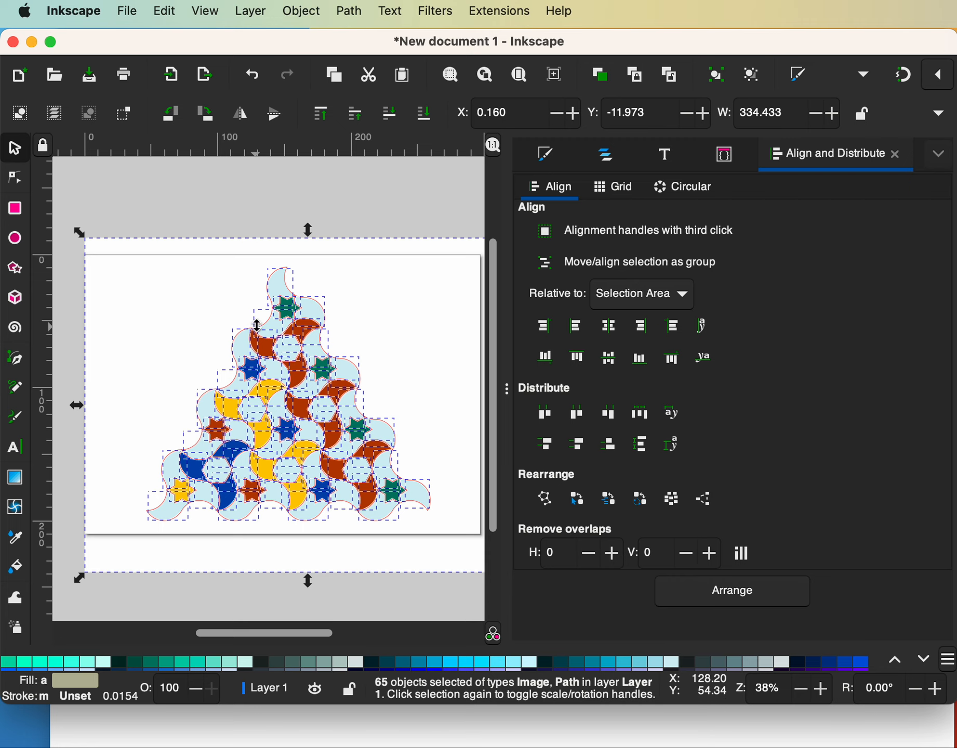
left_click(253, 11)
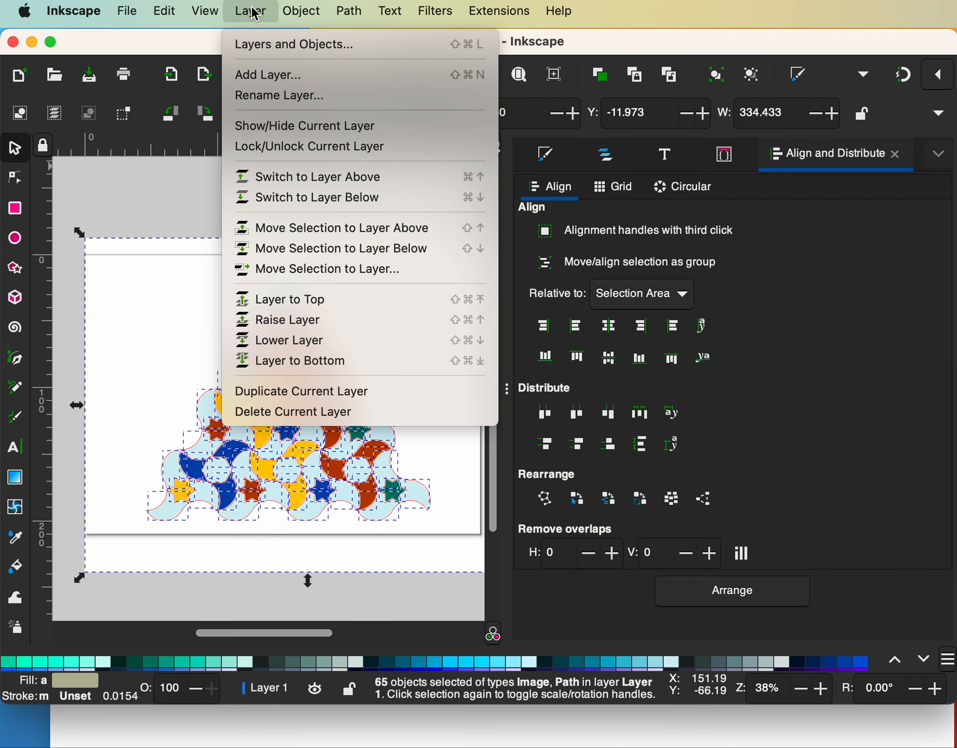
mouse_move(290, 11)
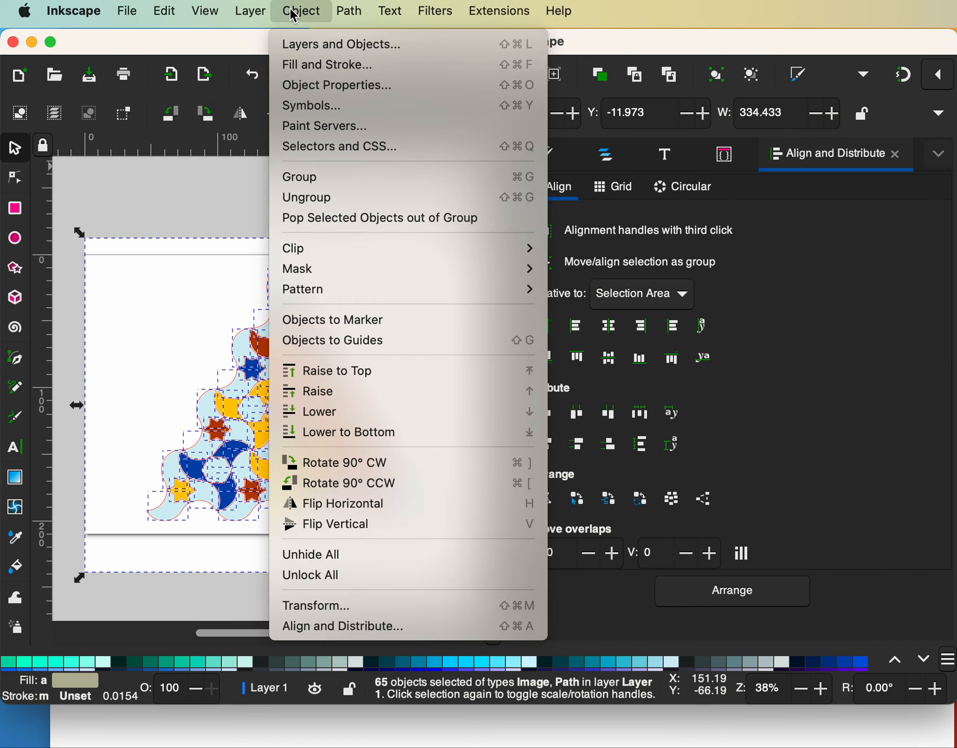
left_click(290, 182)
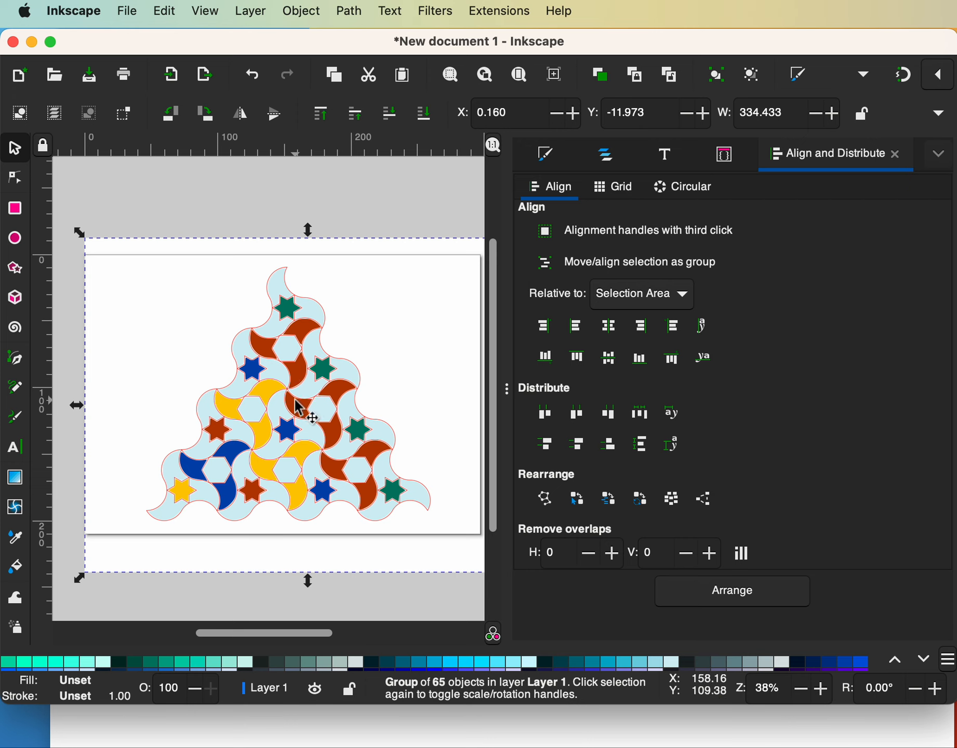
Try the Button bevel filter on the grouped image and shapes.
left_click(444, 10)
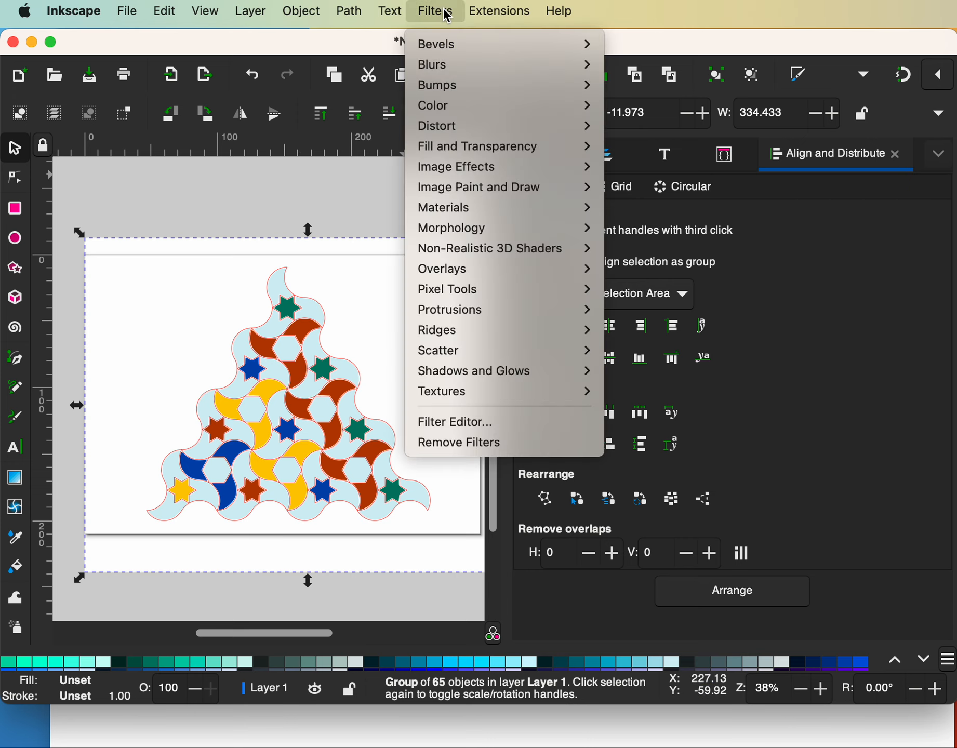
mouse_move(446, 49)
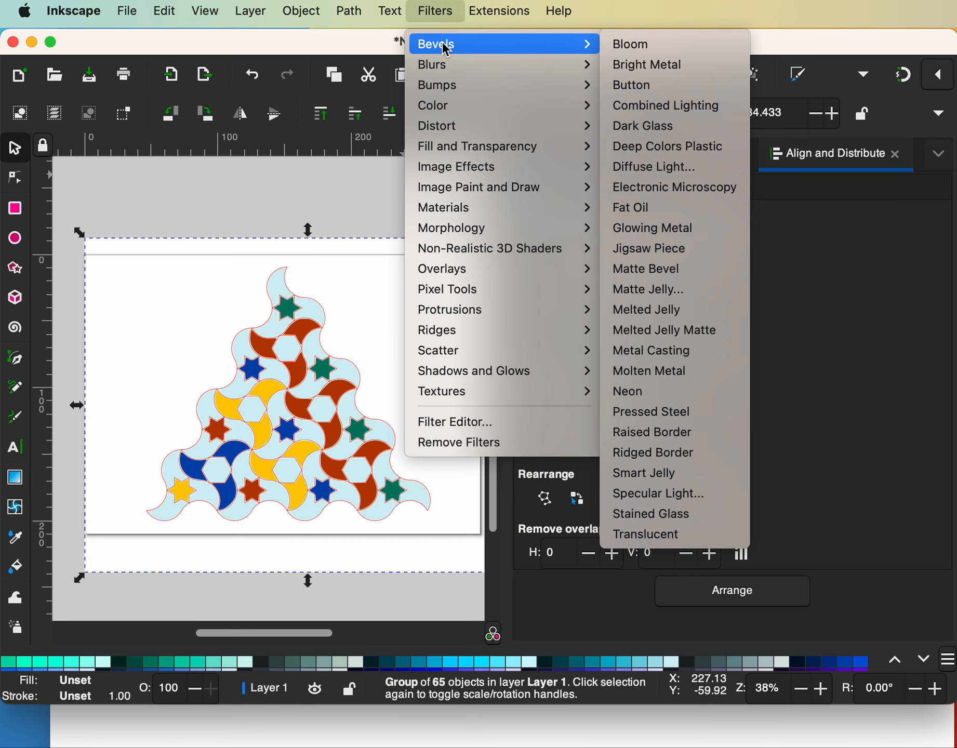
left_click(617, 92)
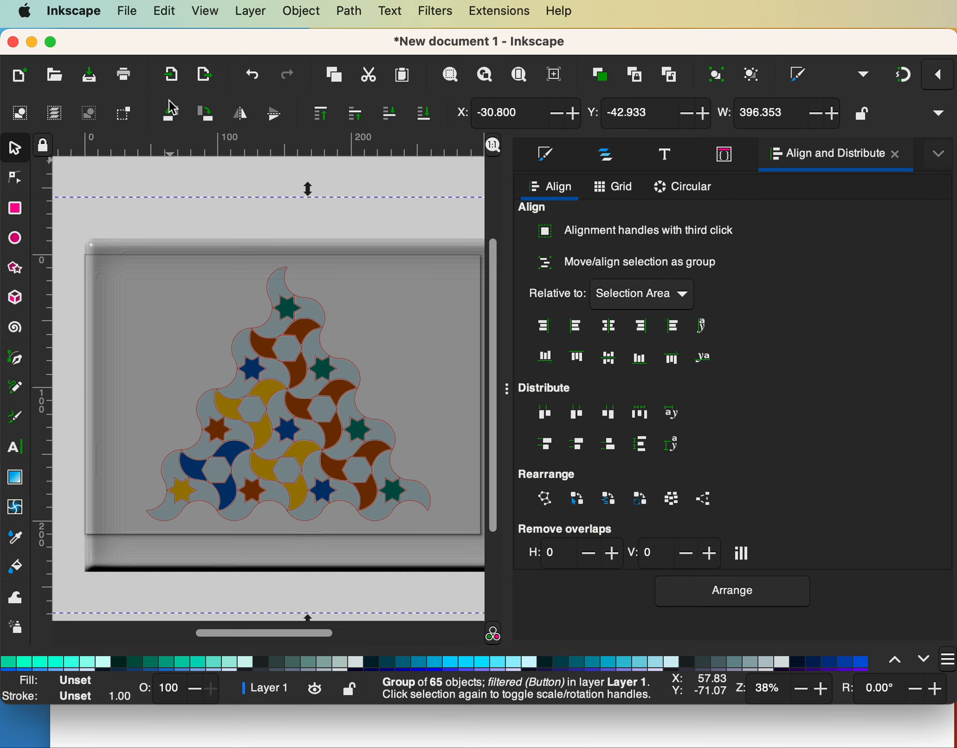
Undo the Button filter and the grouping of the image with the shapes.
left_click(254, 77)
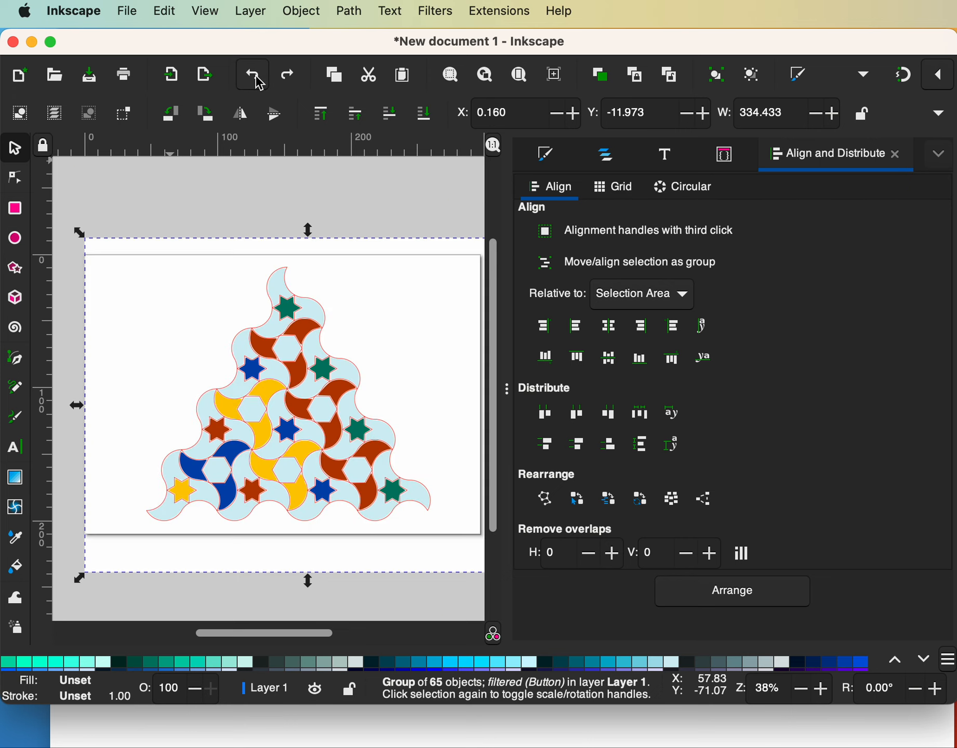
left_click(254, 77)
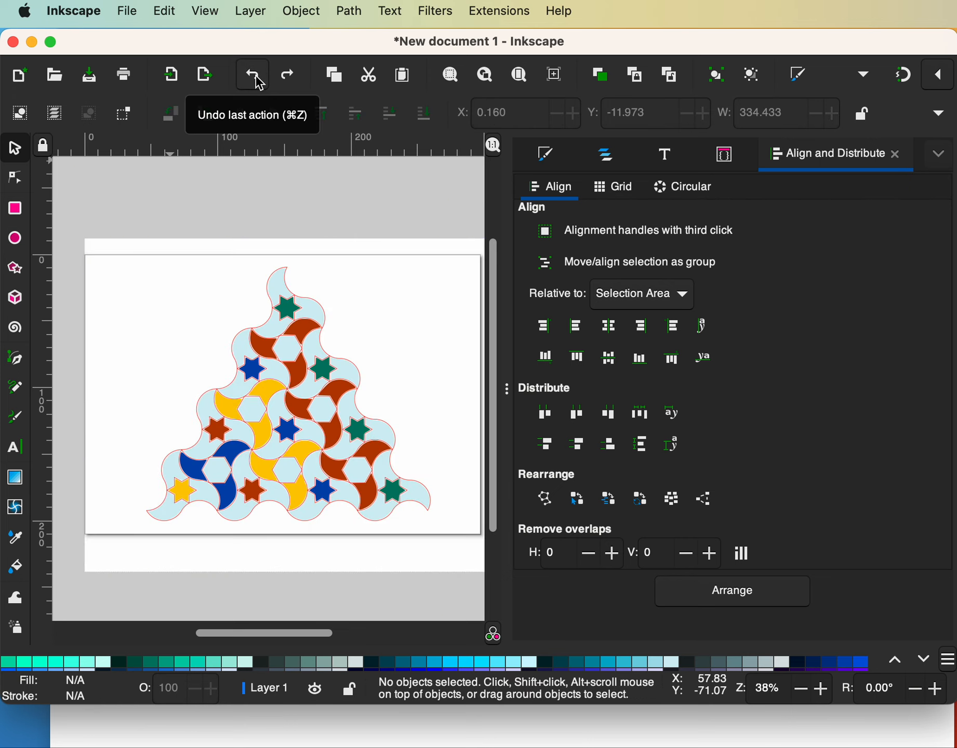
left_click(260, 84)
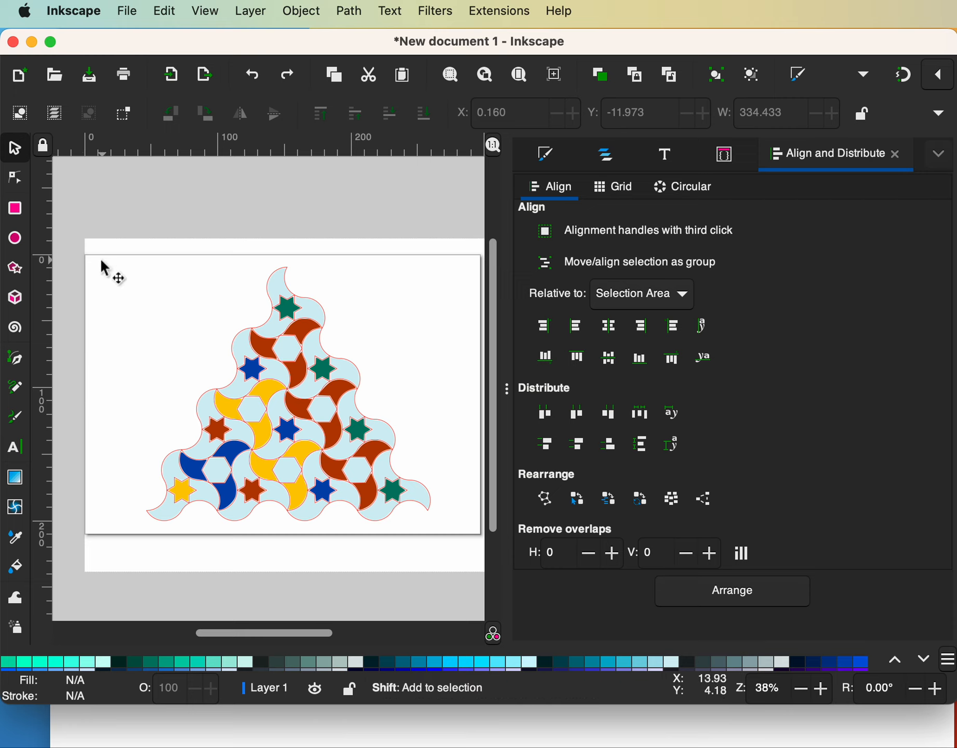
Try the Button bevel filter on all the filled shapes without the image, and undo it.
left_click_drag(93, 259, 476, 540)
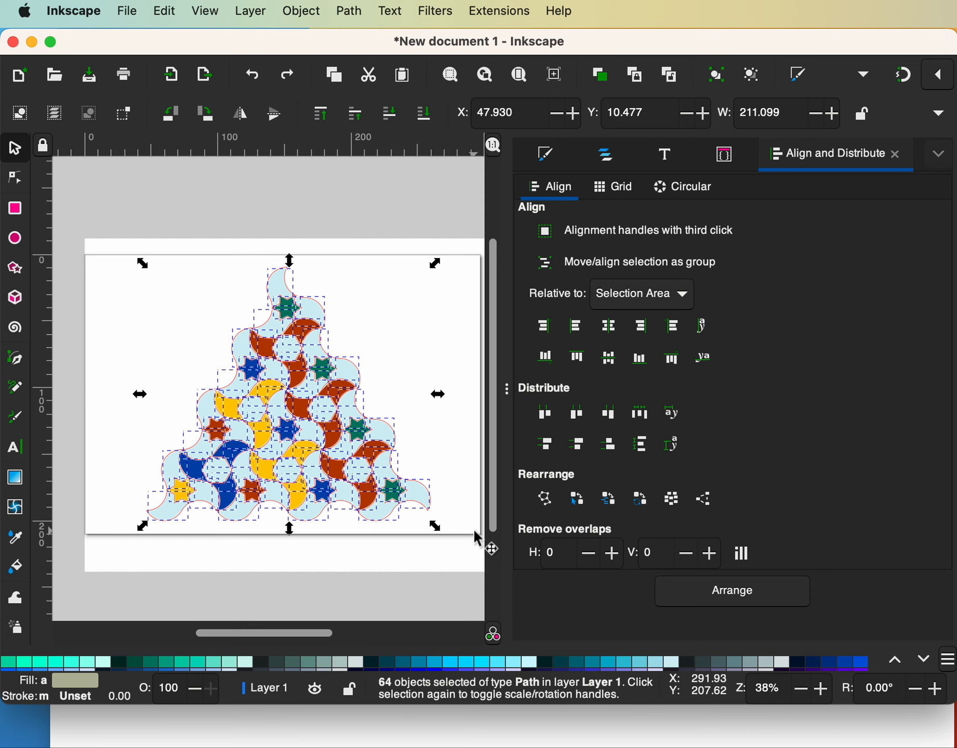
left_click(442, 13)
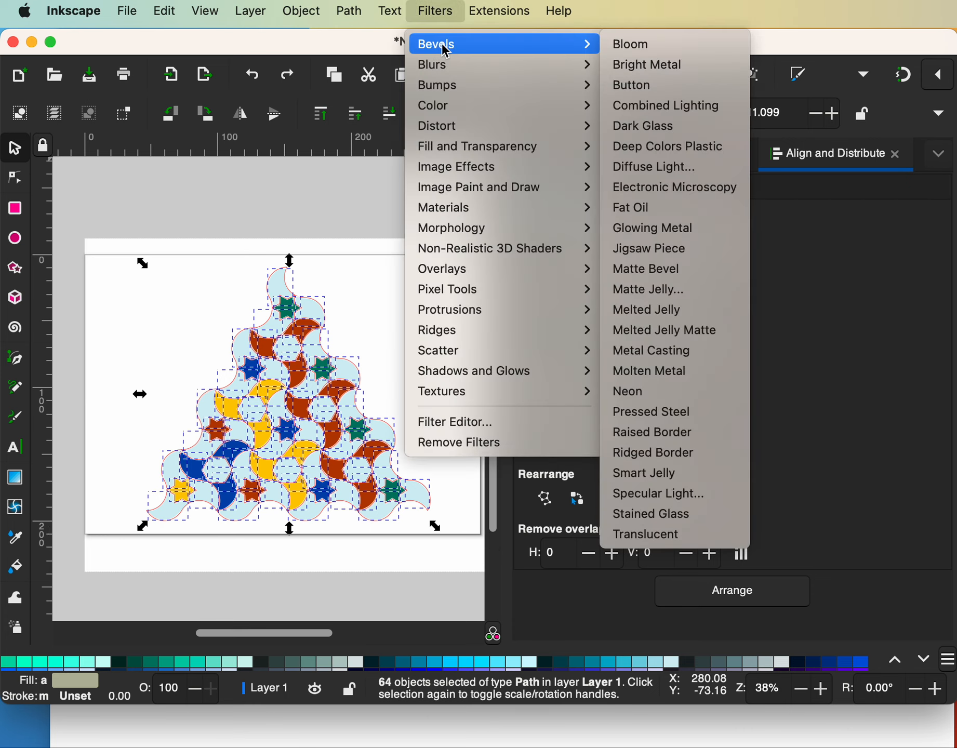
left_click(618, 85)
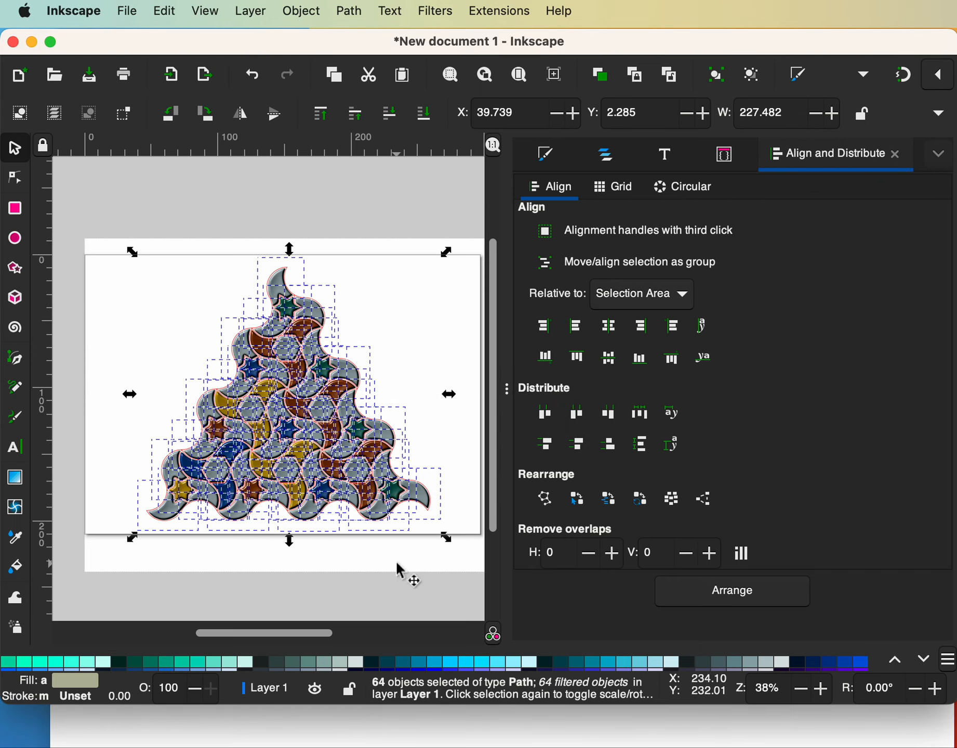
left_click(395, 582)
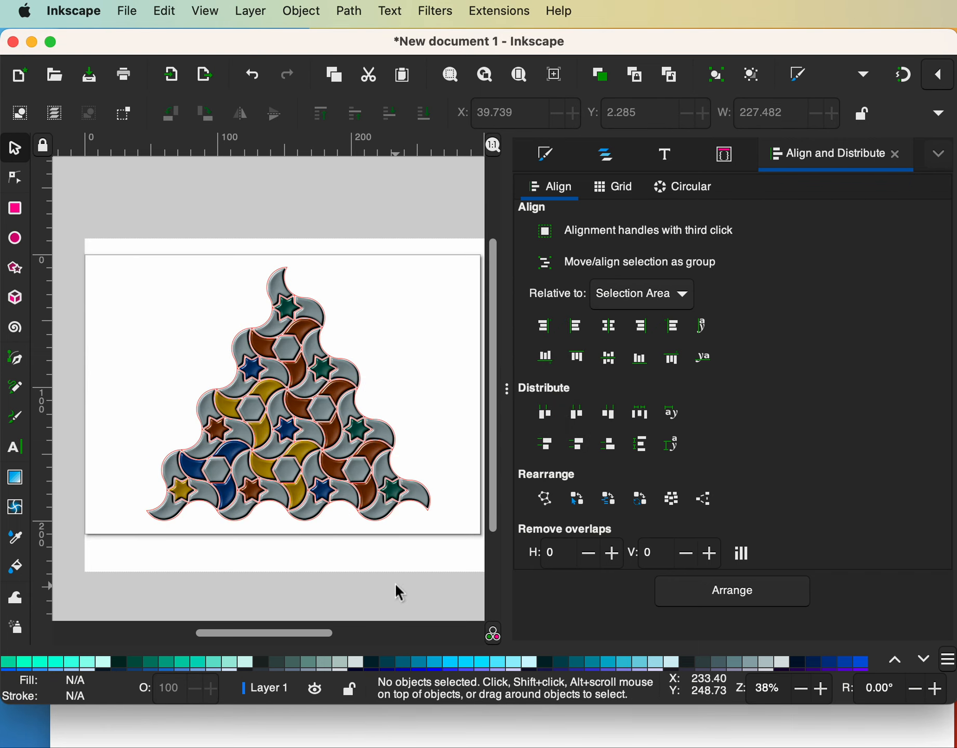
scroll(320, 435, "up", 5)
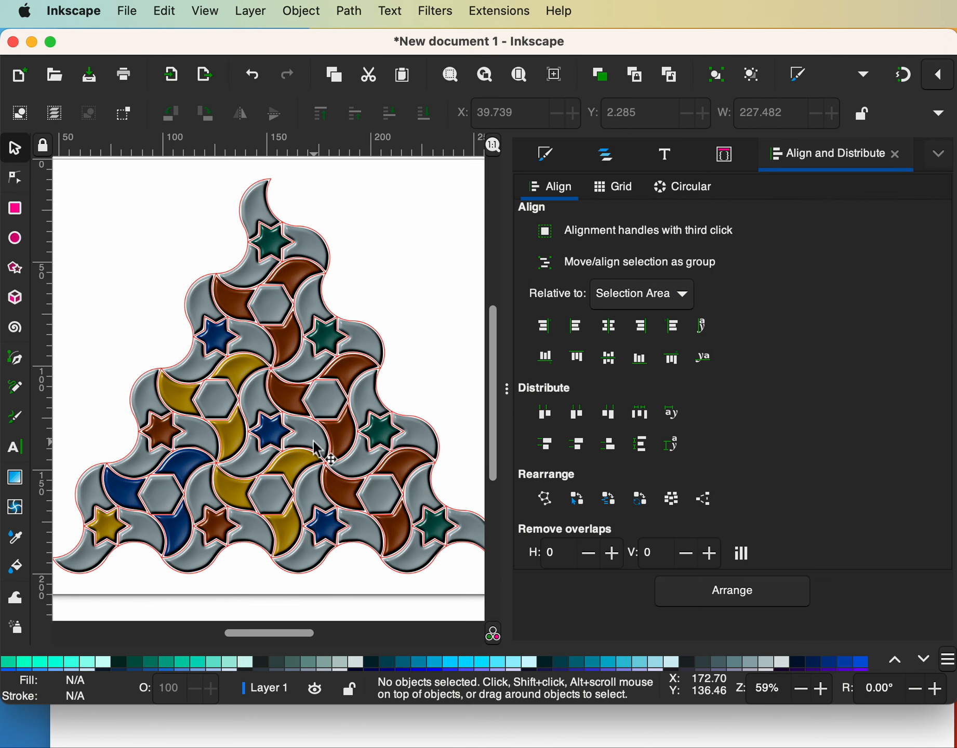
left_click(254, 76)
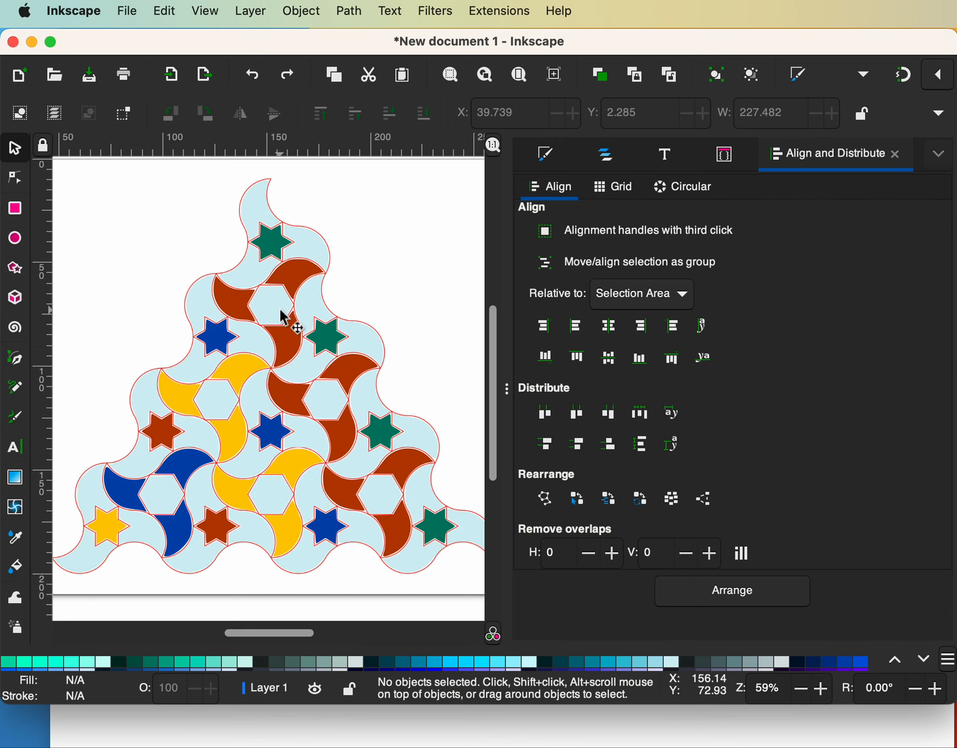
Select all the filled shapes without the image and apply the Film Grain image effect filter.
scroll(285, 318, "down", 1)
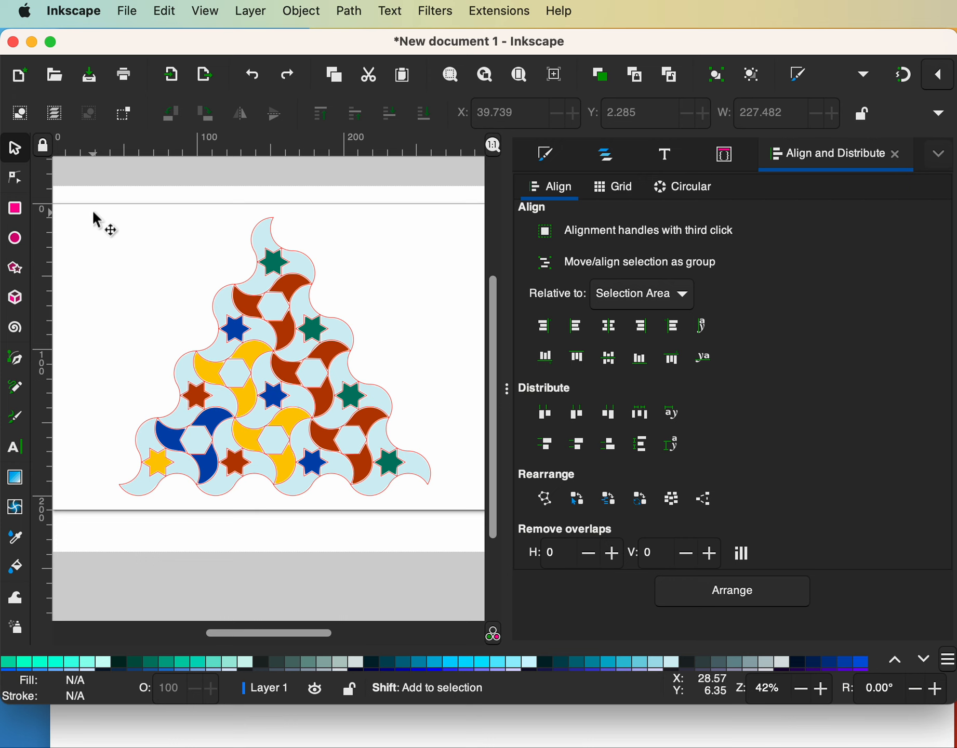
left_click_drag(65, 209, 468, 499)
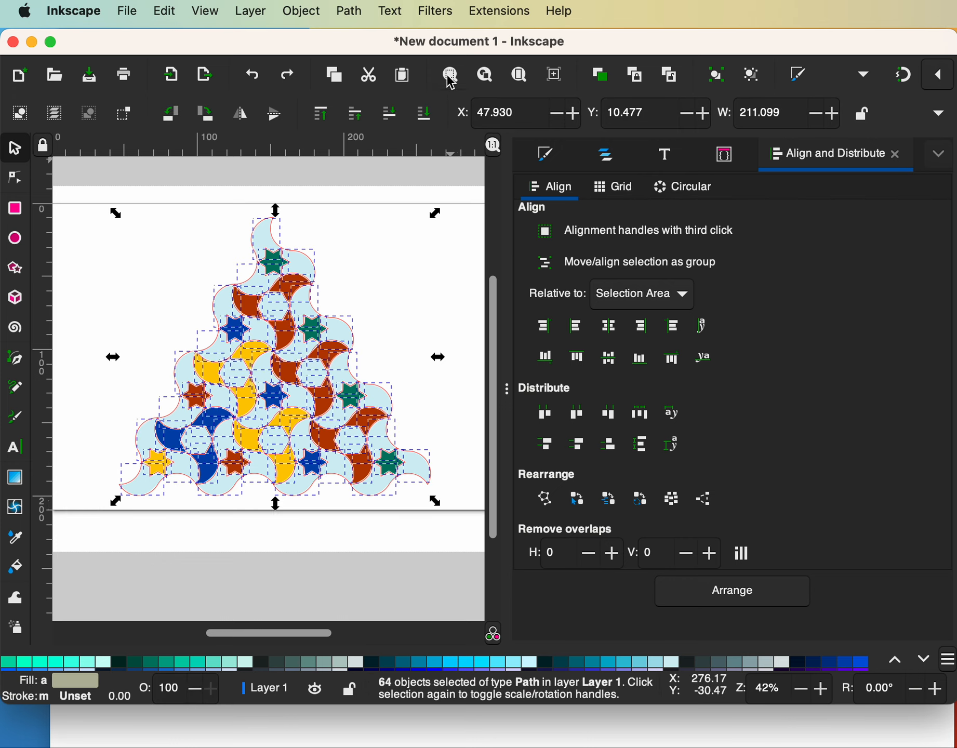
left_click(435, 10)
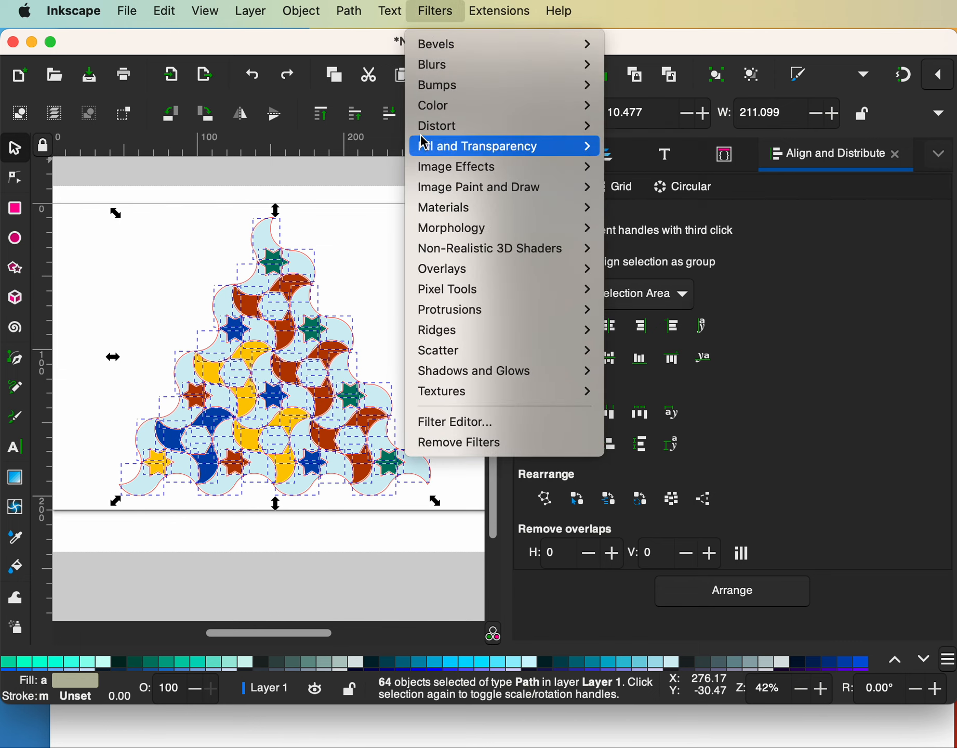
mouse_move(450, 131)
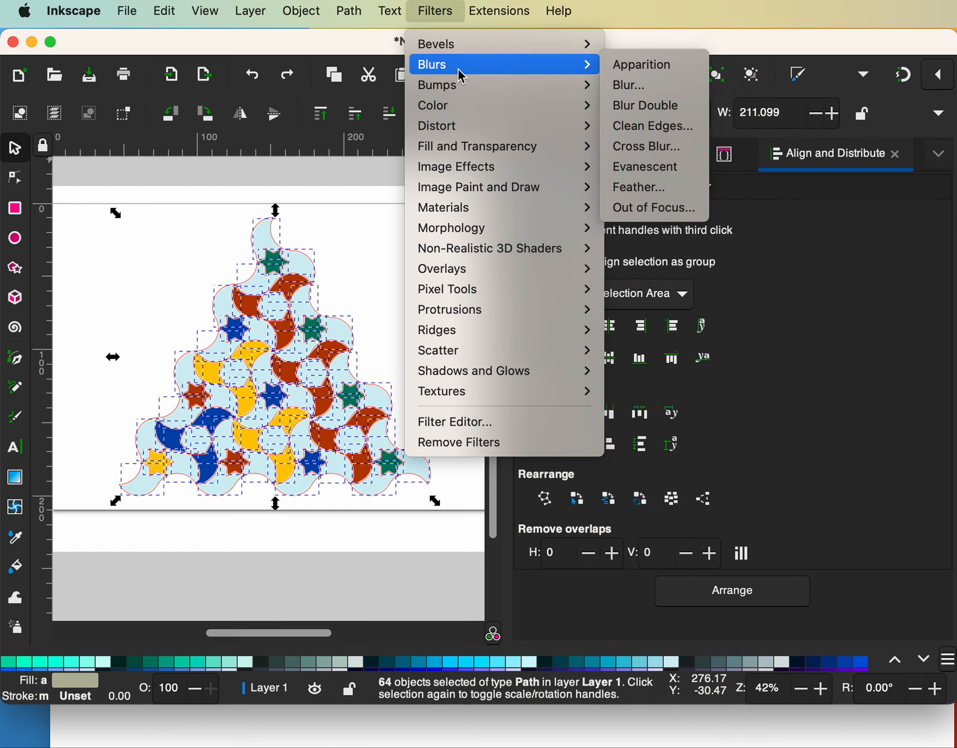
mouse_move(468, 56)
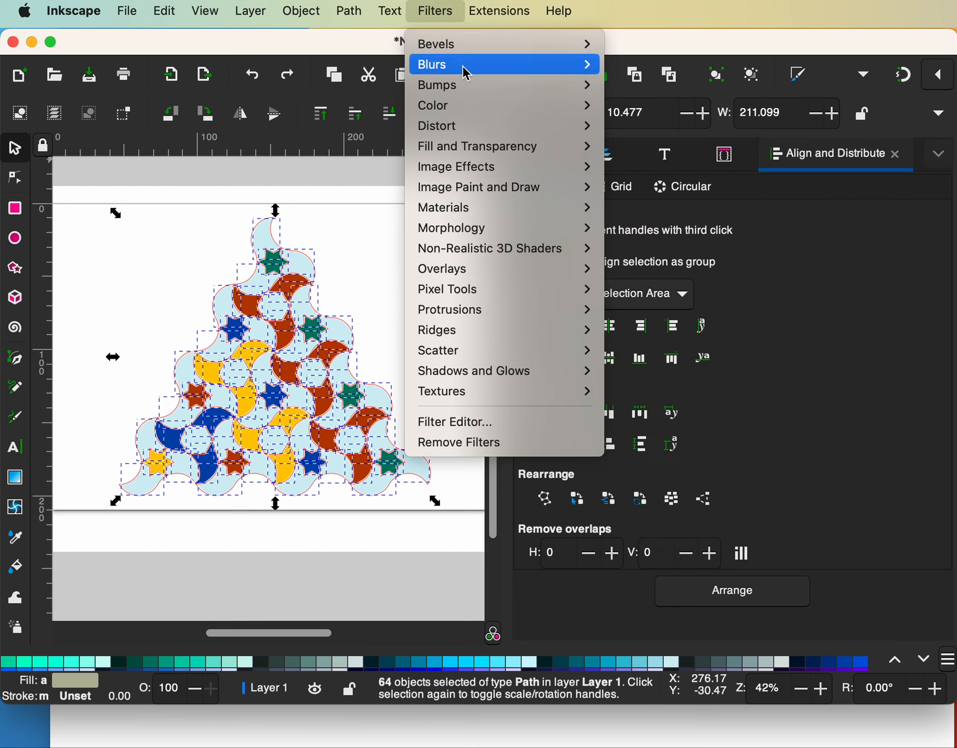
mouse_move(456, 173)
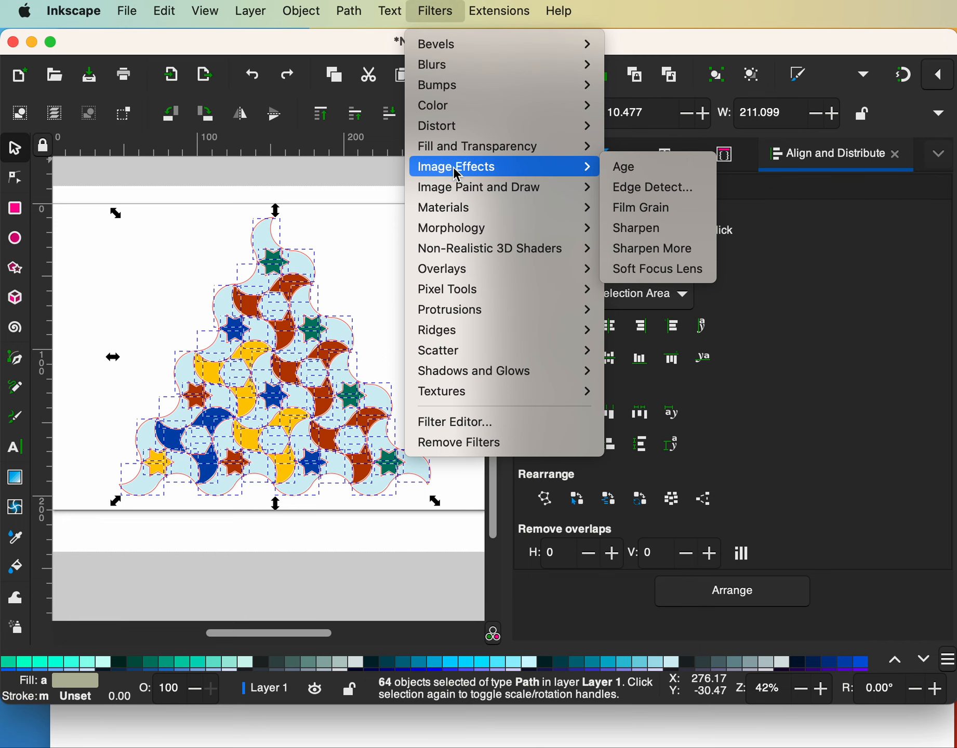
left_click(643, 211)
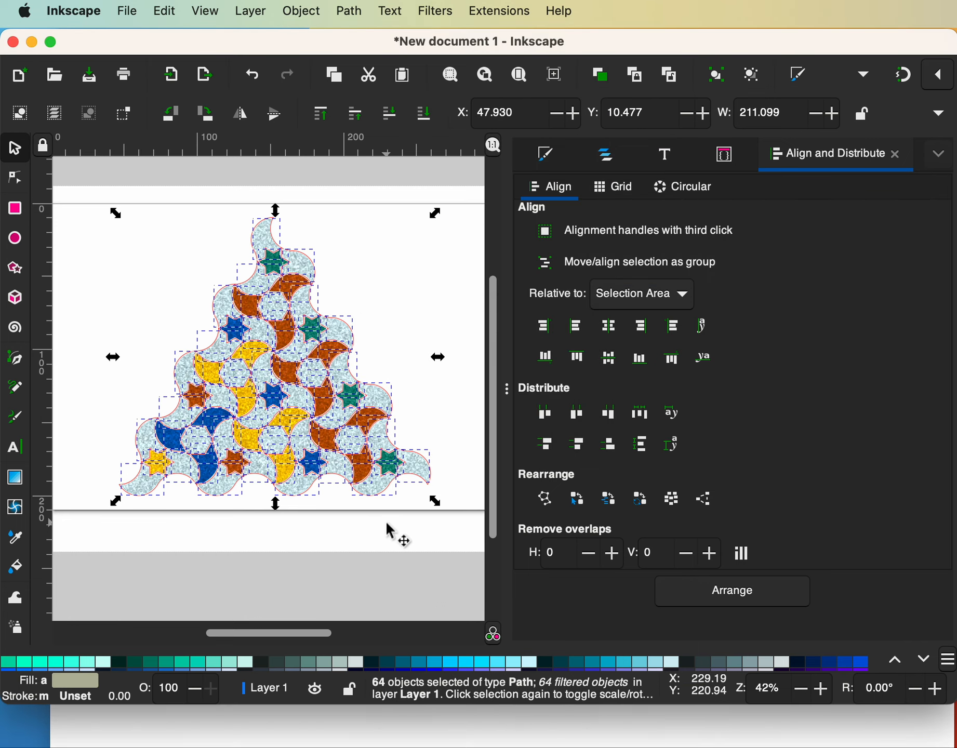
scroll(373, 416, "up", 2)
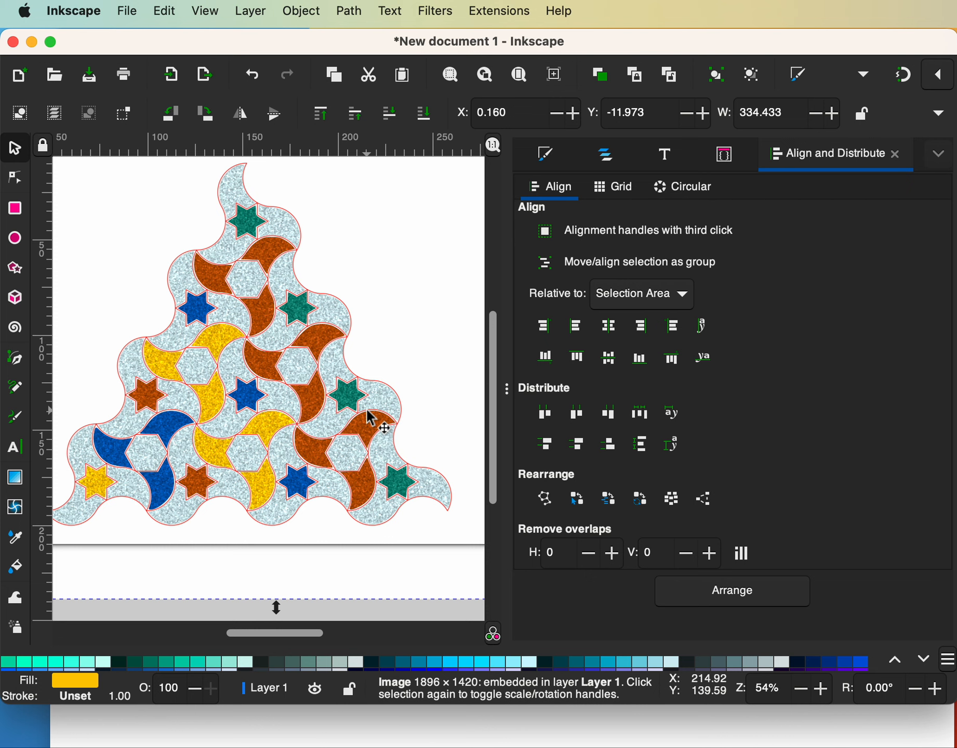
scroll(306, 387, "up", 3)
scroll(291, 383, "down", 1)
scroll(290, 383, "right", 1)
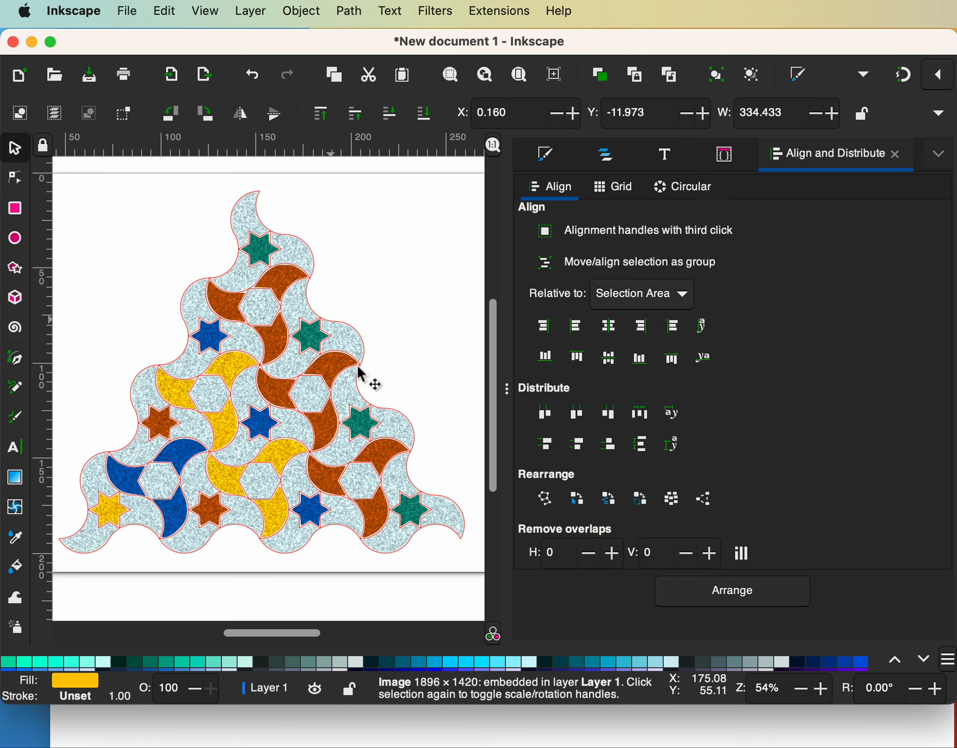
left_click(126, 11)
left_click(420, 271)
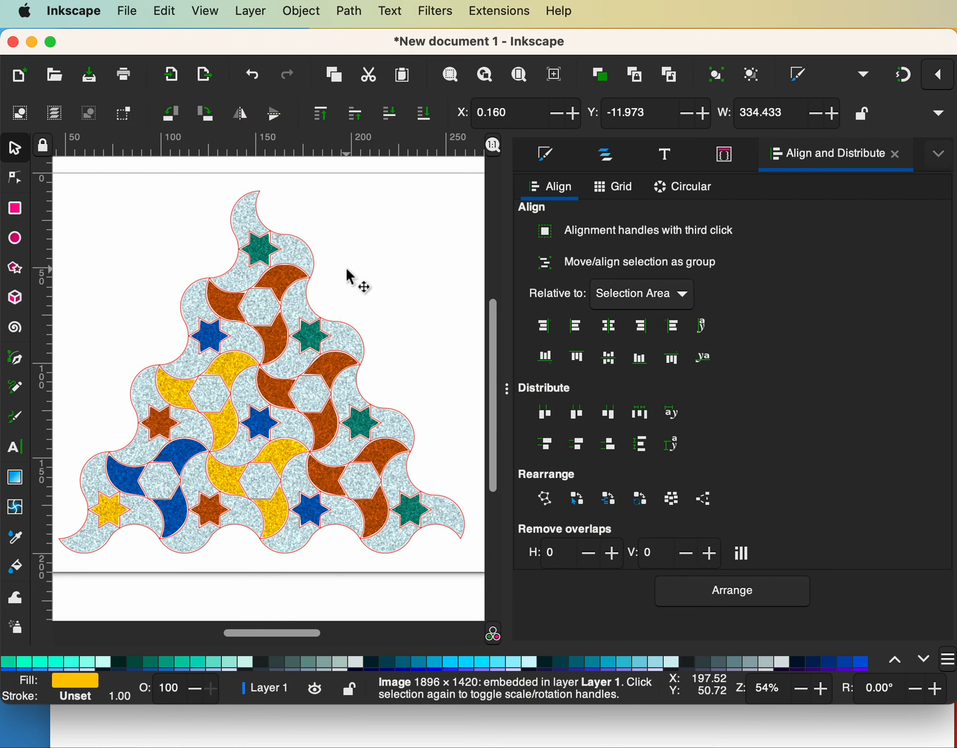